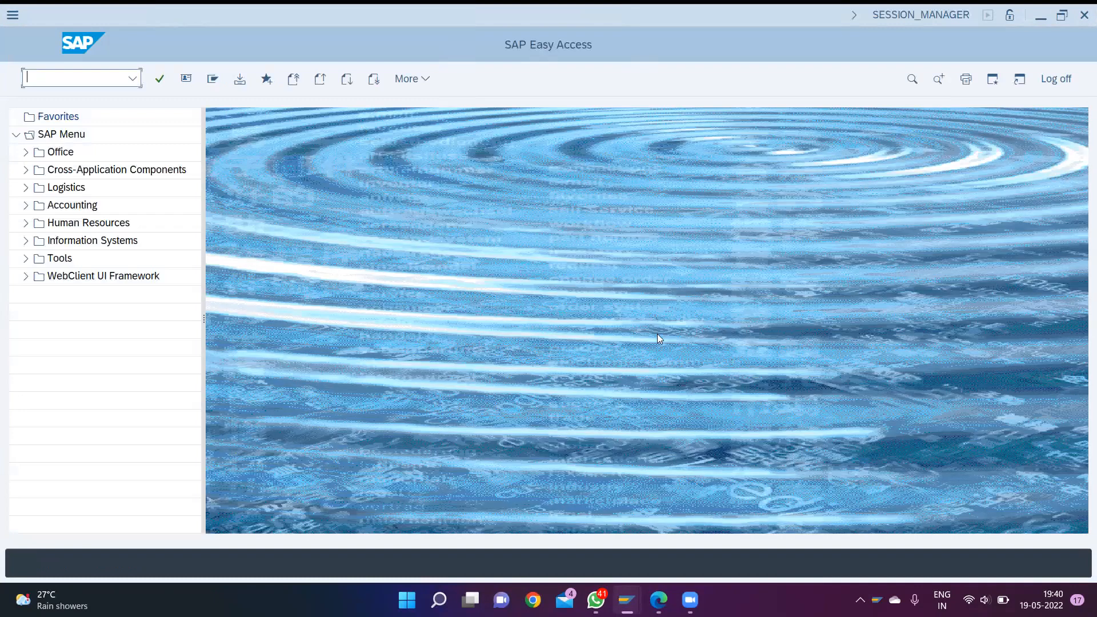
{"action": "type", "text": "/"}
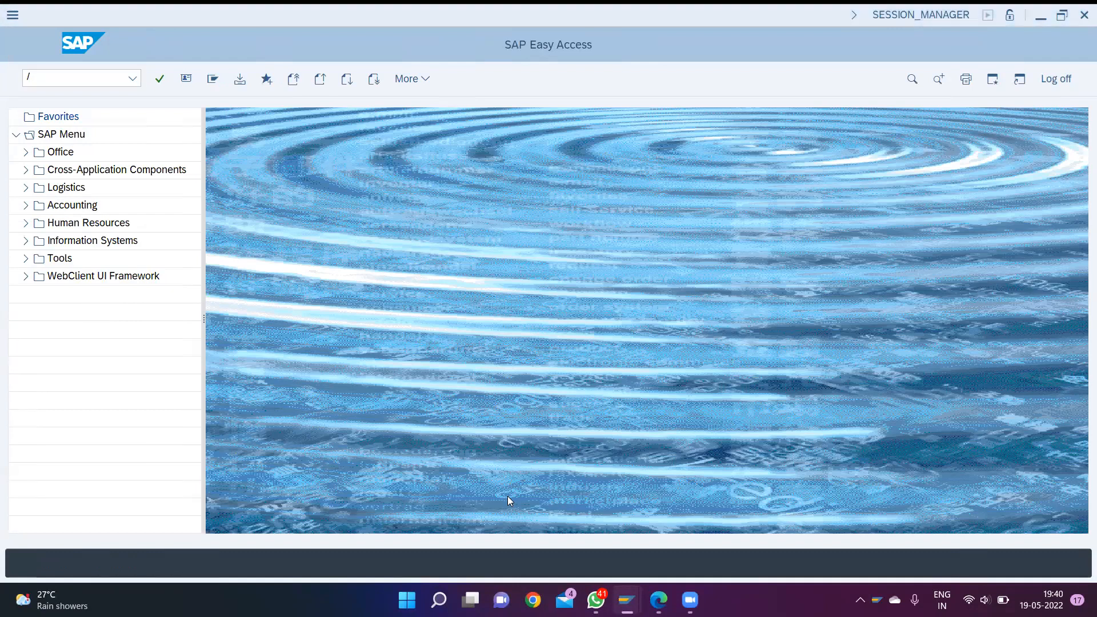
{"action": "left_click", "coordinate": [50, 78]}
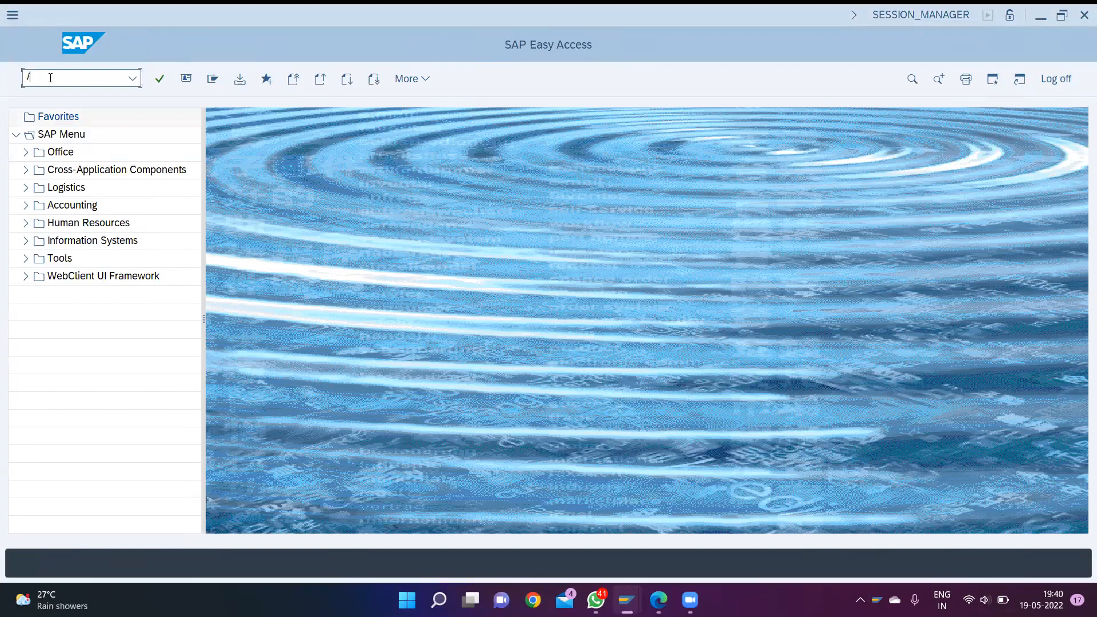
{"action": "key", "text": "BackSpace"}
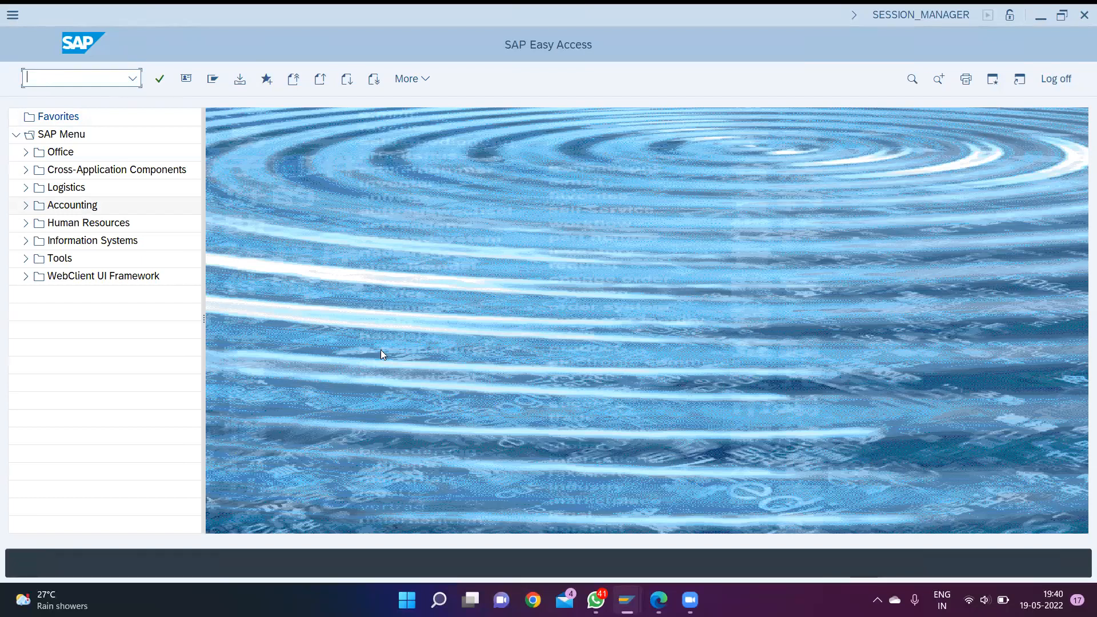
- Raise the system volume to 100
{"action": "key", "text": "XF86AudioRaiseVolume"}
{"action": "key", "text": "XF86AudioRaiseVolume"}
{"action": "key", "text": "XF86AudioRaiseVolume"}
{"action": "key", "text": "XF86AudioRaiseVolume"}
{"action": "key", "text": "XF86AudioRaiseVolume"}
{"action": "key", "text": "XF86AudioRaiseVolume"}
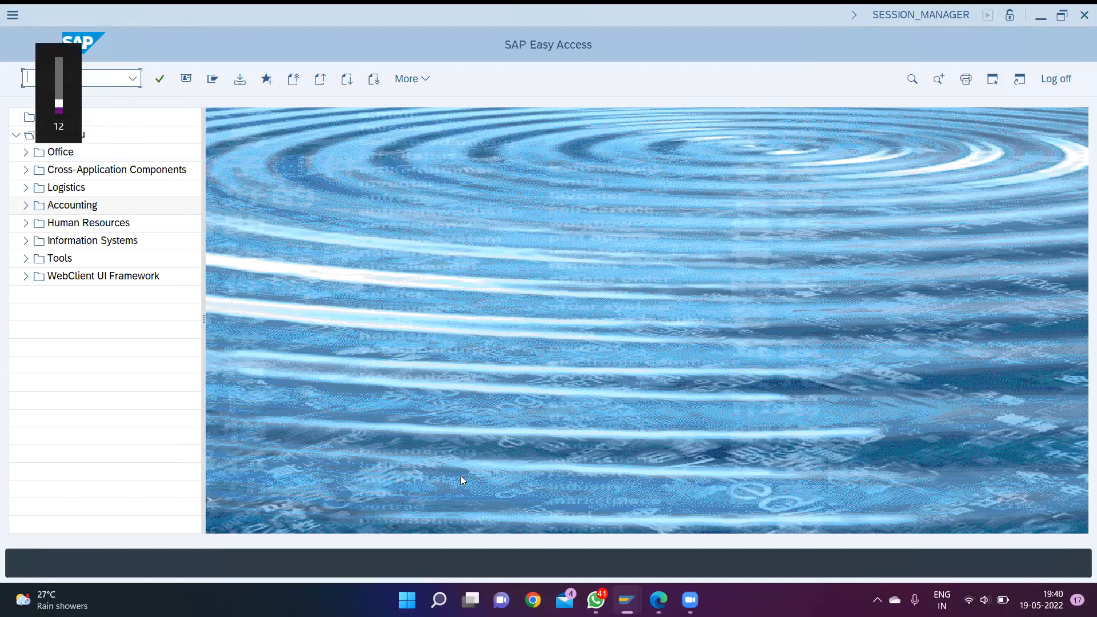
{"action": "key", "text": "XF86AudioRaiseVolume"}
{"action": "key", "text": "XF86AudioRaiseVolume"}
{"action": "key", "text": "XF86AudioRaiseVolume"}
{"action": "key", "text": "XF86AudioRaiseVolume"}
{"action": "key", "text": "XF86AudioRaiseVolume"}
{"action": "key", "text": "XF86AudioRaiseVolume"}
{"action": "key", "text": "XF86AudioRaiseVolume"}
{"action": "key", "text": "XF86AudioRaiseVolume"}
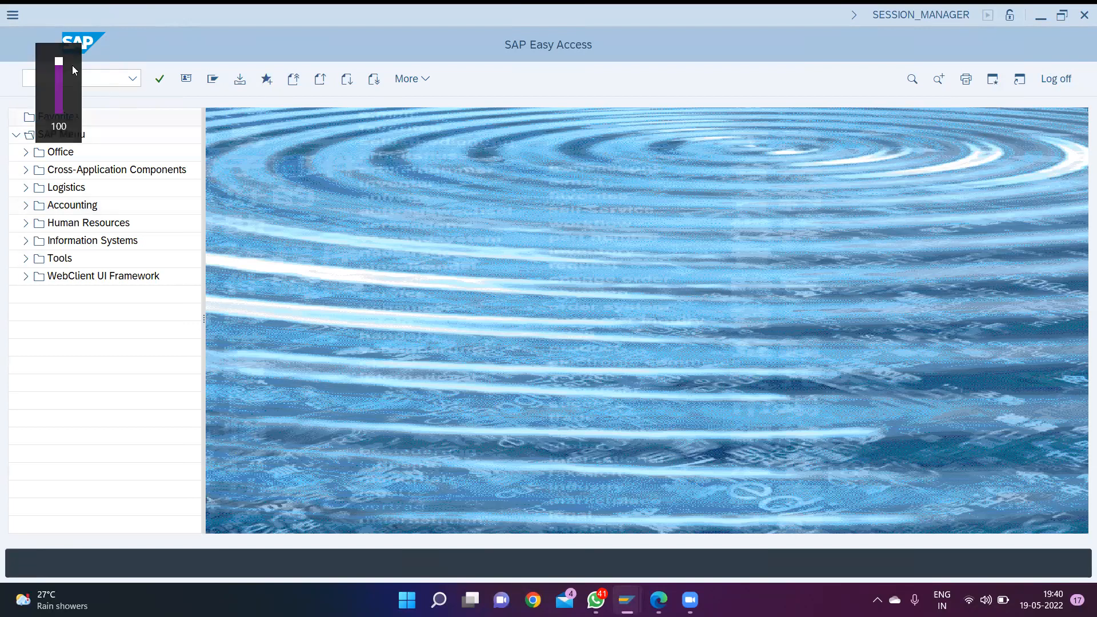
- Open the vendor invoice entry transaction with the command /nf-43
{"action": "left_click", "coordinate": [109, 77]}
{"action": "type", "text": "/n"}
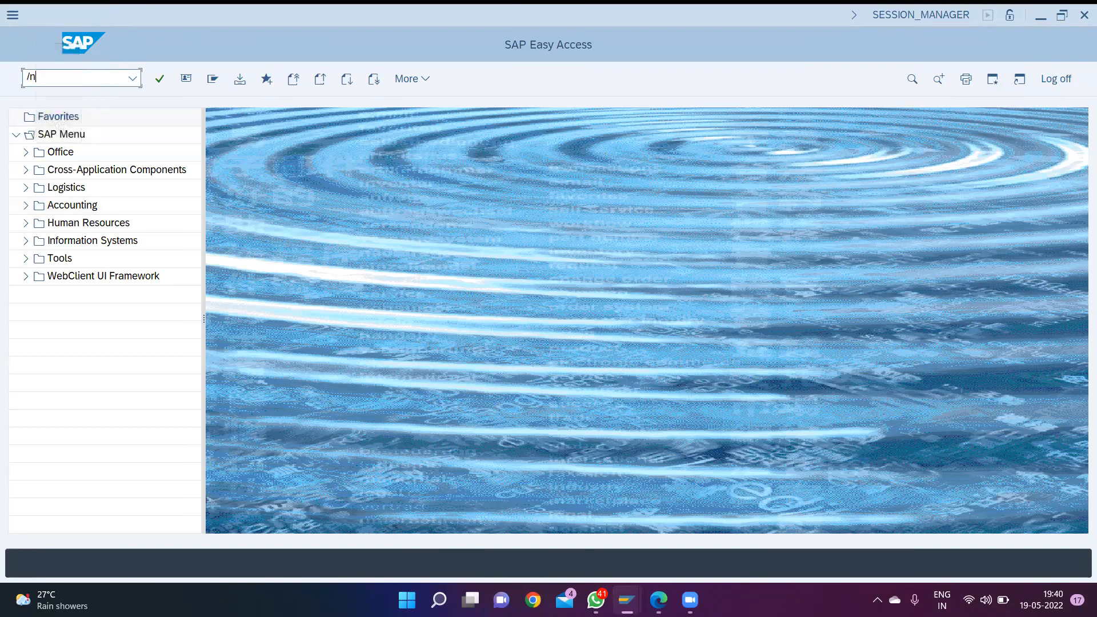
{"action": "type", "text": "f-43"}
{"action": "key", "text": "Return"}
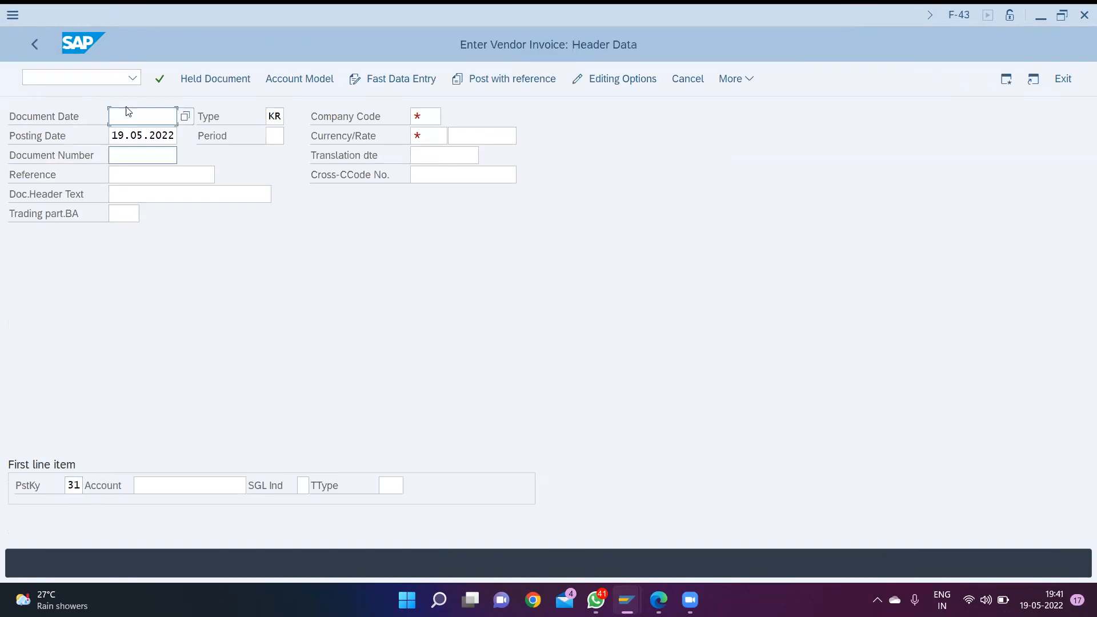
- Set the invoice's document date to 19.05.2022 and the company code to CVC
{"action": "type", "text": "1"}
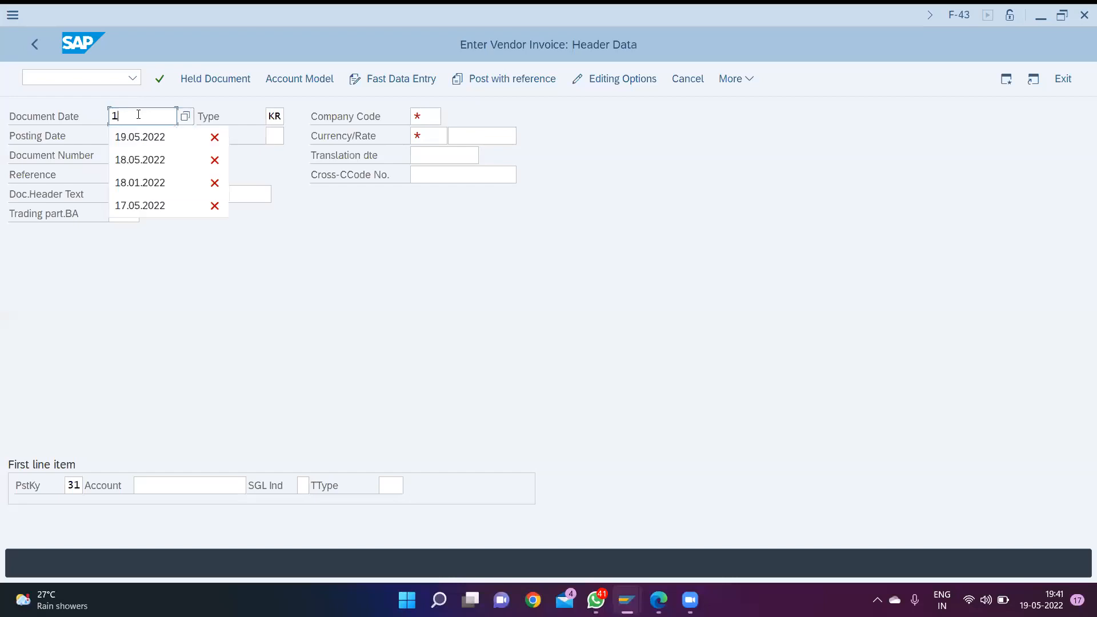
{"action": "type", "text": "9."}
{"action": "key", "text": "Down"}
{"action": "key", "text": "Return"}
{"action": "key", "text": "Tab"}
{"action": "key", "text": "Tab"}
{"action": "type", "text": "cvc"}
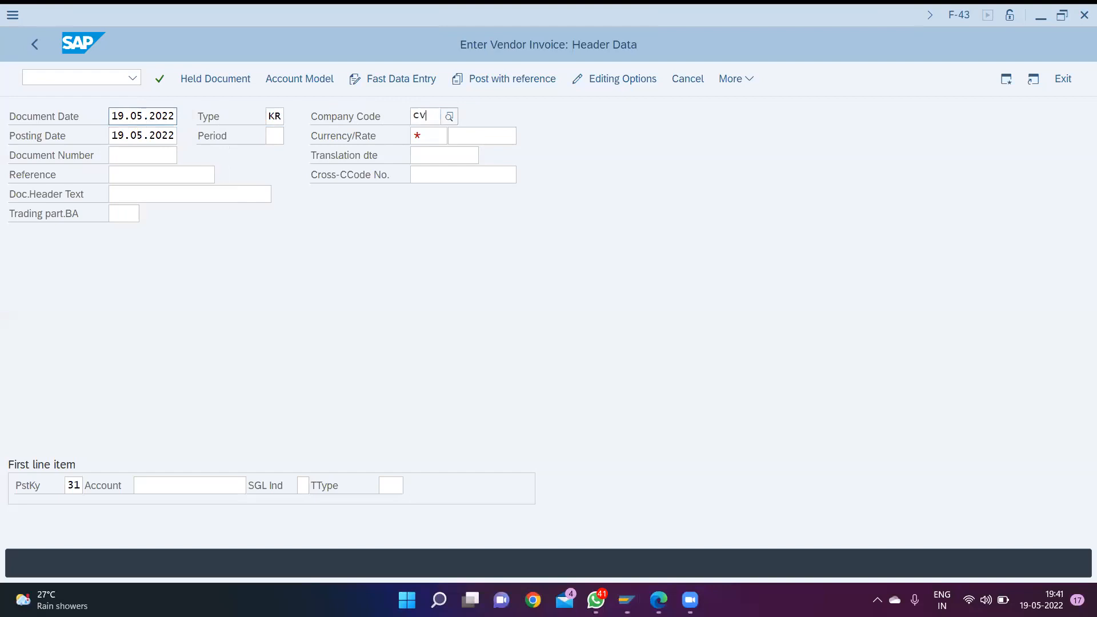
{"action": "key", "text": "Down"}
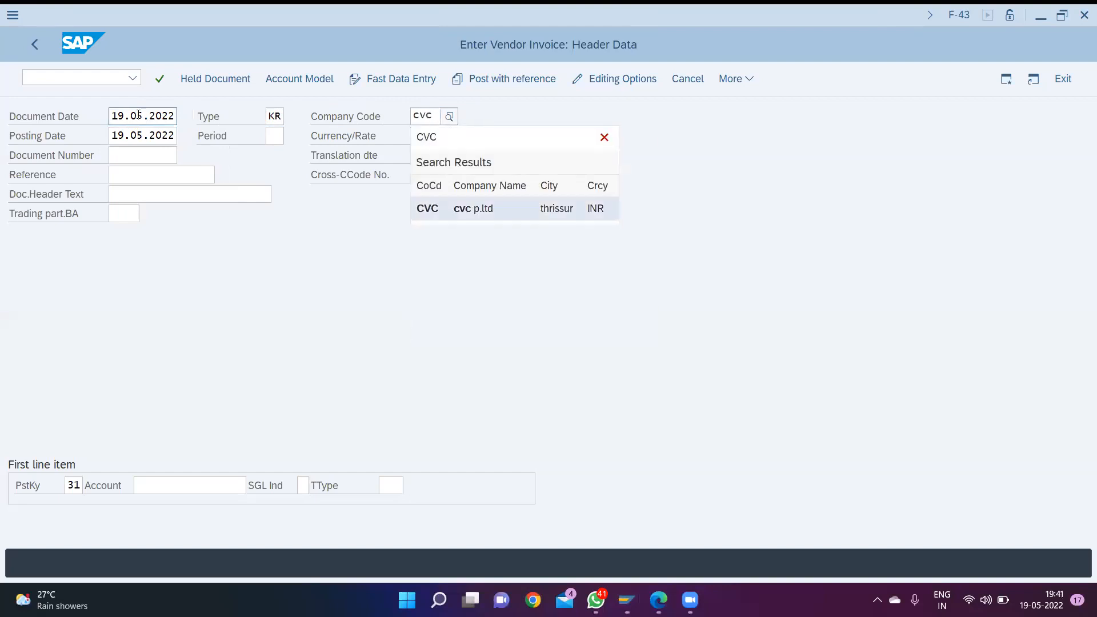
{"action": "key", "text": "Return"}
- Set the invoice header's currency to INR and go to the account of the first line item
{"action": "key", "text": "Tab"}
{"action": "key", "text": "Tab"}
{"action": "key", "text": "Tab"}
{"action": "key", "text": "shift+Tab"}
{"action": "type", "text": "inr"}
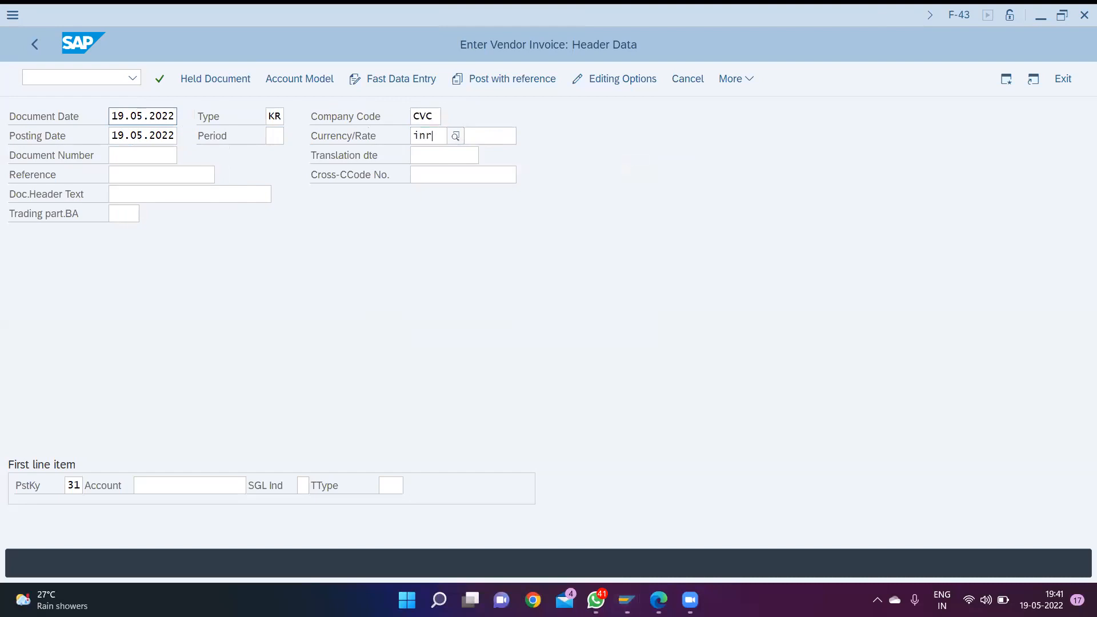
{"action": "key", "text": "Tab"}
{"action": "key", "text": "Tab"}
{"action": "key", "text": "Tab"}
{"action": "key", "text": "Tab"}
{"action": "key", "text": "Tab"}
{"action": "key", "text": "Tab"}
{"action": "key", "text": "Tab"}
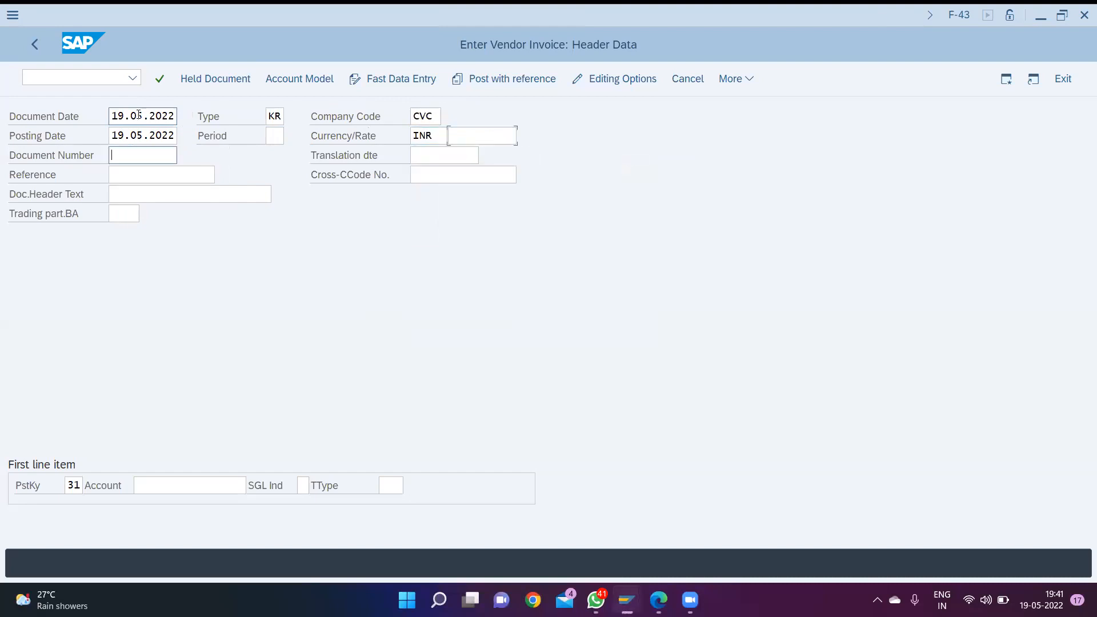
{"action": "key", "text": "shift+Tab"}
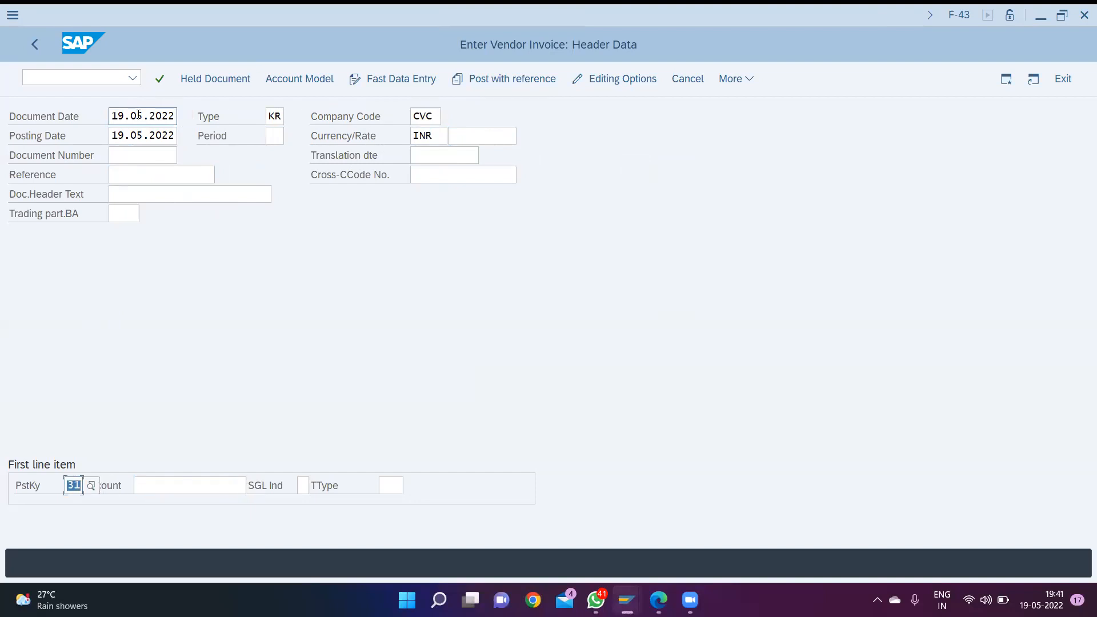
{"action": "key", "text": "Tab"}
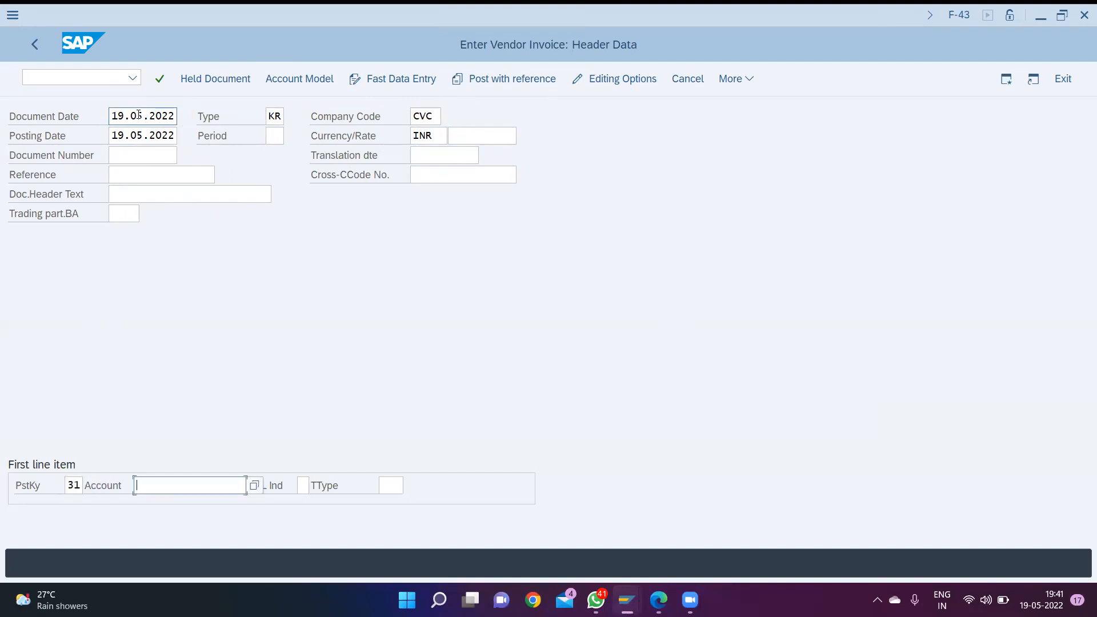
{"action": "key", "text": "alt+F4"}
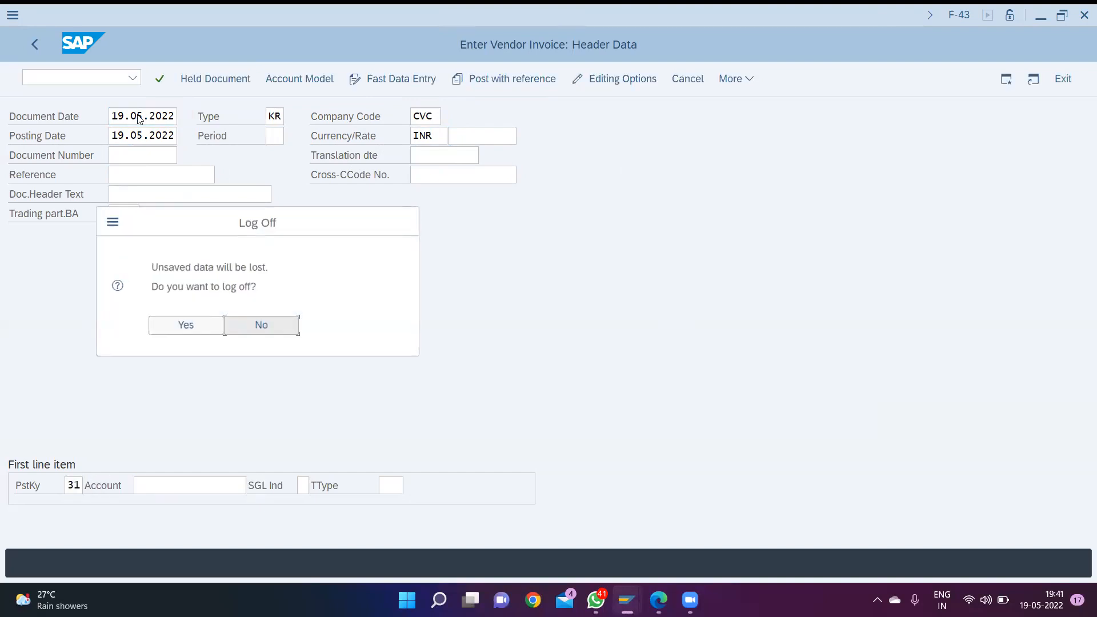
{"action": "key", "text": "Return"}
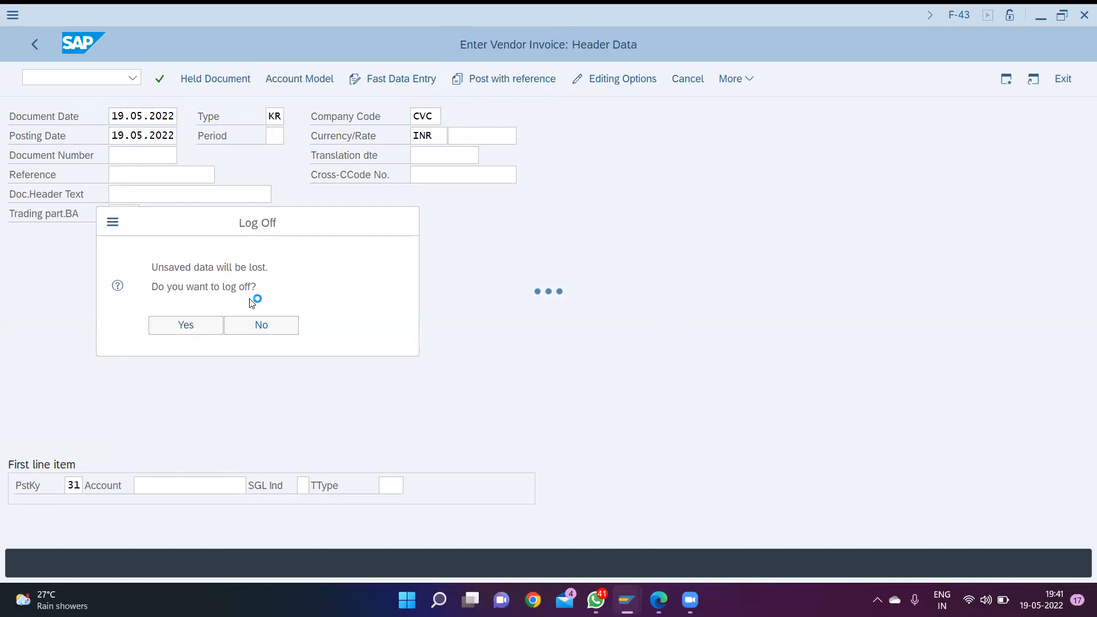
{"action": "left_click", "coordinate": [277, 329]}
- Look up the vendors of company code CVC, choose vendor OIO as the first line item's account, and open its vendor item
{"action": "left_click", "coordinate": [210, 483]}
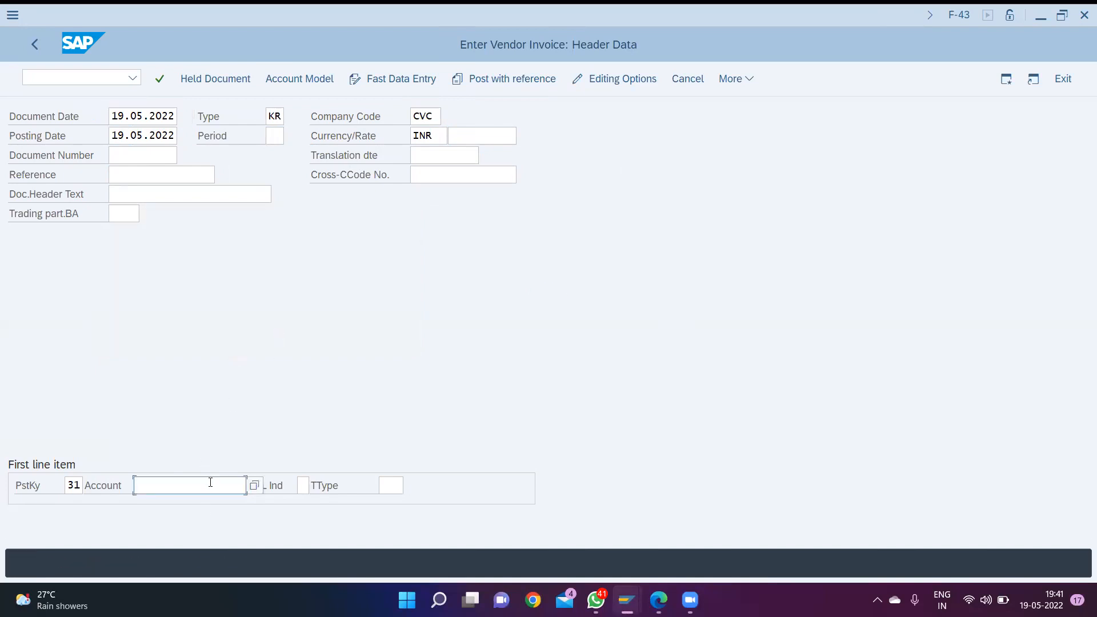
{"action": "key", "text": "F4"}
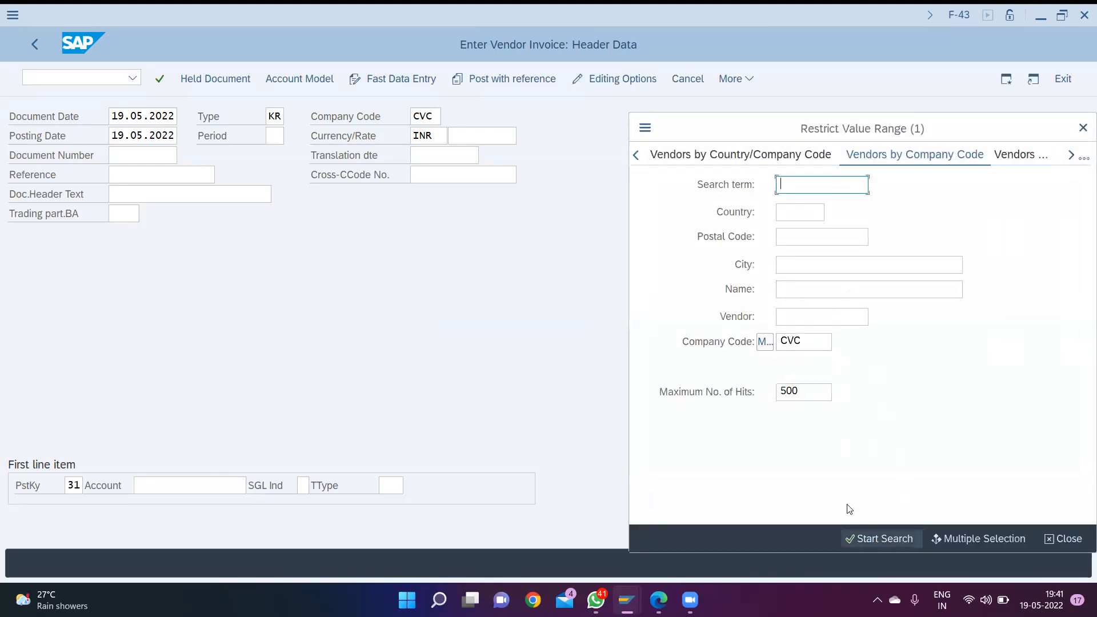
{"action": "key", "text": "Return"}
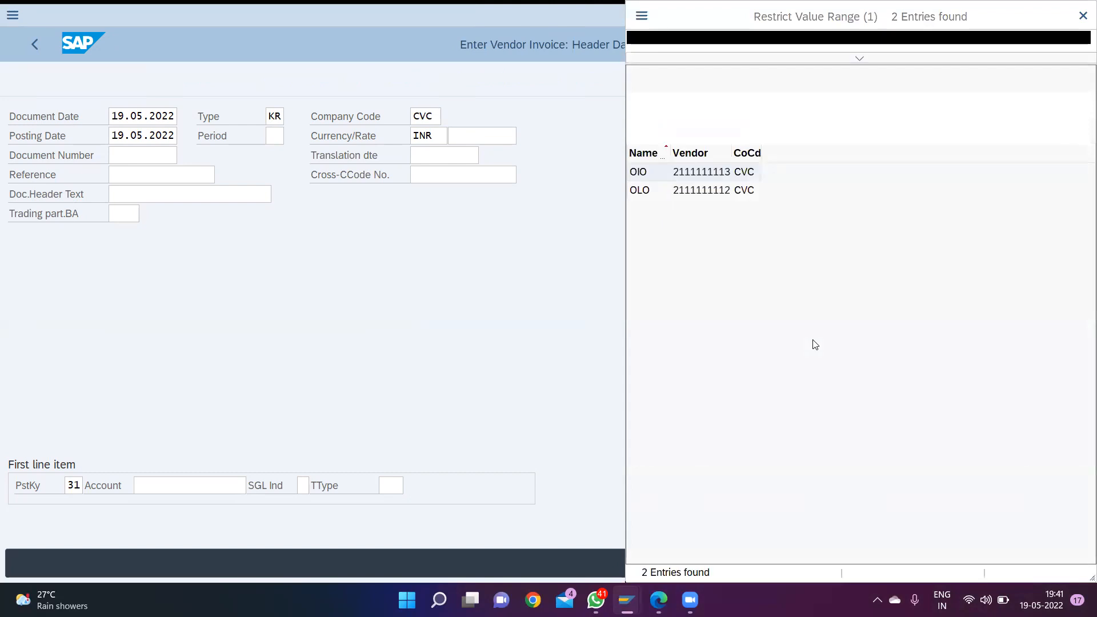
{"action": "double_click", "coordinate": [653, 173]}
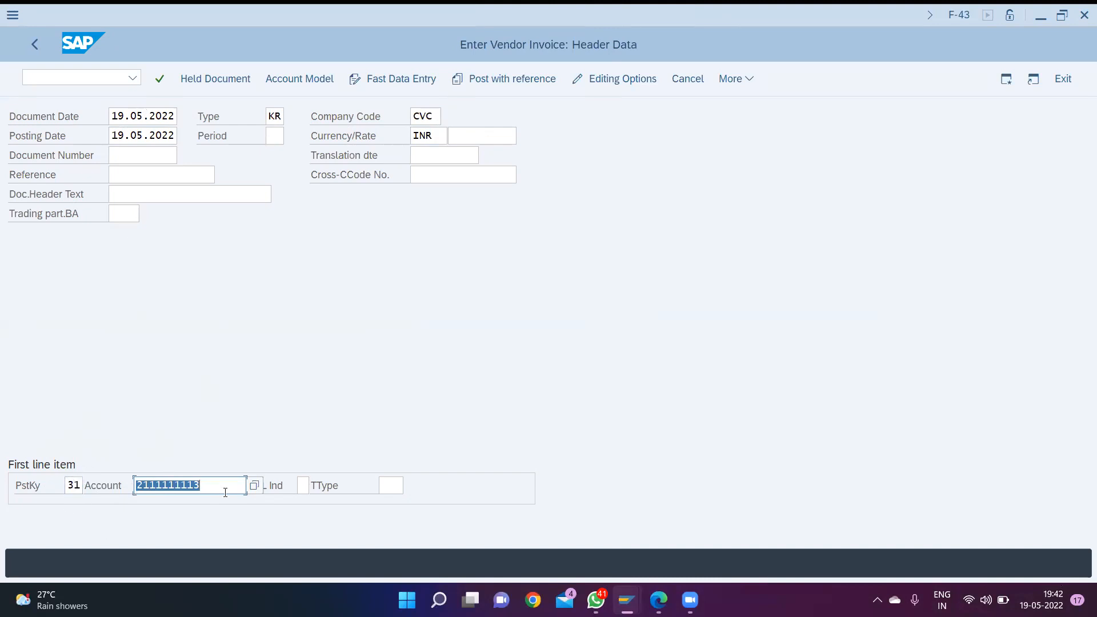
{"action": "key", "text": "Return"}
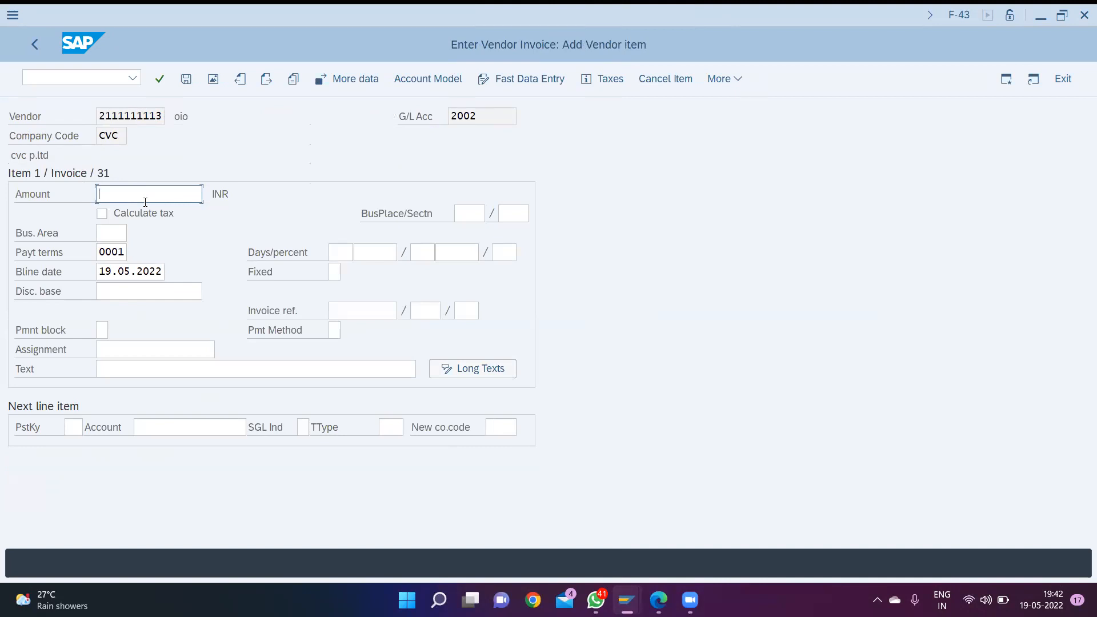
- Set the vendor item's amount to 500000 and its business area to CVC1
{"action": "type", "text": "5"}
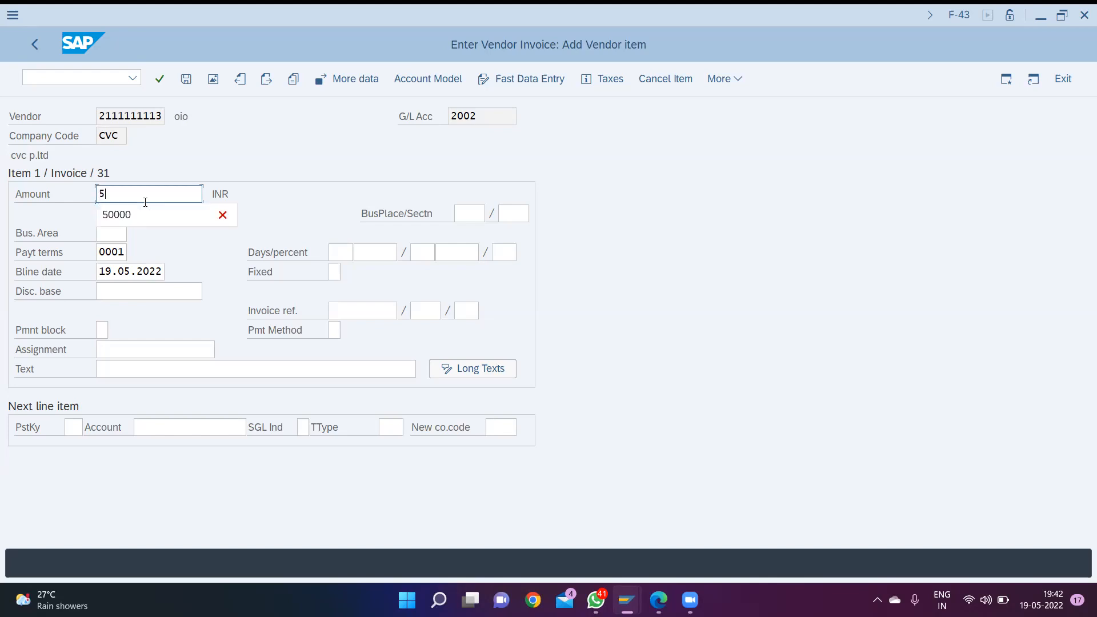
{"action": "type", "text": "00000"}
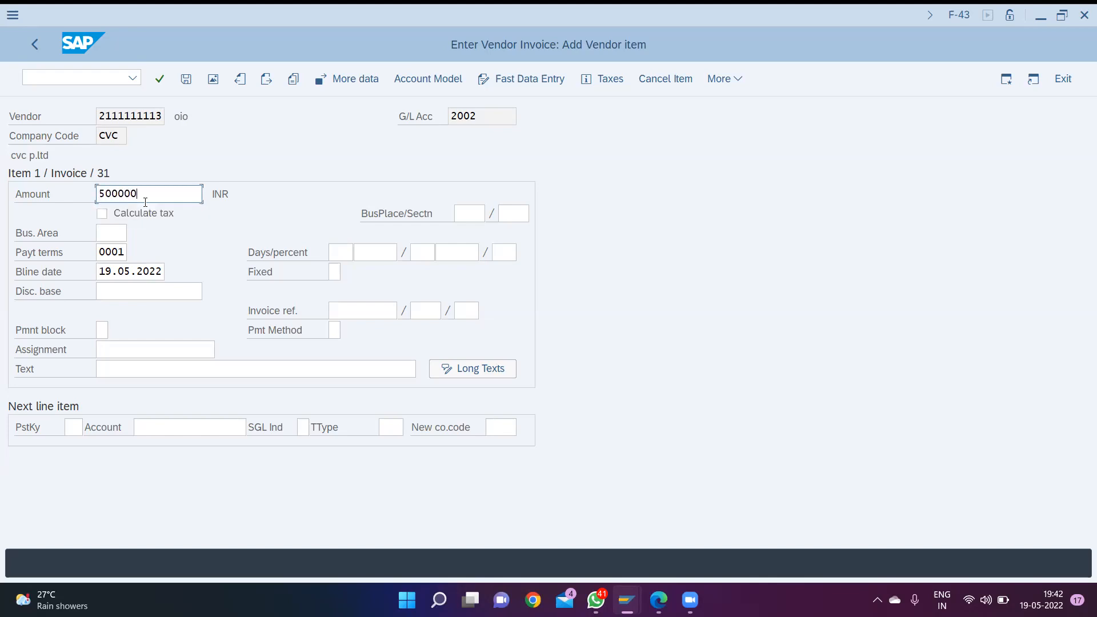
{"action": "key", "text": "Tab"}
{"action": "key", "text": "Tab"}
{"action": "key", "text": "Tab"}
{"action": "key", "text": "Tab"}
{"action": "type", "text": "cvc"}
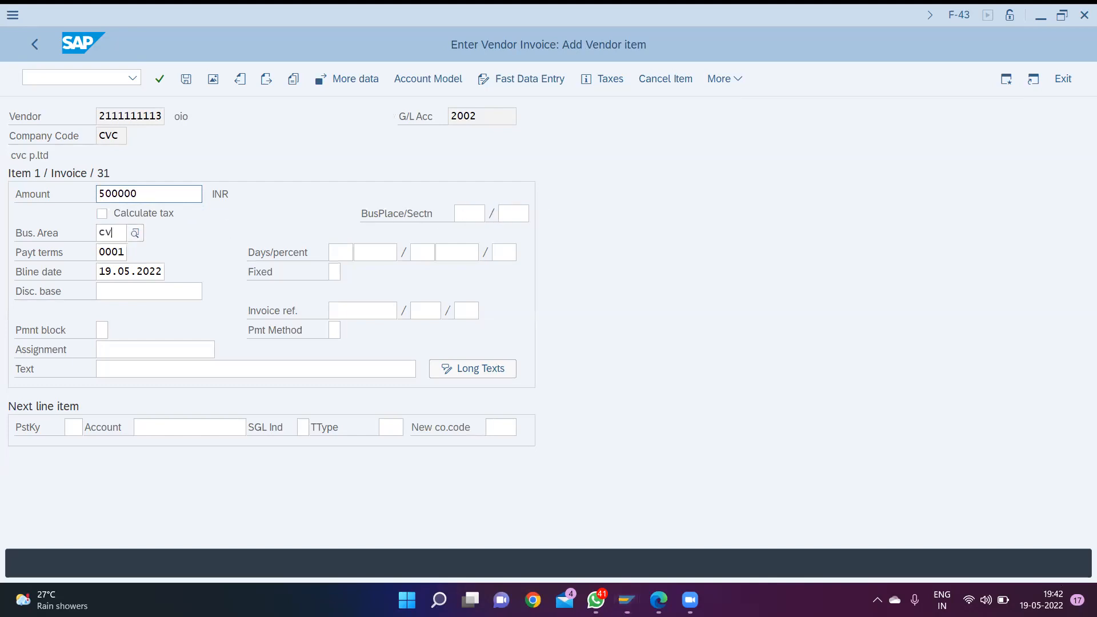
{"action": "key", "text": "Down"}
{"action": "key", "text": "Down"}
{"action": "key", "text": "Down"}
{"action": "key", "text": "Up"}
{"action": "key", "text": "Return"}
- Set the vendor item's text to "cr purchase", leaving the other optional fields empty
{"action": "key", "text": "Tab"}
{"action": "key", "text": "Tab"}
{"action": "key", "text": "Tab"}
{"action": "key", "text": "Tab"}
{"action": "key", "text": "Tab"}
{"action": "key", "text": "Tab"}
{"action": "key", "text": "Tab"}
{"action": "key", "text": "Tab"}
{"action": "key", "text": "Tab"}
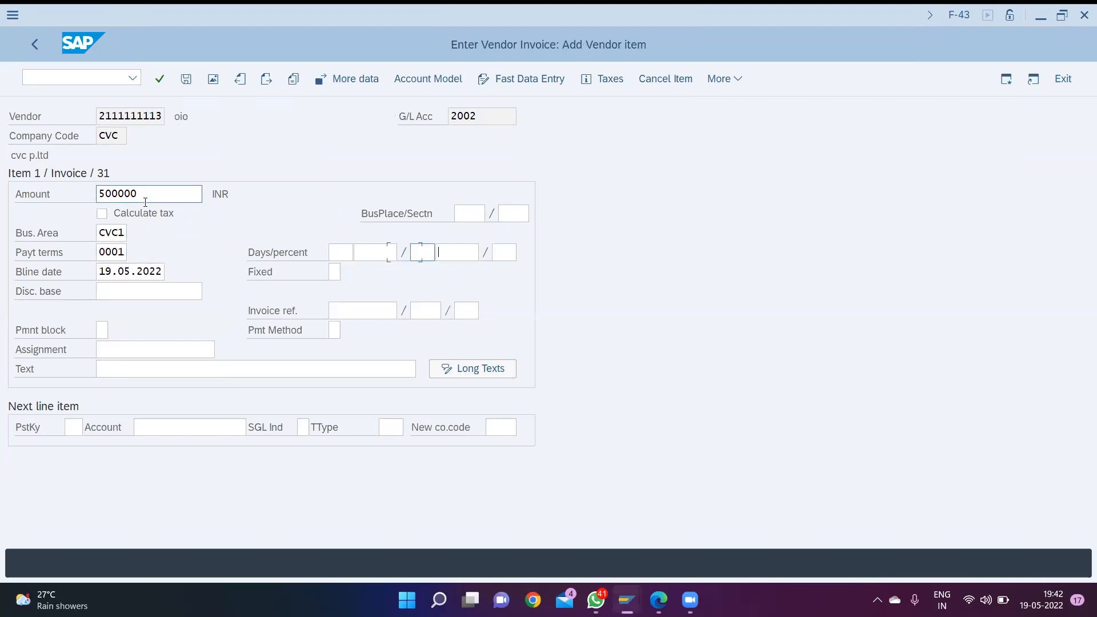
{"action": "key", "text": "Tab"}
{"action": "key", "text": "Tab"}
{"action": "key", "text": "Tab"}
{"action": "type", "text": "cr"}
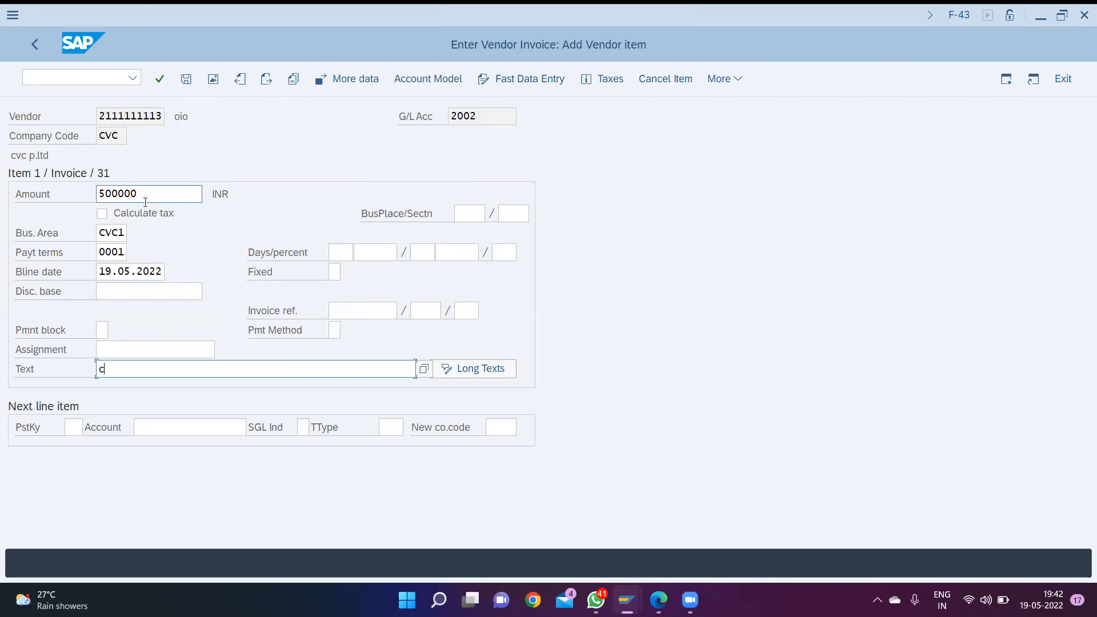
{"action": "key", "text": "Down"}
{"action": "key", "text": "Return"}
{"action": "key", "text": "Tab"}
{"action": "key", "text": "Tab"}
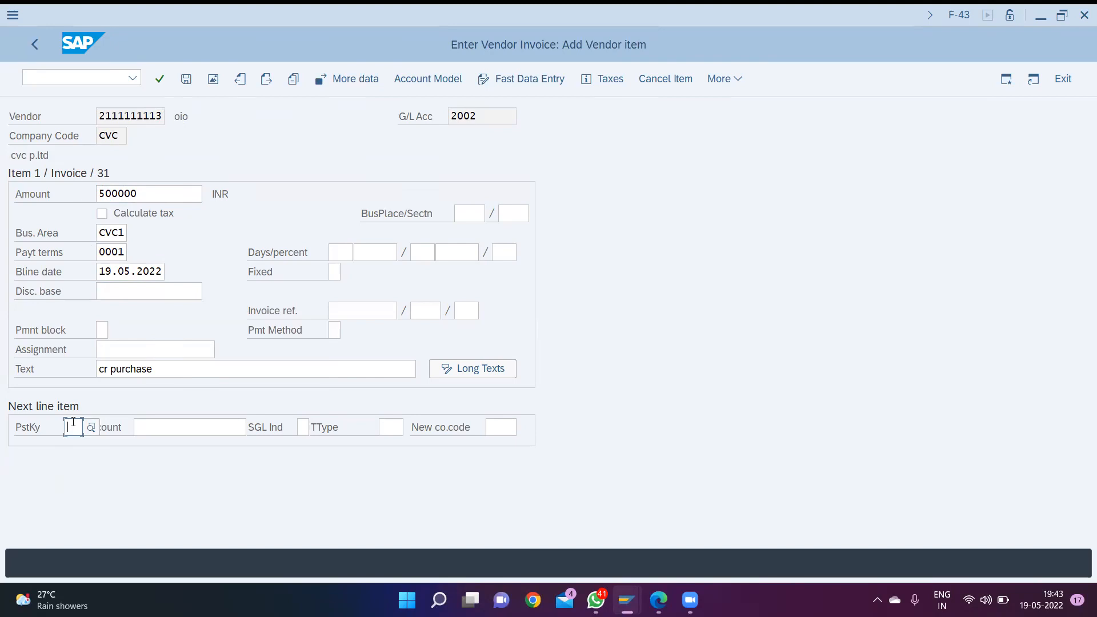
- Define the next line item with posting key 40 and the purchase G/L account 3001, and open that item
{"action": "type", "text": "40"}
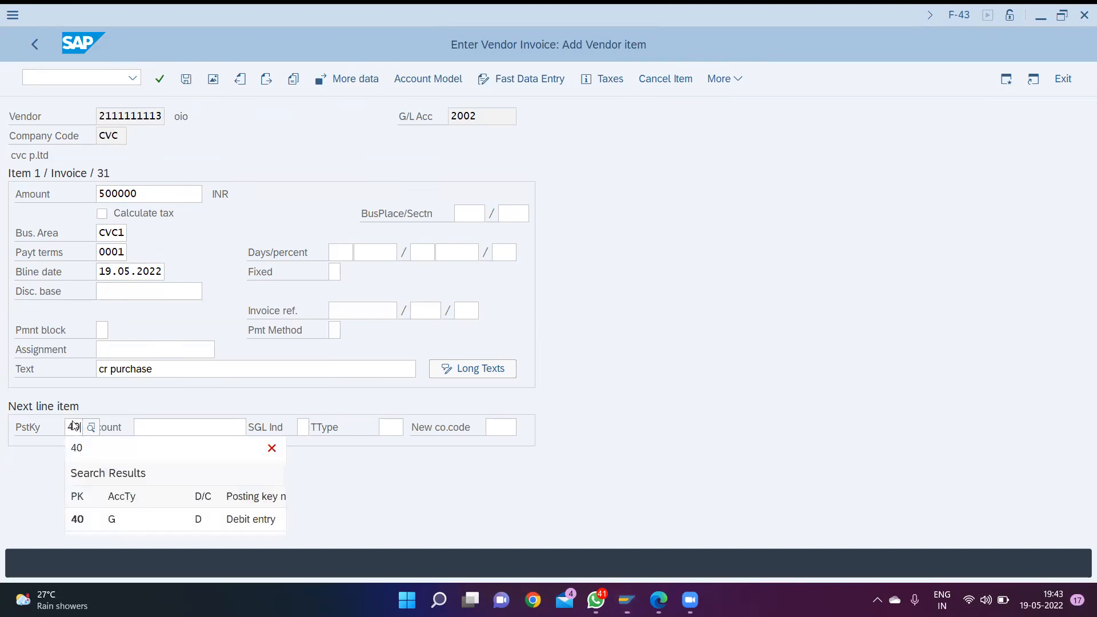
{"action": "key", "text": "Tab"}
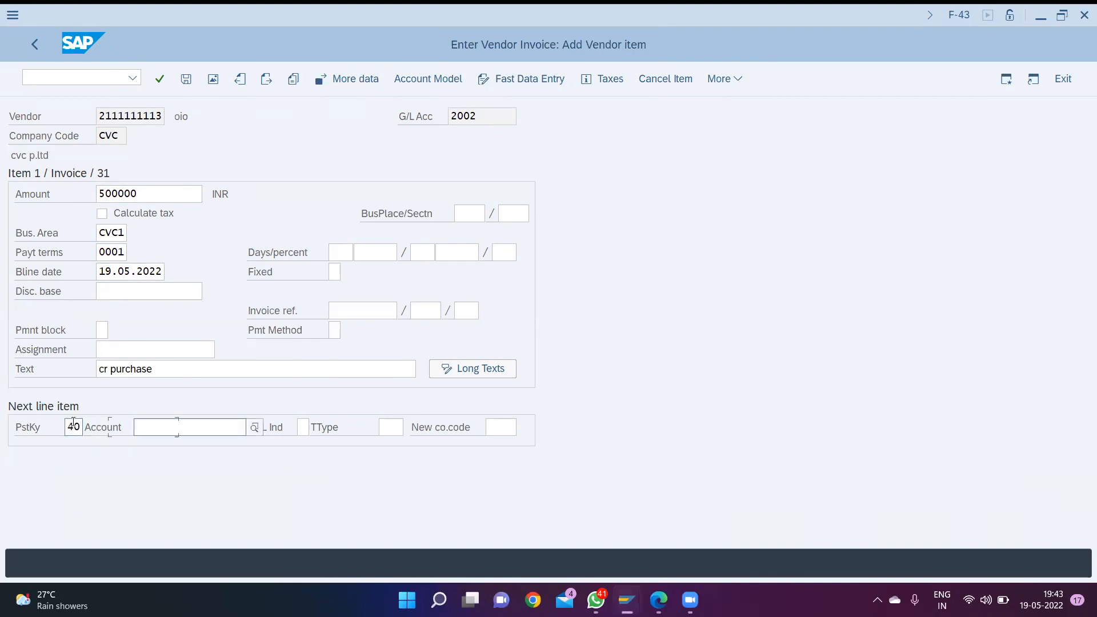
{"action": "left_click", "coordinate": [254, 428]}
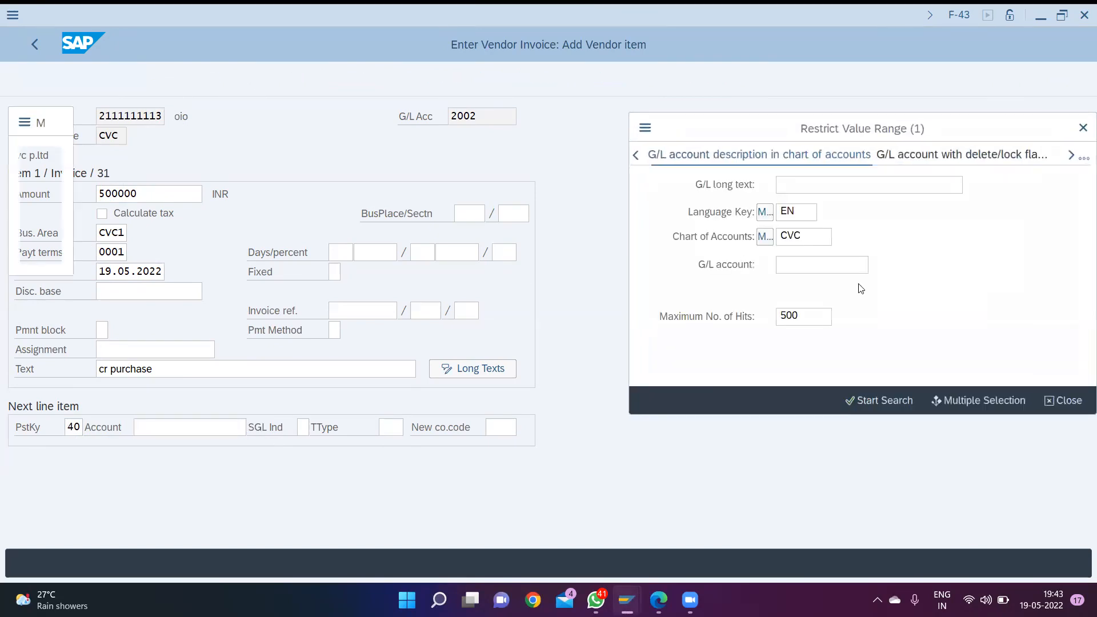
{"action": "left_click", "coordinate": [899, 401]}
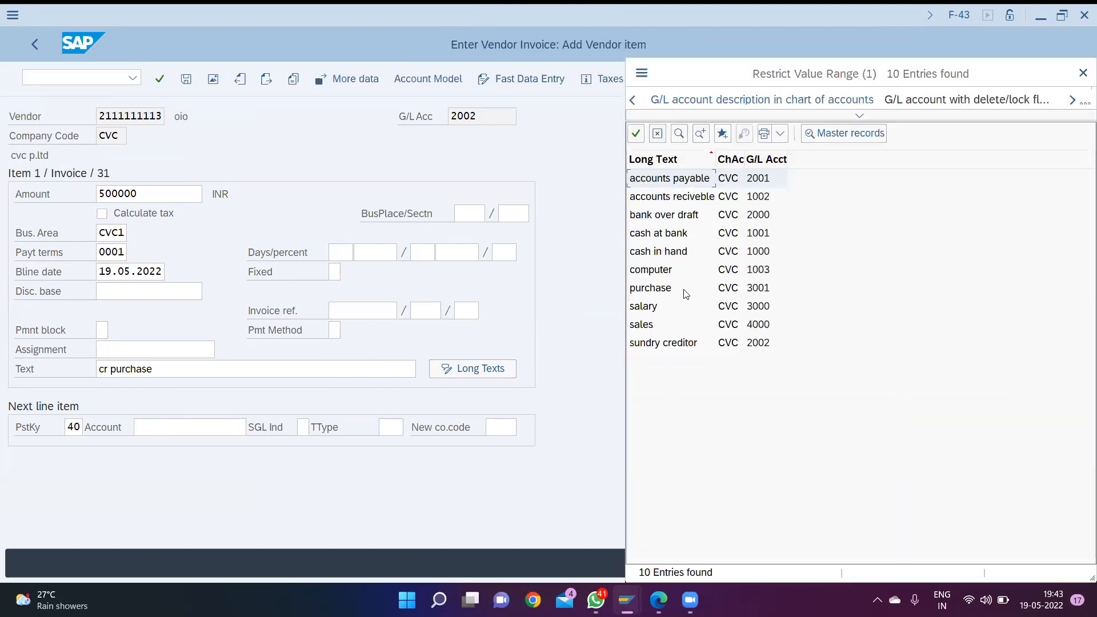
{"action": "double_click", "coordinate": [686, 292]}
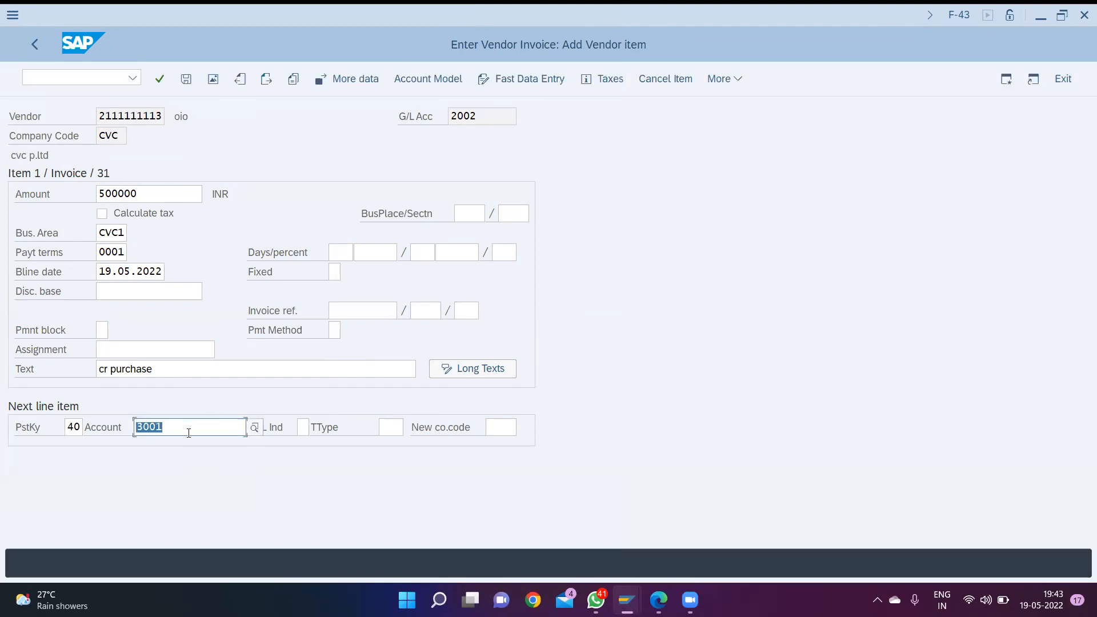
{"action": "key", "text": "Return"}
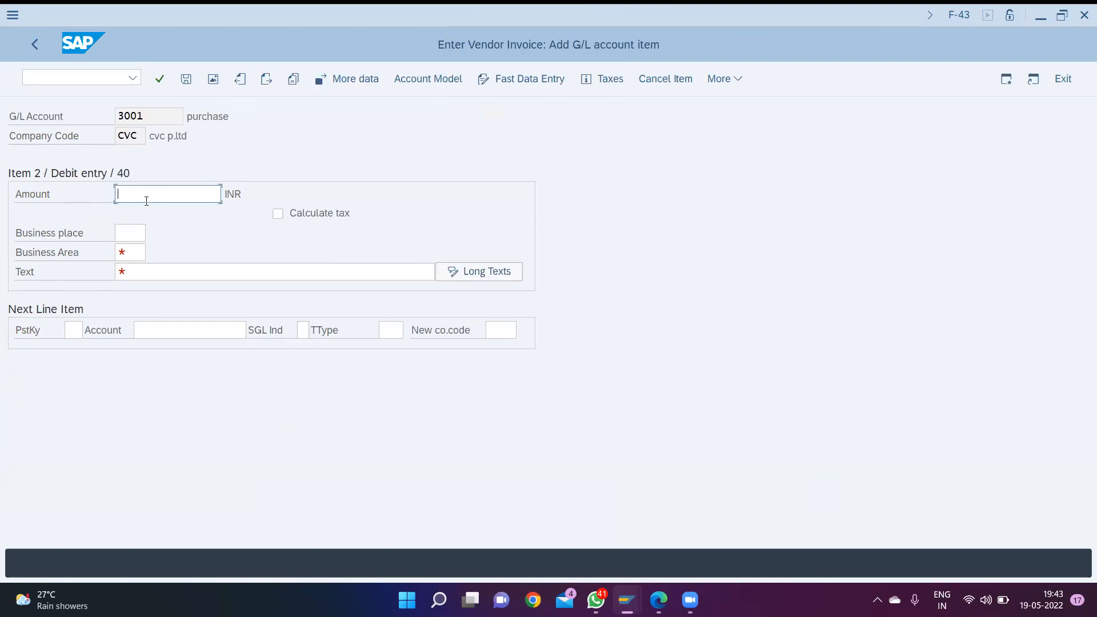
- Enter * as the amount of the purchase debit item
{"action": "type", "text": "*"}
{"action": "key", "text": "Tab"}
{"action": "type", "text": "cvc"}
{"action": "key", "text": "Tab"}
{"action": "key", "text": "Tab"}
{"action": "key", "text": "Tab"}
{"action": "key", "text": "shift+Tab"}
{"action": "key", "text": "shift+Tab"}
{"action": "key", "text": "shift+Tab"}
{"action": "key", "text": "shift+Tab"}
{"action": "type", "text": "cvc"}
{"action": "key", "text": "BackSpace"}
{"action": "key", "text": "BackSpace"}
{"action": "key", "text": "BackSpace"}
{"action": "type", "text": "cvc"}
{"action": "key", "text": "BackSpace"}
{"action": "key", "text": "BackSpace"}
{"action": "key", "text": "BackSpace"}
- Set the debit item's business area to CVC1, copy the previous text with +, and confirm the item's entries
{"action": "key", "text": "Tab"}
{"action": "type", "text": "cvc"}
{"action": "key", "text": "Down"}
{"action": "key", "text": "Up"}
{"action": "key", "text": "Return"}
{"action": "key", "text": "Tab"}
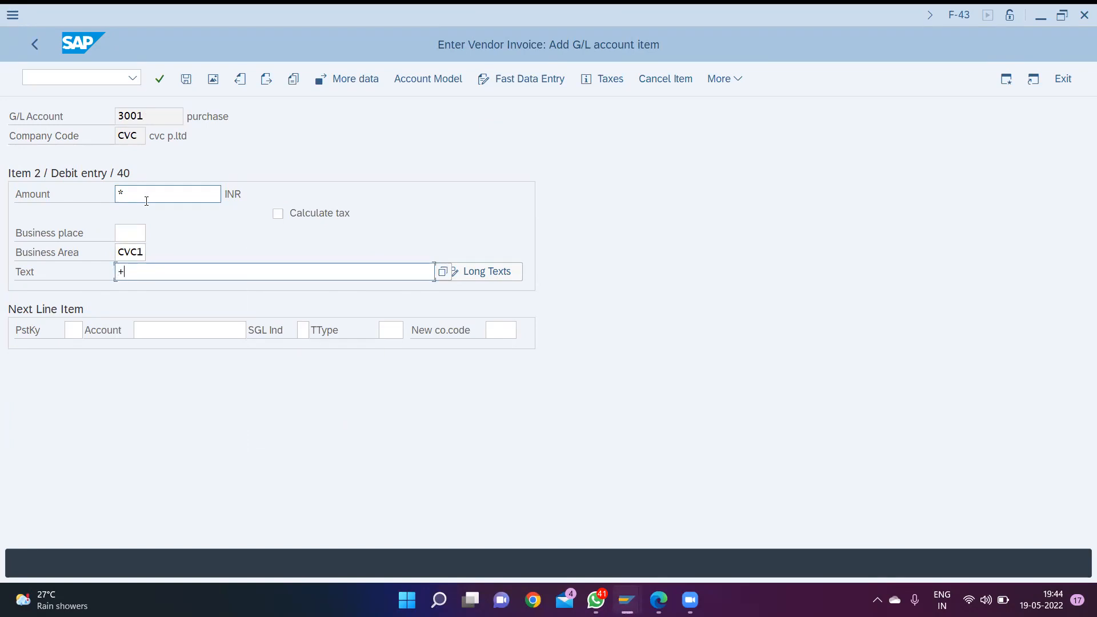
{"action": "type", "text": "+"}
{"action": "key", "text": "Return"}
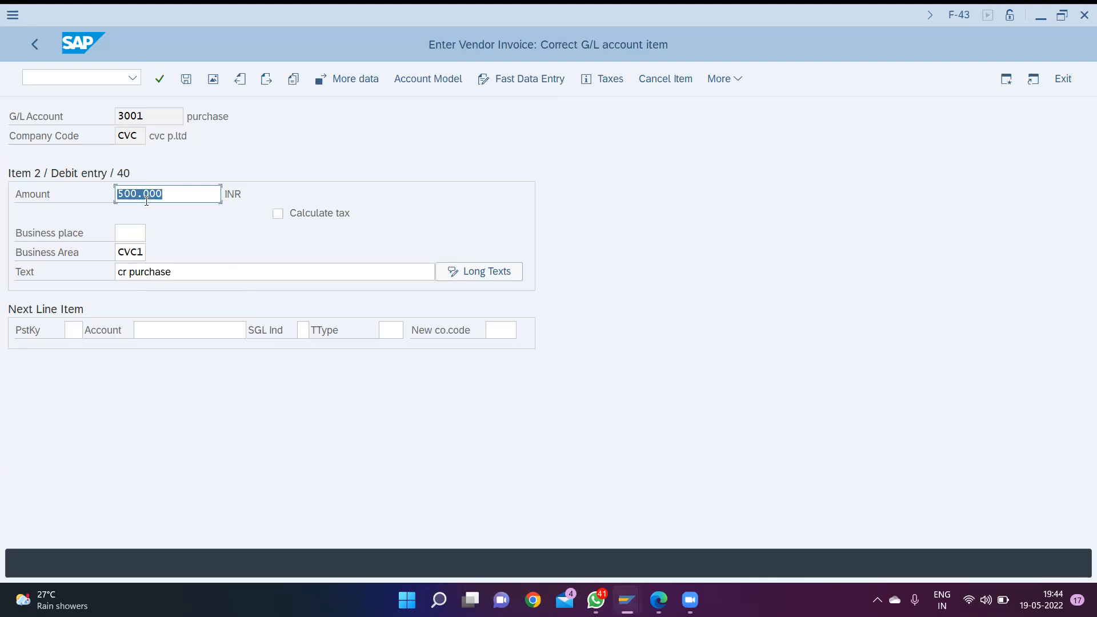
- Try to post the invoice, and open the document splitting customizing linked in the error message's details
{"action": "key", "text": "ctrl+s"}
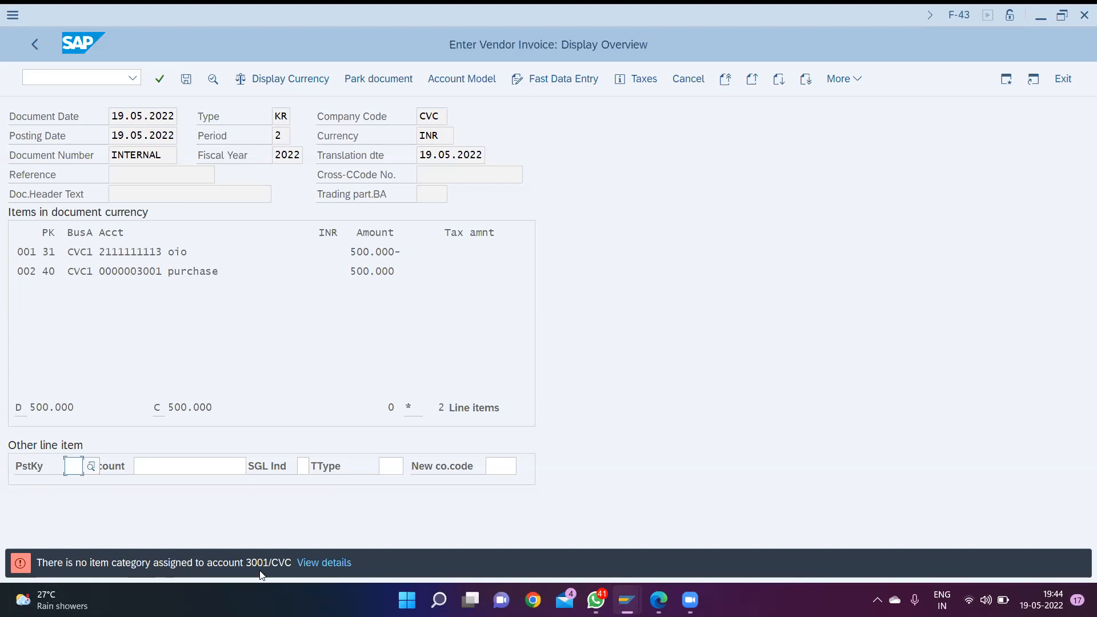
{"action": "left_click", "coordinate": [324, 562]}
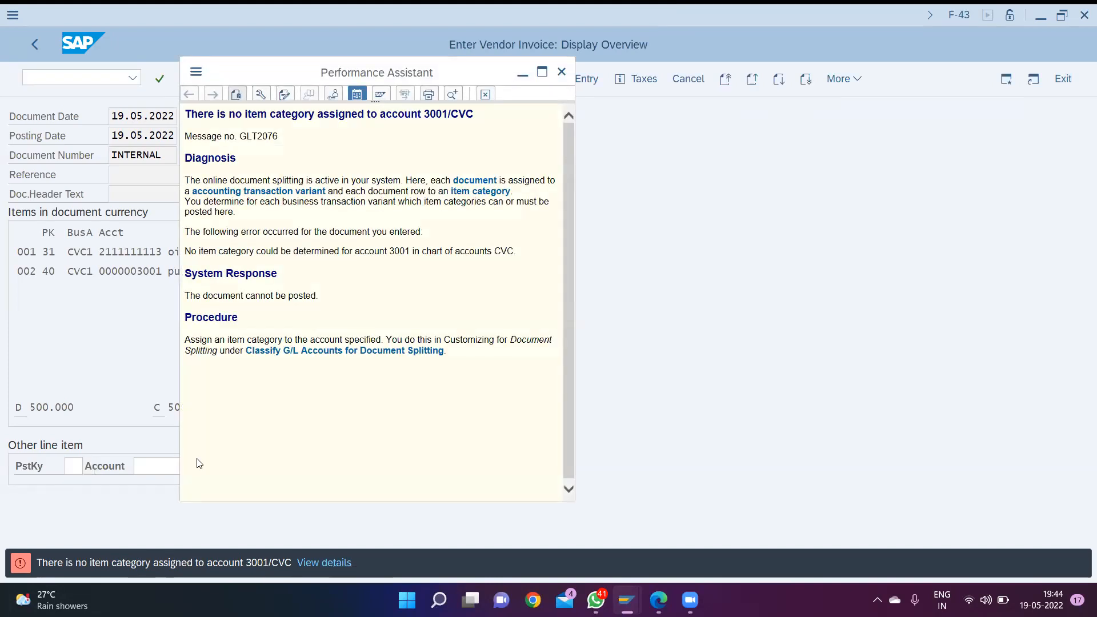
{"action": "left_click", "coordinate": [330, 350]}
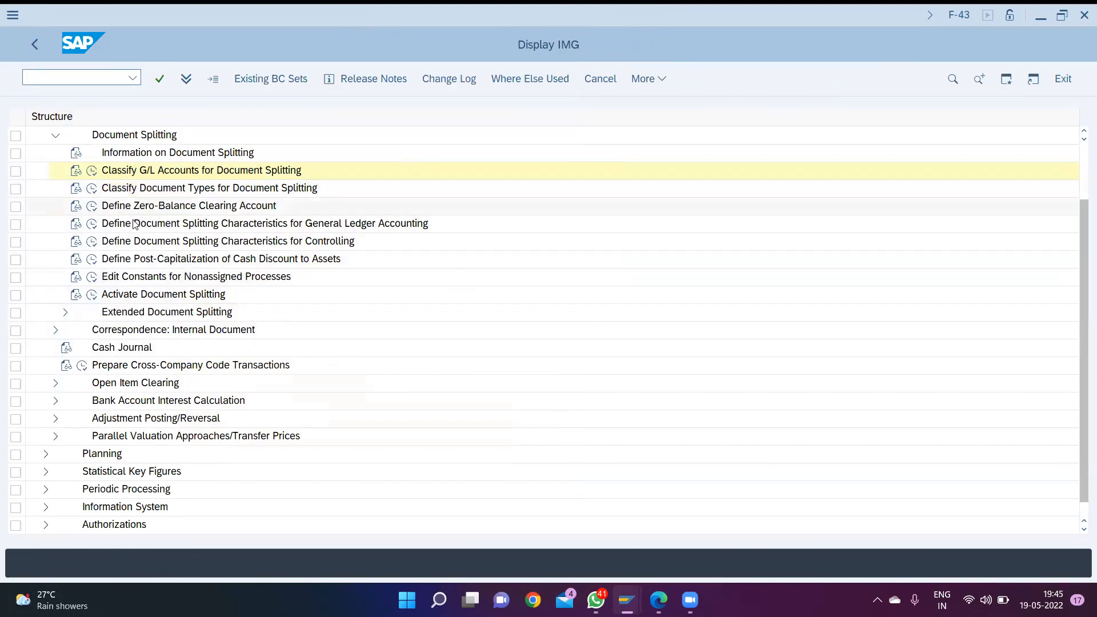
- Deactivate document splitting, save the setting, and return to the invoice's document overview
{"action": "left_click", "coordinate": [209, 171]}
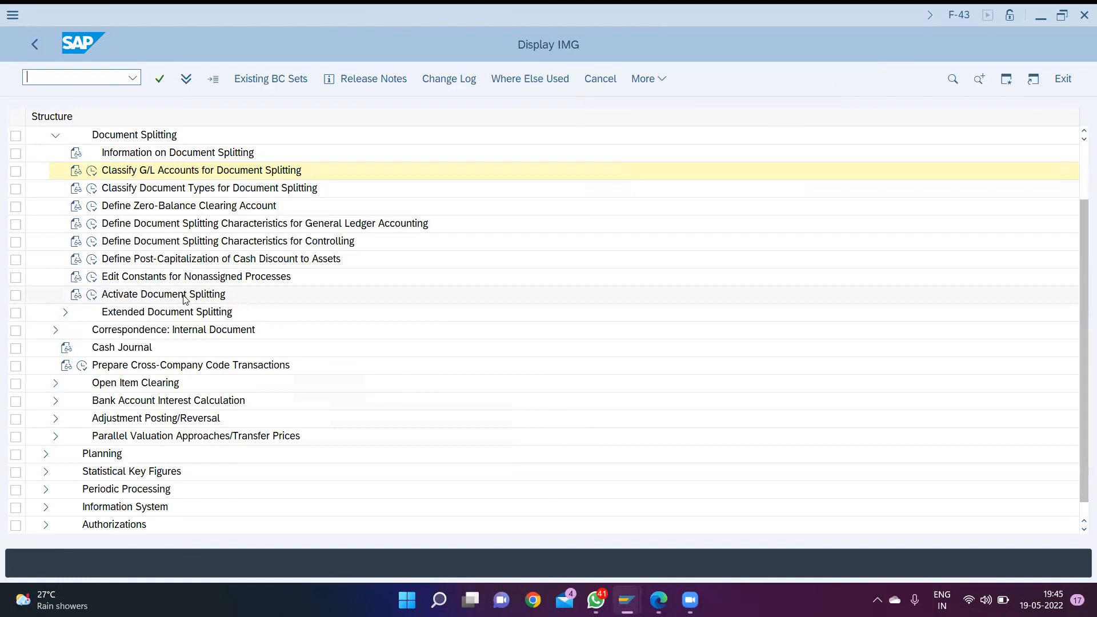
{"action": "left_click", "coordinate": [93, 295]}
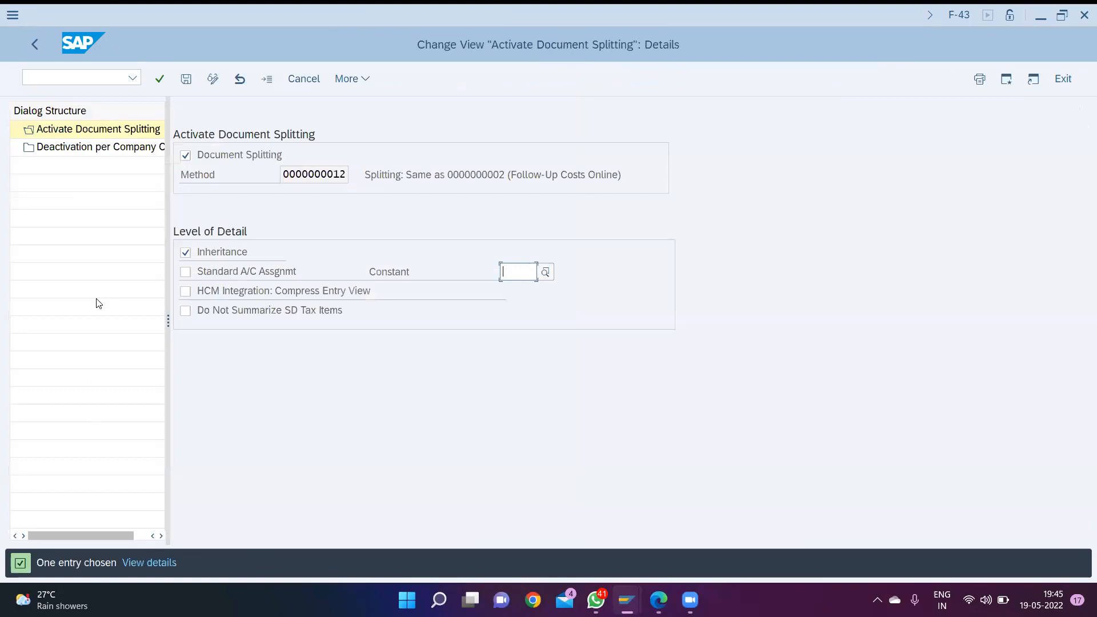
{"action": "left_click", "coordinate": [185, 157]}
{"action": "key", "text": "ctrl+s"}
{"action": "key", "text": "Return"}
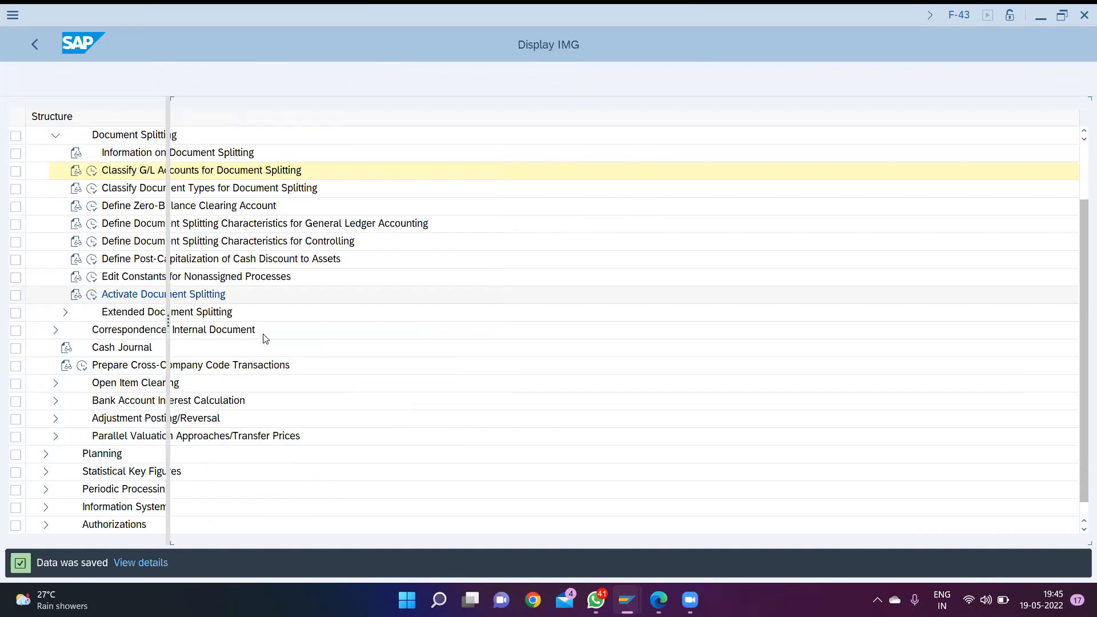
{"action": "key", "text": "F3"}
{"action": "key", "text": "F3"}
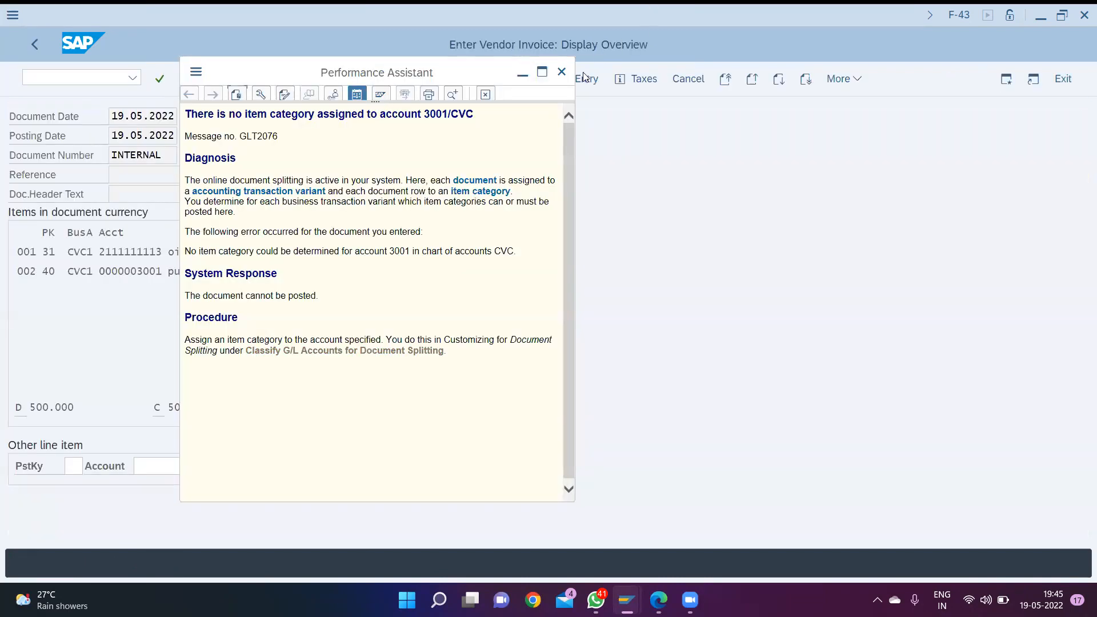
{"action": "left_click", "coordinate": [563, 68]}
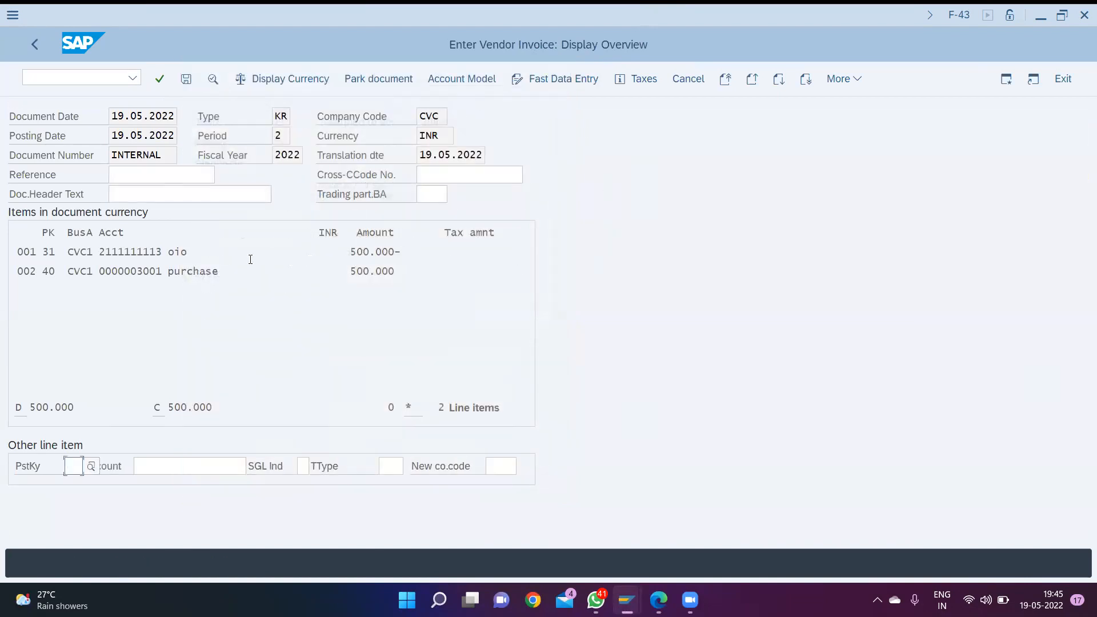
- Restart vendor invoice entry with transaction /nf-43 and set the document date to 19.05.2022
{"action": "double_click", "coordinate": [200, 252]}
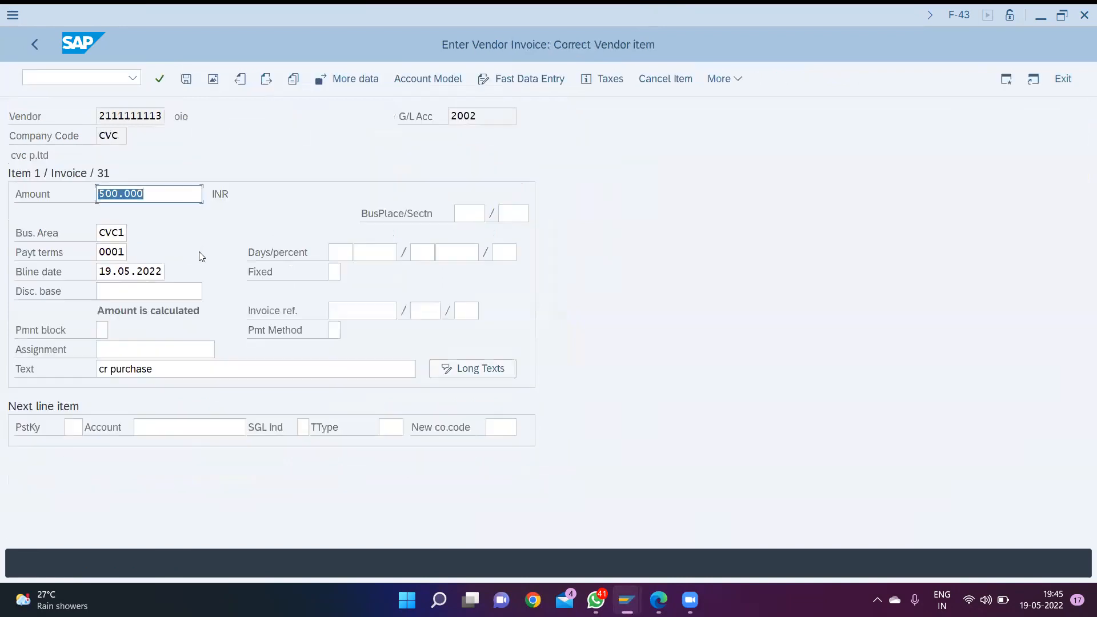
{"action": "left_click", "coordinate": [133, 77]}
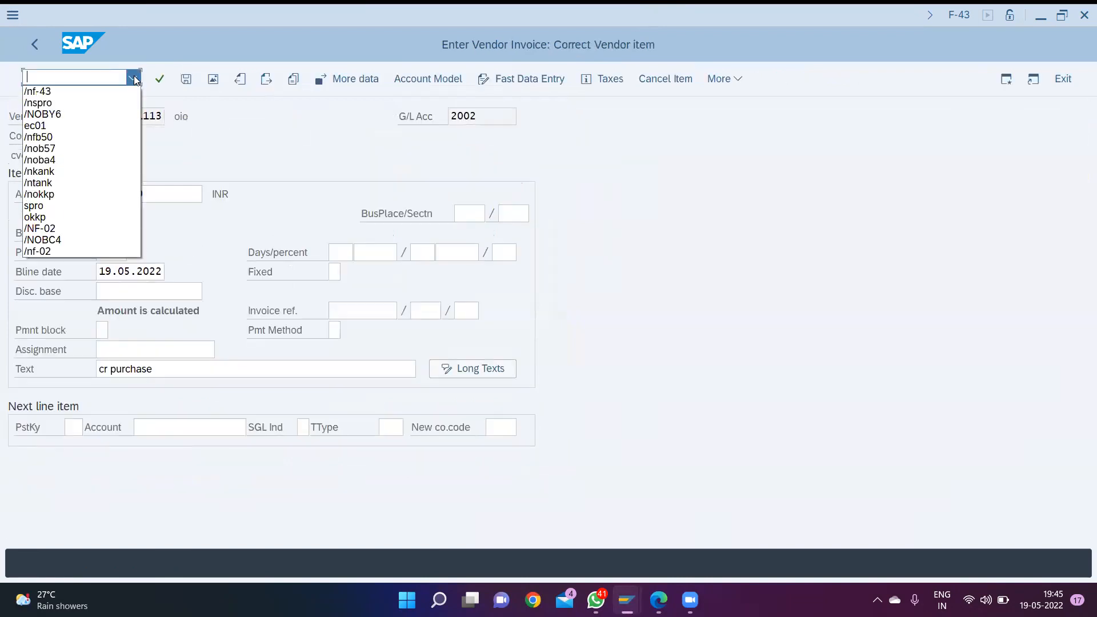
{"action": "left_click", "coordinate": [87, 92]}
{"action": "key", "text": "Return"}
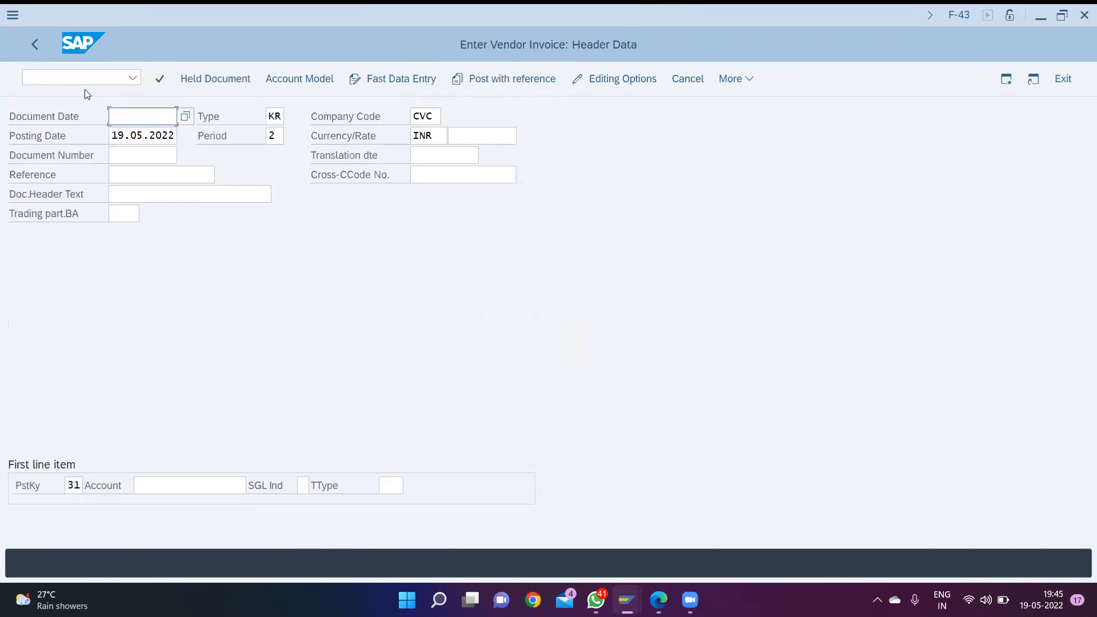
{"action": "type", "text": "19"}
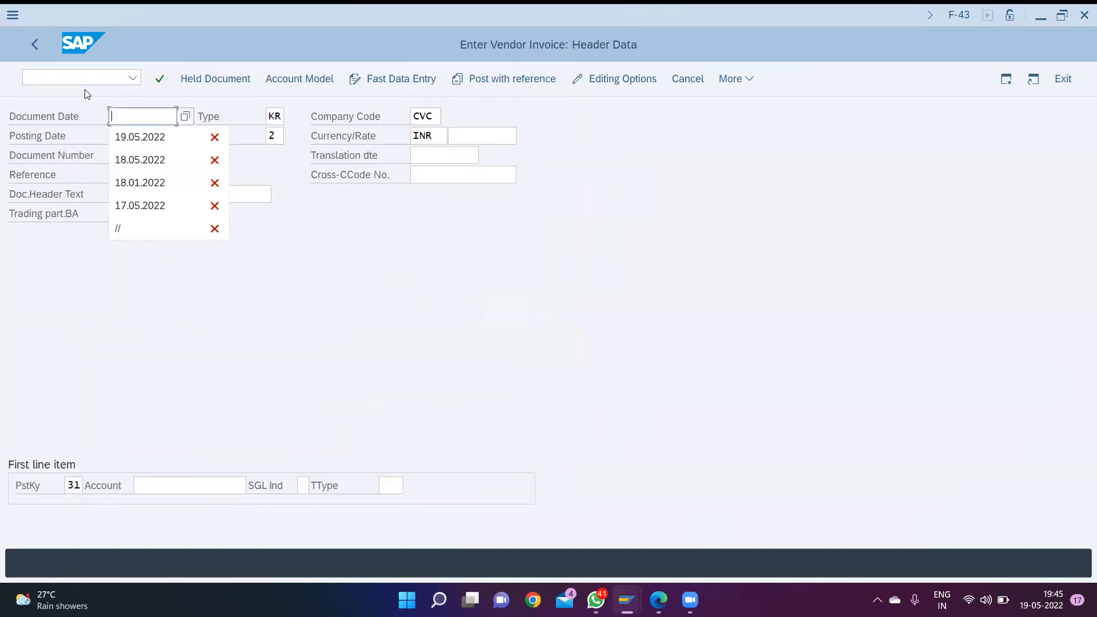
{"action": "key", "text": "Down"}
{"action": "key", "text": "Return"}
- Look up vendor OIO as the account of the first line item with posting key 31, and open that item
{"action": "key", "text": "Tab"}
{"action": "key", "text": "Tab"}
{"action": "key", "text": "Tab"}
{"action": "key", "text": "Tab"}
{"action": "key", "text": "Tab"}
{"action": "key", "text": "Tab"}
{"action": "key", "text": "Tab"}
{"action": "key", "text": "Tab"}
{"action": "key", "text": "Tab"}
{"action": "key", "text": "Tab"}
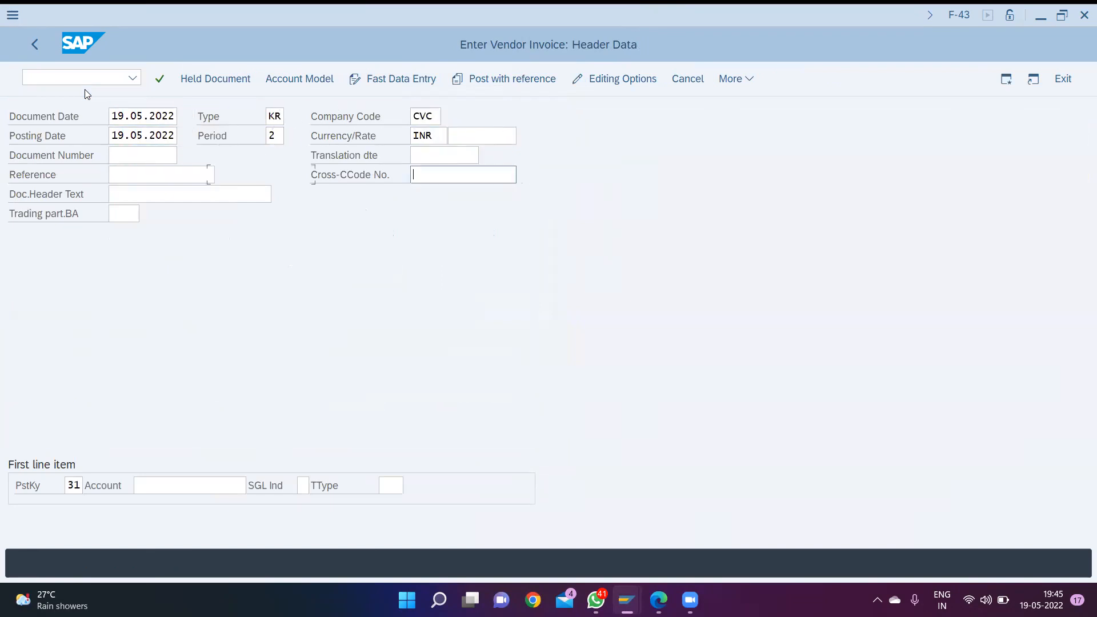
{"action": "key", "text": "shift+Tab"}
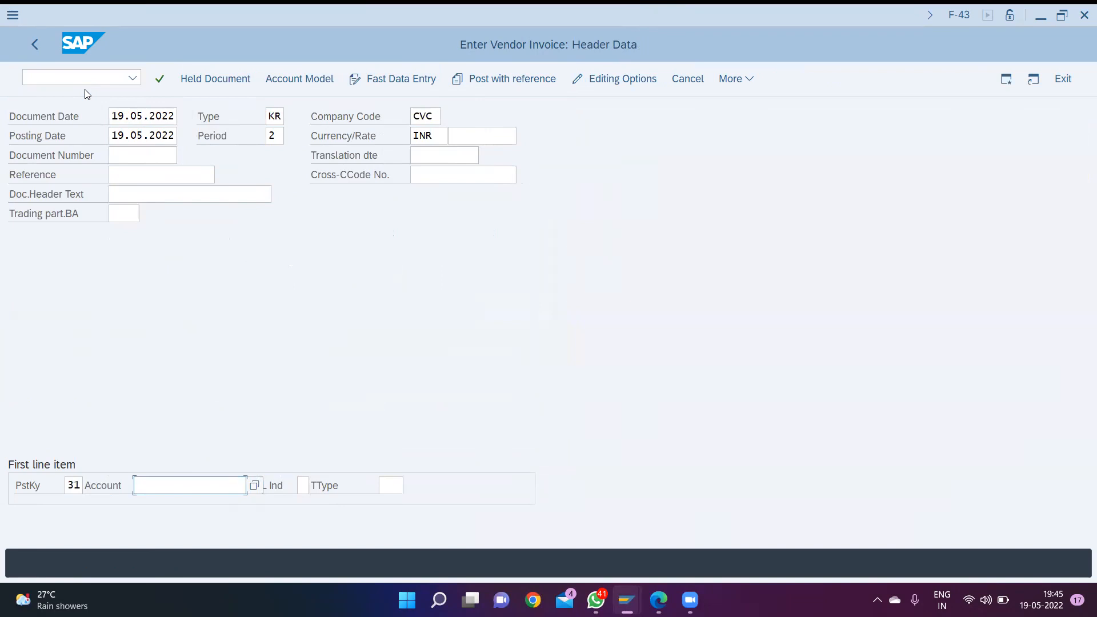
{"action": "key", "text": "F4"}
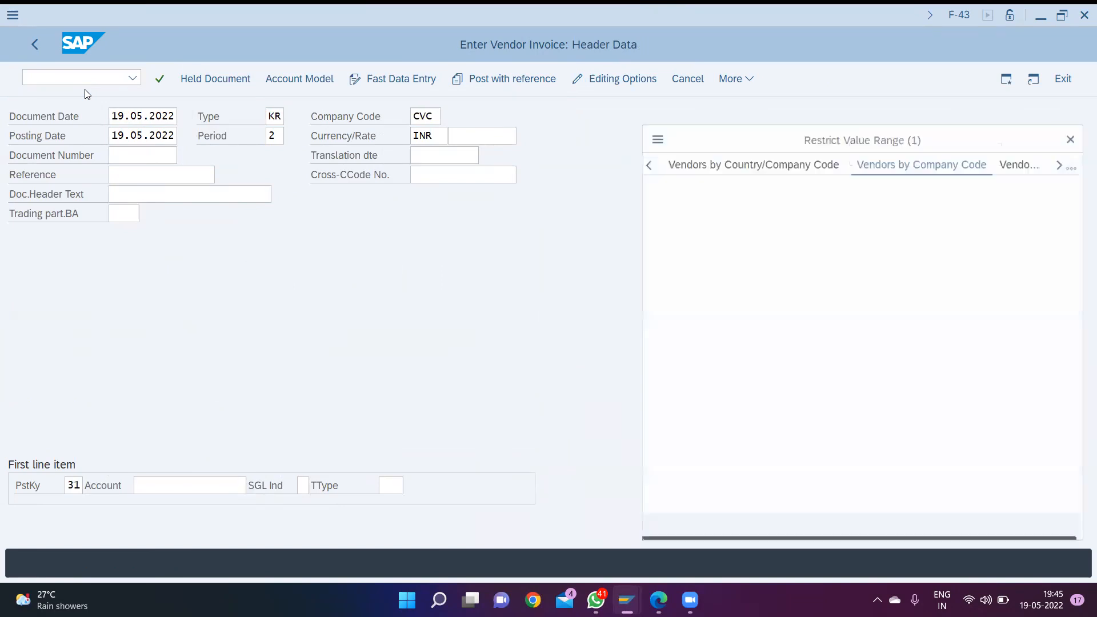
{"action": "key", "text": "Return"}
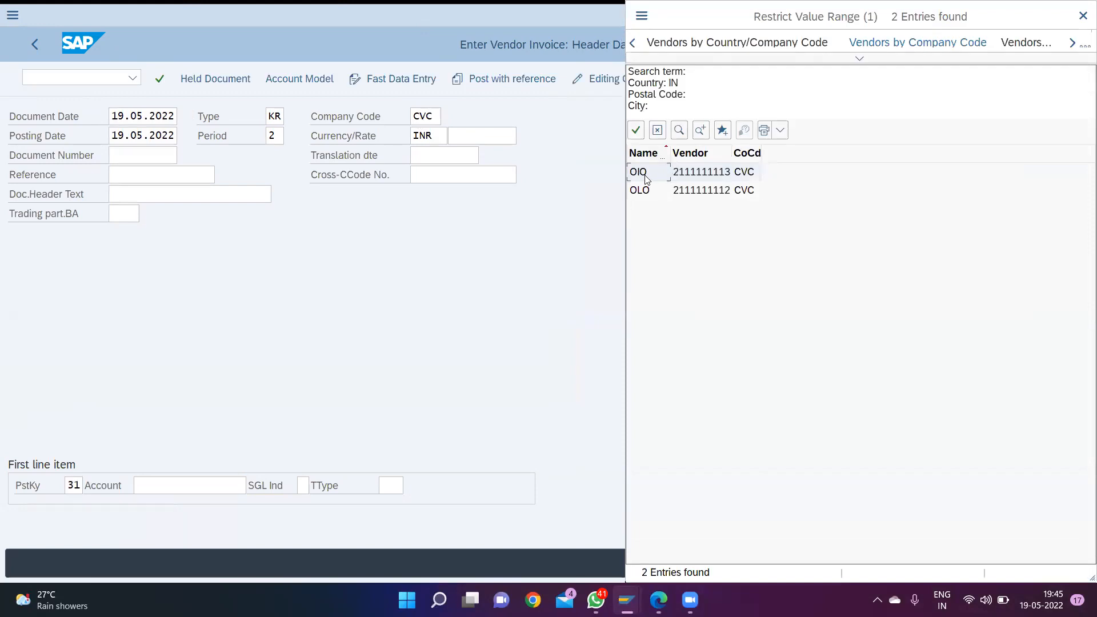
{"action": "double_click", "coordinate": [647, 176]}
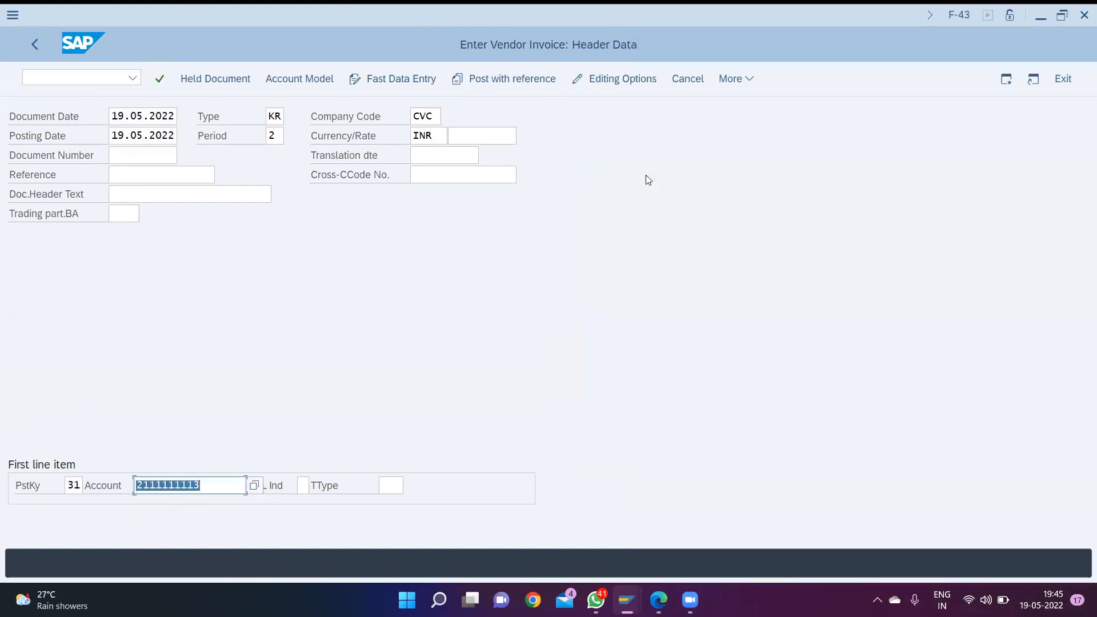
{"action": "key", "text": "Return"}
- Set the vendor item's amount to 500000 and its business area to CVC1
{"action": "type", "text": "50000"}
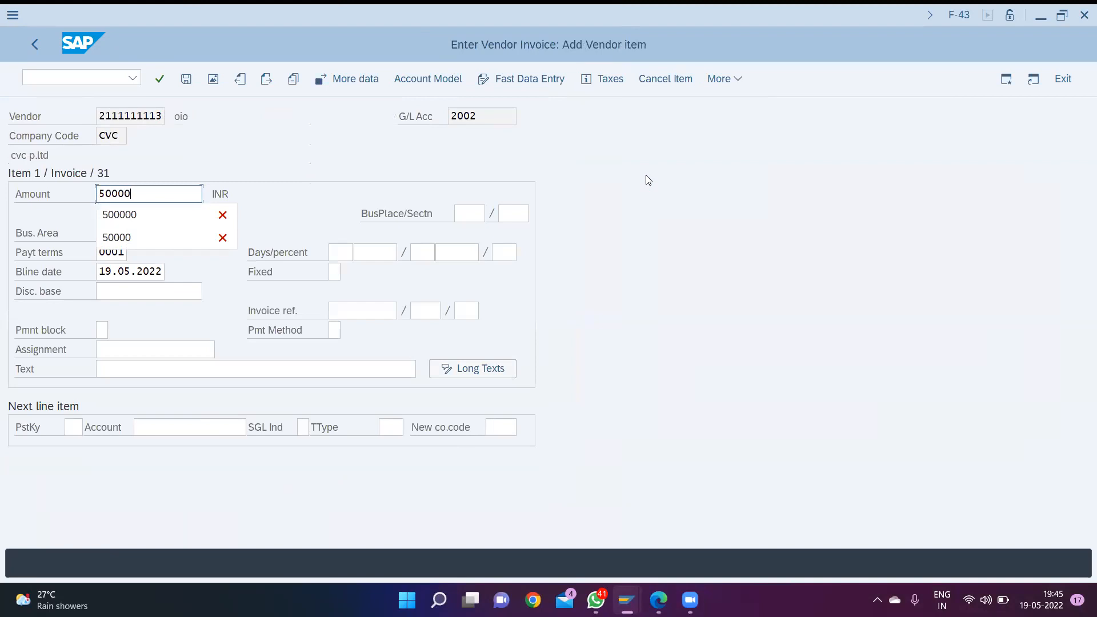
{"action": "type", "text": "0"}
{"action": "key", "text": "Tab"}
{"action": "key", "text": "Tab"}
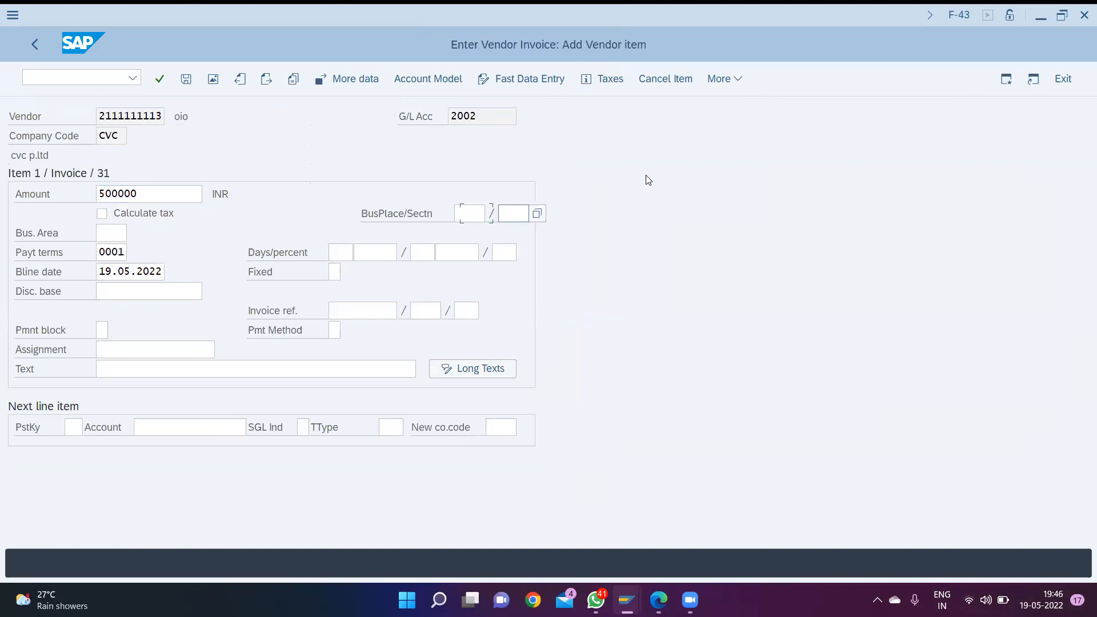
{"action": "key", "text": "Tab"}
{"action": "key", "text": "Tab"}
{"action": "key", "text": "shift+Tab"}
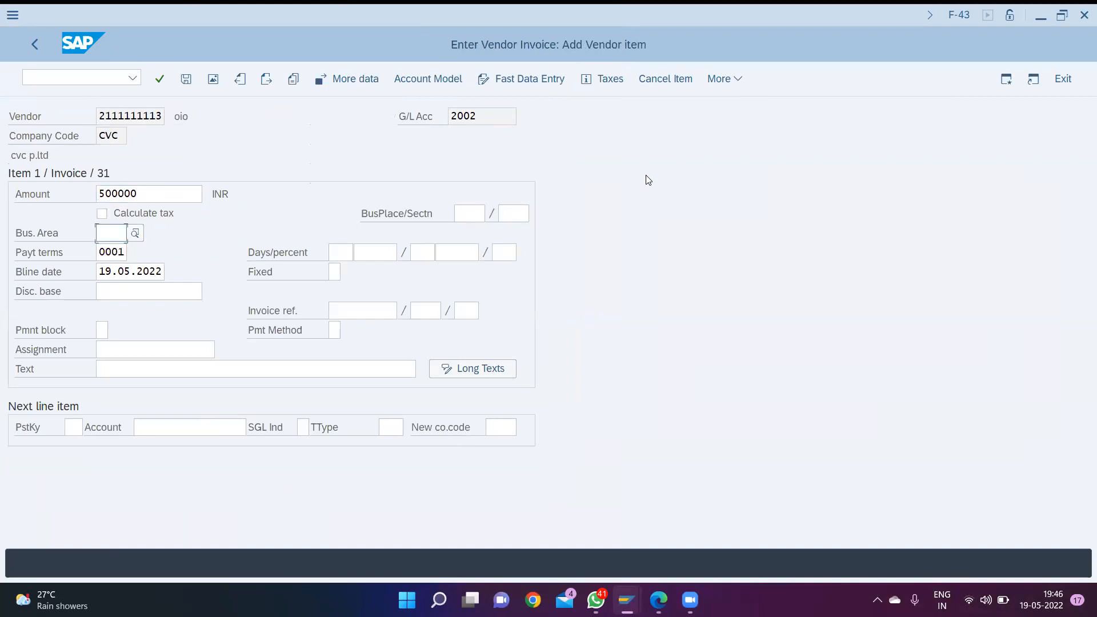
{"action": "type", "text": "cvc"}
{"action": "key", "text": "Down"}
{"action": "key", "text": "Down"}
{"action": "key", "text": "Down"}
{"action": "key", "text": "Down"}
{"action": "key", "text": "Up"}
{"action": "key", "text": "Return"}
- Enter "cr purchase" as the vendor item's text, skipping the optional payment fields
{"action": "key", "text": "Tab"}
{"action": "key", "text": "Tab"}
{"action": "key", "text": "Tab"}
{"action": "key", "text": "Tab"}
{"action": "key", "text": "Tab"}
{"action": "key", "text": "Tab"}
{"action": "key", "text": "Tab"}
{"action": "key", "text": "Tab"}
{"action": "key", "text": "Tab"}
{"action": "key", "text": "Tab"}
{"action": "key", "text": "Tab"}
{"action": "key", "text": "Tab"}
{"action": "key", "text": "Tab"}
{"action": "key", "text": "Tab"}
{"action": "key", "text": "Tab"}
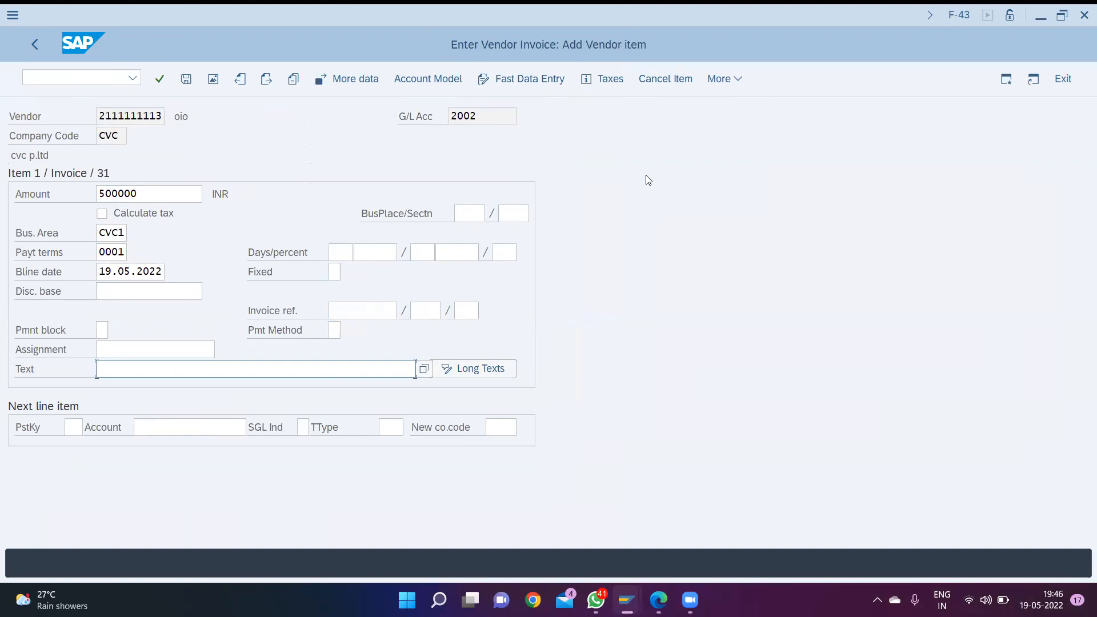
{"action": "type", "text": "cr"}
{"action": "key", "text": "Down"}
{"action": "key", "text": "Down"}
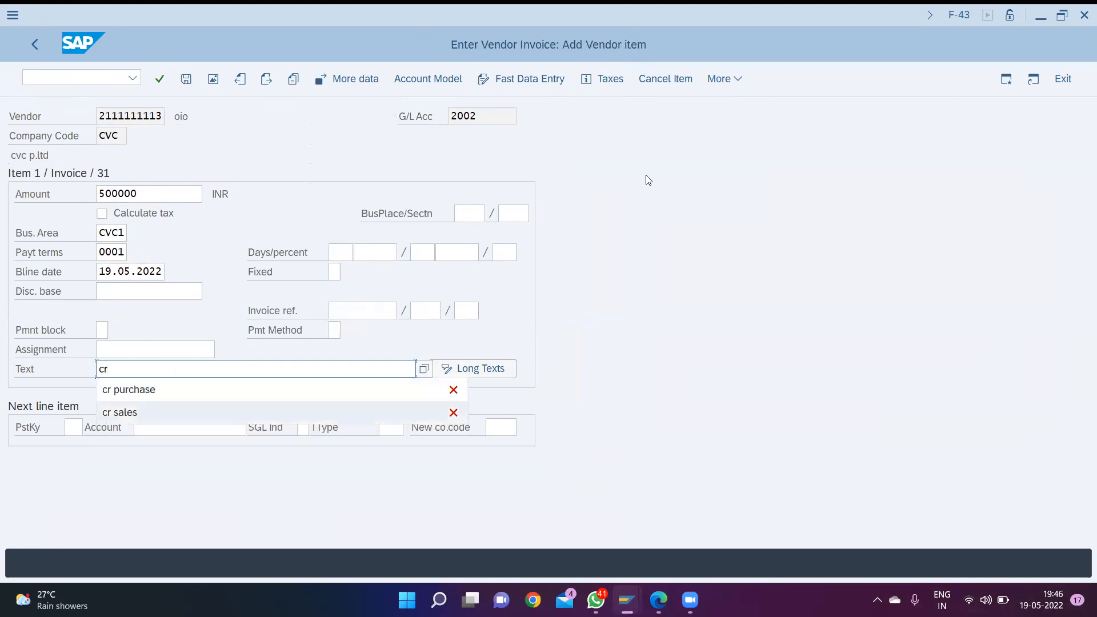
{"action": "key", "text": "Up"}
{"action": "key", "text": "Return"}
{"action": "key", "text": "Tab"}
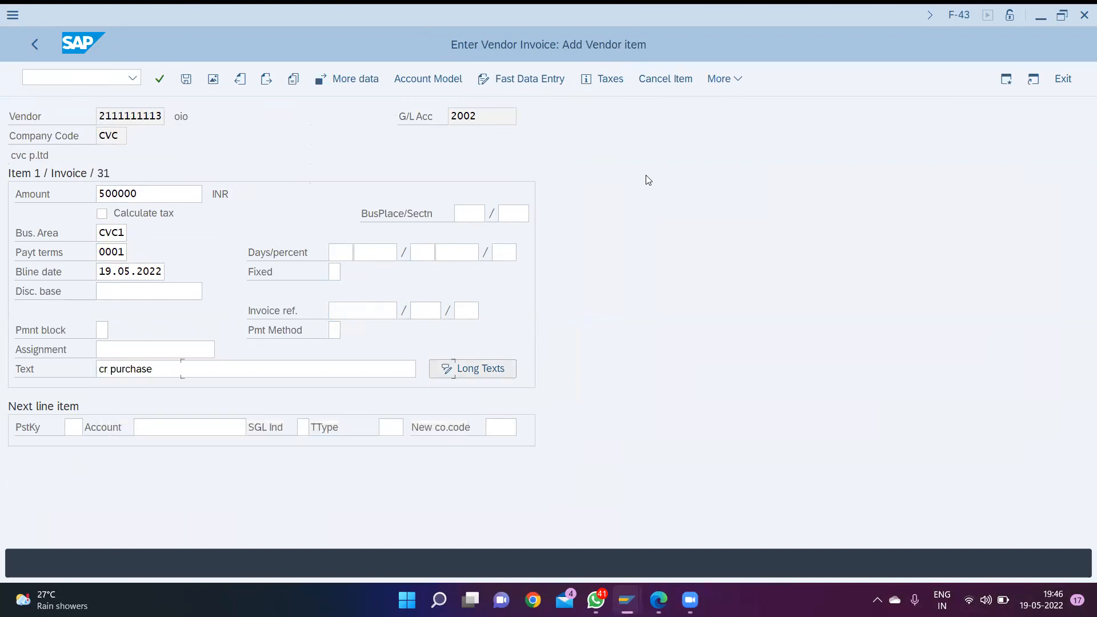
{"action": "key", "text": "Tab"}
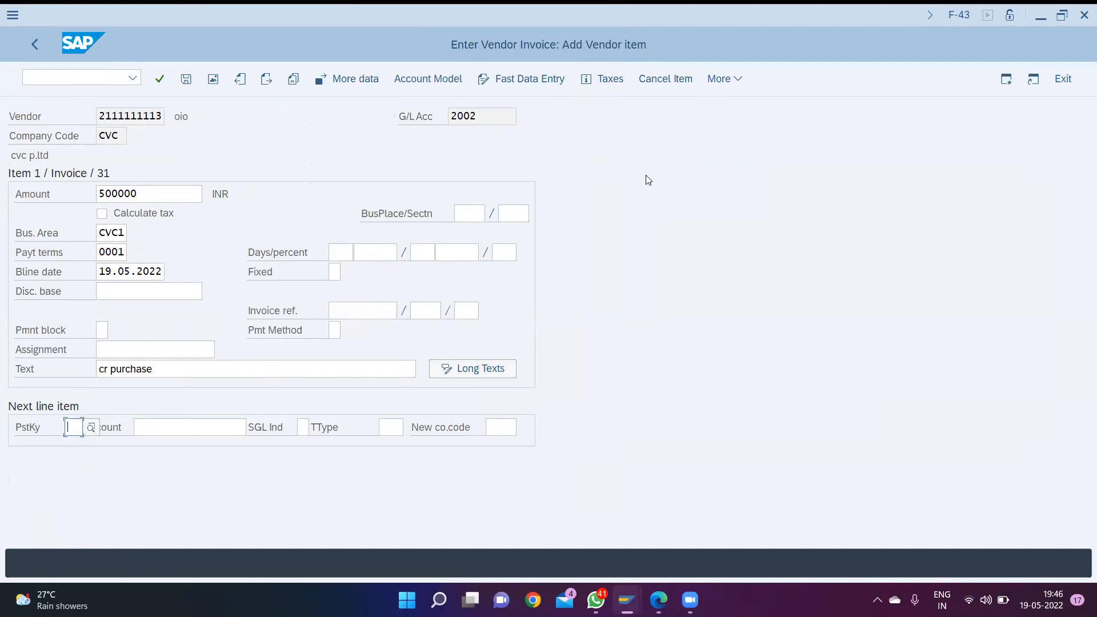
- Define the next line item with posting key 40 and purchase G/L account 3001, and open it
{"action": "type", "text": "40"}
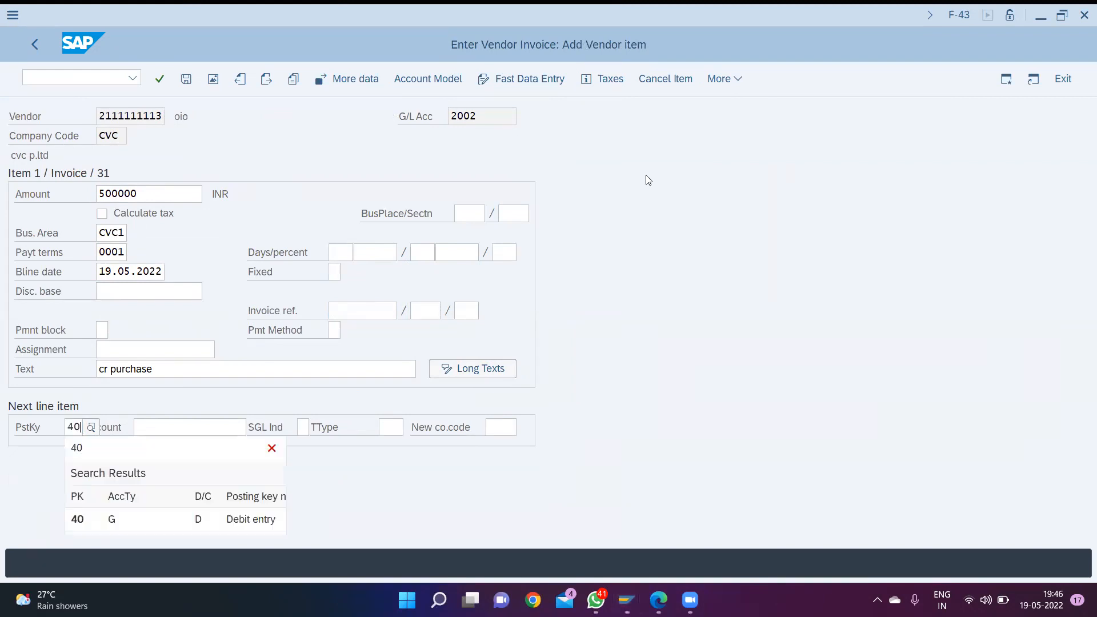
{"action": "key", "text": "Down"}
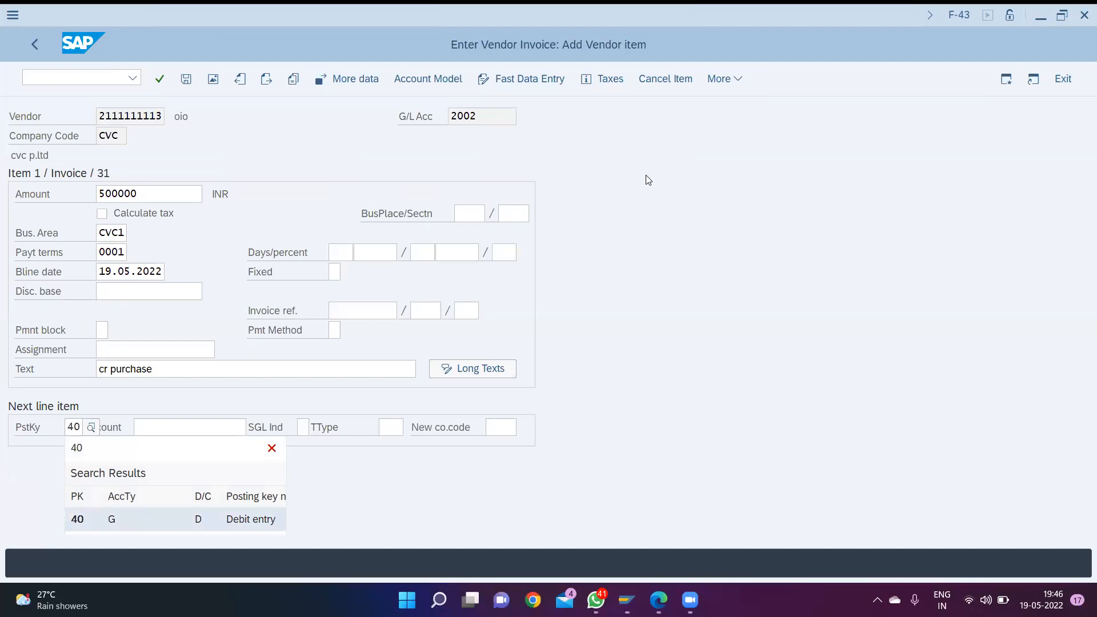
{"action": "key", "text": "Return"}
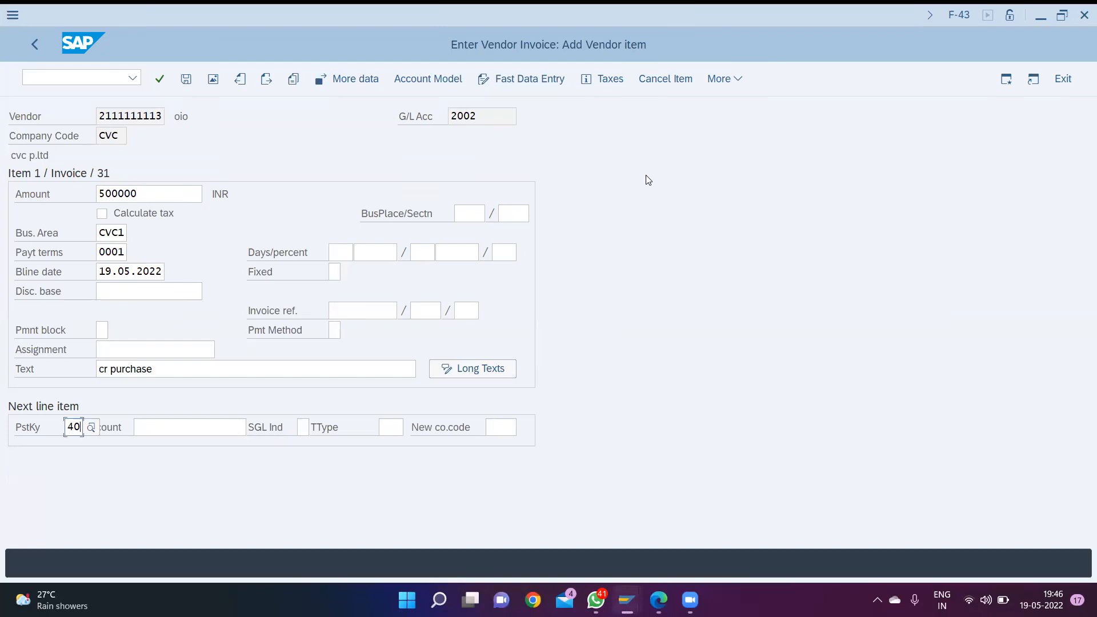
{"action": "key", "text": "Tab"}
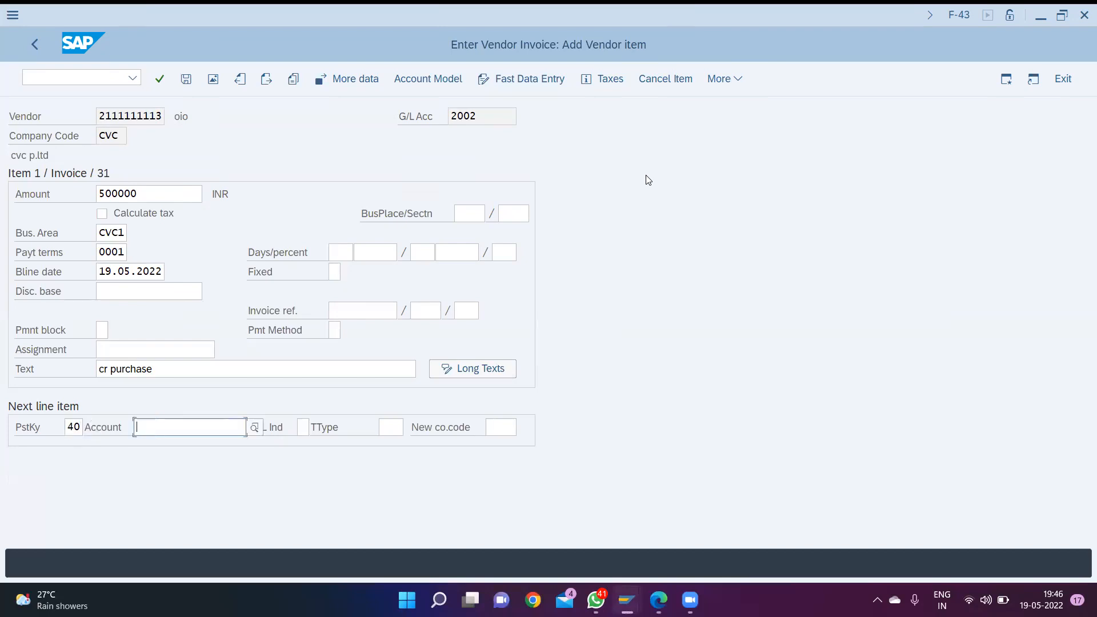
{"action": "key", "text": "F4"}
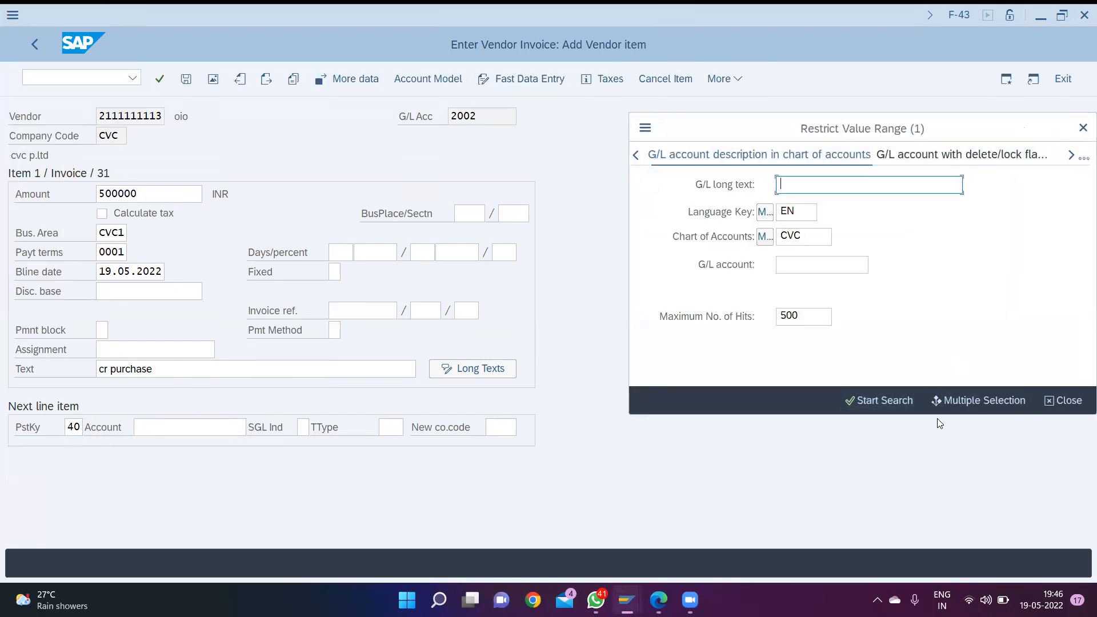
{"action": "left_click", "coordinate": [874, 400]}
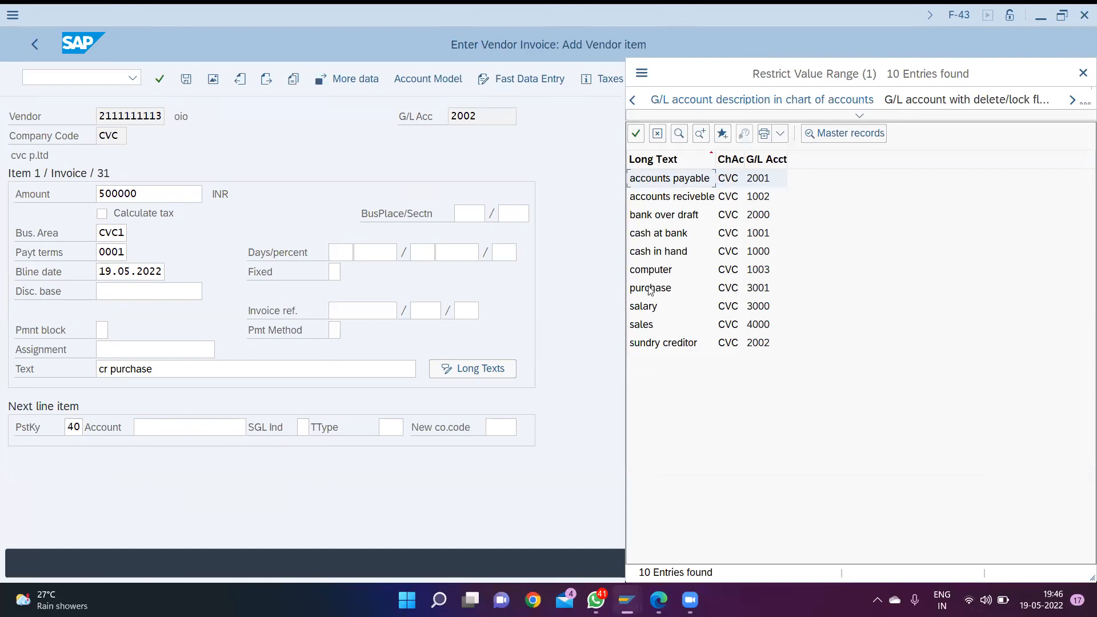
{"action": "double_click", "coordinate": [650, 288]}
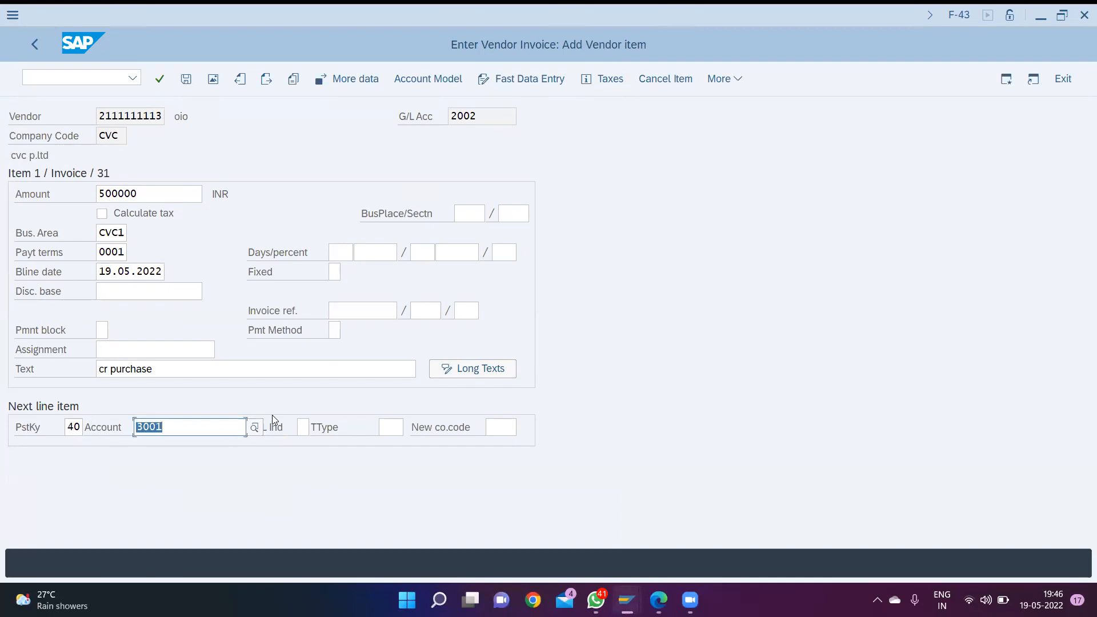
{"action": "key", "text": "Return"}
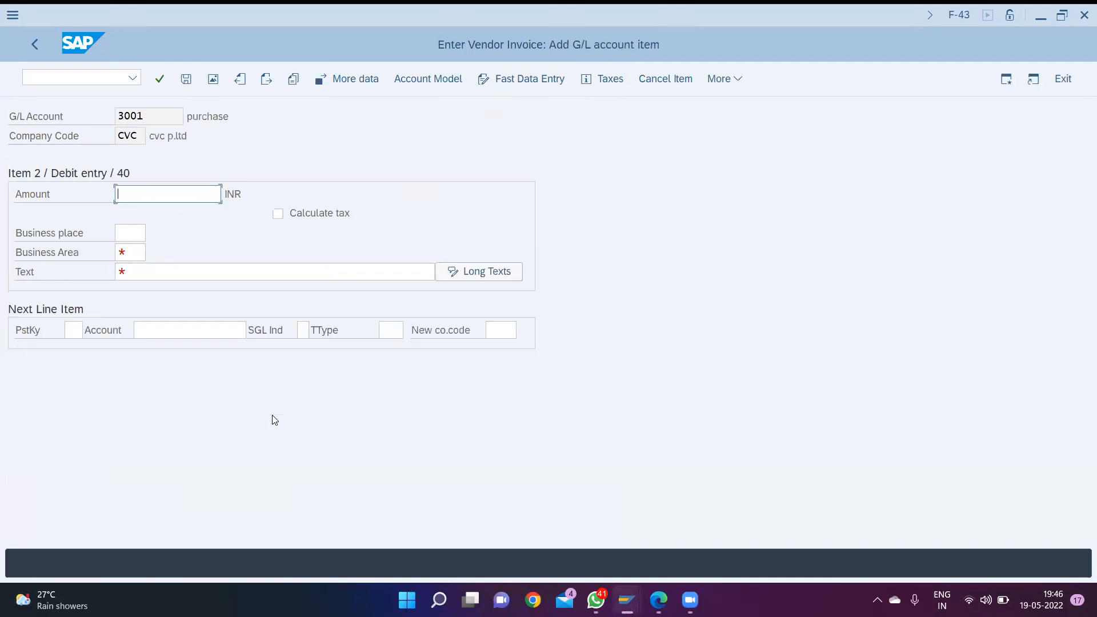
- Enter * as the purchase debit item's amount, CVC1 as its business area and + as its text
{"action": "type", "text": "*"}
{"action": "key", "text": "Tab"}
{"action": "key", "text": "Tab"}
{"action": "type", "text": "cvc"}
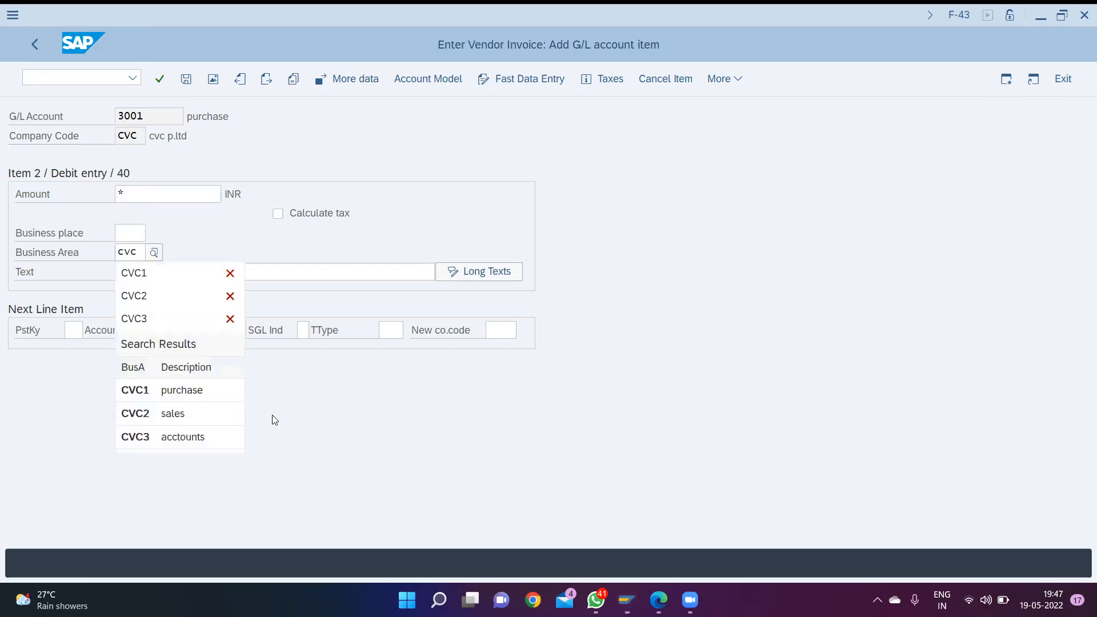
{"action": "key", "text": "Down"}
{"action": "key", "text": "Down"}
{"action": "key", "text": "Down"}
{"action": "key", "text": "Down"}
{"action": "key", "text": "Down"}
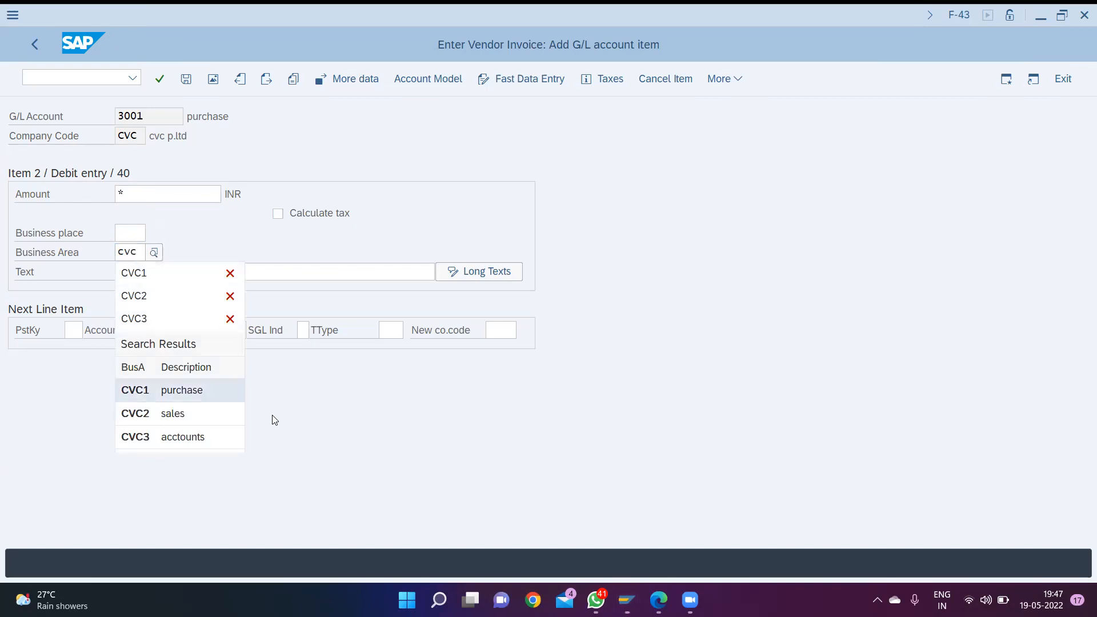
{"action": "key", "text": "Up"}
{"action": "key", "text": "Return"}
{"action": "key", "text": "Tab"}
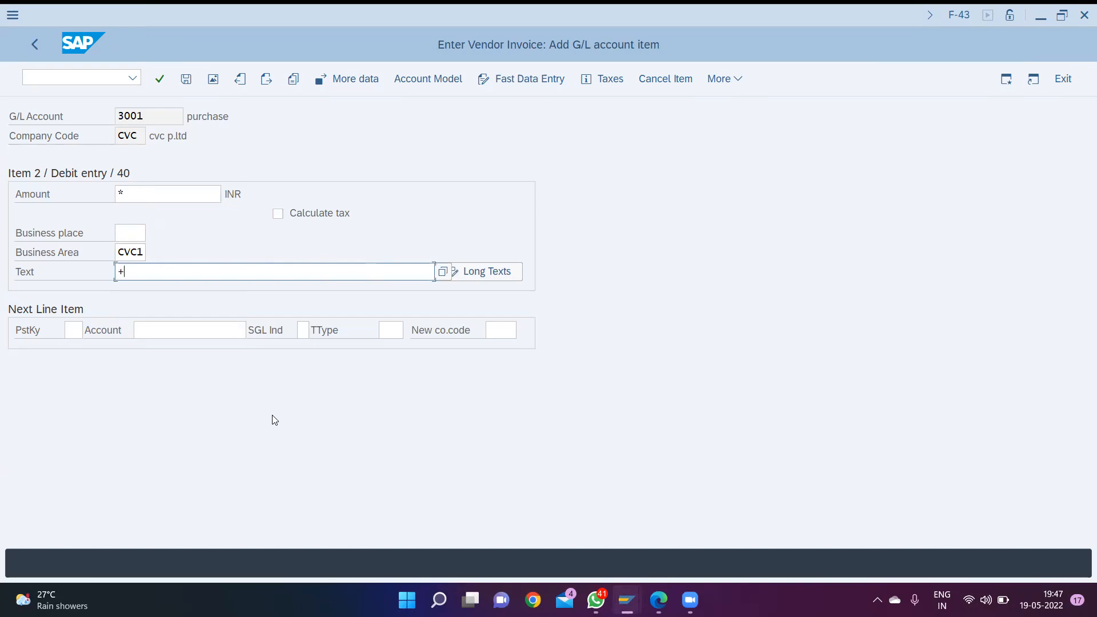
- Confirm the purchase debit item and post the vendor invoice
{"action": "key", "text": "Return"}
{"action": "key", "text": "ctrl+s"}
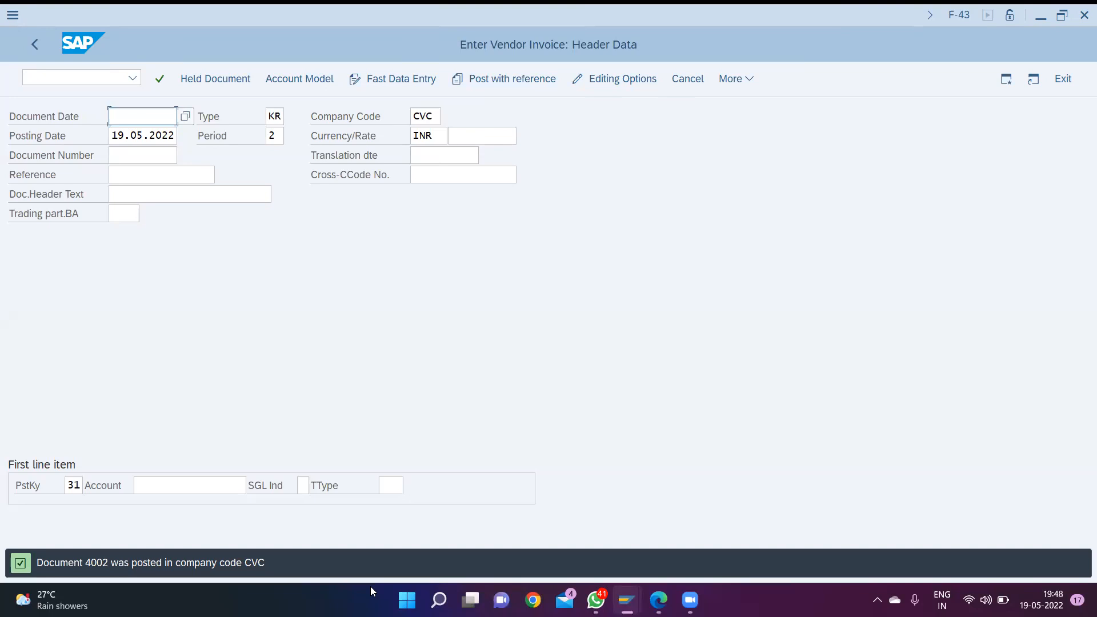
- Open transaction F-53 for posting outgoing payments
{"action": "key", "text": "ctrl+slash"}
{"action": "type", "text": "/nf-"}
{"action": "key", "text": "BackSpace"}
{"action": "key", "text": "BackSpace"}
{"action": "key", "text": "BackSpace"}
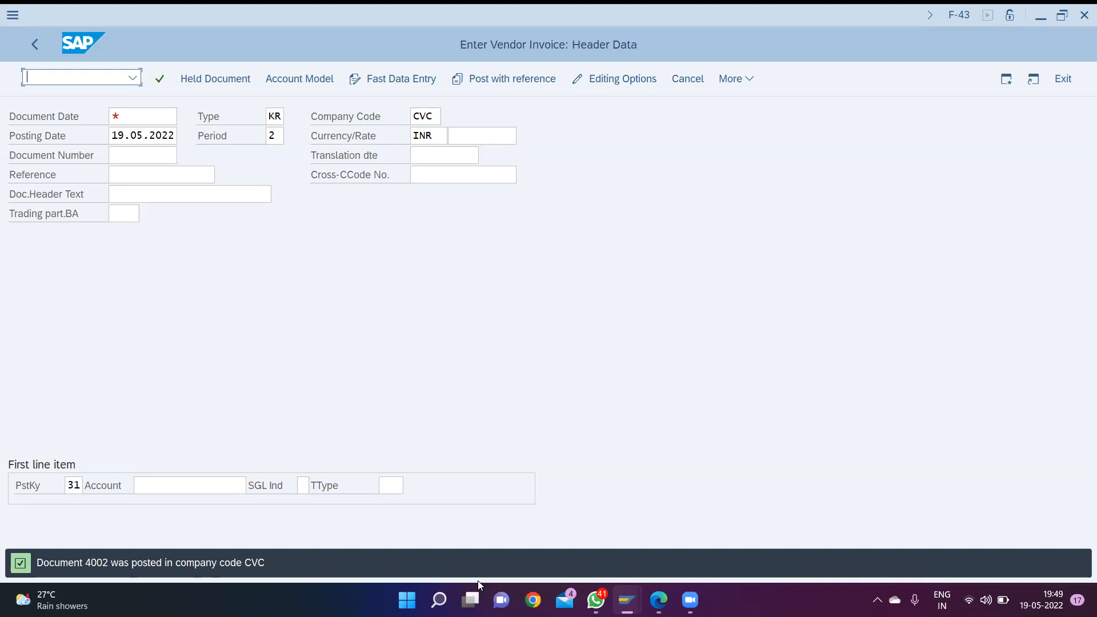
{"action": "type", "text": "/nf-53"}
{"action": "key", "text": "Return"}
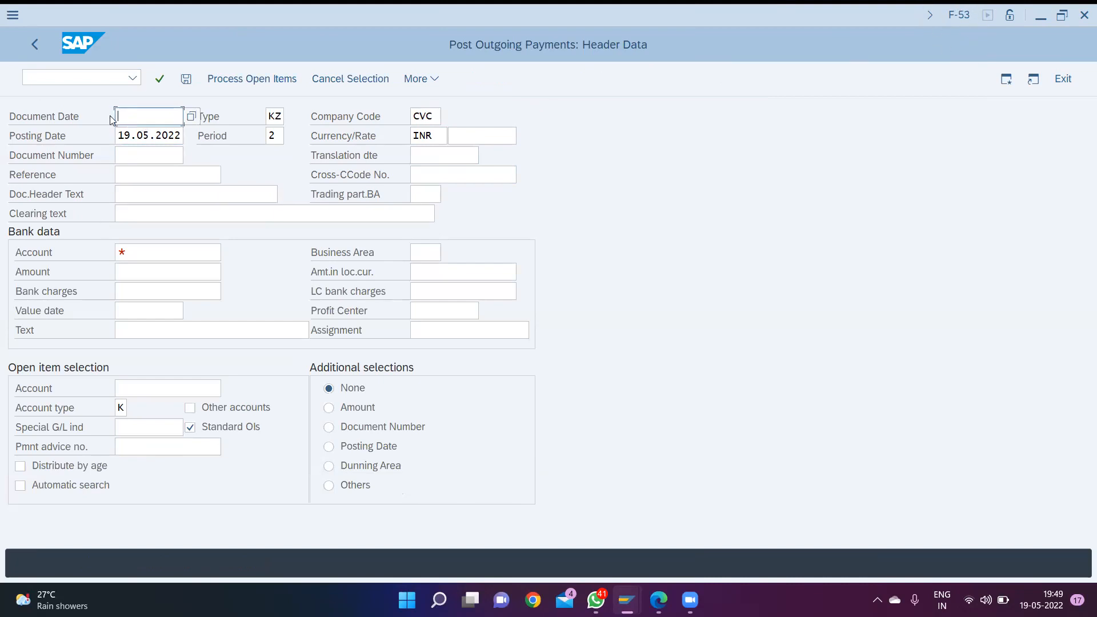
- Set the payment's document date to 19.05.2022, leaving the remaining header fields at their defaults
{"action": "type", "text": "19.05.2022"}
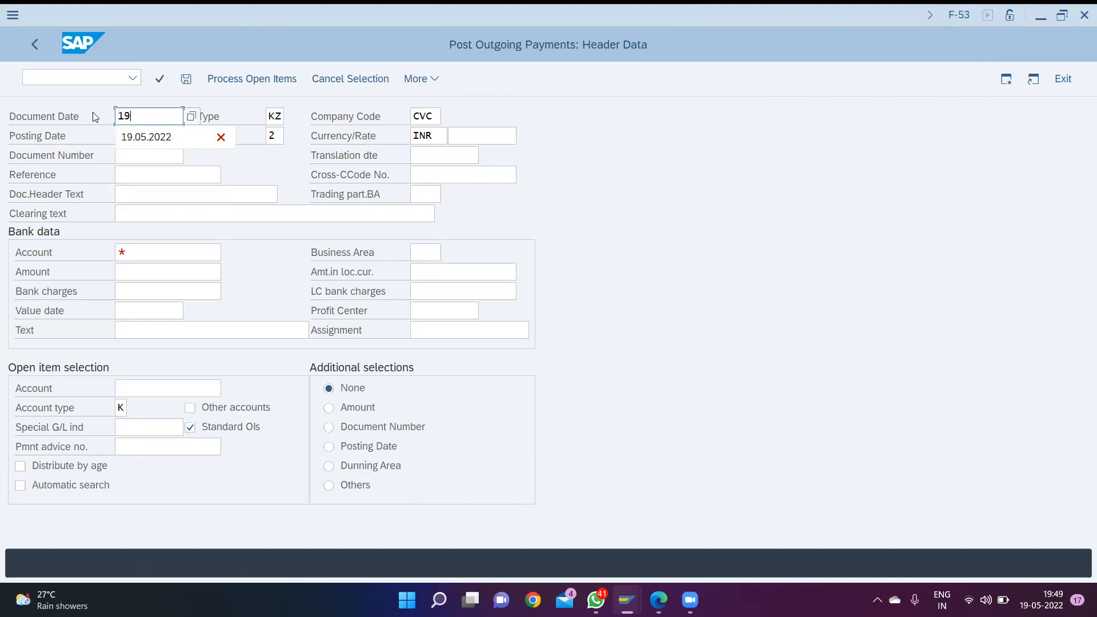
{"action": "key", "text": "Tab"}
{"action": "key", "text": "Tab"}
{"action": "key", "text": "Tab"}
{"action": "key", "text": "Tab"}
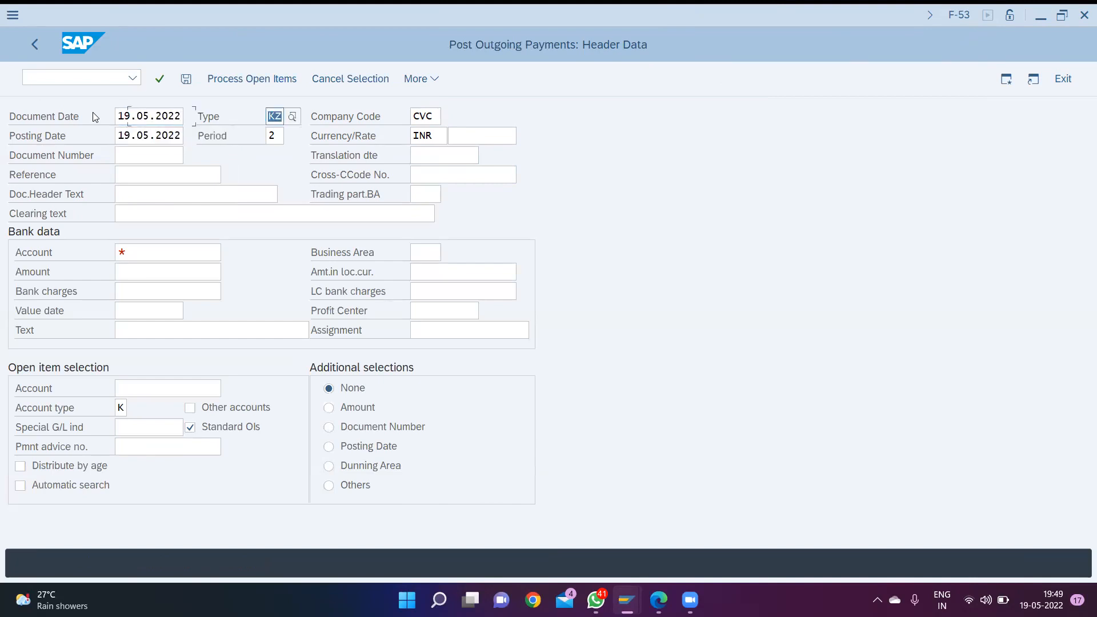
{"action": "key", "text": "Tab"}
{"action": "key", "text": "Tab"}
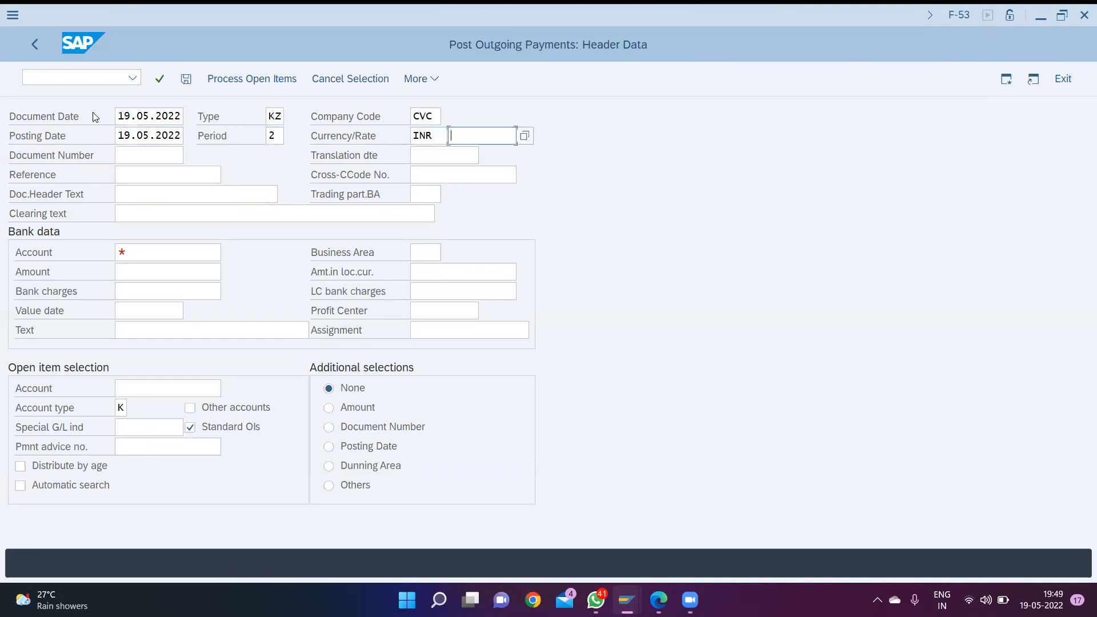
{"action": "key", "text": "Tab"}
{"action": "key", "text": "Tab"}
{"action": "key", "text": "Tab"}
{"action": "key", "text": "Tab"}
{"action": "key", "text": "Tab"}
{"action": "key", "text": "Tab"}
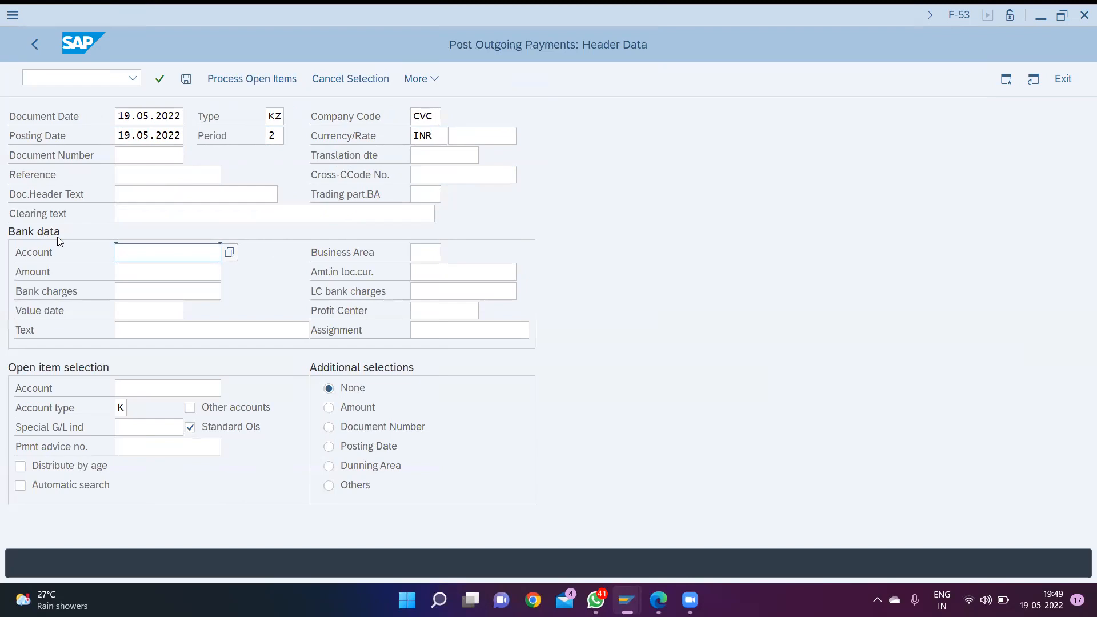
- Set the bank data to the cash in hand account 1000 and business area CVC1
{"action": "left_click", "coordinate": [230, 253]}
{"action": "left_click", "coordinate": [857, 401]}
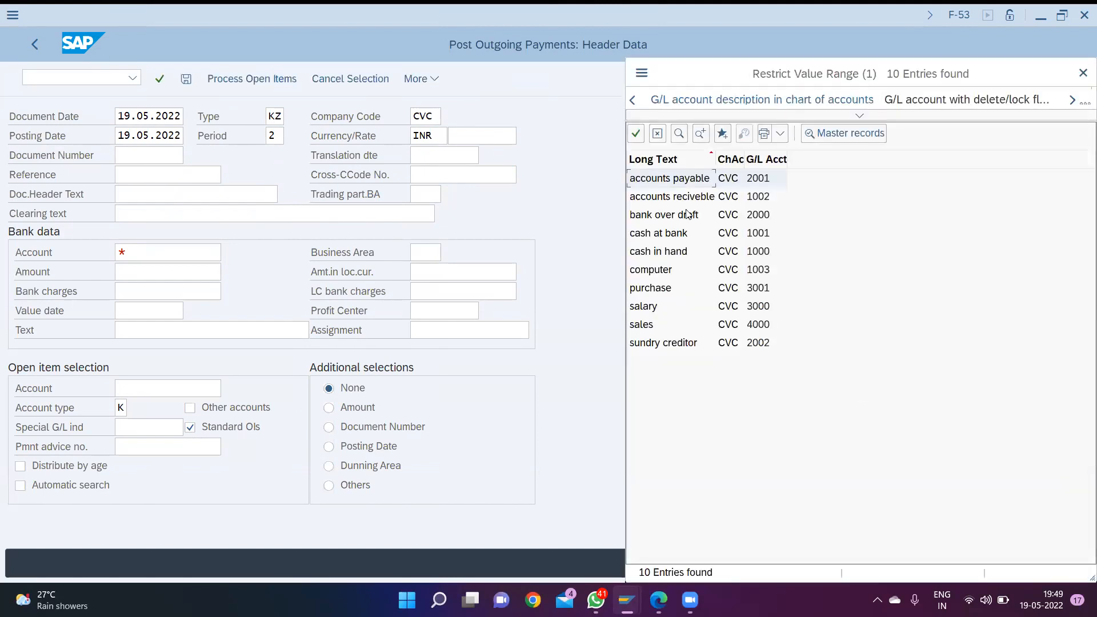
{"action": "double_click", "coordinate": [672, 256]}
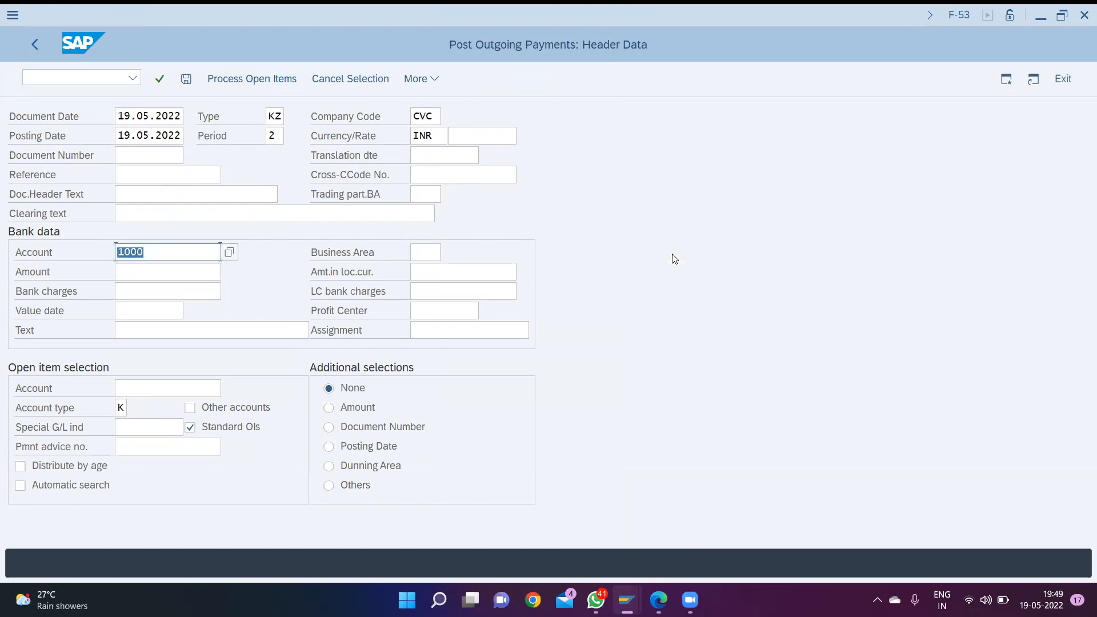
{"action": "key", "text": "Tab"}
{"action": "type", "text": "cvc"}
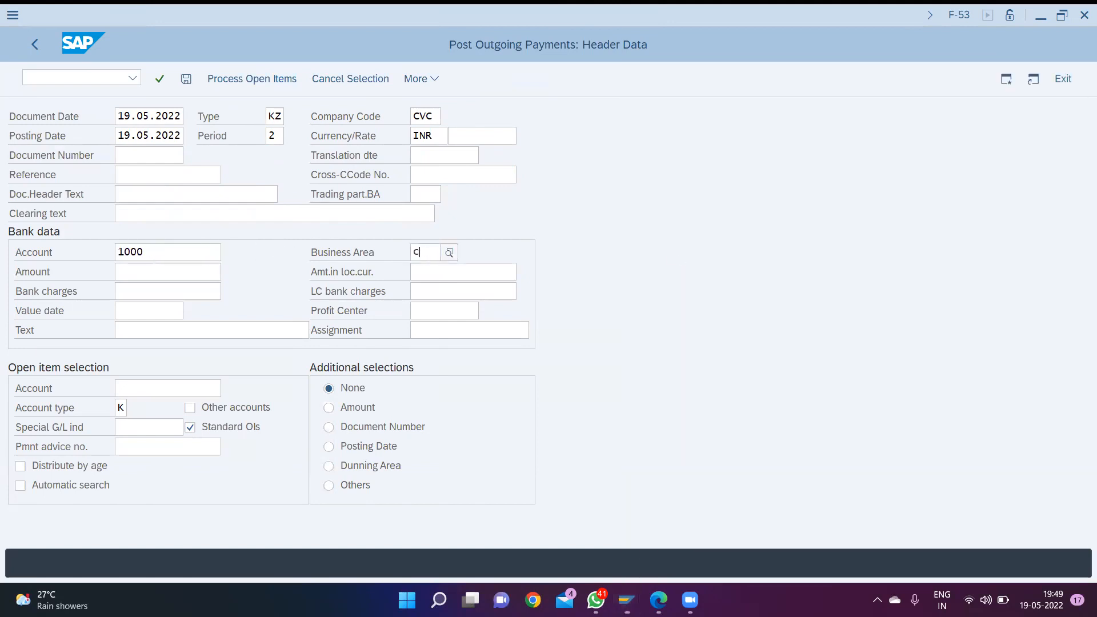
{"action": "key", "text": "Down"}
{"action": "key", "text": "Down"}
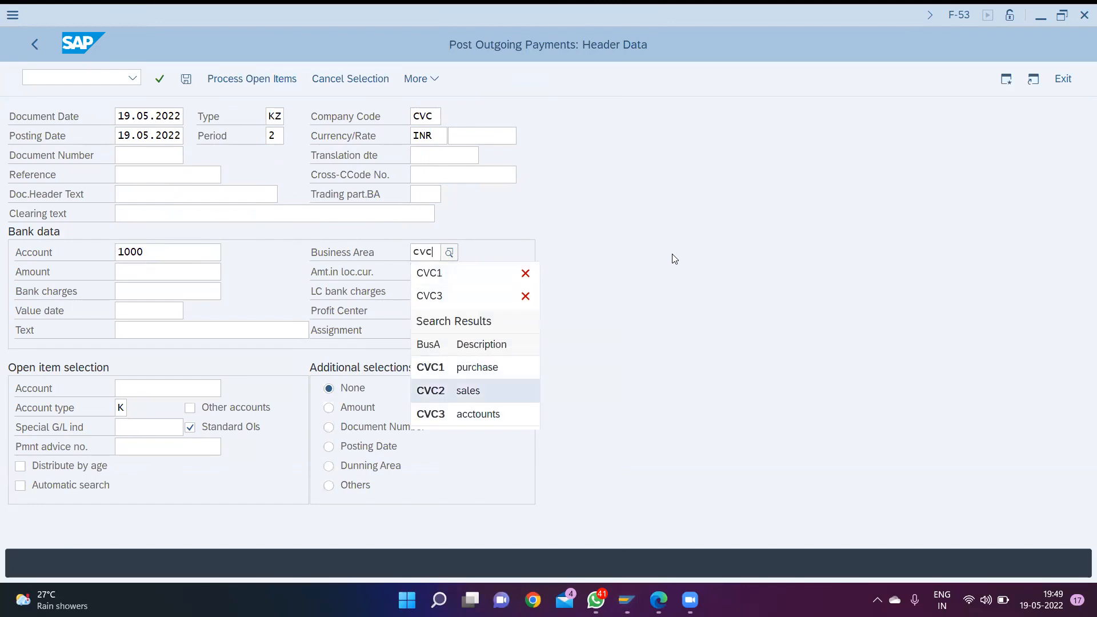
{"action": "key", "text": "Up"}
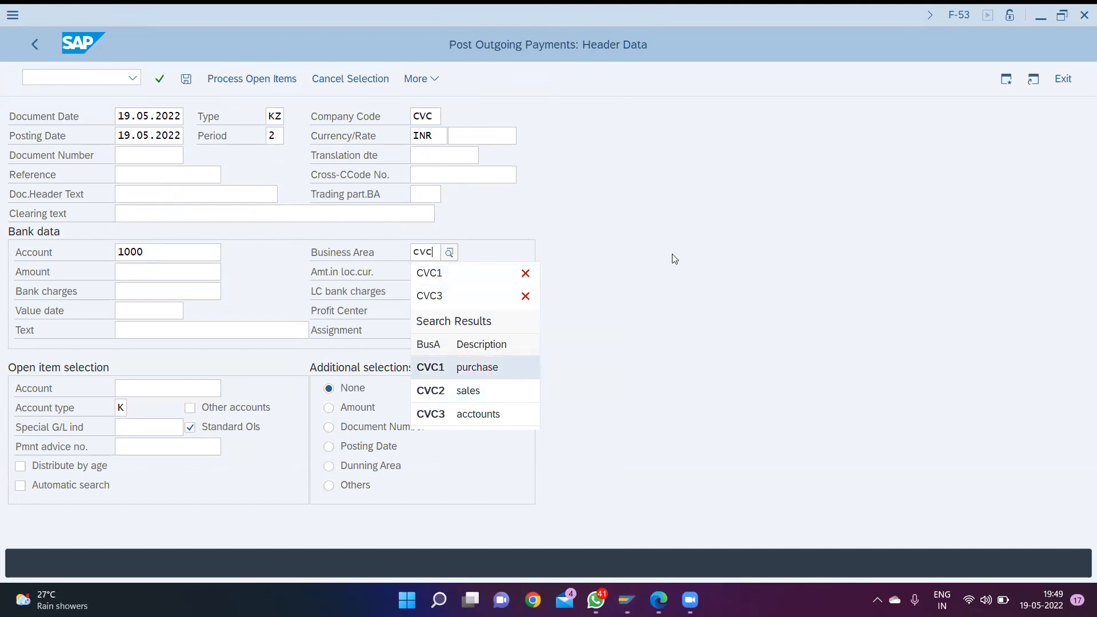
{"action": "key", "text": "Return"}
{"action": "key", "text": "Tab"}
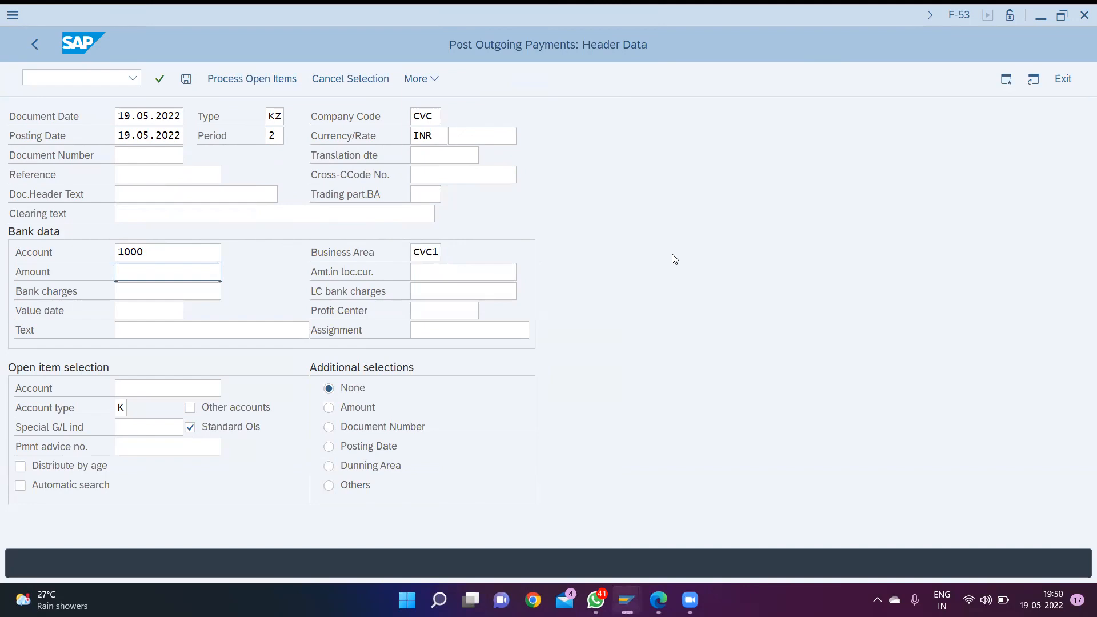
- Set the payment amount in the bank data to 500000, skipping the bank charges and value date
{"action": "type", "text": "5"}
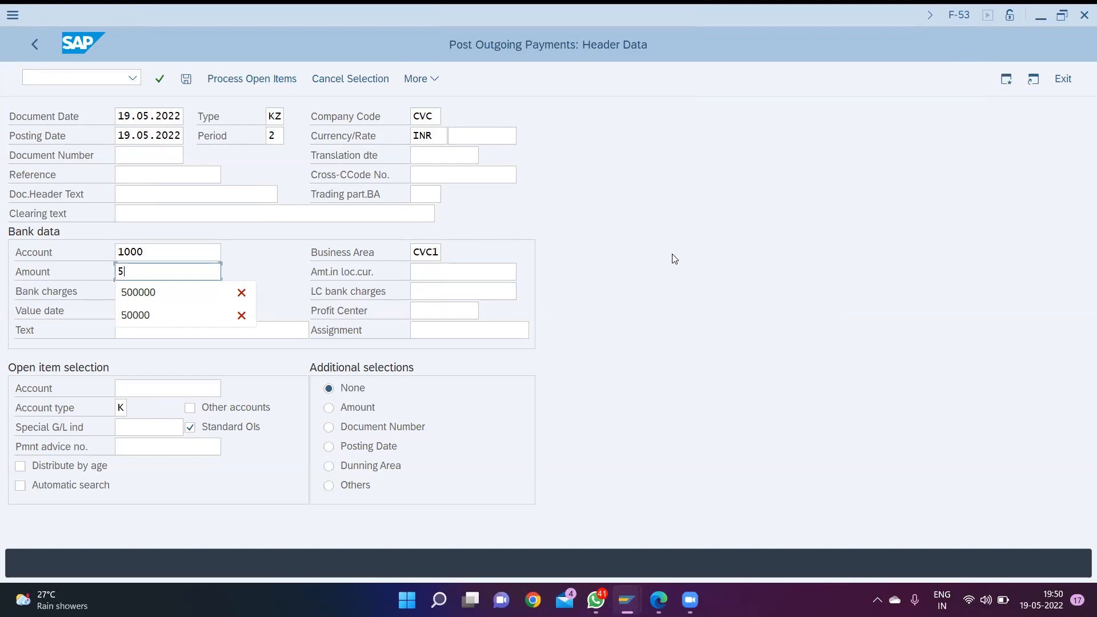
{"action": "type", "text": "000"}
{"action": "type", "text": "00"}
{"action": "key", "text": "BackSpace"}
{"action": "key", "text": "BackSpace"}
{"action": "key", "text": "BackSpace"}
{"action": "key", "text": "BackSpace"}
{"action": "key", "text": "BackSpace"}
{"action": "type", "text": "00000"}
{"action": "key", "text": "Tab"}
{"action": "key", "text": "Tab"}
{"action": "key", "text": "Tab"}
{"action": "key", "text": "Tab"}
{"action": "key", "text": "Tab"}
{"action": "key", "text": "Tab"}
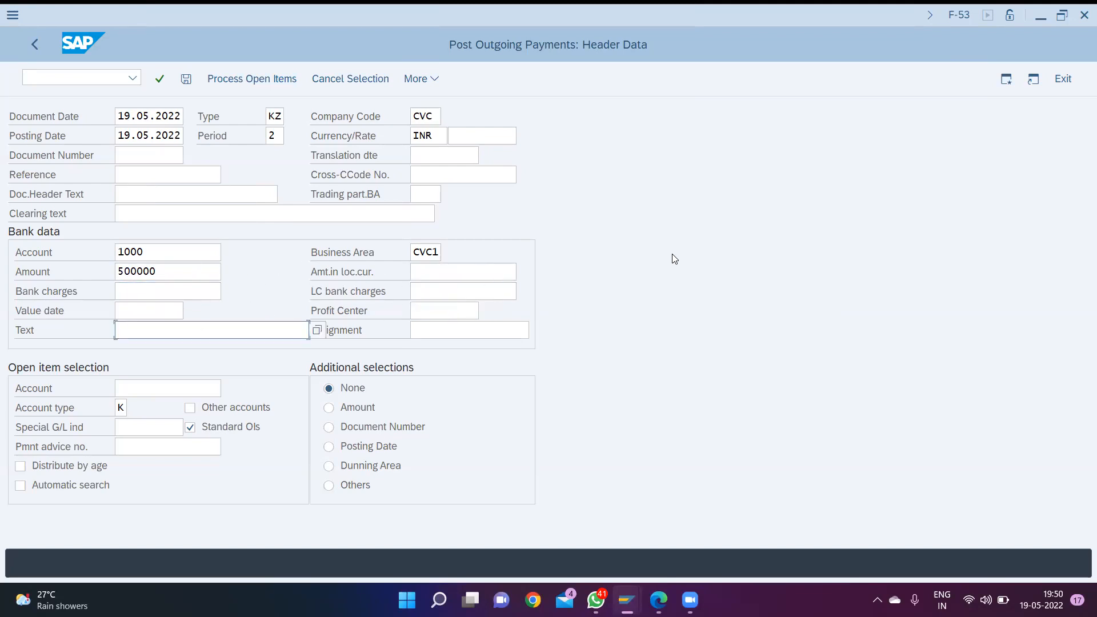
- Enter "item clearing for cr purchase" as the bank item's text
{"action": "type", "text": "item clearing for cr purchas e"}
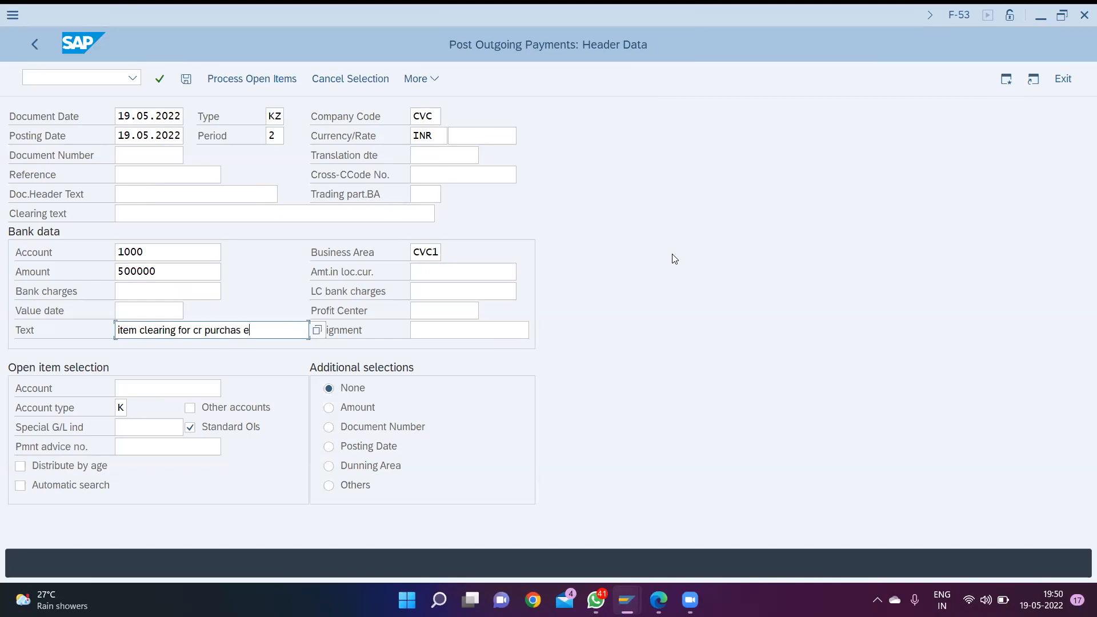
{"action": "key", "text": "BackSpace"}
{"action": "key", "text": "BackSpace"}
{"action": "type", "text": "e"}
{"action": "key", "text": "Tab"}
{"action": "key", "text": "Tab"}
{"action": "key", "text": "shift+Tab"}
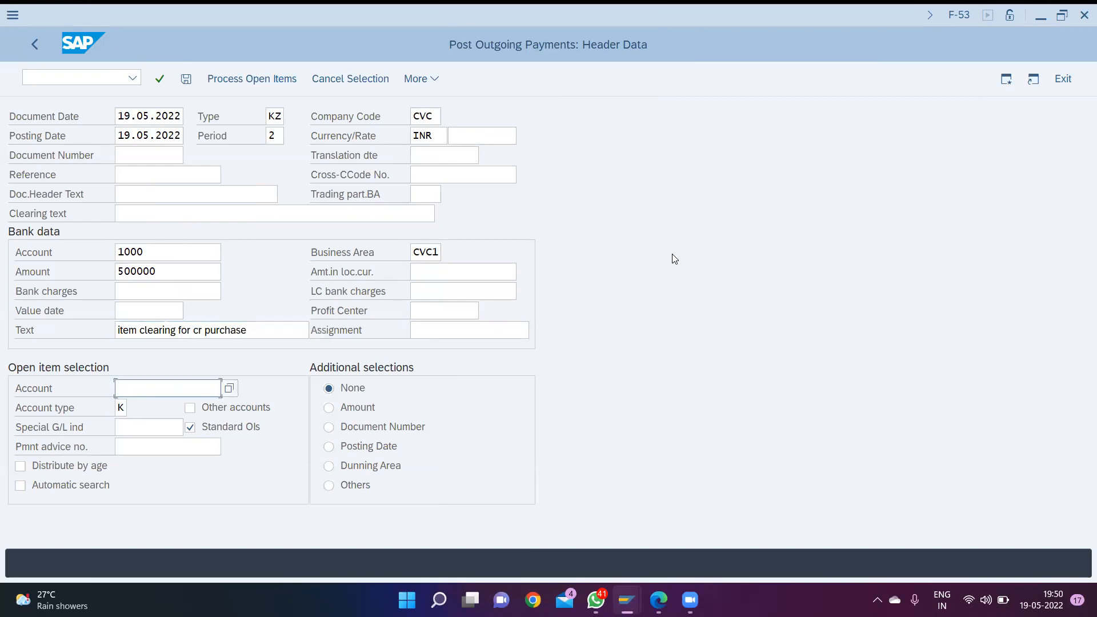
- Look up the vendors of company code CVC and choose vendor oio as the open item account
{"action": "key", "text": "F4"}
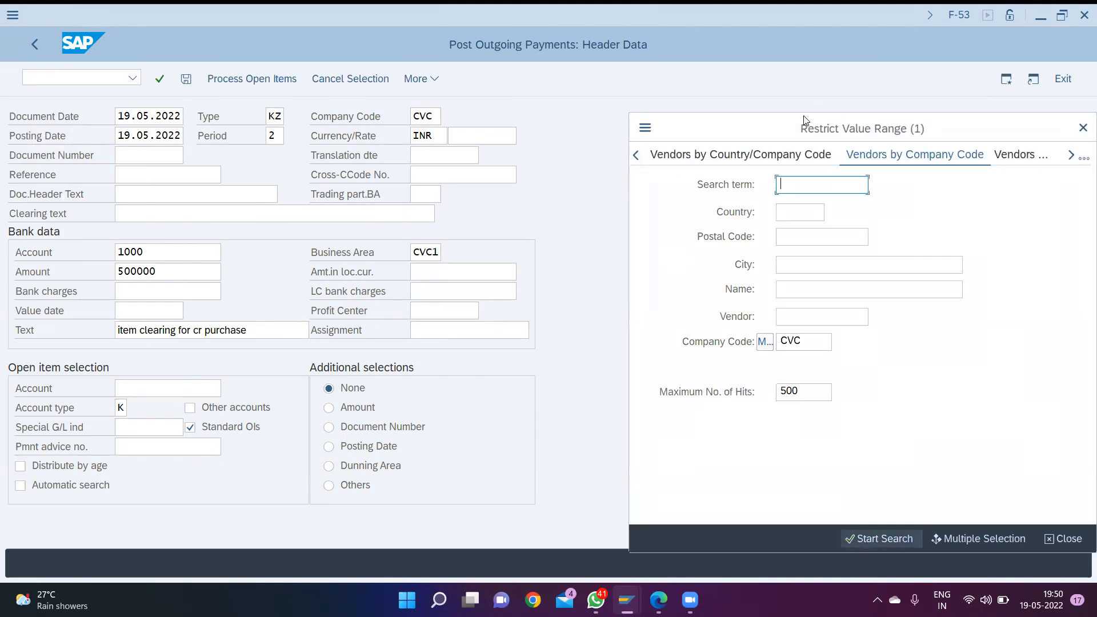
{"action": "left_click_drag", "start_coordinate": [804, 120], "coordinate": [699, 86]}
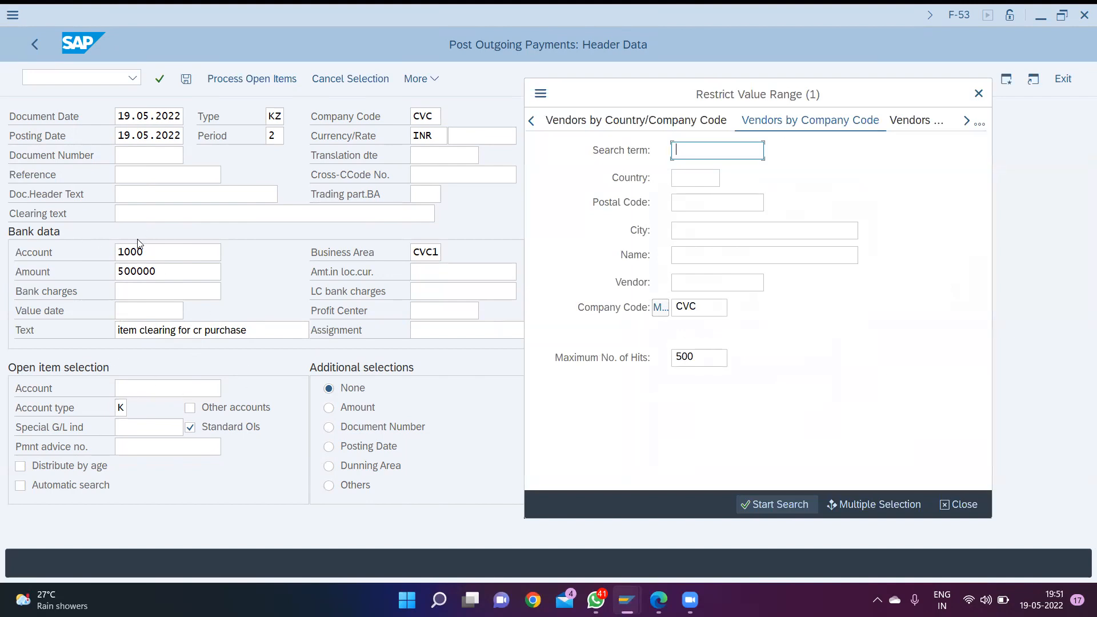
{"action": "key", "text": "Return"}
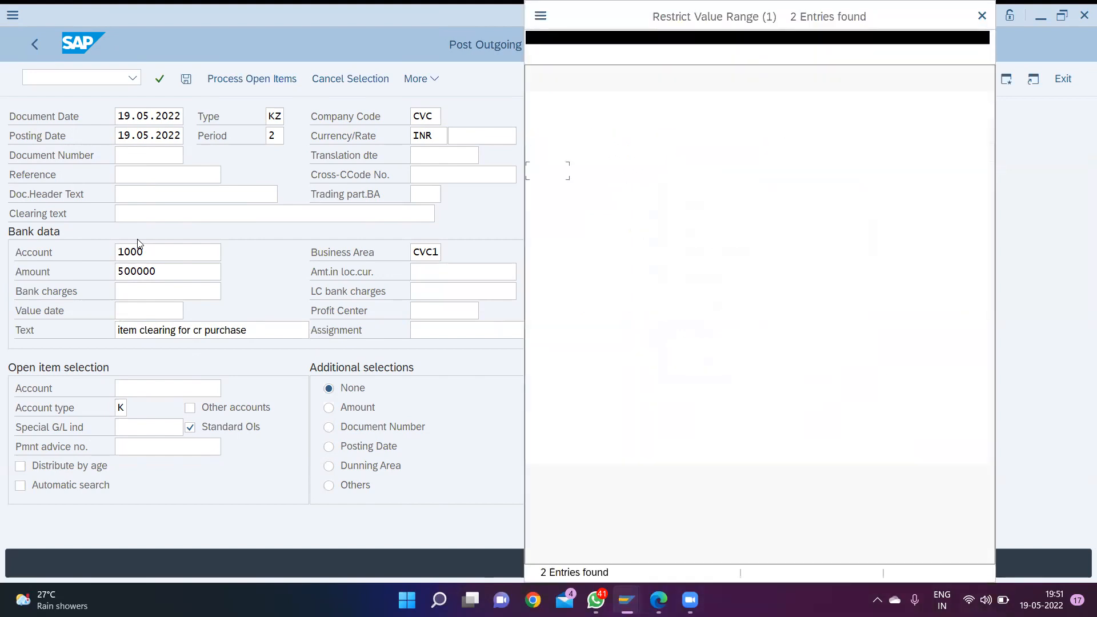
{"action": "key", "text": "Return"}
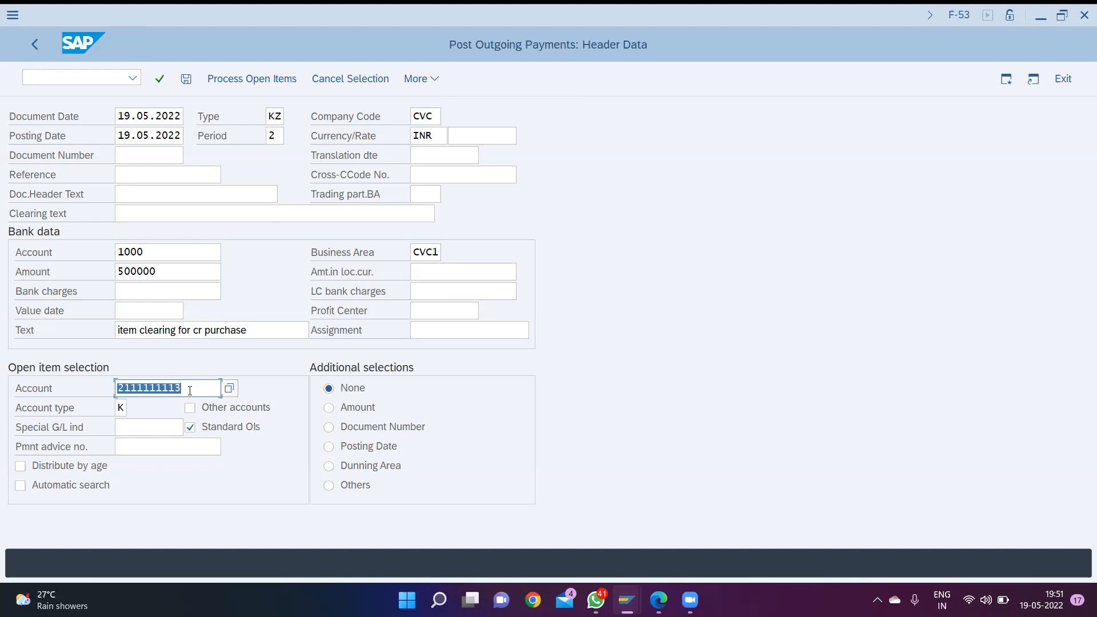
- Process the vendor's open items, deactivate document 4001 so only document 4002 is cleared, and post the payment
{"action": "left_click", "coordinate": [267, 79]}
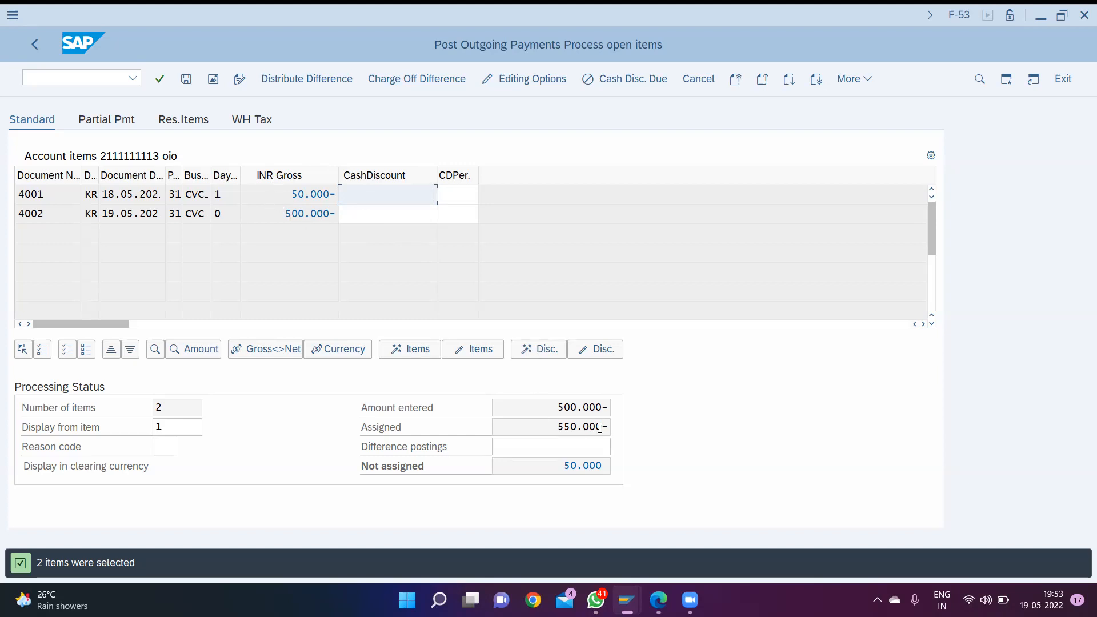
{"action": "double_click", "coordinate": [305, 193]}
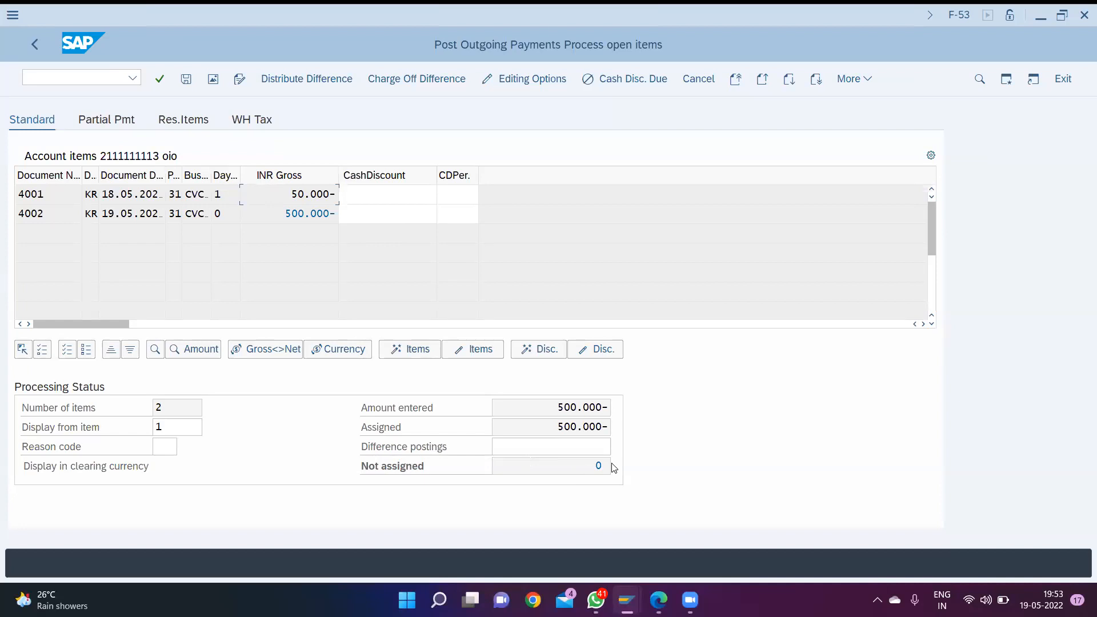
{"action": "key", "text": "ctrl+s"}
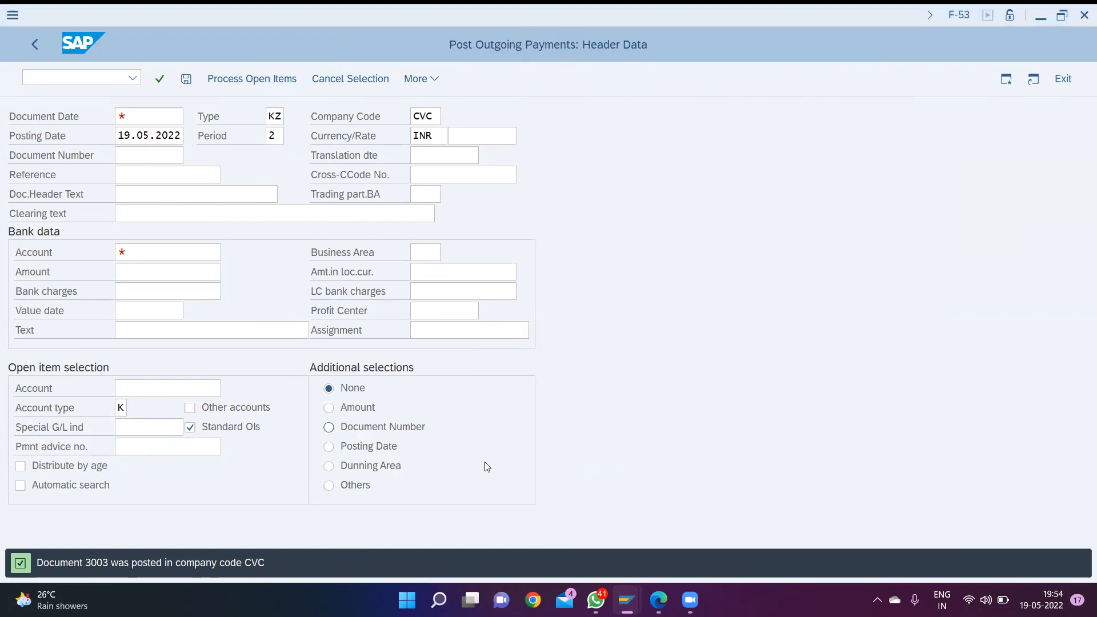
{"action": "left_click", "coordinate": [841, 234]}
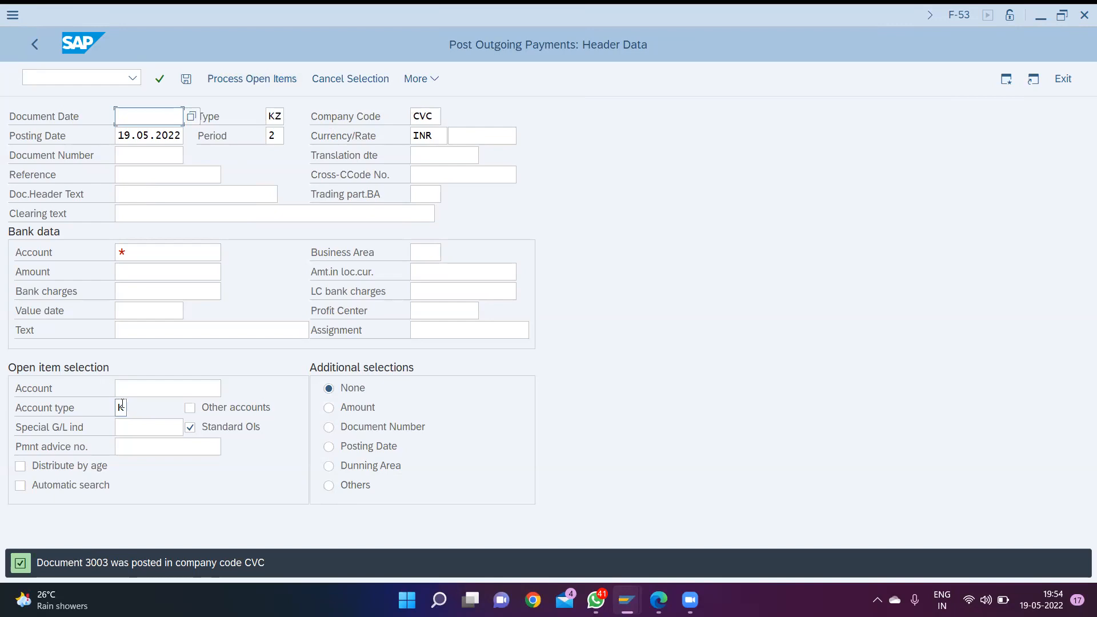
{"action": "left_click", "coordinate": [132, 387]}
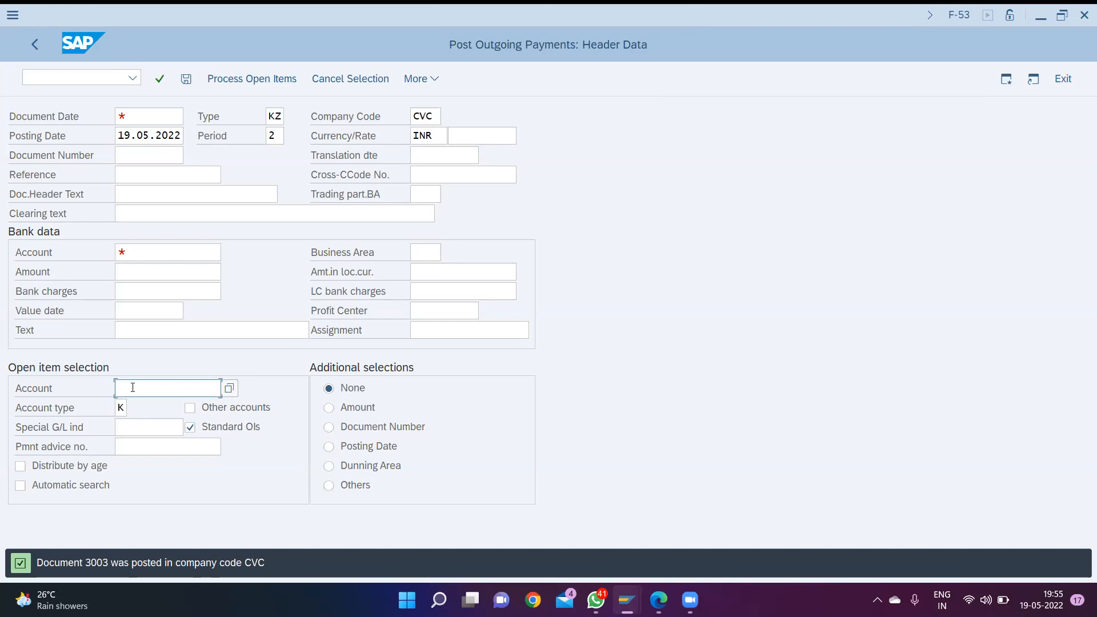
- Open the vendor line item display with transaction FBL1N
{"action": "key", "text": "ctrl+slash"}
{"action": "type", "text": "/n"}
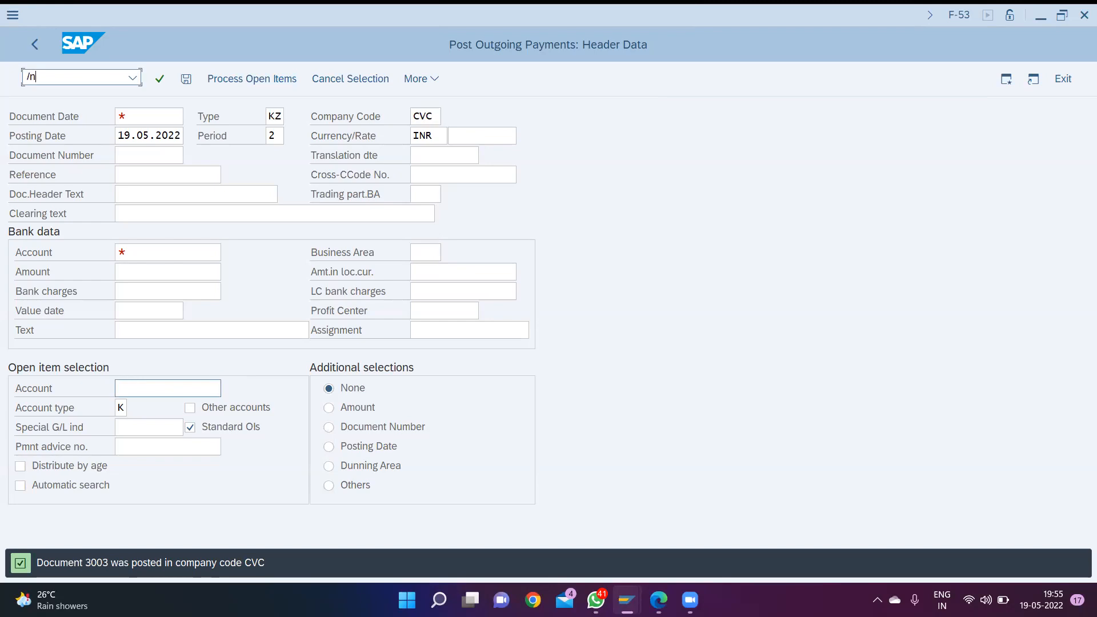
{"action": "type", "text": "fbl1n"}
{"action": "key", "text": "Return"}
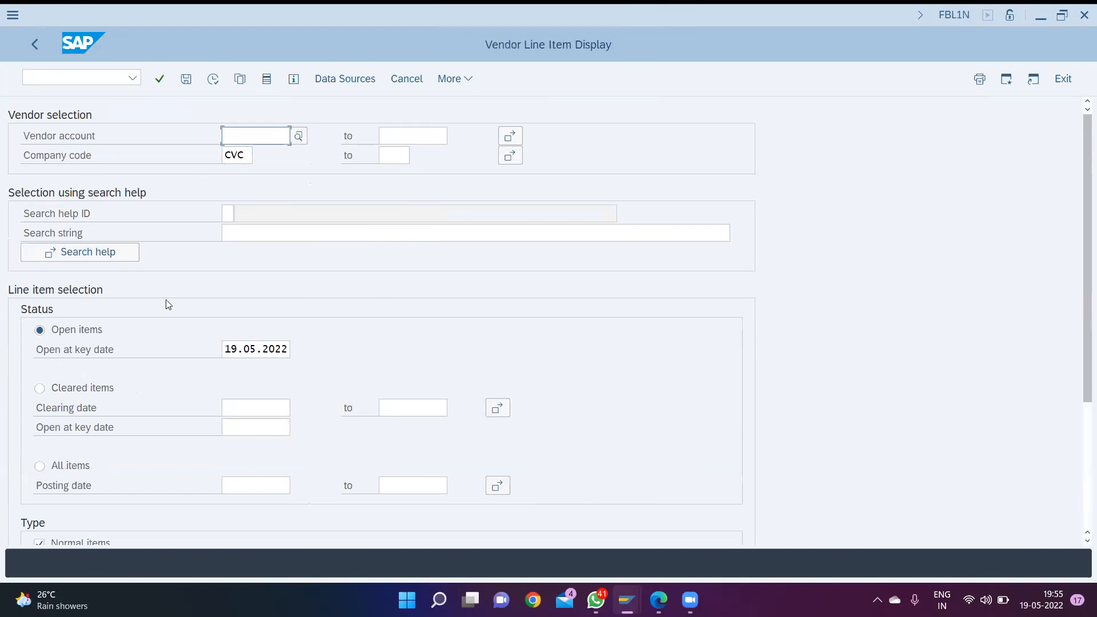
- List all vendor line items for company code CVC and examine each vendor's open and cleared items
{"action": "left_click", "coordinate": [39, 467]}
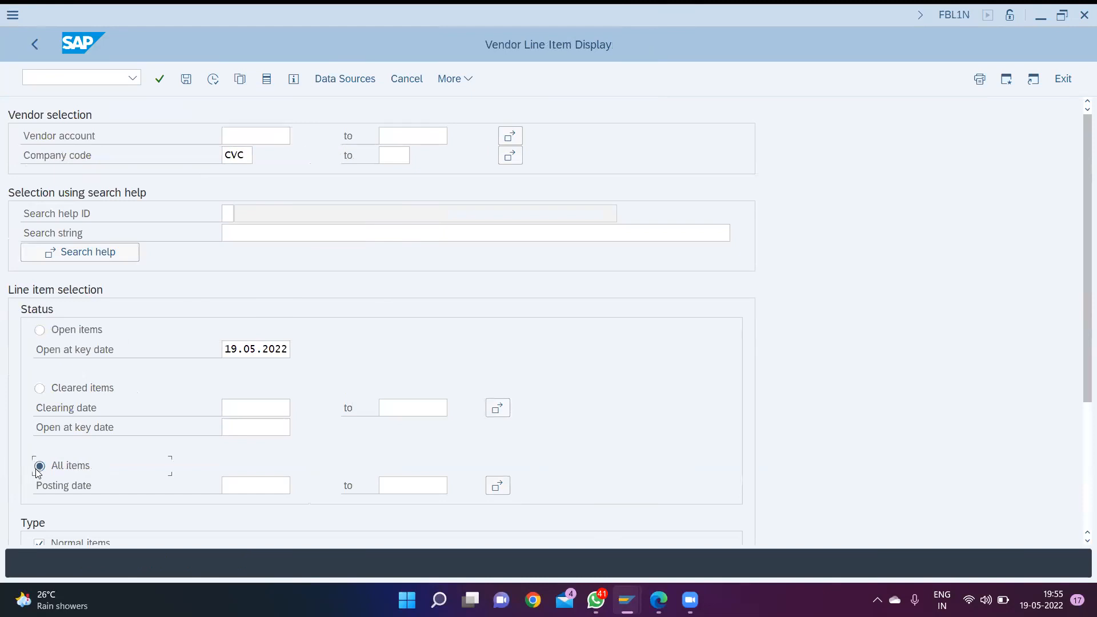
{"action": "left_click", "coordinate": [214, 80]}
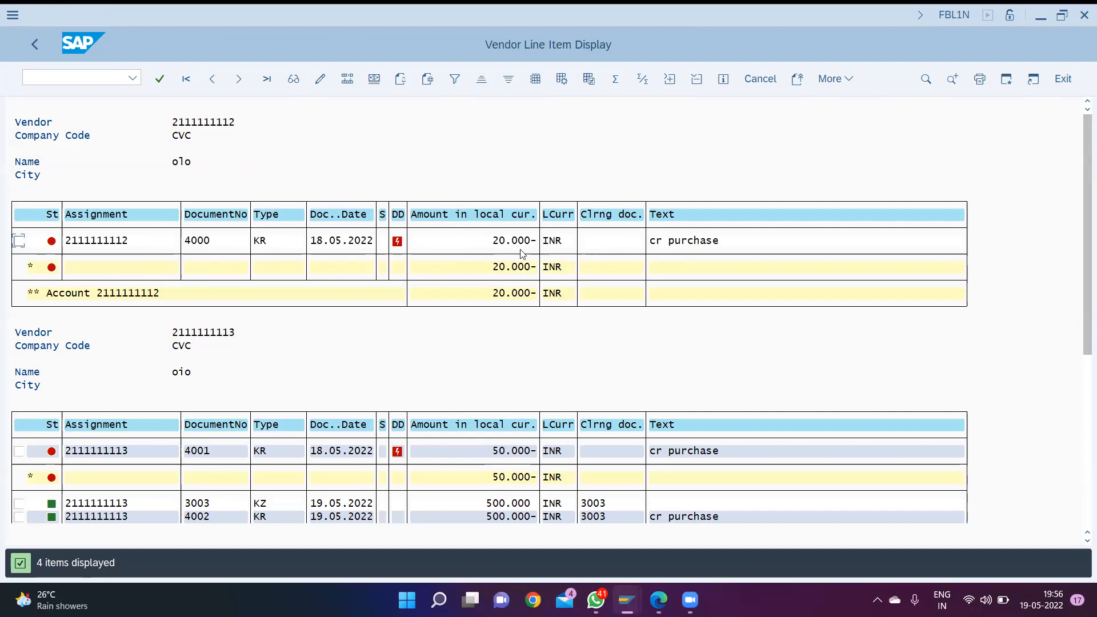
{"action": "scroll", "coordinate": [471, 293], "scroll_direction": "down", "scroll_amount": 4}
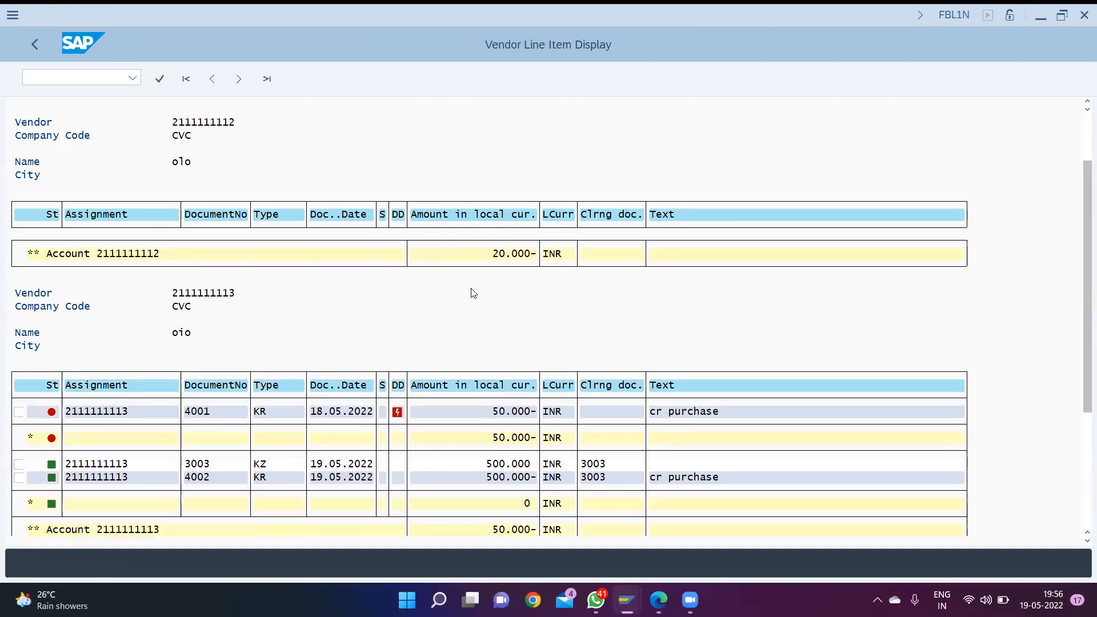
{"action": "scroll", "coordinate": [471, 293], "scroll_direction": "down", "scroll_amount": 2}
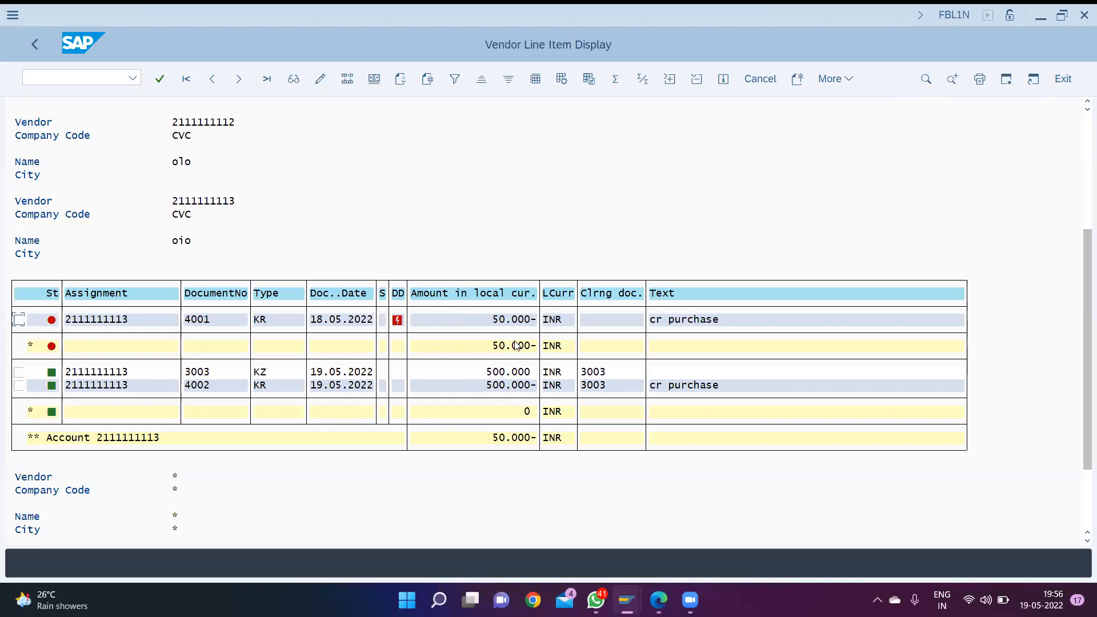
{"action": "scroll", "coordinate": [461, 397], "scroll_direction": "down", "scroll_amount": 1}
{"action": "scroll", "coordinate": [461, 397], "scroll_direction": "up", "scroll_amount": 4}
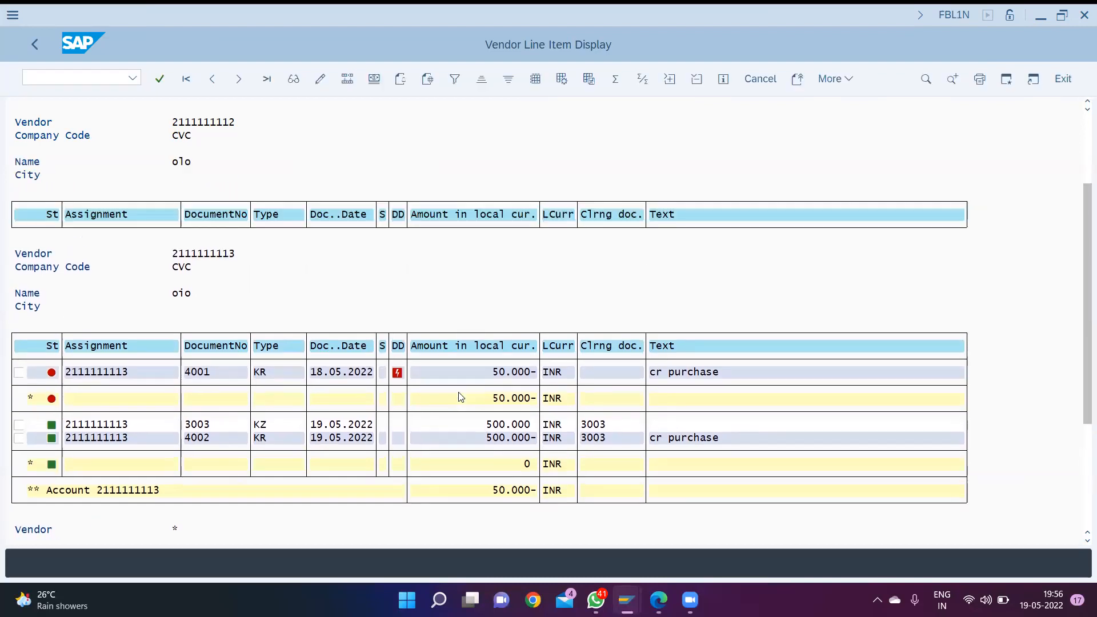
{"action": "scroll", "coordinate": [461, 396], "scroll_direction": "up", "scroll_amount": 2}
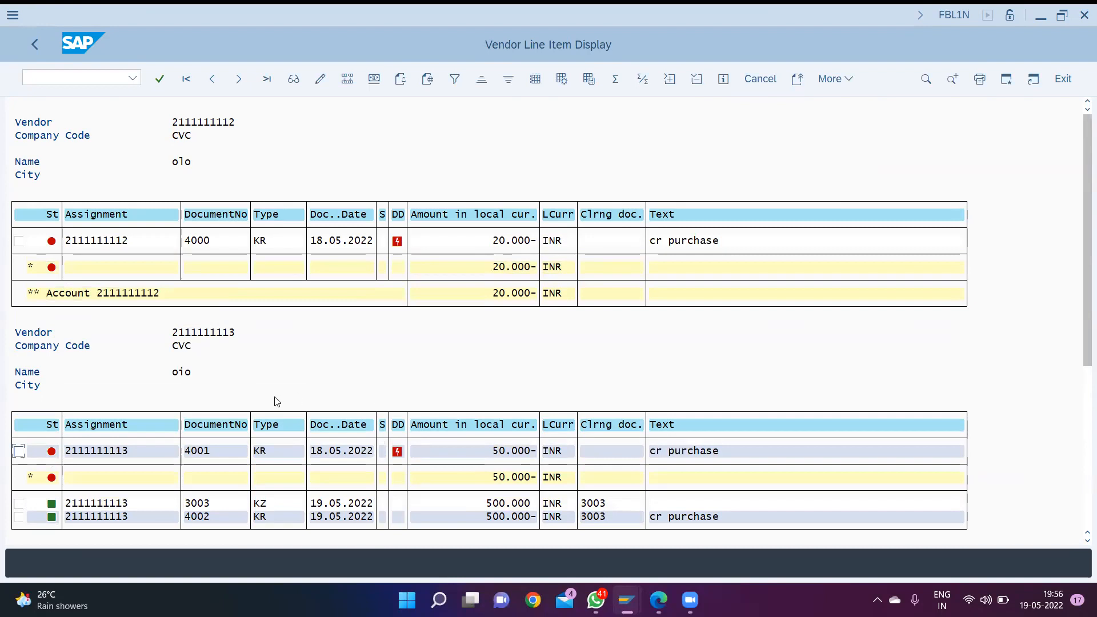
{"action": "left_click", "coordinate": [93, 76]}
{"action": "type", "text": "/n"}
{"action": "key", "text": "Return"}
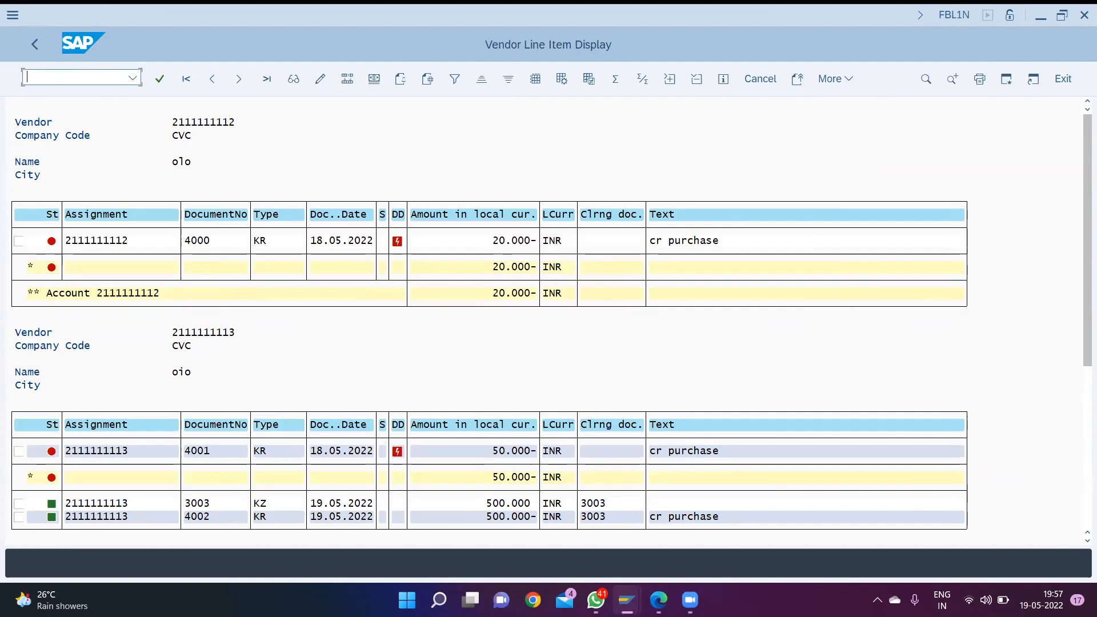
{"action": "type", "text": "/n"}
{"action": "type", "text": "ox01"}
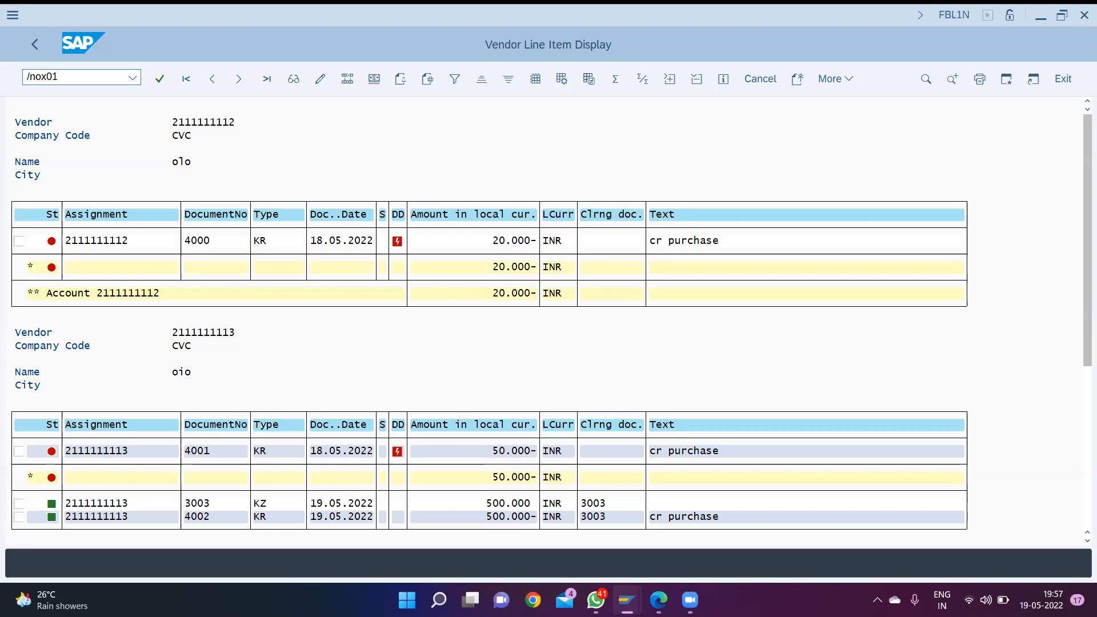
{"action": "key", "text": "Return"}
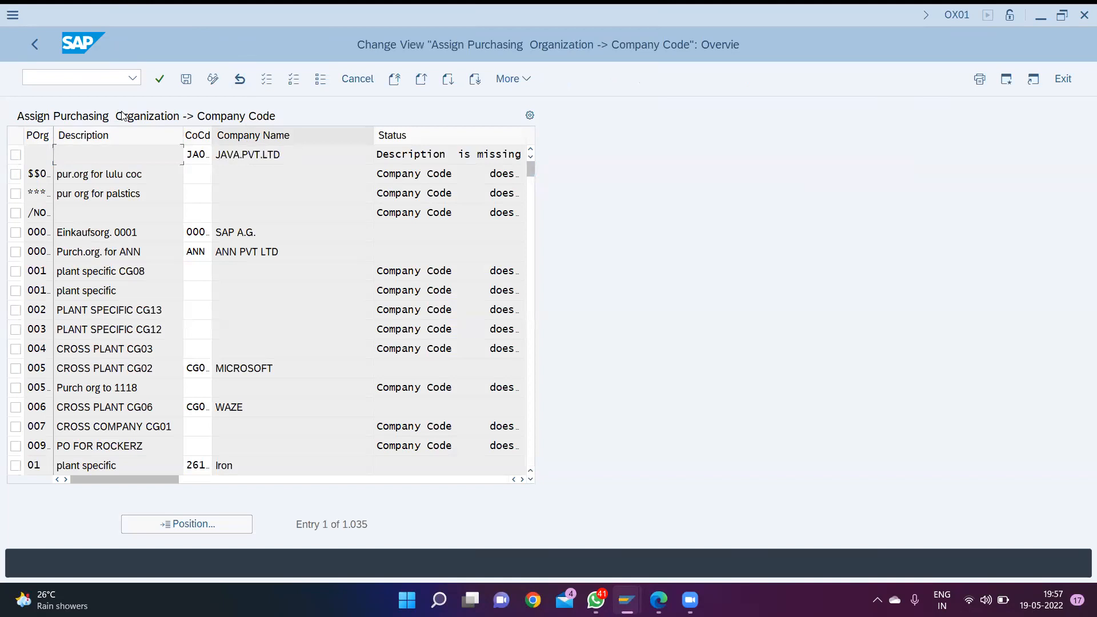
- Open the vendor creation screen with transaction XK01
{"action": "left_click", "coordinate": [91, 78]}
{"action": "type", "text": "xk01"}
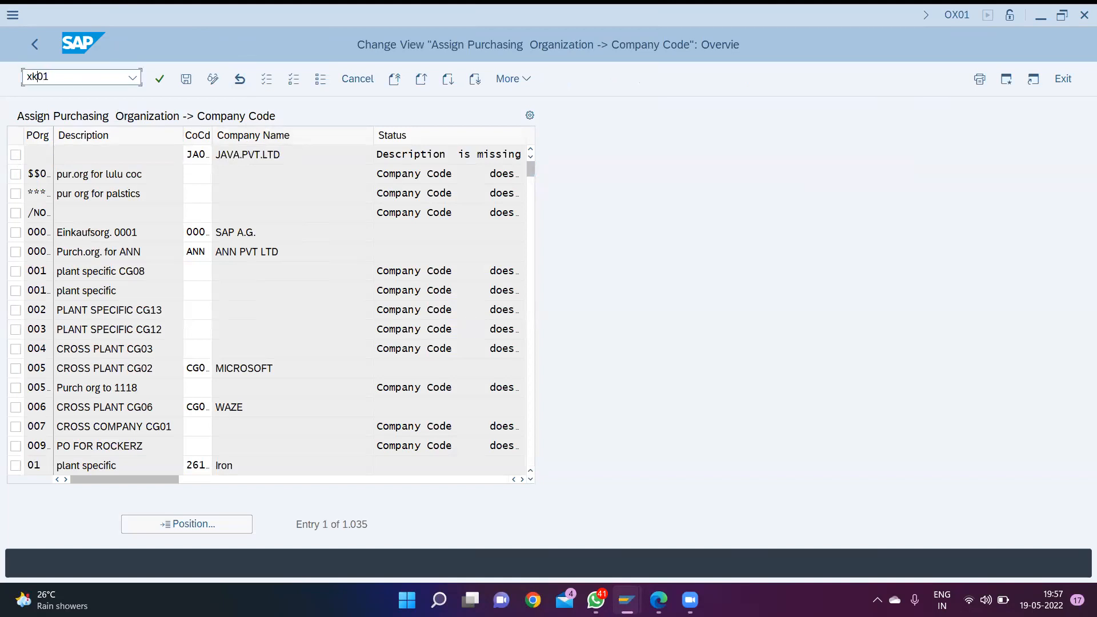
{"action": "key", "text": "Home"}
{"action": "type", "text": "/n"}
{"action": "key", "text": "Return"}
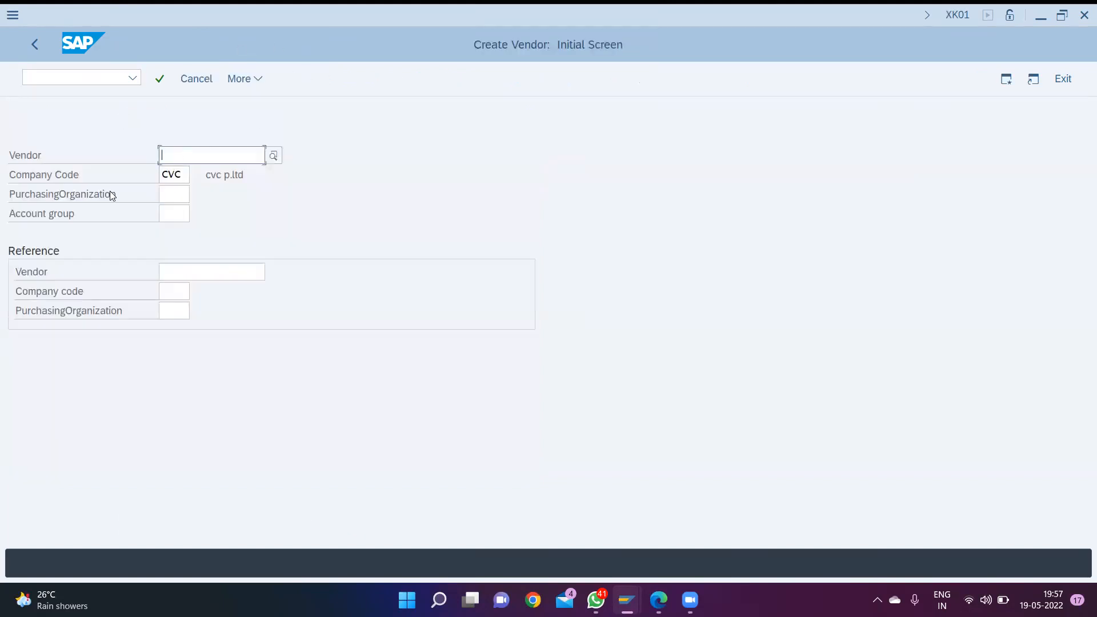
- Start a new vendor in company code CVC with account group CVC
{"action": "left_click", "coordinate": [166, 212]}
{"action": "type", "text": "cvc"}
{"action": "key", "text": "Down"}
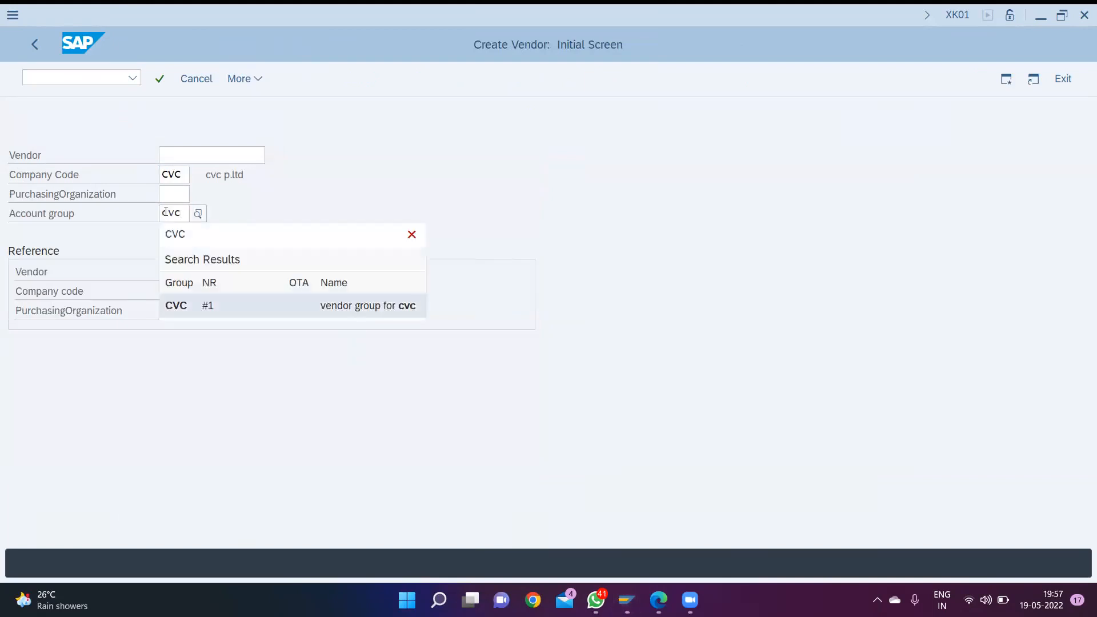
{"action": "key", "text": "Return"}
{"action": "key", "text": "Return"}
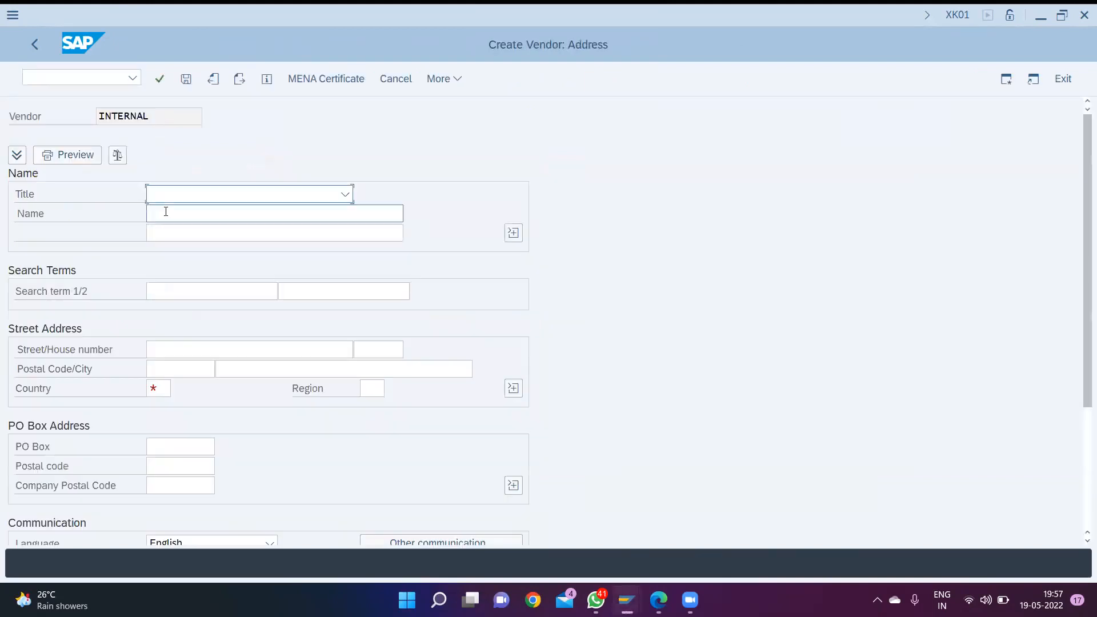
- Fill in the vendor's address data with title Company, the vendor's name, country IN and region 11
{"action": "type", "text": "Company"}
{"action": "key", "text": "Tab"}
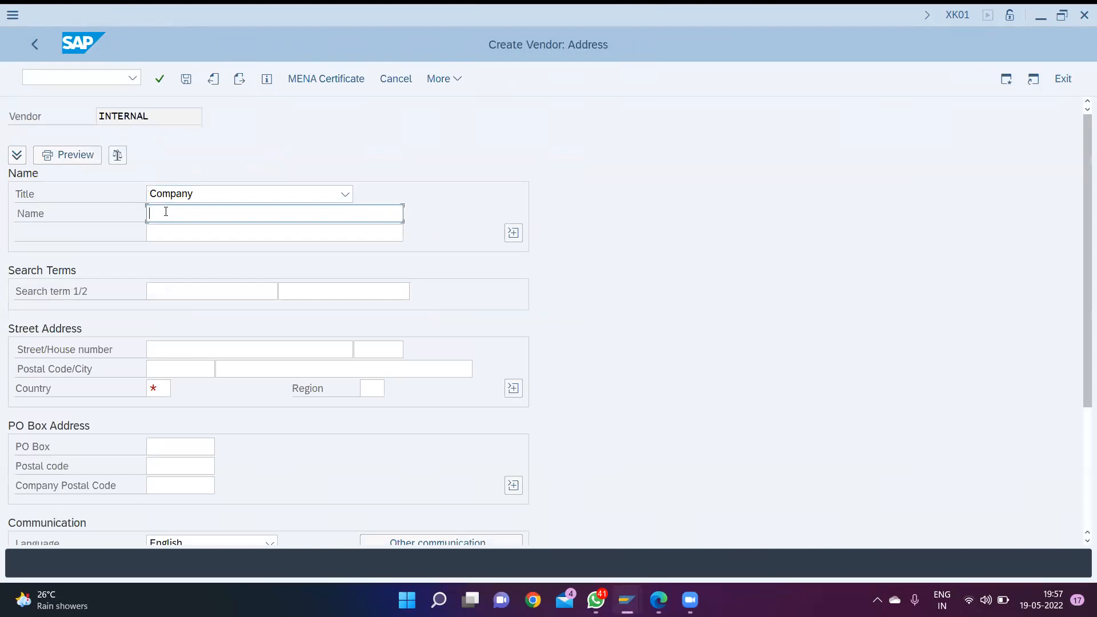
{"action": "type", "text": "godwin"}
{"action": "key", "text": "Tab"}
{"action": "key", "text": "Tab"}
{"action": "key", "text": "Tab"}
{"action": "key", "text": "Tab"}
{"action": "key", "text": "Tab"}
{"action": "key", "text": "Tab"}
{"action": "key", "text": "Tab"}
{"action": "key", "text": "Tab"}
{"action": "key", "text": "Tab"}
{"action": "type", "text": "in"}
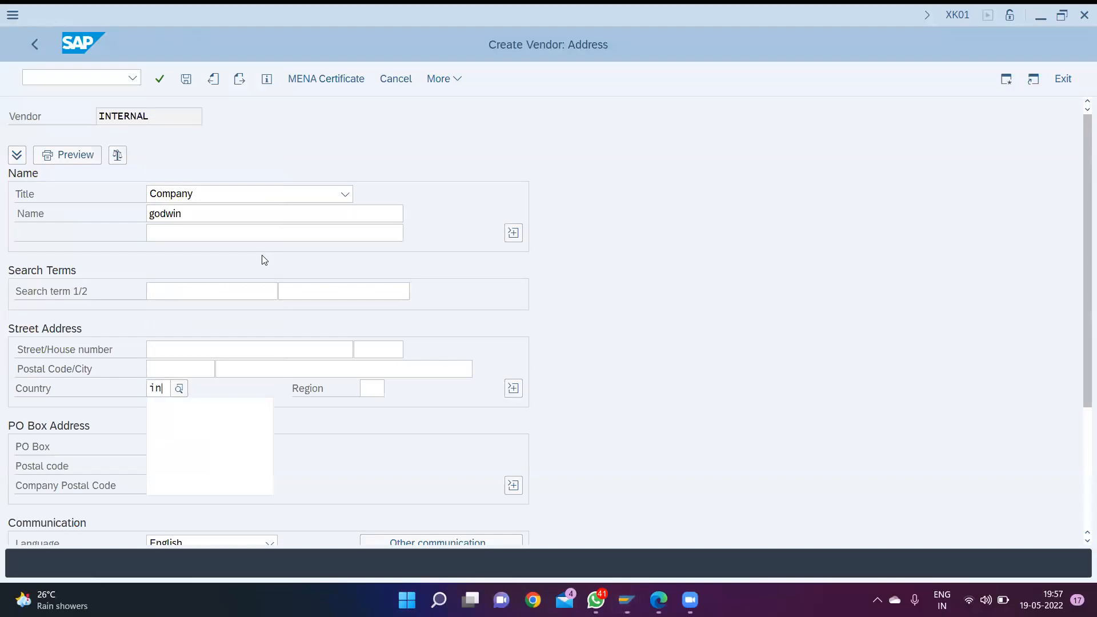
{"action": "key", "text": "Tab"}
{"action": "type", "text": "11"}
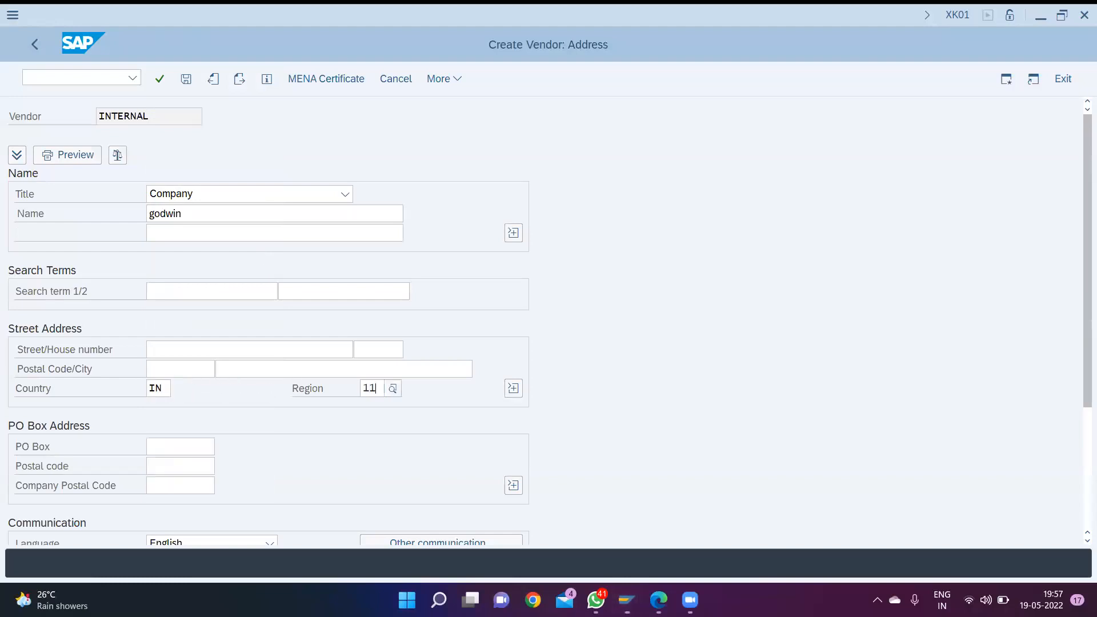
{"action": "key", "text": "Return"}
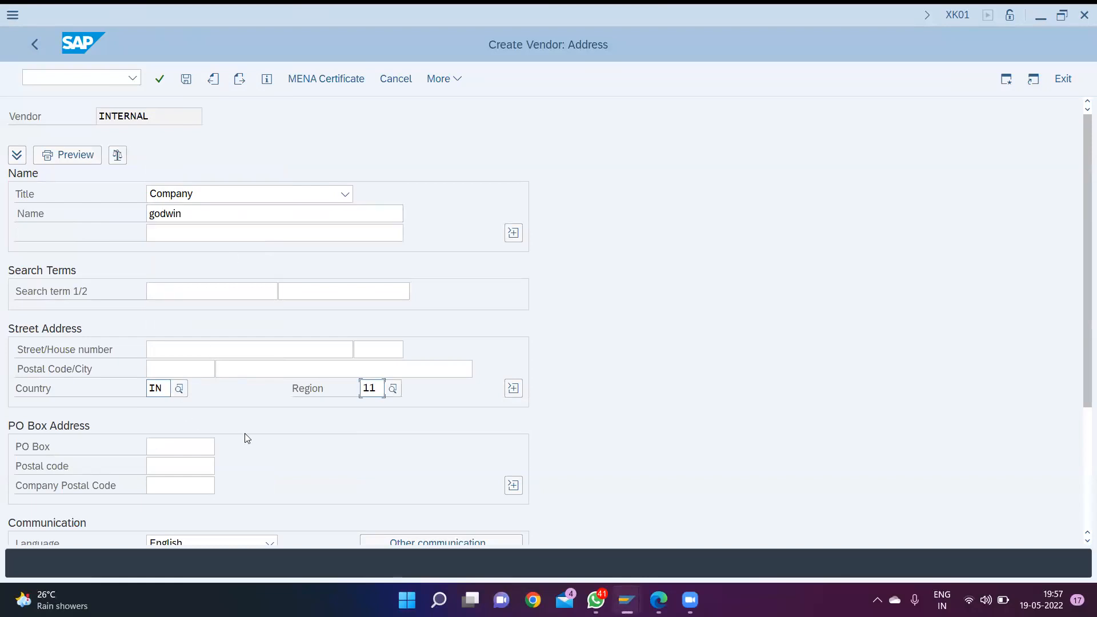
{"action": "scroll", "coordinate": [244, 433], "scroll_direction": "down", "scroll_amount": 2}
{"action": "key", "text": "Return"}
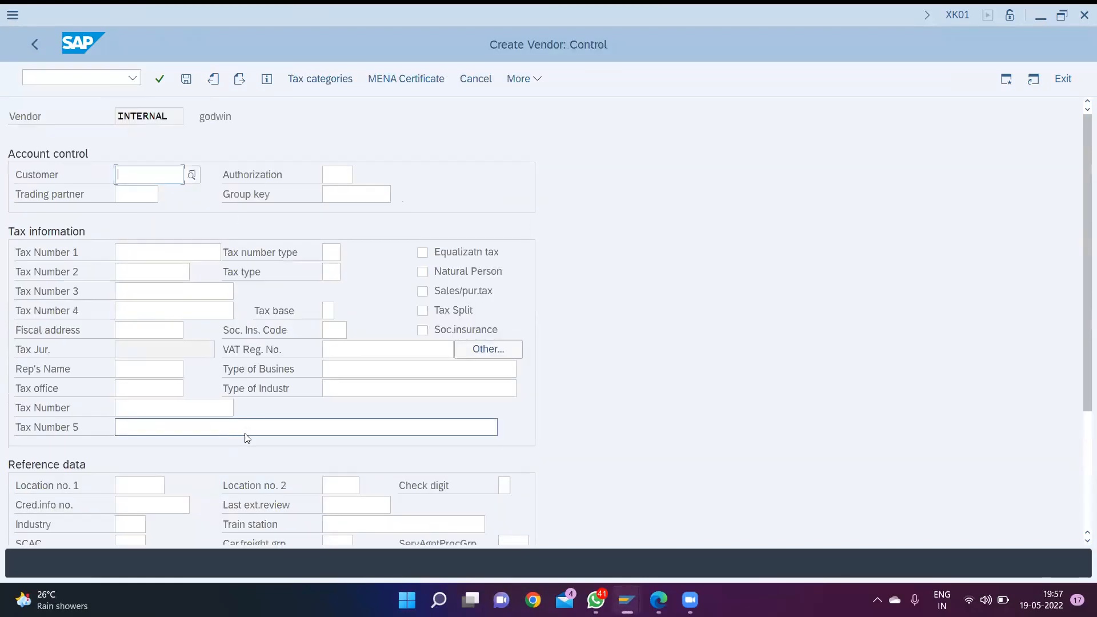
- Leave the control, payment and contact screens blank, and assign reconciliation account 2002 (sundry creditor) with sort key 012
{"action": "key", "text": "Return"}
{"action": "key", "text": "Return"}
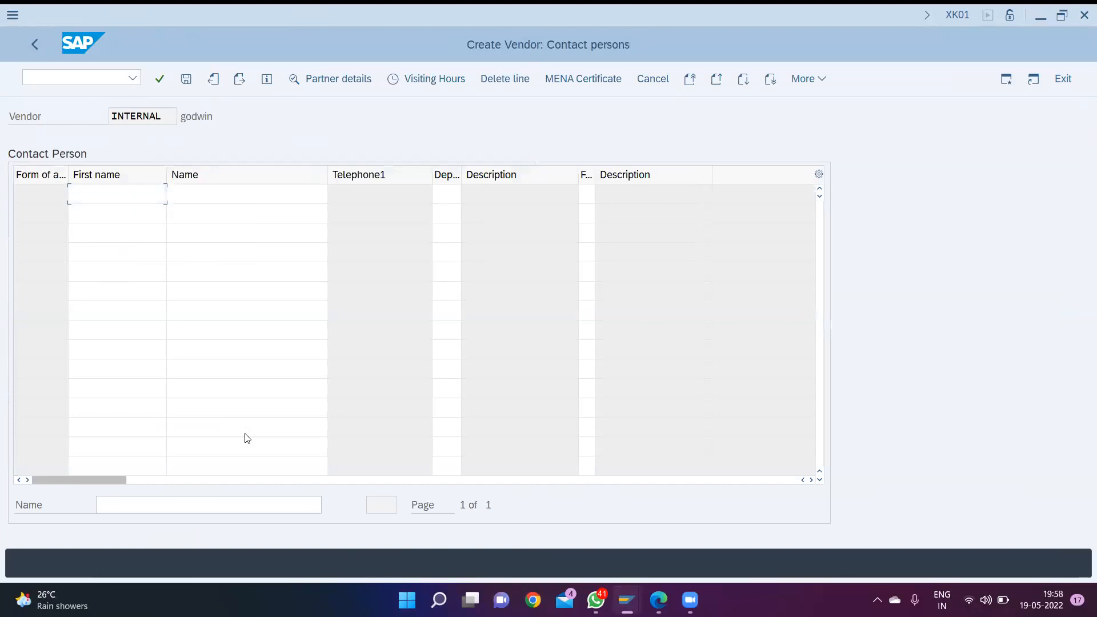
{"action": "key", "text": "Return"}
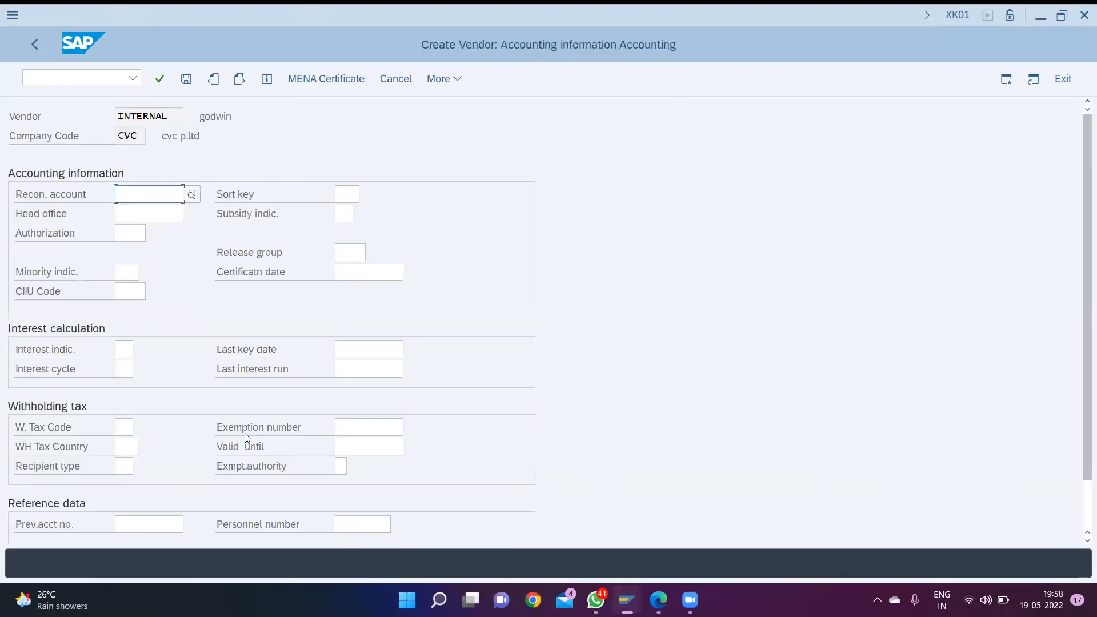
{"action": "left_click", "coordinate": [184, 199]}
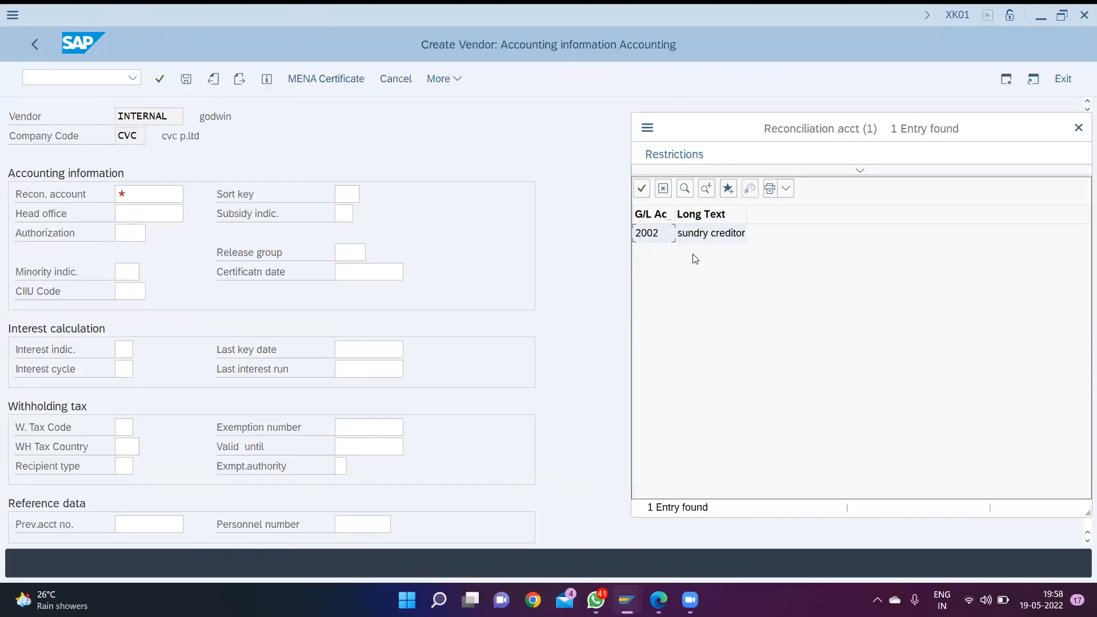
{"action": "double_click", "coordinate": [698, 235]}
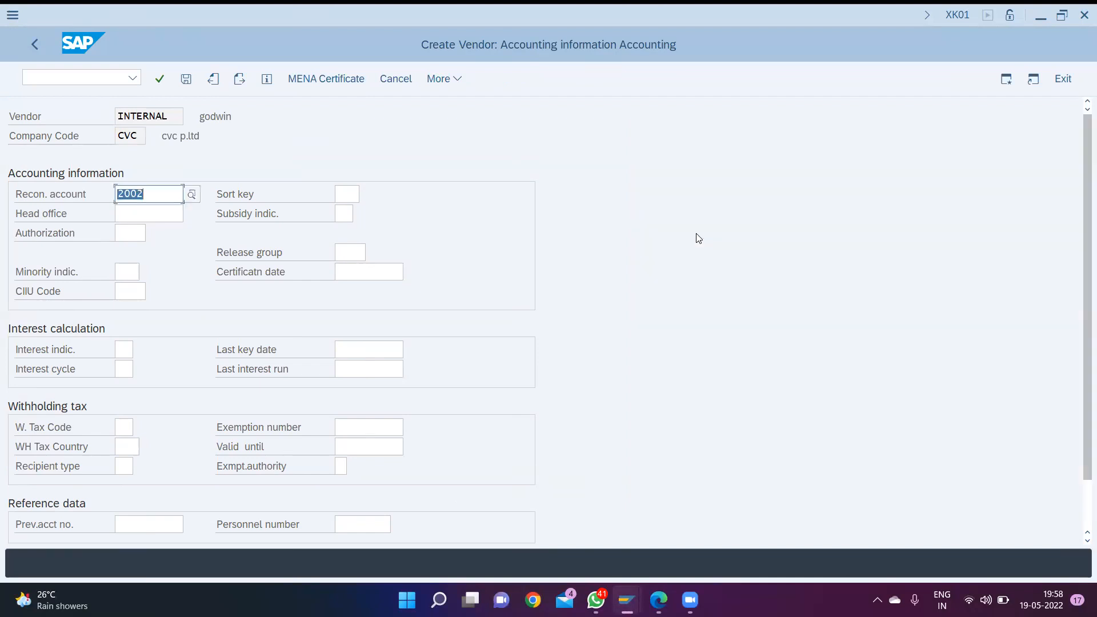
{"action": "key", "text": "Tab"}
{"action": "type", "text": "012"}
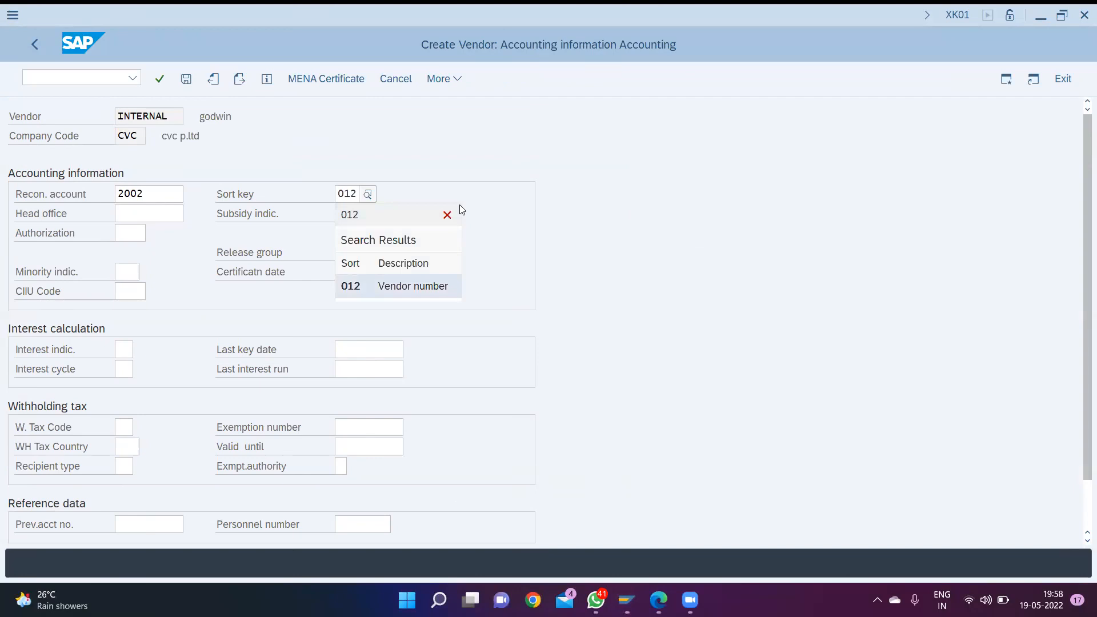
{"action": "key", "text": "Return"}
{"action": "key", "text": "Return"}
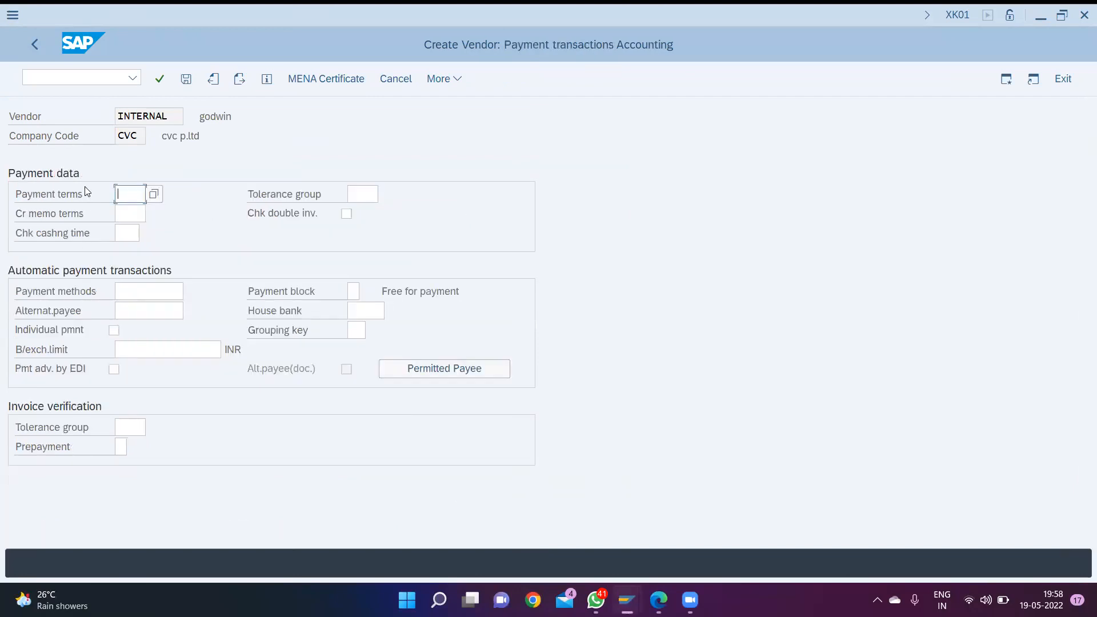
- Set payment terms 0001 and payment method C for the vendor, and save the vendor record
{"action": "type", "text": "0011"}
{"action": "key", "text": "Tab"}
{"action": "key", "text": "Tab"}
{"action": "key", "text": "Tab"}
{"action": "key", "text": "Tab"}
{"action": "key", "text": "Tab"}
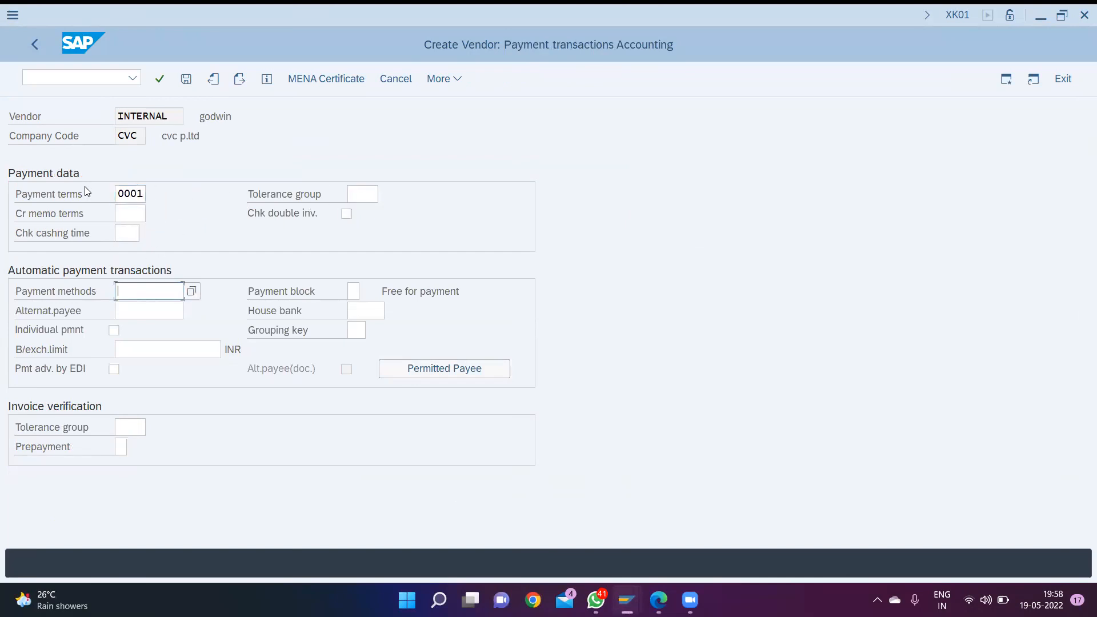
{"action": "type", "text": "C"}
{"action": "key", "text": "Return"}
{"action": "key", "text": "Return"}
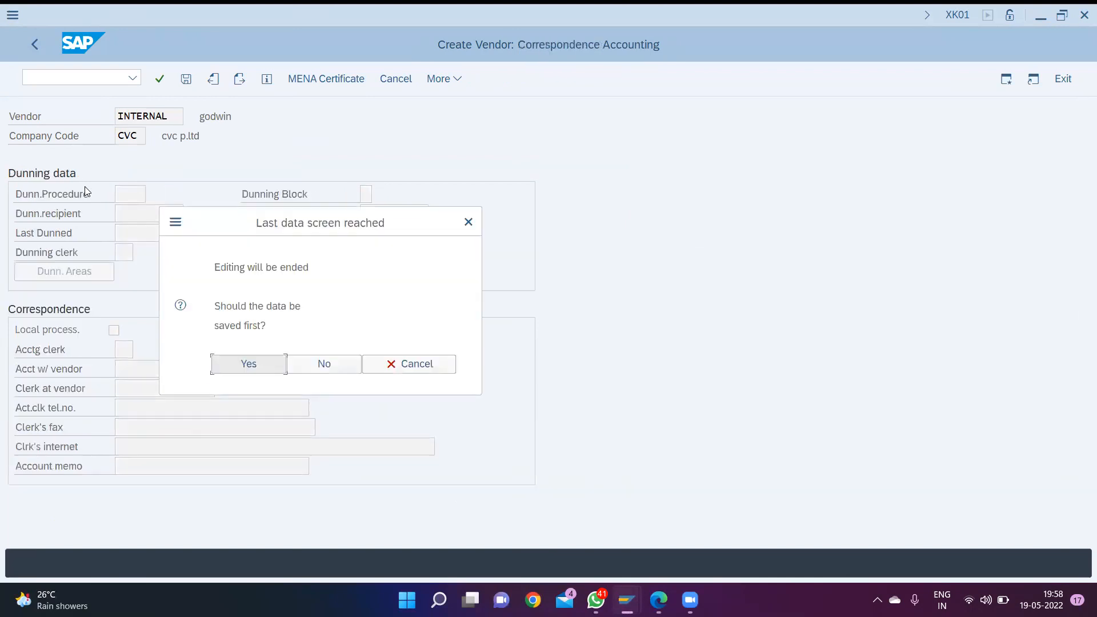
{"action": "key", "text": "Return"}
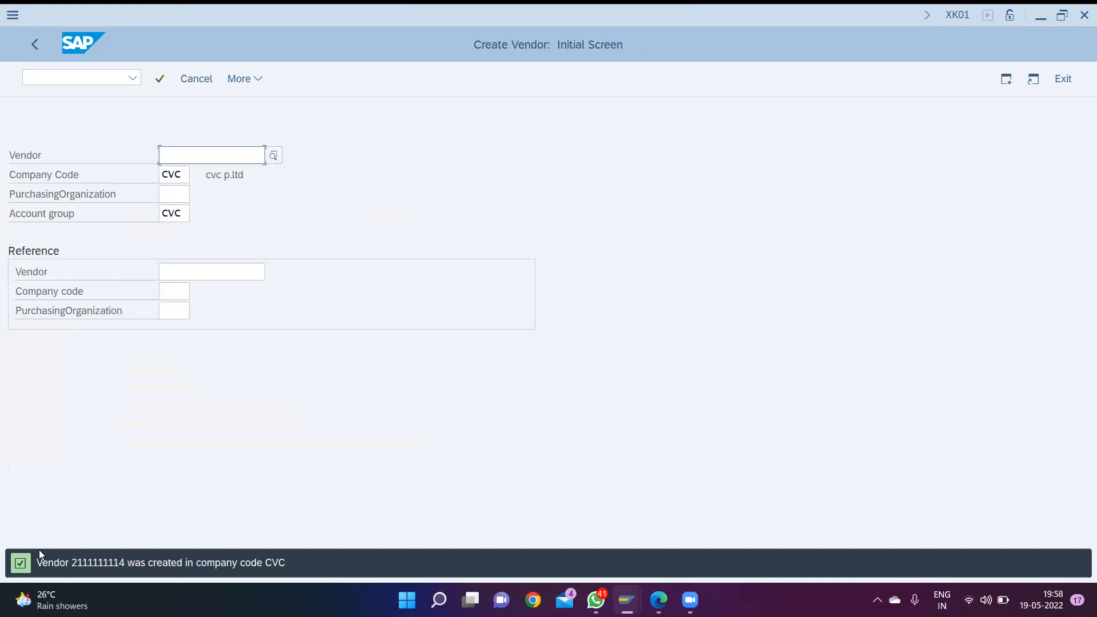
- Open vendor invoice entry with transaction F-43
{"action": "key", "text": "ctrl+slash"}
{"action": "type", "text": "/nf"}
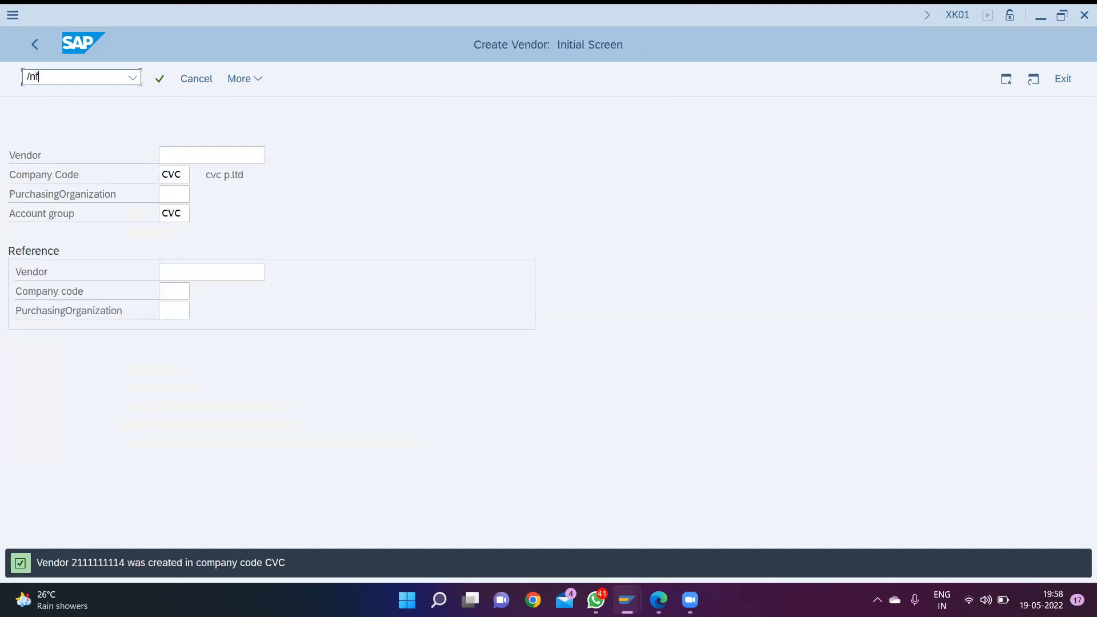
{"action": "type", "text": "-42"}
{"action": "key", "text": "BackSpace"}
{"action": "type", "text": "3"}
{"action": "key", "text": "Return"}
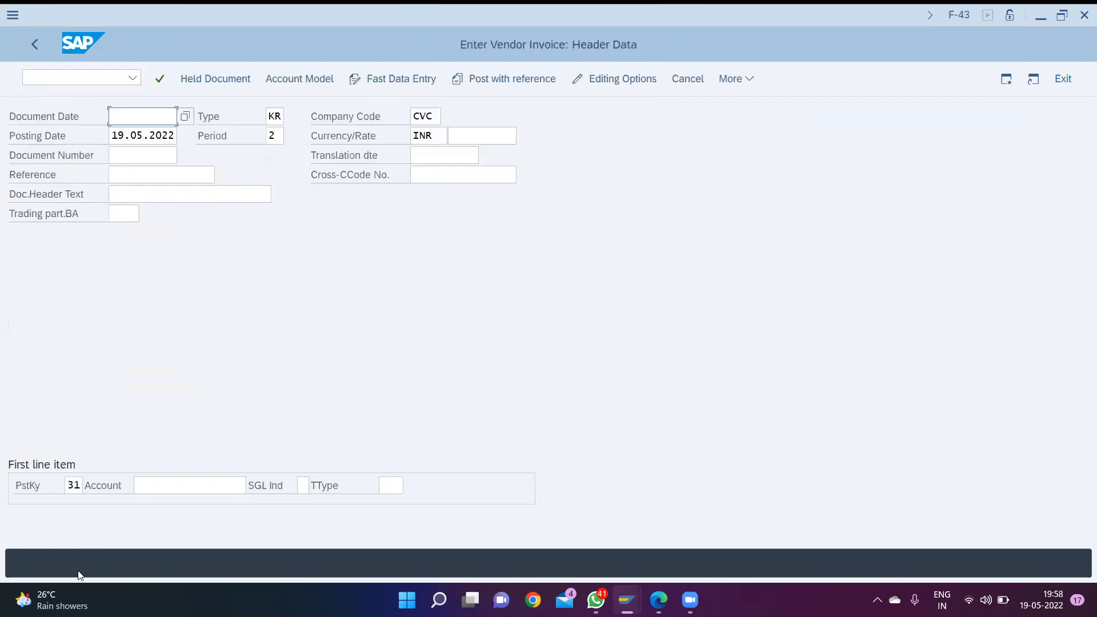
- Set the invoice's document date to 19.05.2022 and choose the newly created vendor as the account for posting key 31
{"action": "type", "text": "19."}
{"action": "key", "text": "Down"}
{"action": "key", "text": "Tab"}
{"action": "key", "text": "Tab"}
{"action": "key", "text": "Tab"}
{"action": "key", "text": "Tab"}
{"action": "key", "text": "Tab"}
{"action": "key", "text": "Tab"}
{"action": "key", "text": "Tab"}
{"action": "key", "text": "Tab"}
{"action": "key", "text": "Tab"}
{"action": "key", "text": "Tab"}
{"action": "key", "text": "Tab"}
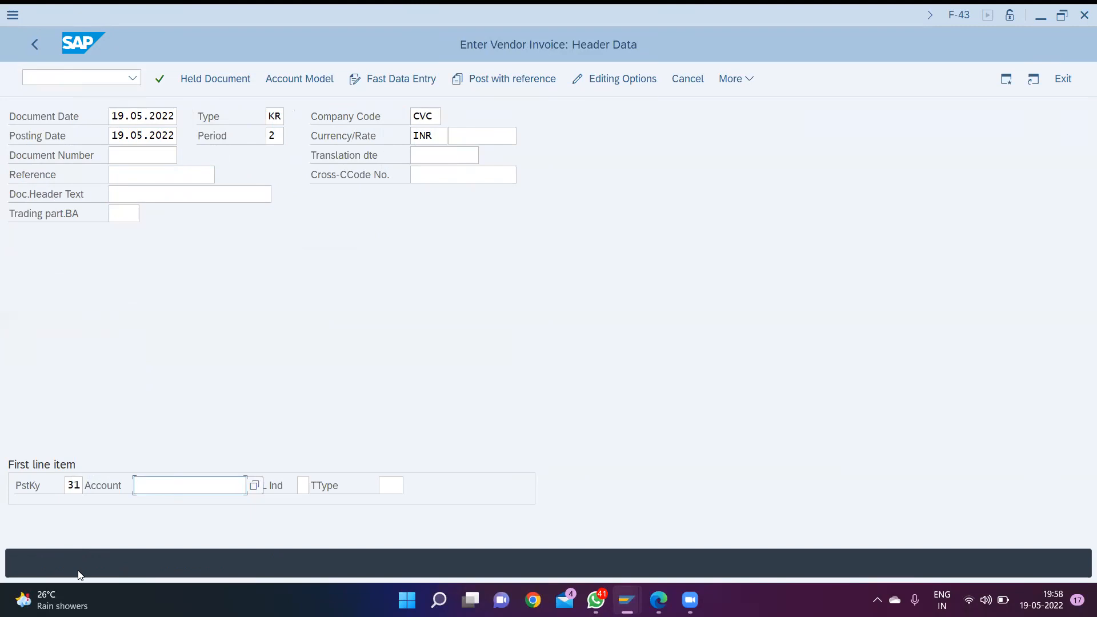
{"action": "key", "text": "F4"}
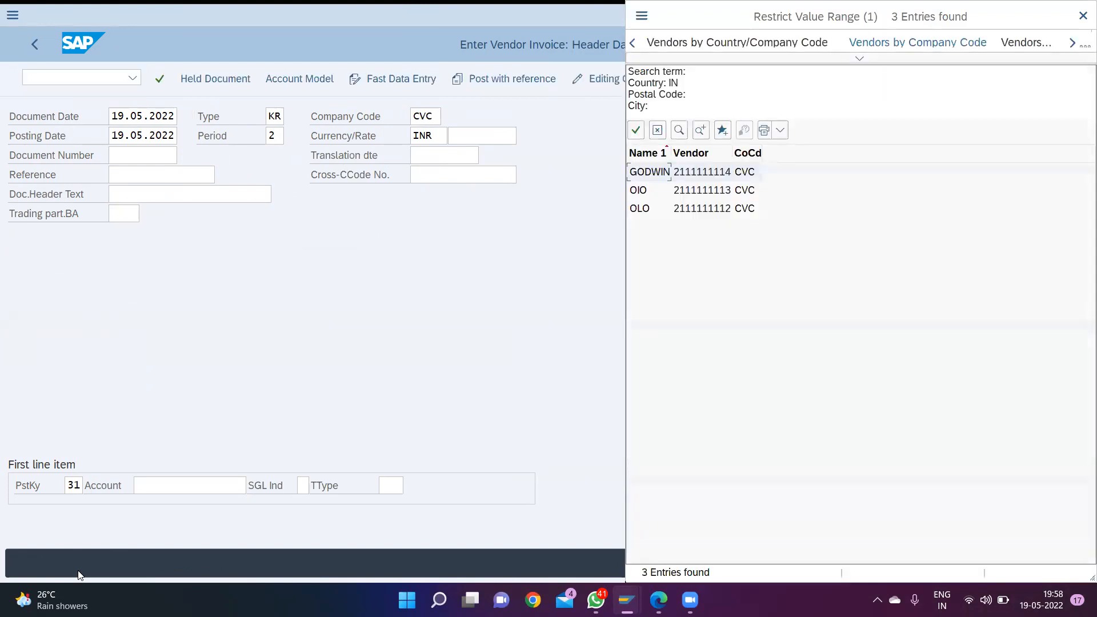
{"action": "key", "text": "Return"}
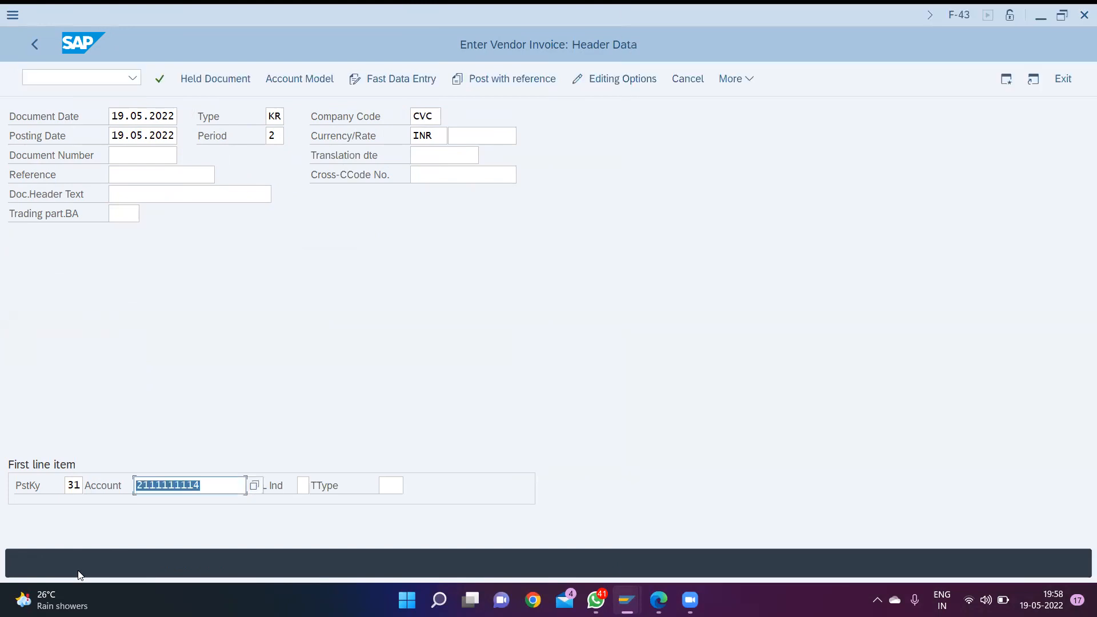
{"action": "key", "text": "Return"}
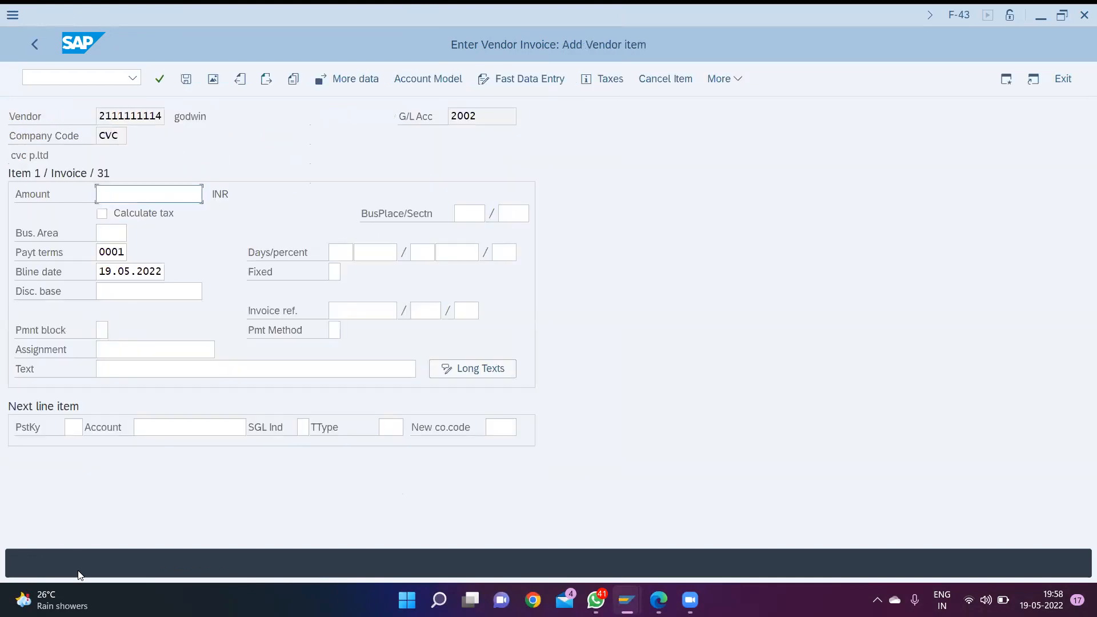
- Enter an amount of 600000 INR and business area CVC1 for the vendor item
{"action": "type", "text": "600000"}
{"action": "key", "text": "Tab"}
{"action": "key", "text": "Tab"}
{"action": "key", "text": "Tab"}
{"action": "key", "text": "Tab"}
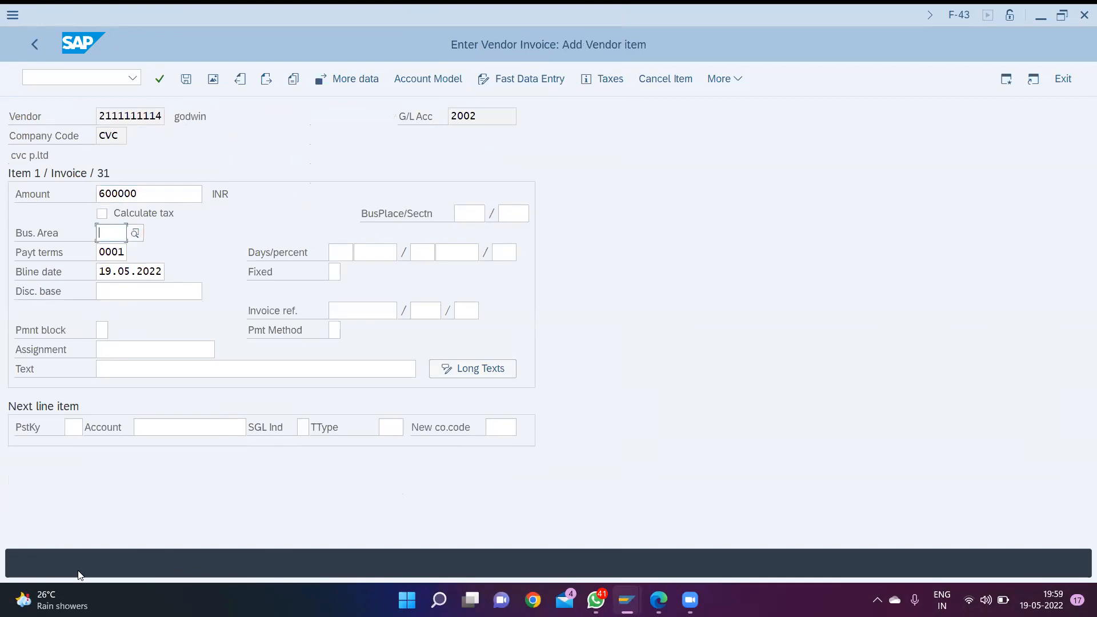
{"action": "type", "text": "cvc"}
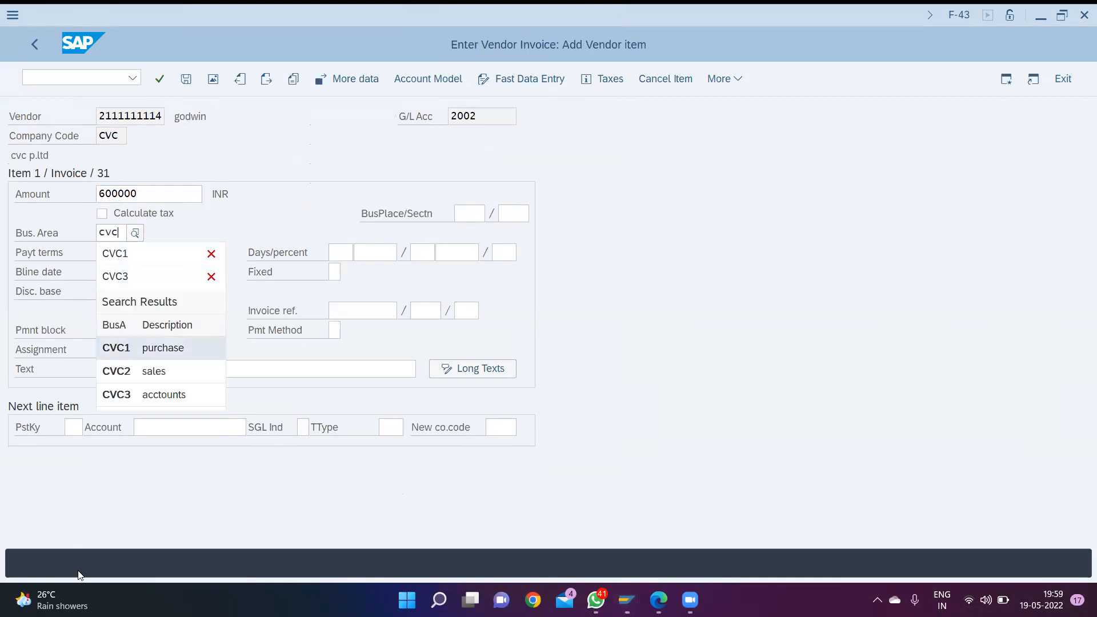
{"action": "key", "text": "Tab"}
{"action": "key", "text": "Tab"}
{"action": "key", "text": "Tab"}
{"action": "key", "text": "Tab"}
{"action": "key", "text": "Tab"}
{"action": "key", "text": "Tab"}
{"action": "key", "text": "Tab"}
{"action": "key", "text": "Tab"}
{"action": "key", "text": "Tab"}
{"action": "key", "text": "Tab"}
{"action": "key", "text": "Tab"}
{"action": "key", "text": "Tab"}
{"action": "key", "text": "Tab"}
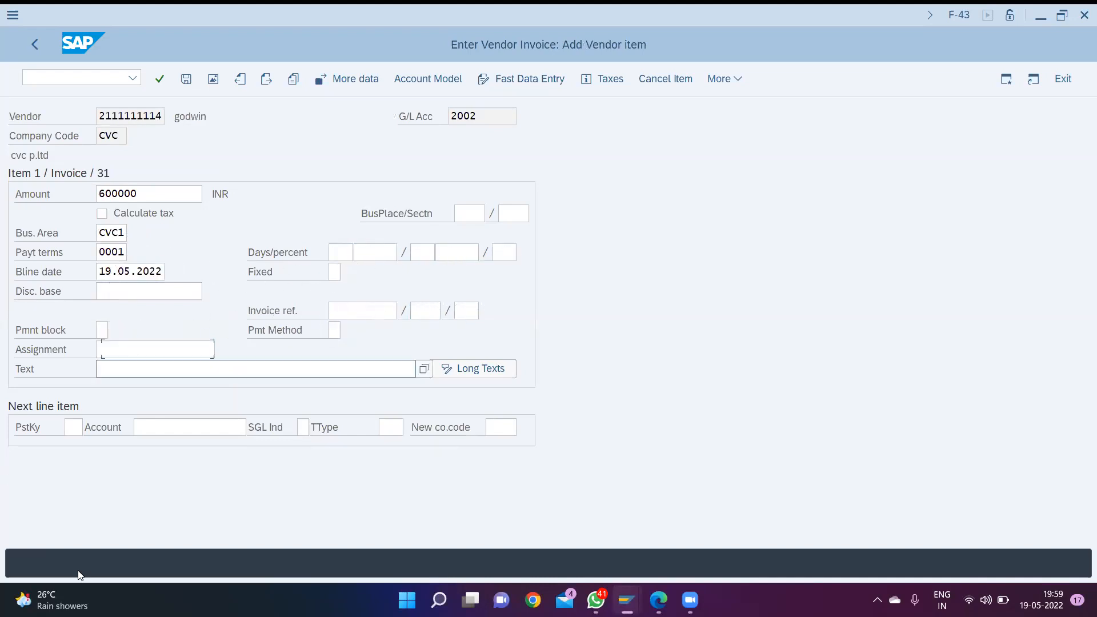
- Enter "cr purchase" as the vendor item's text
{"action": "type", "text": "cr"}
{"action": "key", "text": "Down"}
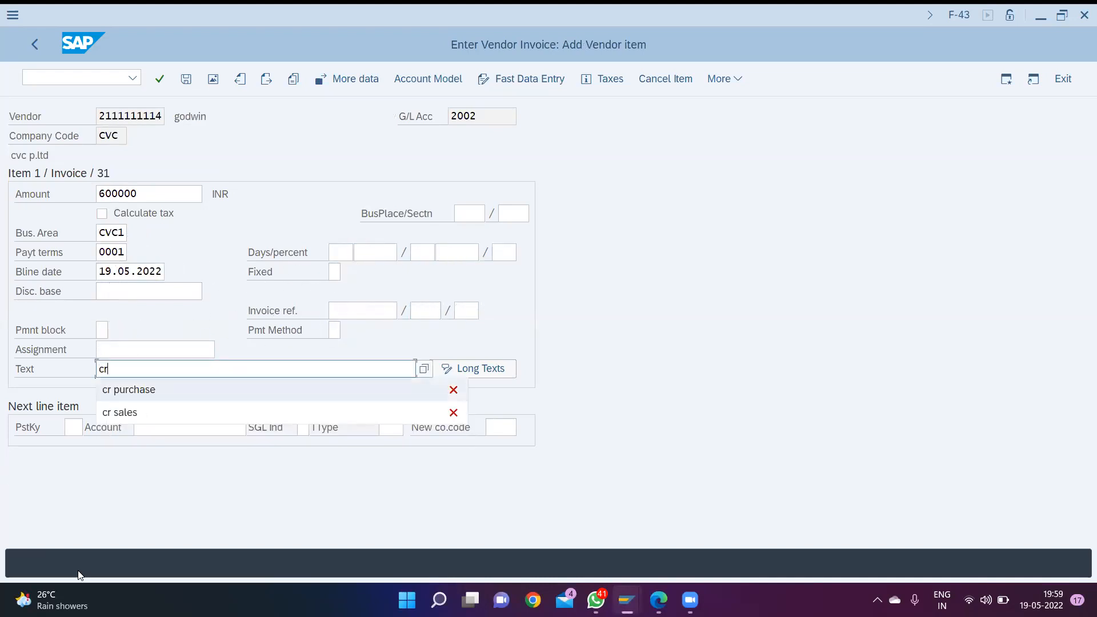
{"action": "key", "text": "Return"}
{"action": "key", "text": "Tab"}
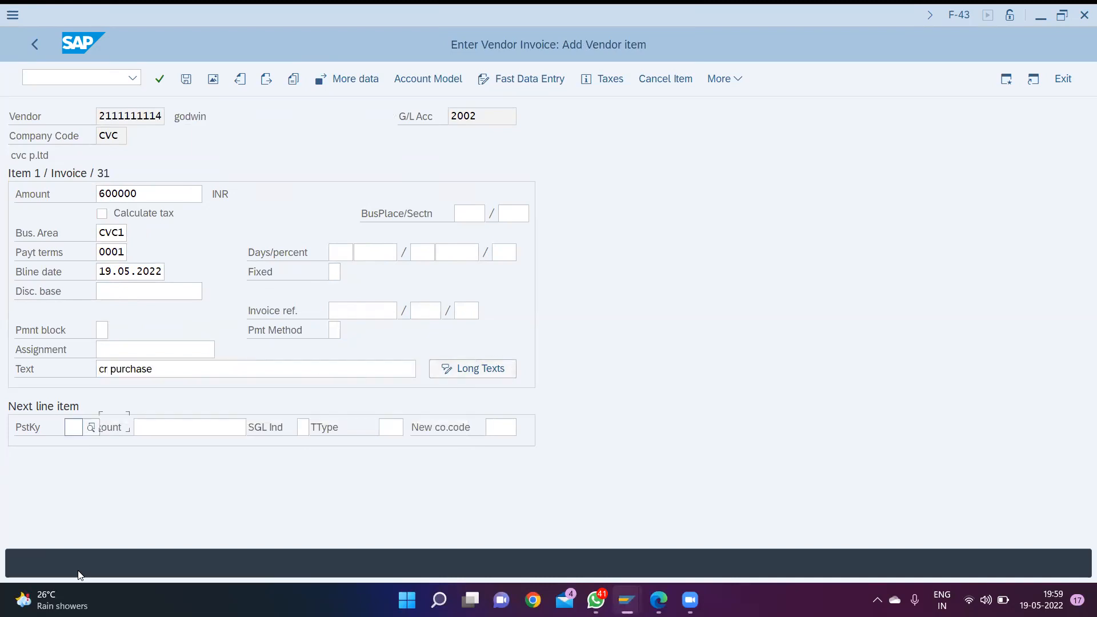
- Add a second line item with posting key 40 and the purchase G/L account
{"action": "type", "text": "40"}
{"action": "key", "text": "Tab"}
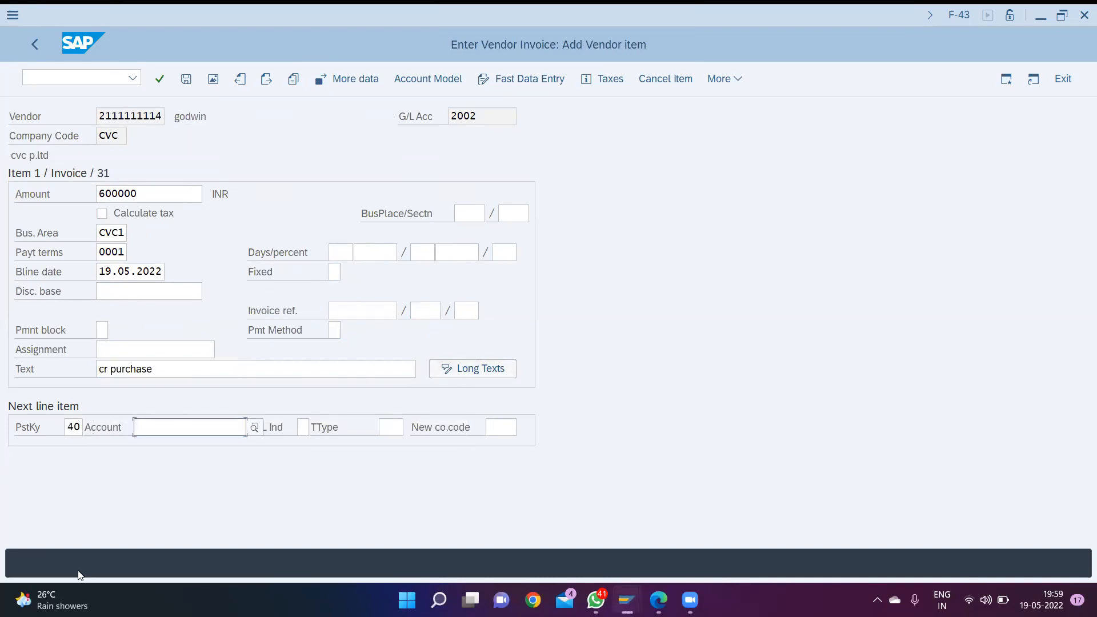
{"action": "key", "text": "F4"}
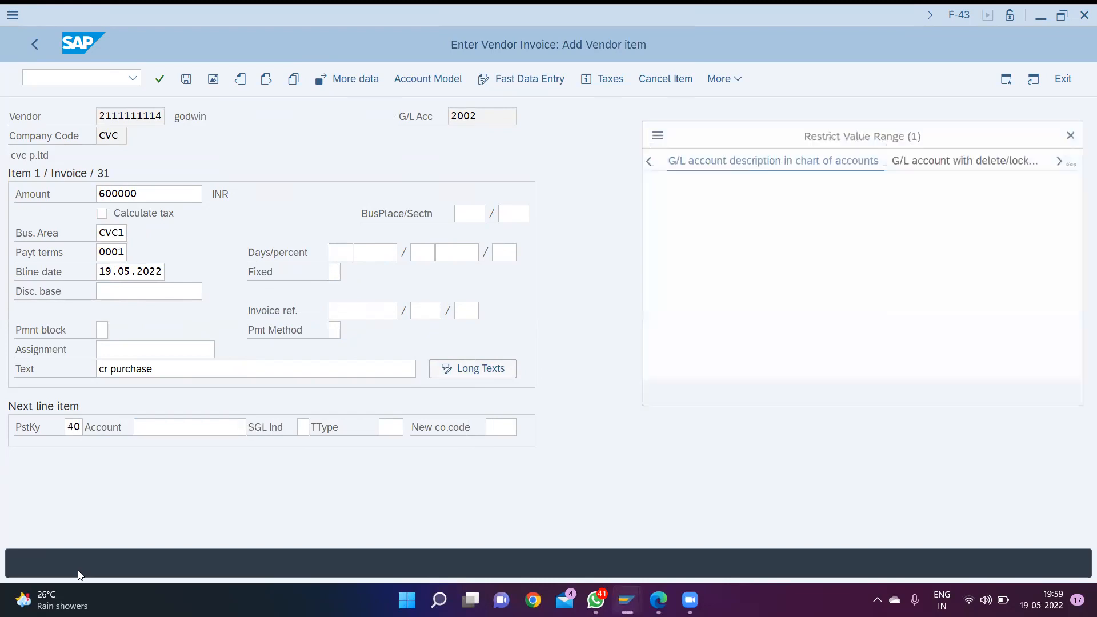
{"action": "key", "text": "Return"}
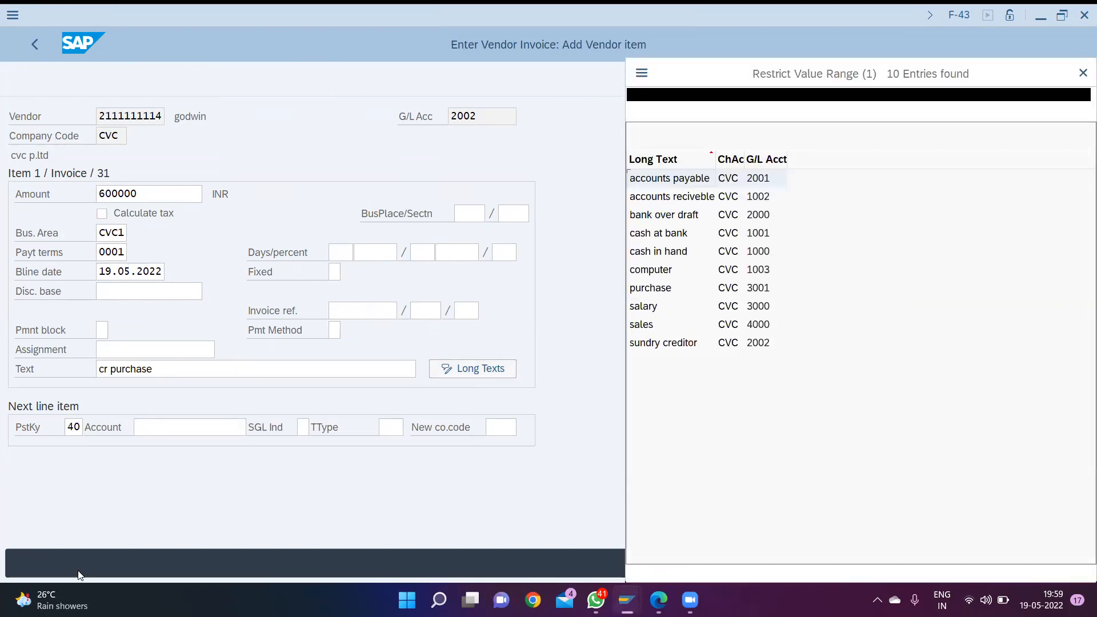
{"action": "key", "text": "Down"}
{"action": "key", "text": "Down"}
{"action": "key", "text": "Down"}
{"action": "key", "text": "Down"}
{"action": "key", "text": "Down"}
{"action": "key", "text": "Down"}
{"action": "key", "text": "Return"}
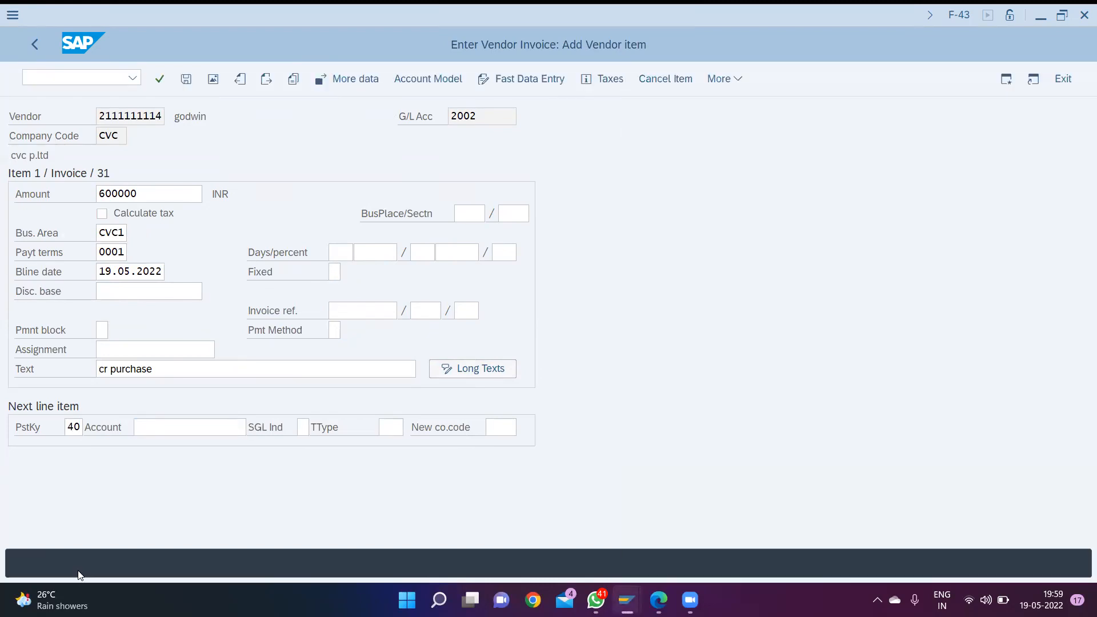
{"action": "key", "text": "Return"}
- Enter * as the amount and CVC1 as the business area of the purchase debit item
{"action": "type", "text": "*"}
{"action": "key", "text": "Tab"}
{"action": "key", "text": "Tab"}
{"action": "type", "text": "cvc"}
{"action": "key", "text": "Down"}
{"action": "key", "text": "Down"}
{"action": "key", "text": "Down"}
{"action": "key", "text": "Down"}
{"action": "key", "text": "Down"}
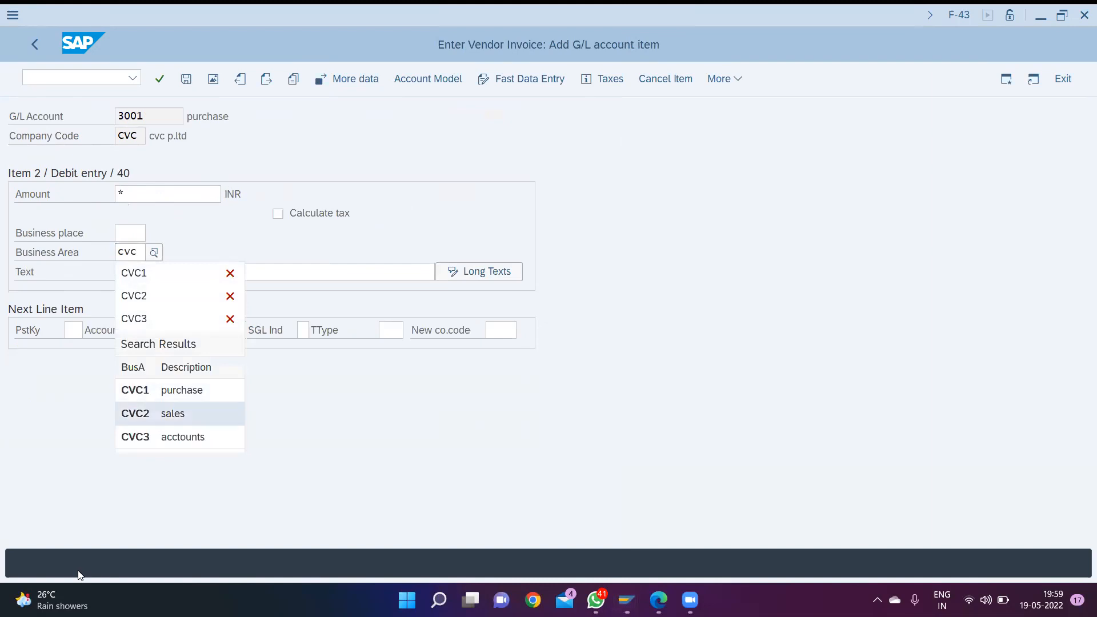
{"action": "key", "text": "Up"}
{"action": "key", "text": "Tab"}
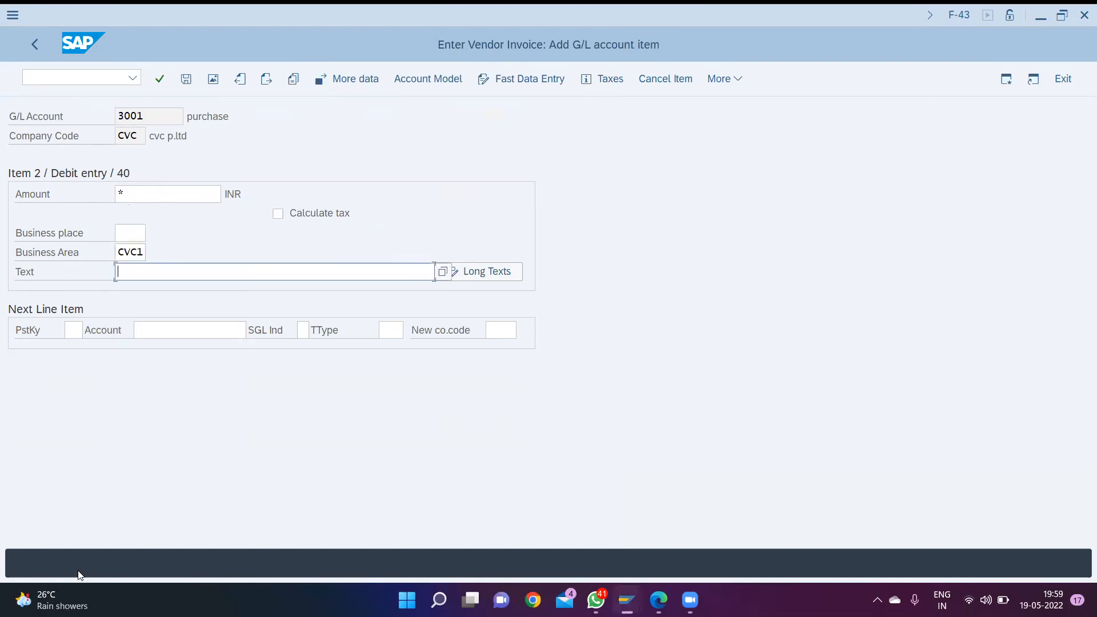
- Enter + as the debit item's text and post the vendor invoice
{"action": "type", "text": "+"}
{"action": "key", "text": "Return"}
{"action": "key", "text": "ctrl+s"}
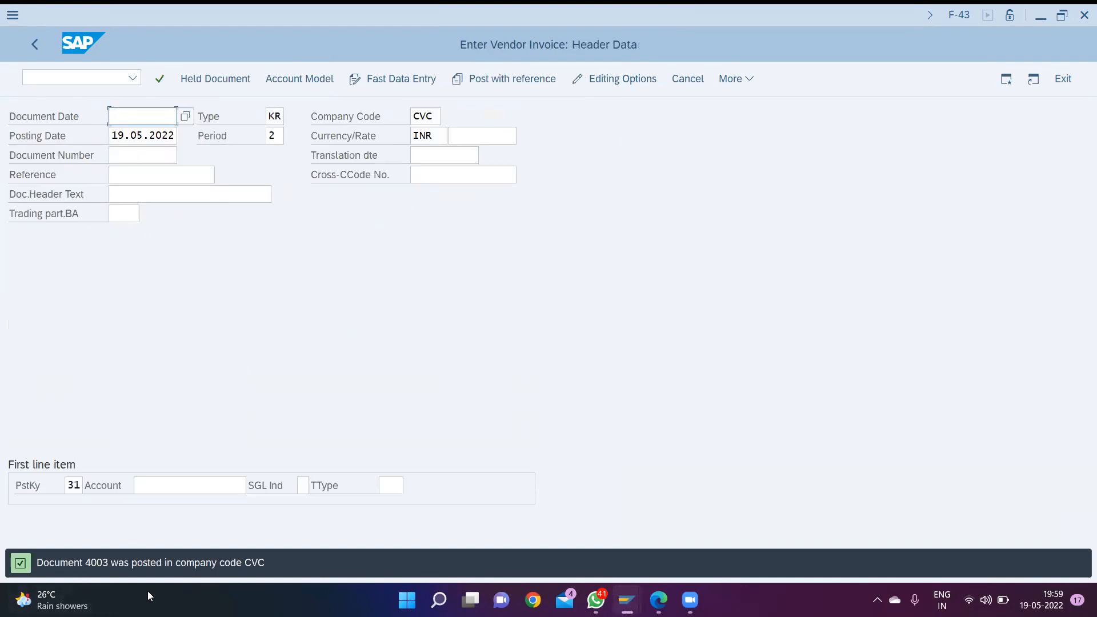
- Open vendor line item display with transaction FBL1N and list all items of the newly created vendor in company code CVC
{"action": "key", "text": "ctrl+slash"}
{"action": "type", "text": "/nfbln"}
{"action": "key", "text": "BackSpace"}
{"action": "type", "text": "1n"}
{"action": "key", "text": "Return"}
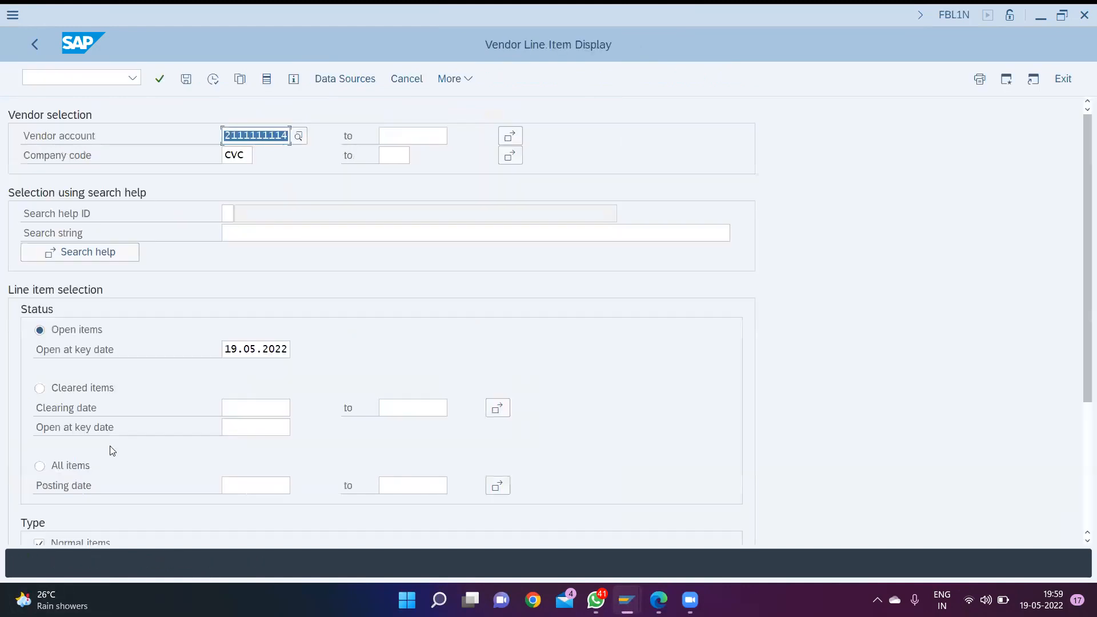
{"action": "left_click", "coordinate": [39, 466]}
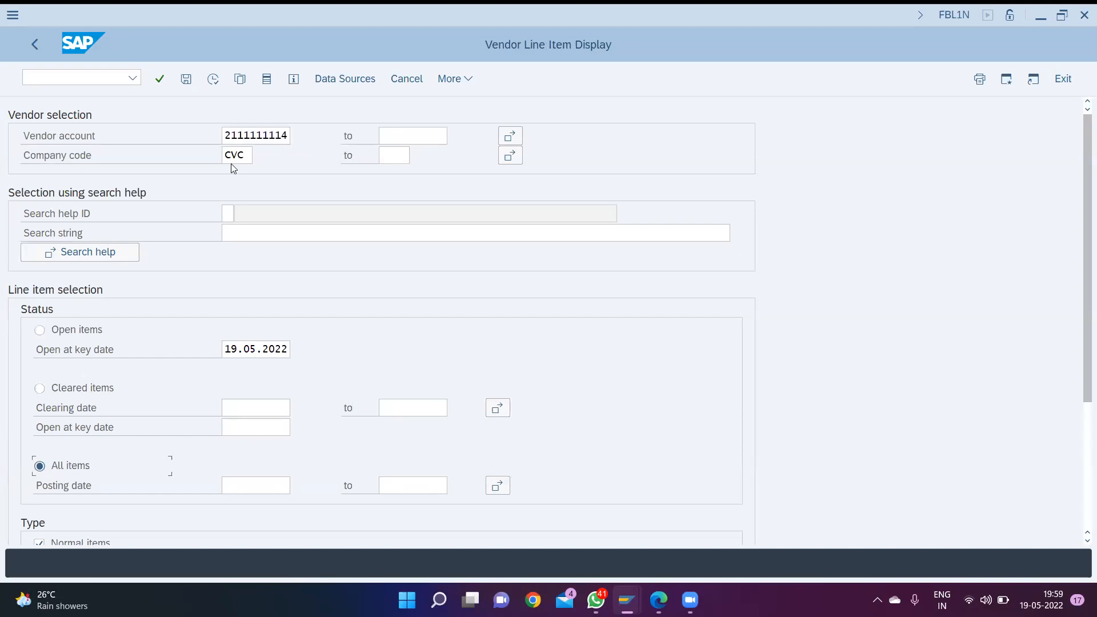
{"action": "left_click", "coordinate": [212, 79]}
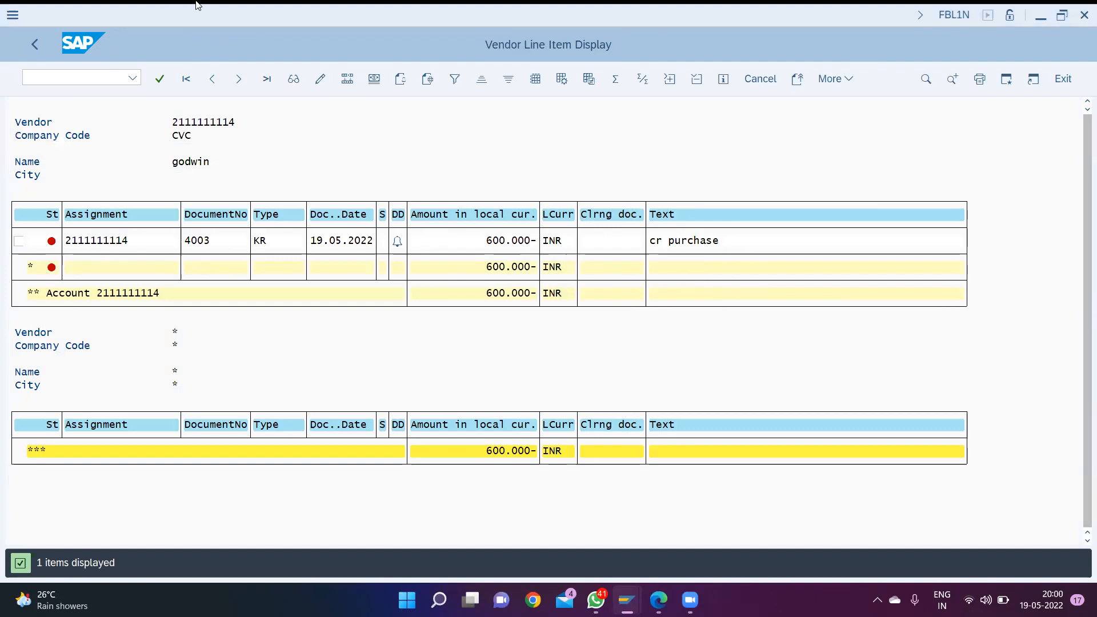
- Open outgoing payment posting with transaction F-53
{"action": "left_click", "coordinate": [78, 77]}
{"action": "type", "text": "/nf-53"}
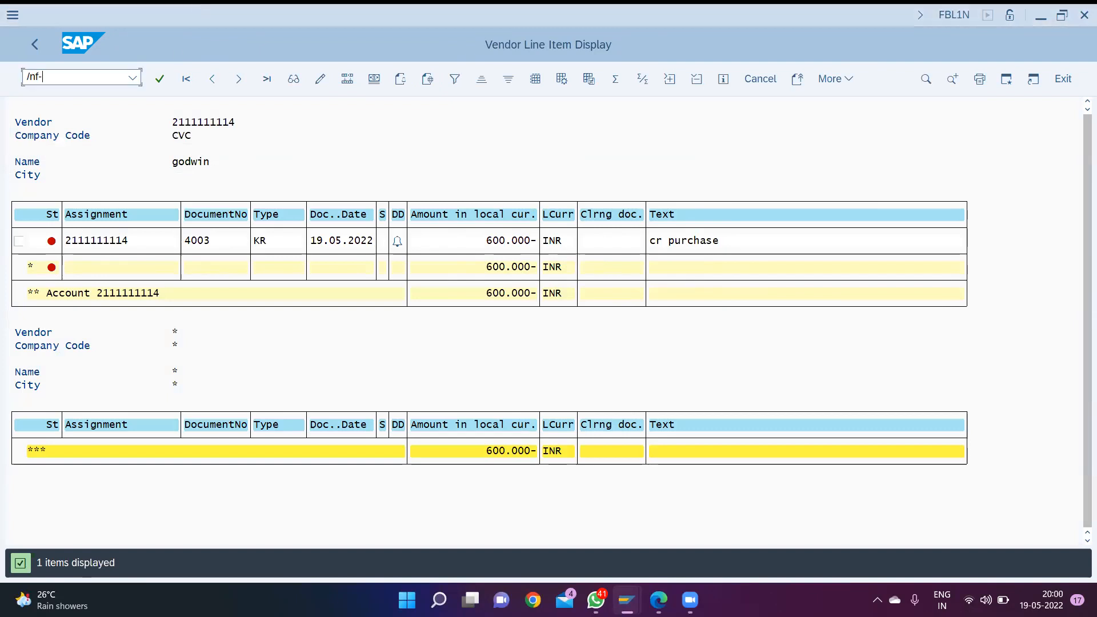
{"action": "key", "text": "Return"}
- Set the payment's document date to 19.05.2022 and choose the cash at bank G/L account in the bank data
{"action": "type", "text": "19."}
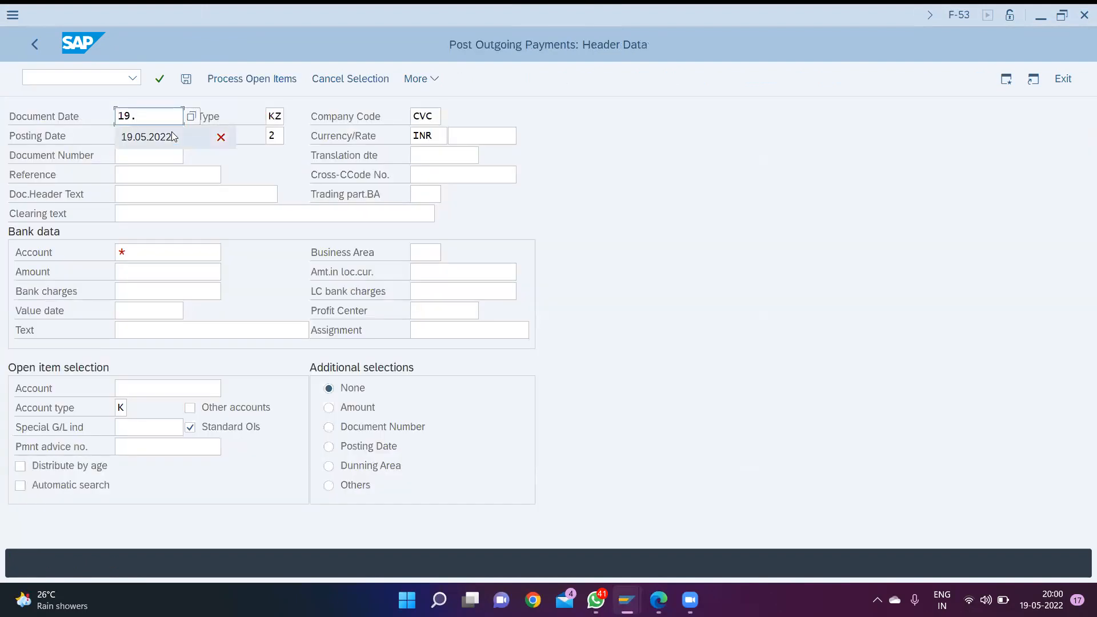
{"action": "left_click", "coordinate": [173, 136]}
{"action": "key", "text": "Tab"}
{"action": "key", "text": "Tab"}
{"action": "key", "text": "Tab"}
{"action": "key", "text": "Tab"}
{"action": "key", "text": "Tab"}
{"action": "key", "text": "Tab"}
{"action": "key", "text": "Tab"}
{"action": "key", "text": "Tab"}
{"action": "key", "text": "Tab"}
{"action": "key", "text": "Tab"}
{"action": "key", "text": "Tab"}
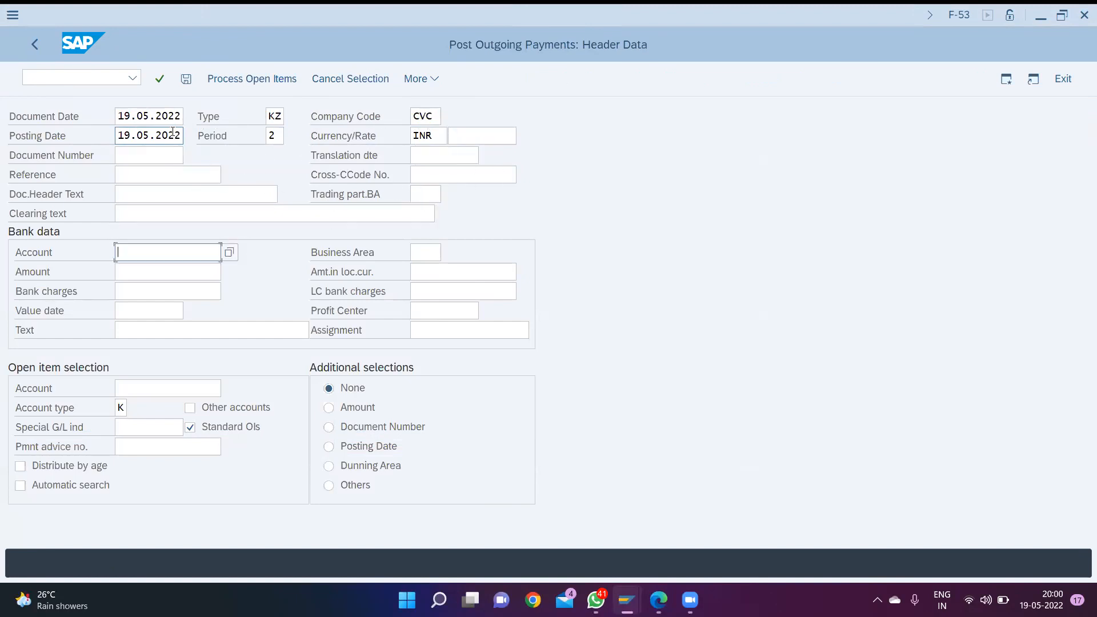
{"action": "type", "text": "*"}
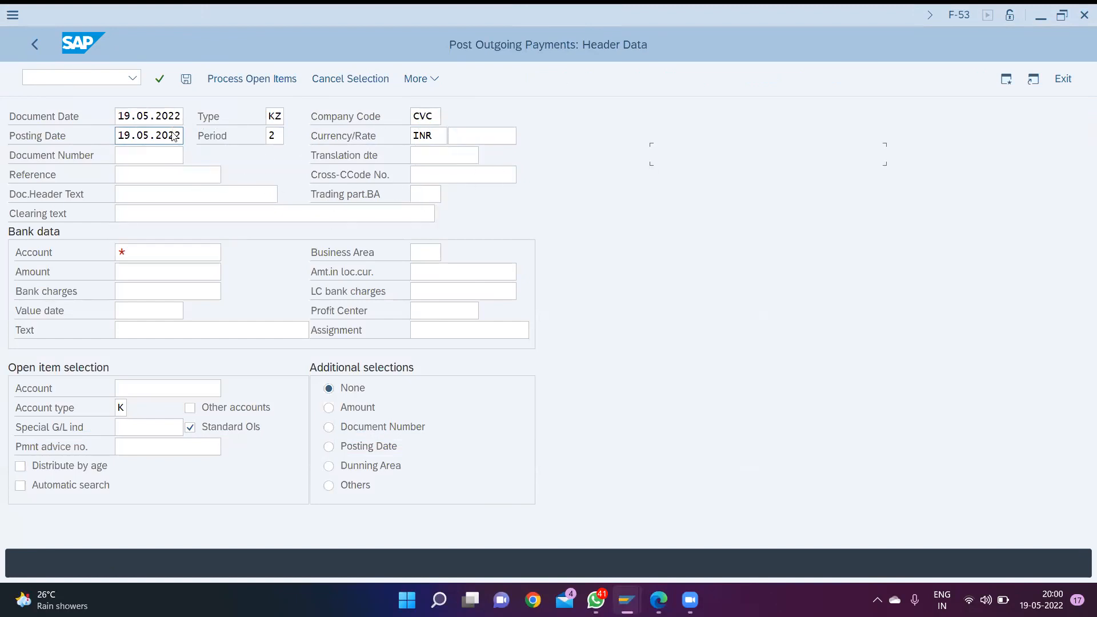
{"action": "key", "text": "F4"}
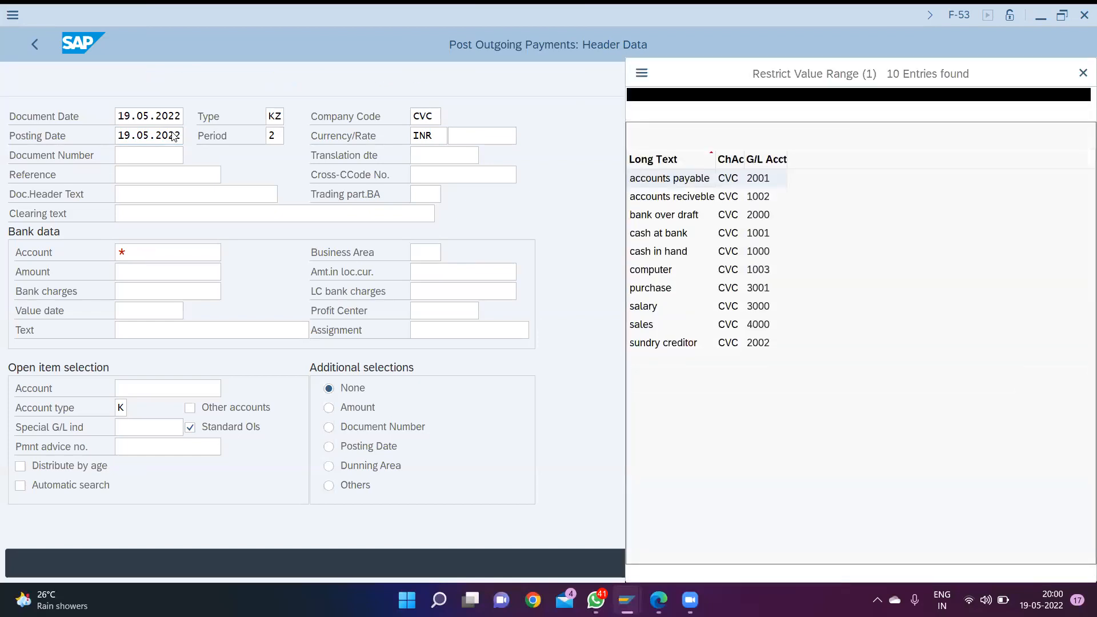
{"action": "key", "text": "Return"}
- Enter business area CVC1 and an amount of 600000 INR in the payment's bank data
{"action": "key", "text": "Tab"}
{"action": "type", "text": "cvc"}
{"action": "key", "text": "Down"}
{"action": "key", "text": "Down"}
{"action": "key", "text": "Down"}
{"action": "key", "text": "Down"}
{"action": "key", "text": "Up"}
{"action": "key", "text": "Return"}
{"action": "key", "text": "Tab"}
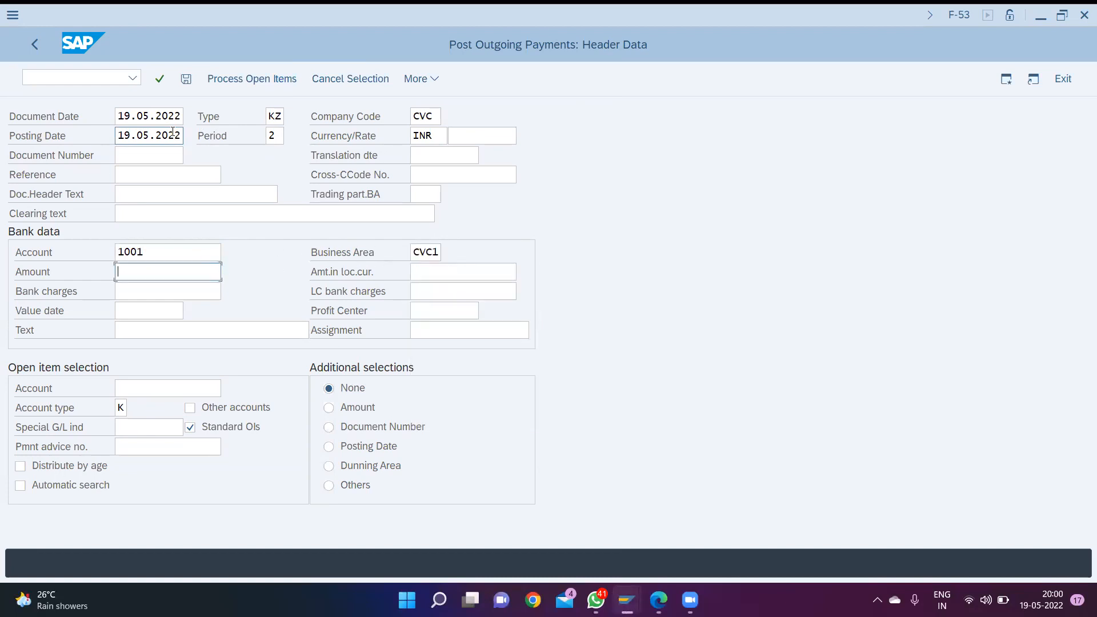
{"action": "type", "text": "6"}
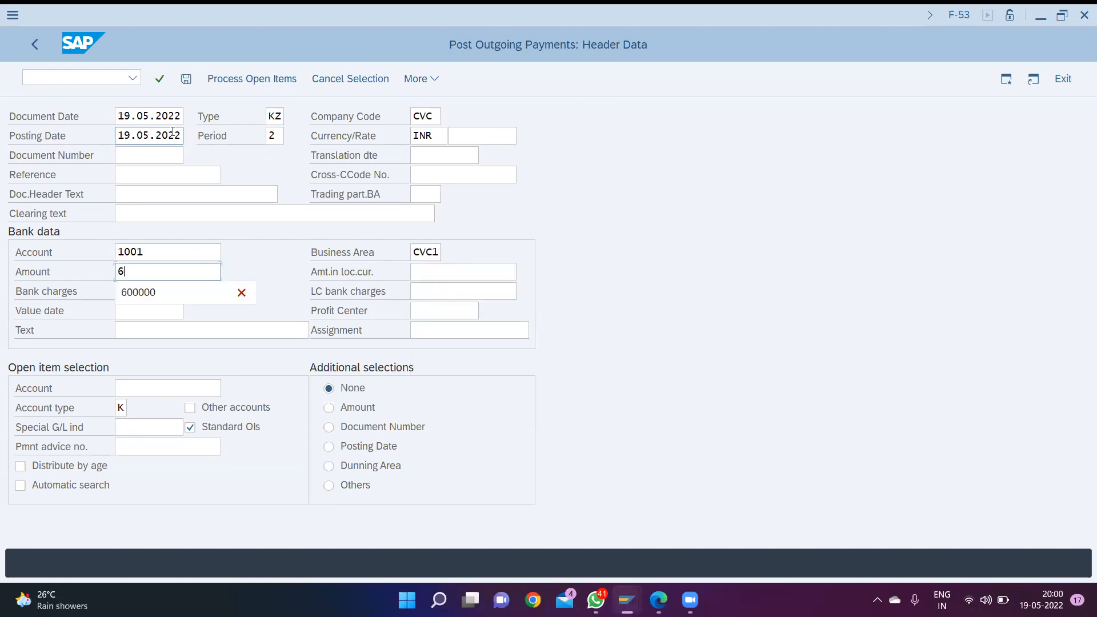
{"action": "type", "text": "00000"}
- Enter "payment for cr purchase" as the text of the payment's bank data
{"action": "key", "text": "Tab"}
{"action": "key", "text": "Tab"}
{"action": "key", "text": "Tab"}
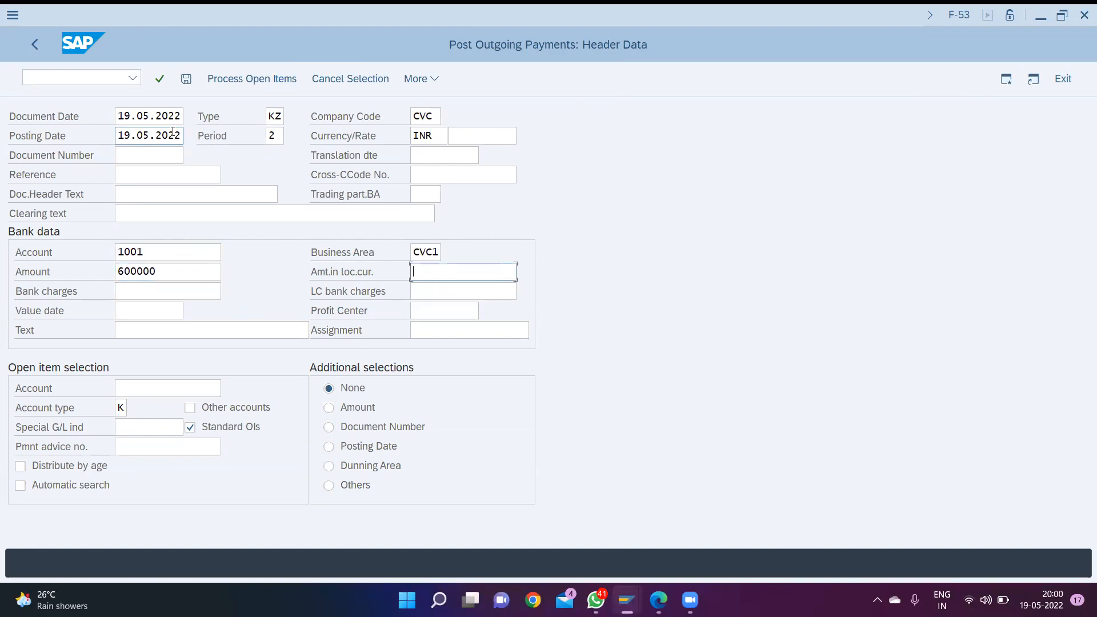
{"action": "key", "text": "Tab"}
{"action": "key", "text": "Tab"}
{"action": "key", "text": "Tab"}
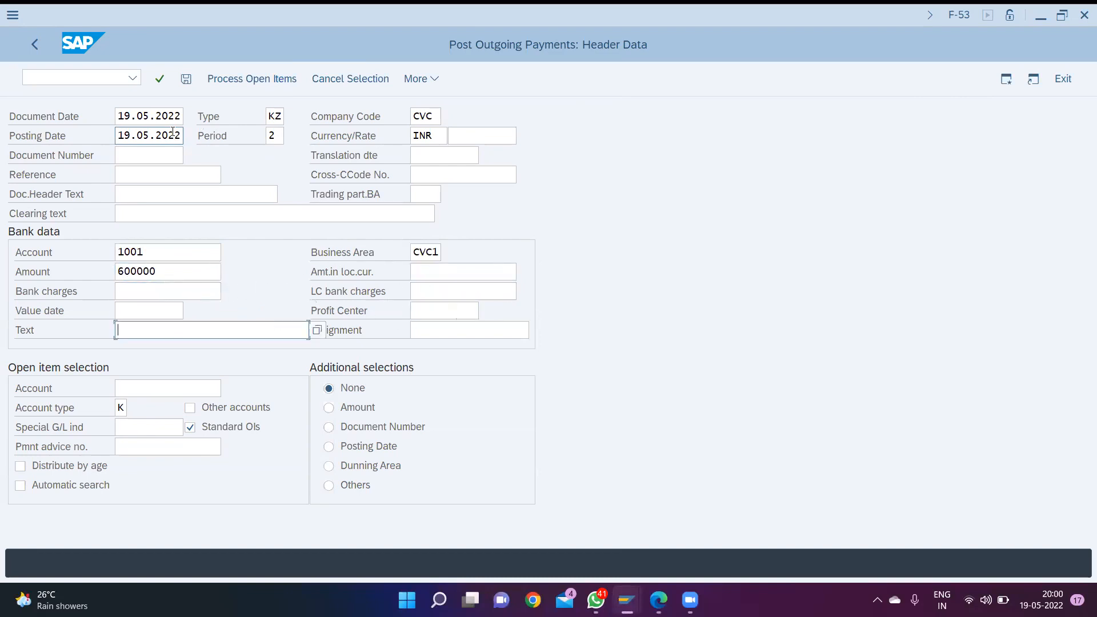
{"action": "type", "text": "p"}
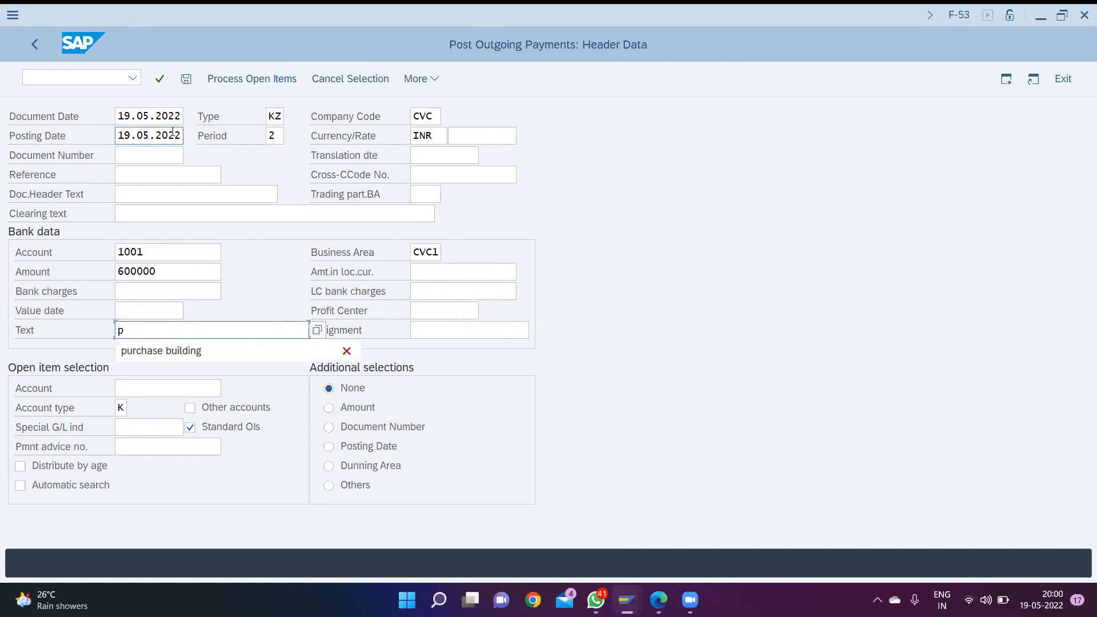
{"action": "type", "text": "aymen"}
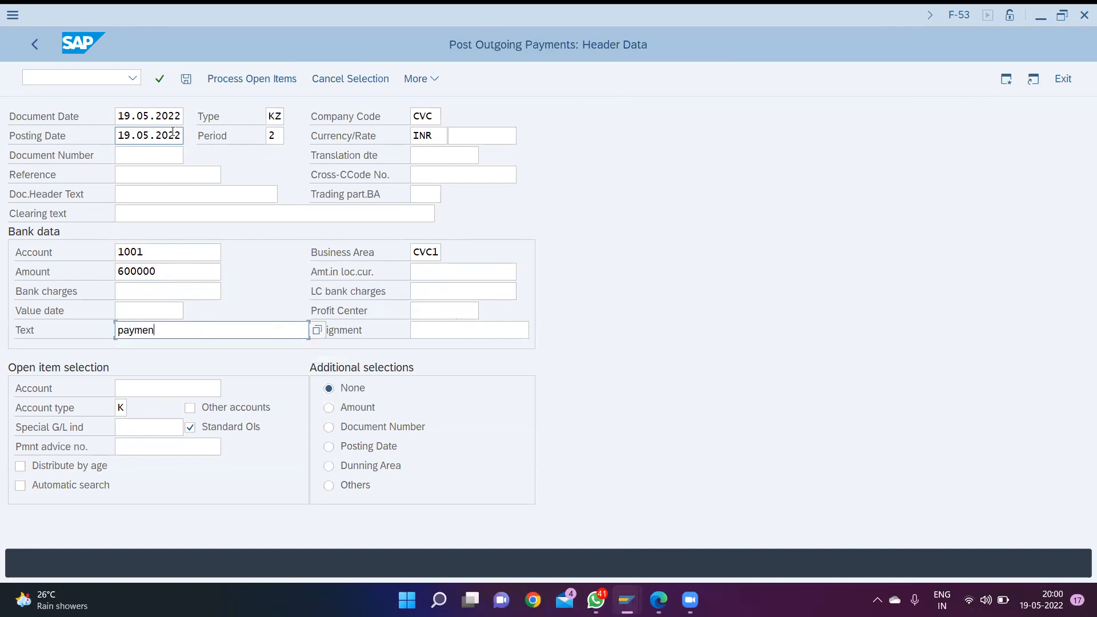
{"action": "type", "text": "t for cr purchase"}
{"action": "key", "text": "Tab"}
{"action": "key", "text": "Tab"}
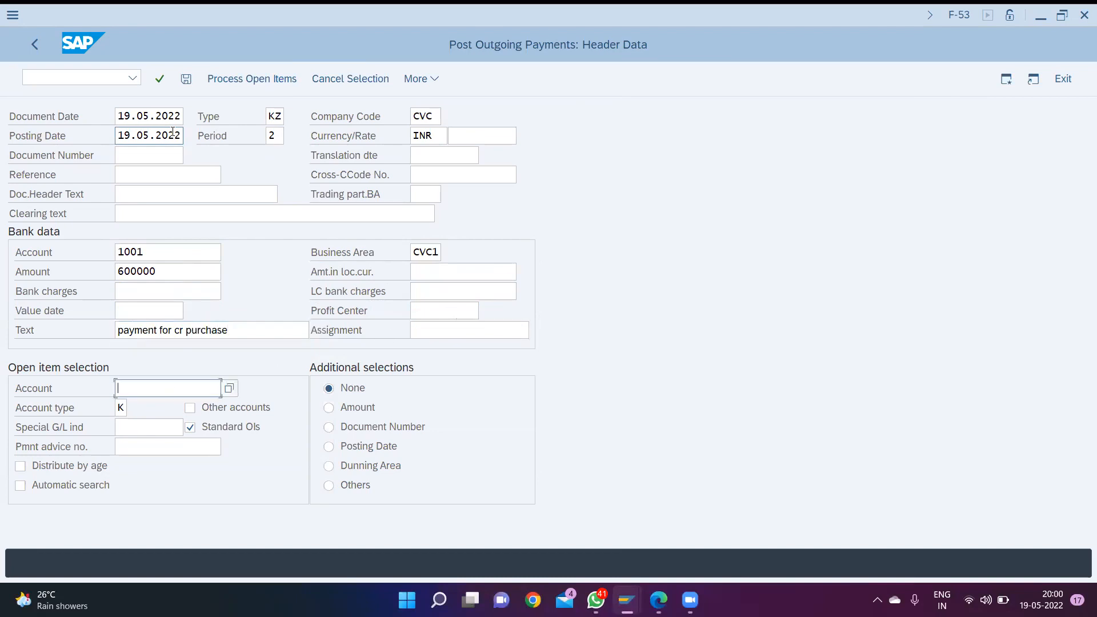
- Process the open items of the vendor just invoiced and post the outgoing payment against its 600000 INR invoice
{"action": "key", "text": "F4"}
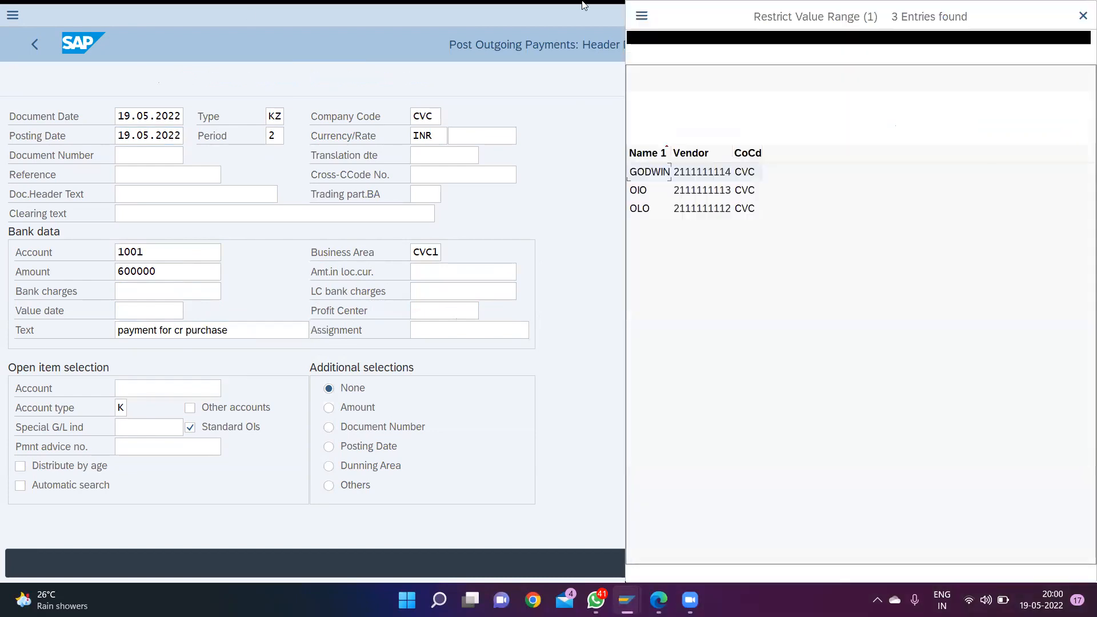
{"action": "left_click", "coordinate": [640, 175]}
{"action": "double_click", "coordinate": [640, 174]}
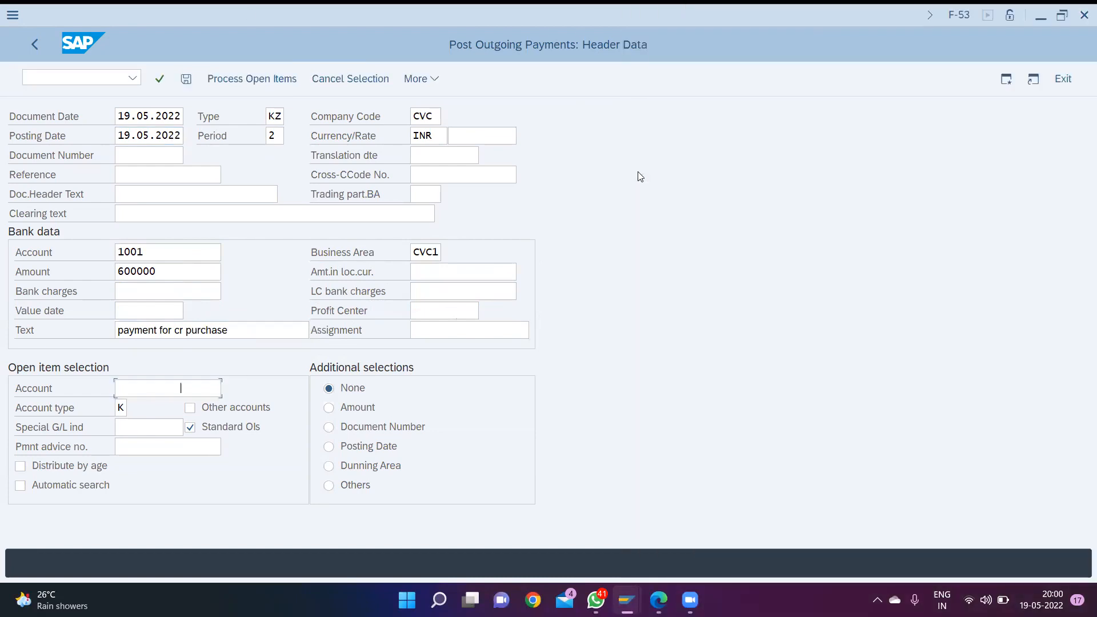
{"action": "left_click", "coordinate": [272, 84]}
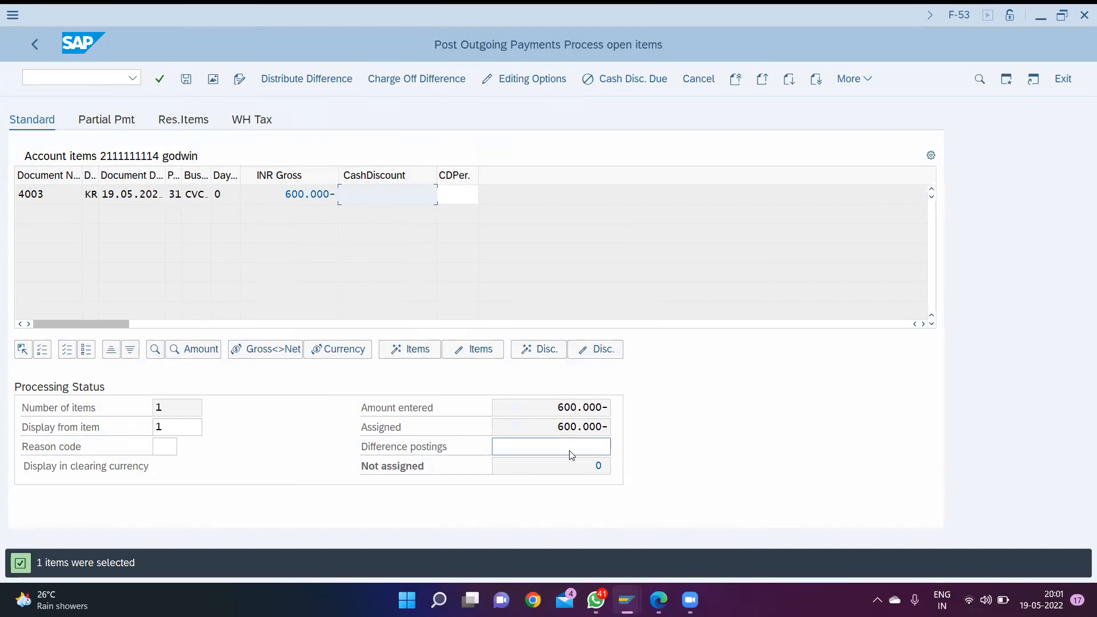
{"action": "key", "text": "ctrl+s"}
- Return to transaction FBL1N and list all items of the paid vendor in company code CVC to check the clearing
{"action": "key", "text": "ctrl+slash"}
{"action": "type", "text": "/"}
{"action": "key", "text": "Down"}
{"action": "key", "text": "Down"}
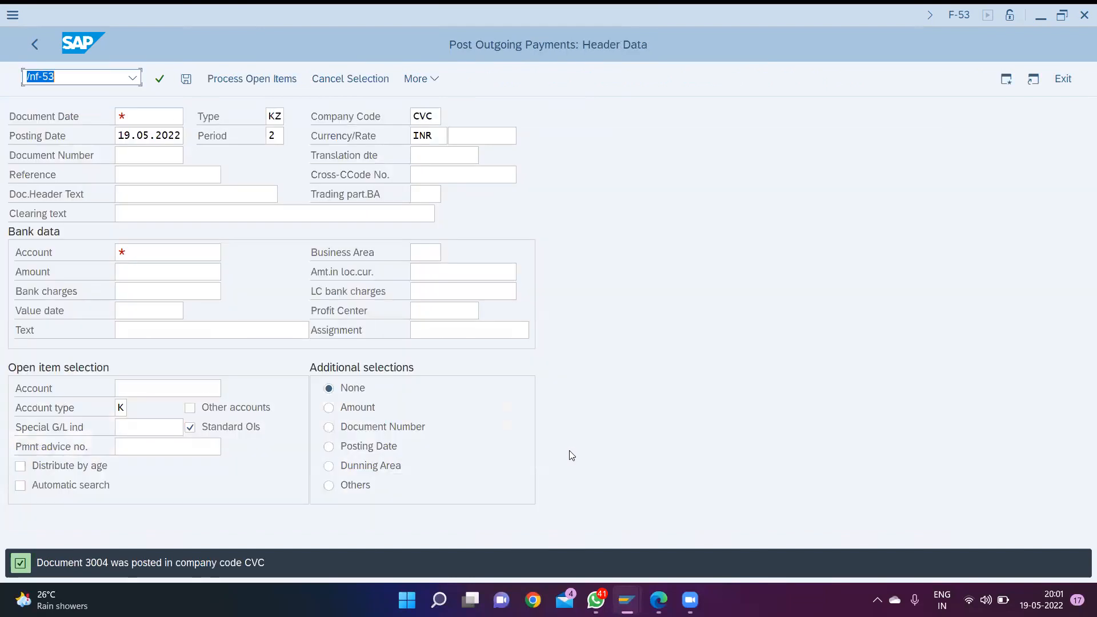
{"action": "key", "text": "Return"}
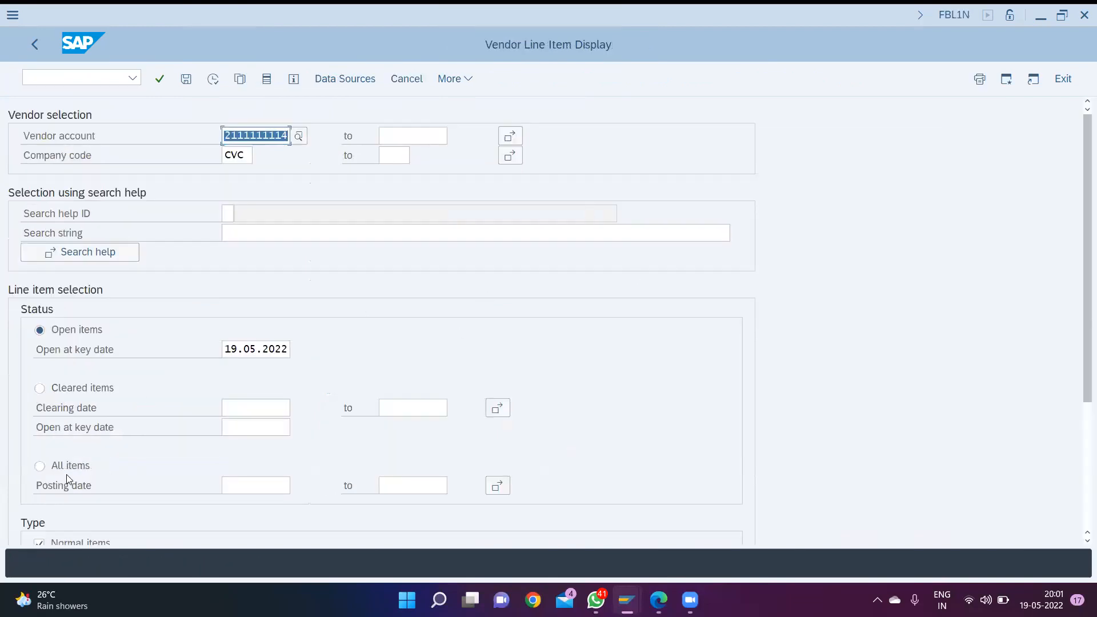
{"action": "left_click", "coordinate": [41, 469]}
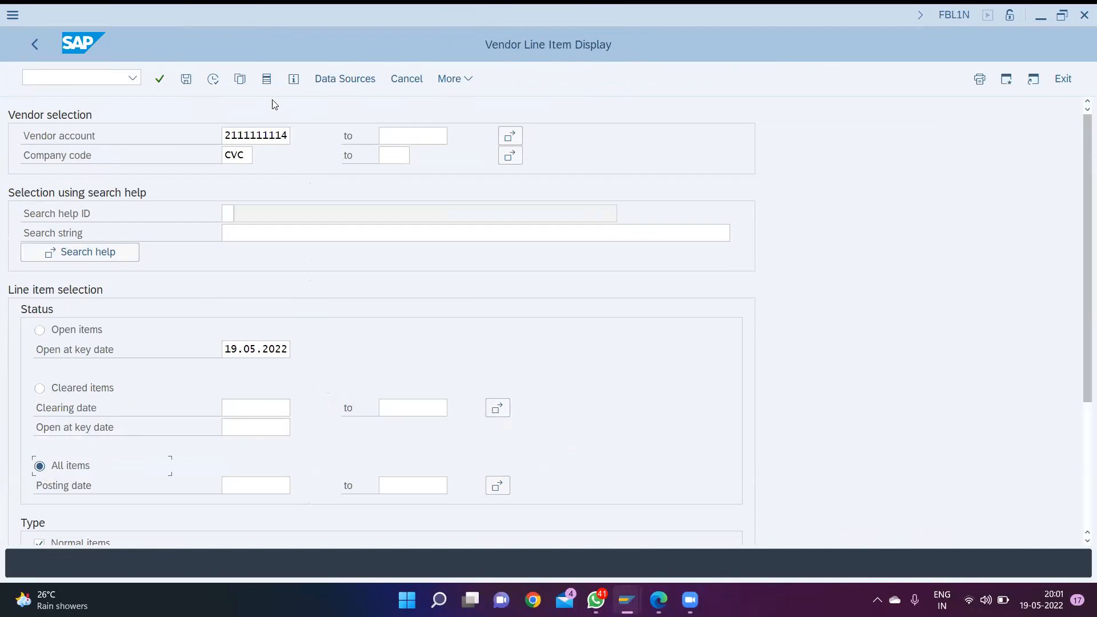
{"action": "left_click", "coordinate": [212, 81]}
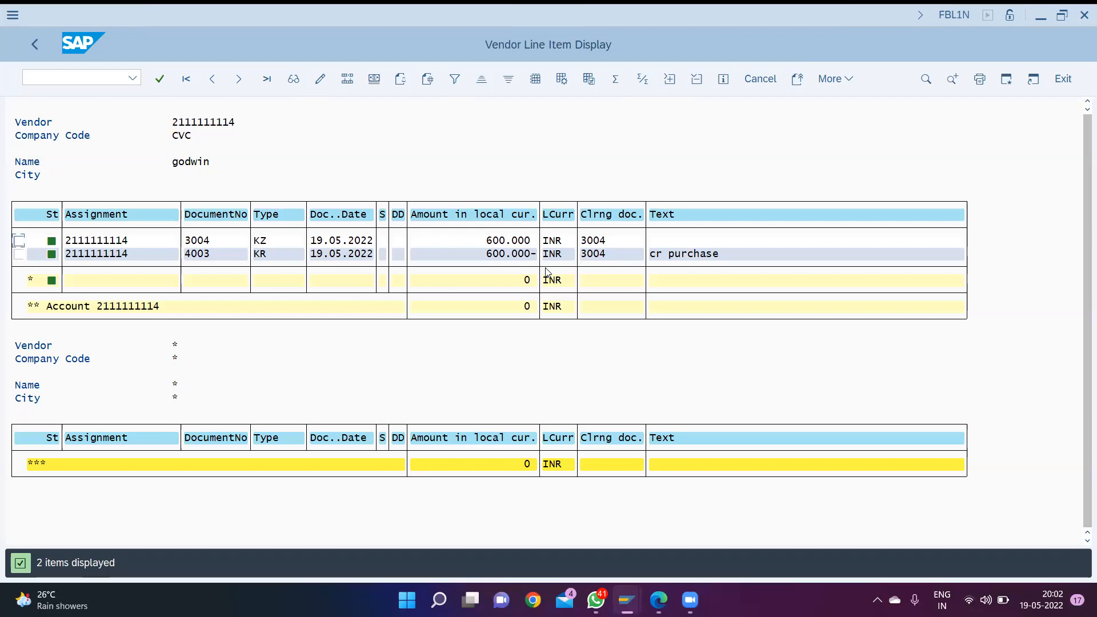
- Open vendor invoice entry with transaction F-43
{"action": "key", "text": "ctrl+slash"}
{"action": "type", "text": "/"}
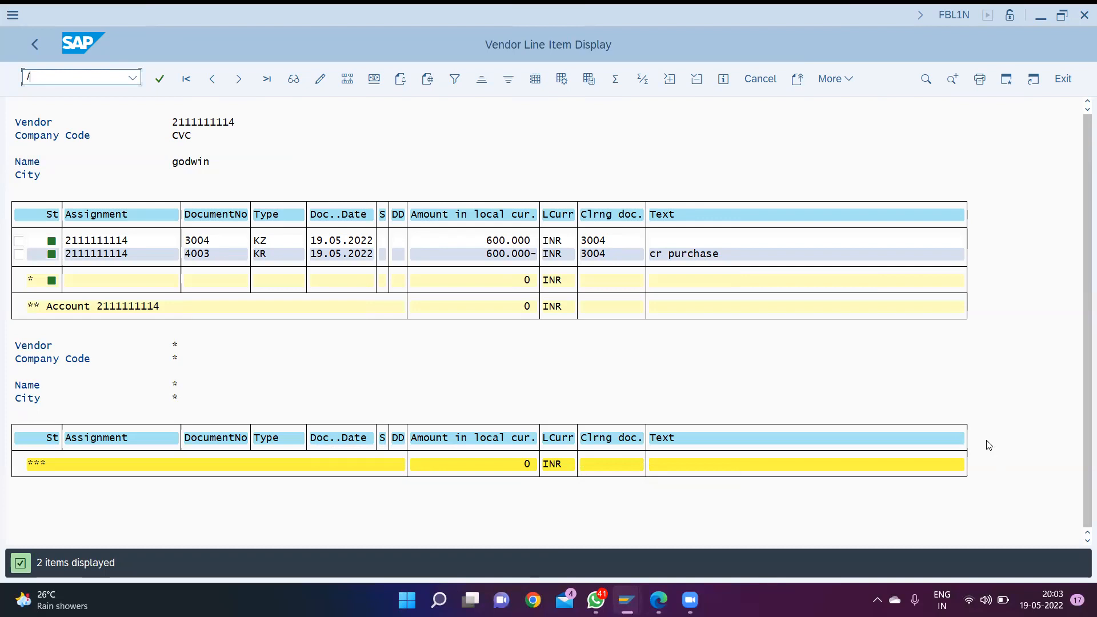
{"action": "type", "text": "n"}
{"action": "type", "text": "f-43"}
{"action": "key", "text": "Return"}
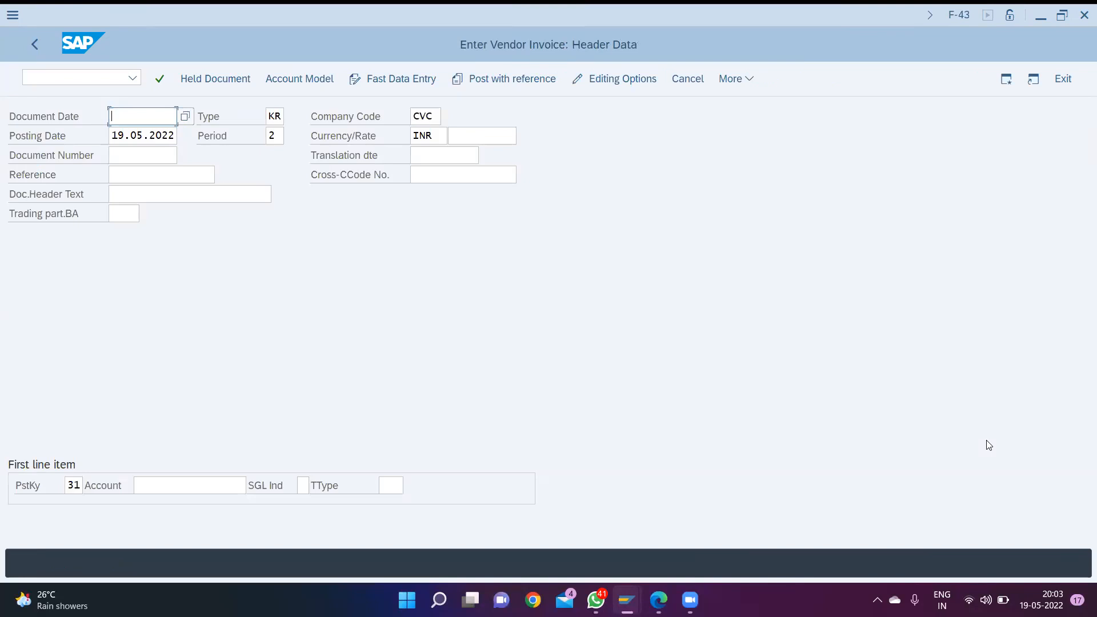
- Set the new invoice's document date to 19.05.2022 and choose the first listed vendor as the account for posting key 31
{"action": "type", "text": "19"}
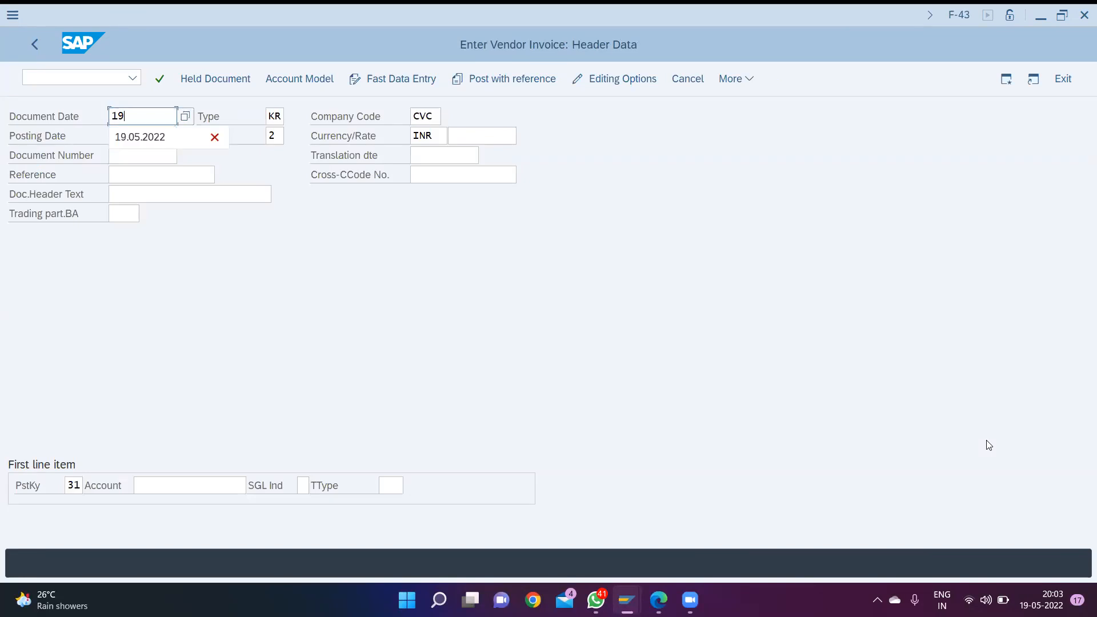
{"action": "key", "text": "Down"}
{"action": "key", "text": "Return"}
{"action": "key", "text": "Tab"}
{"action": "key", "text": "Tab"}
{"action": "key", "text": "Tab"}
{"action": "key", "text": "Tab"}
{"action": "key", "text": "Tab"}
{"action": "key", "text": "Tab"}
{"action": "key", "text": "Tab"}
{"action": "key", "text": "Tab"}
{"action": "key", "text": "Tab"}
{"action": "key", "text": "Tab"}
{"action": "key", "text": "Tab"}
{"action": "key", "text": "Tab"}
{"action": "key", "text": "Tab"}
{"action": "key", "text": "Tab"}
{"action": "key", "text": "F4"}
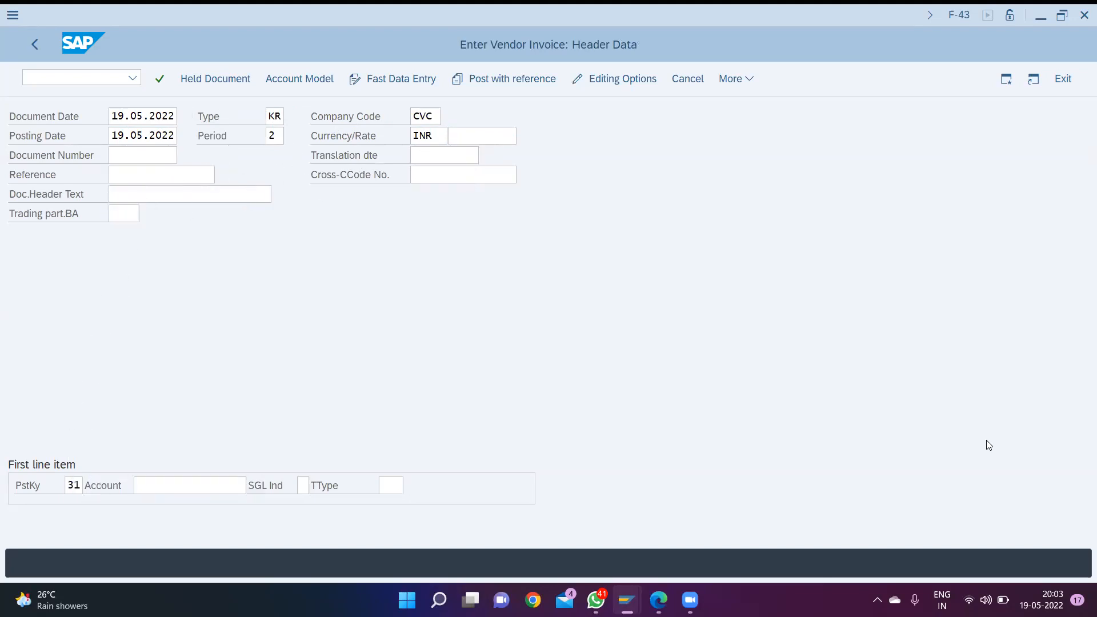
{"action": "key", "text": "Return"}
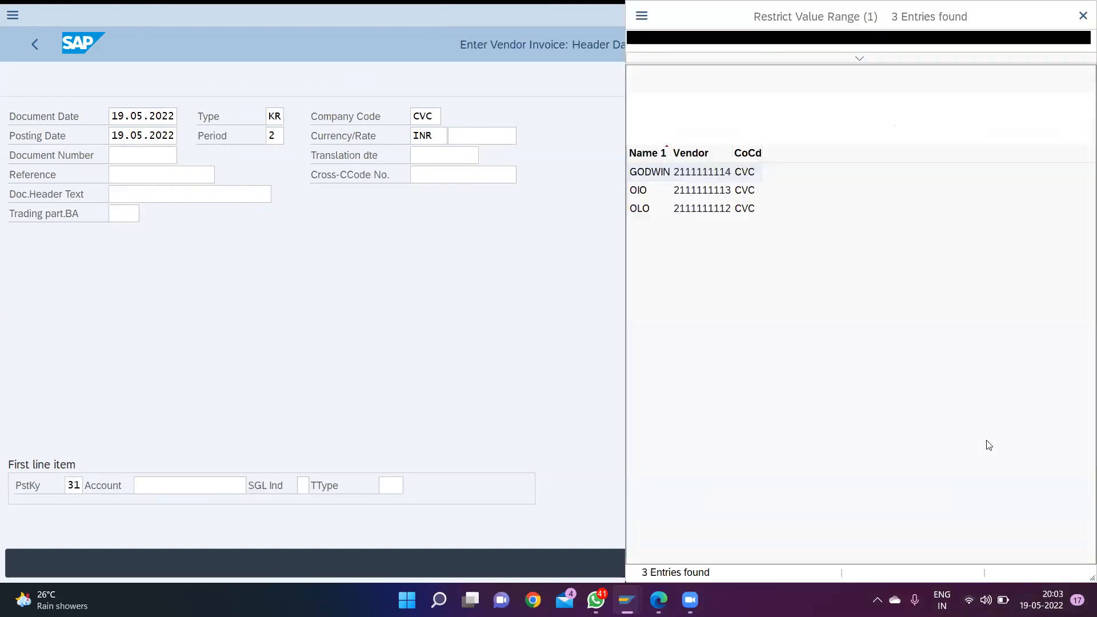
{"action": "key", "text": "Return"}
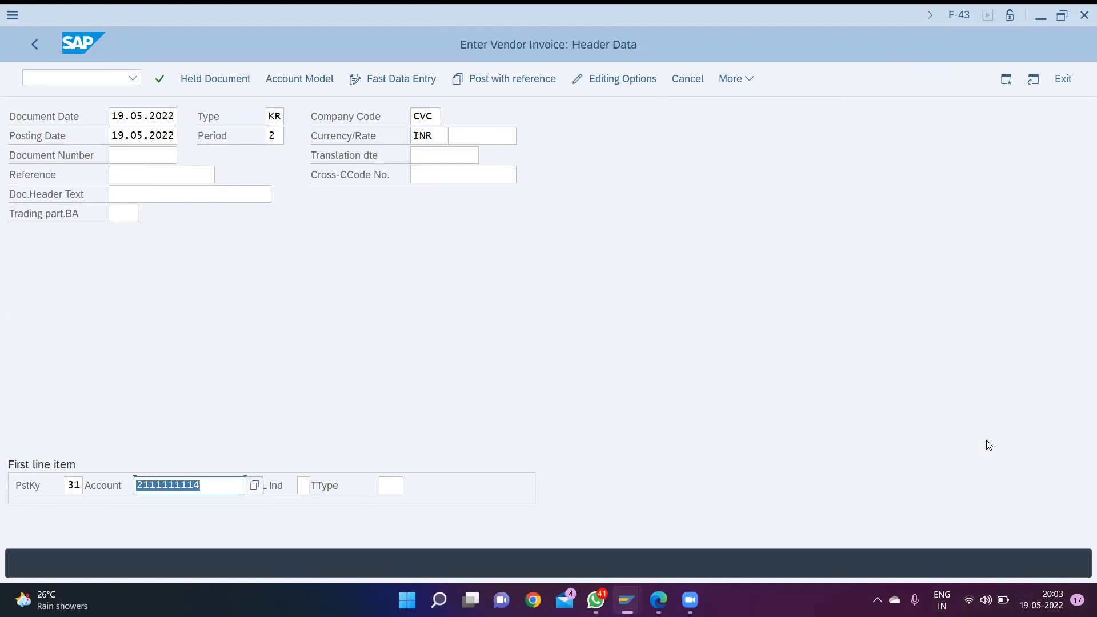
- Set the vendor line item's amount to 900000 INR and its business area to CVC1
{"action": "key", "text": "Return"}
{"action": "type", "text": "900000"}
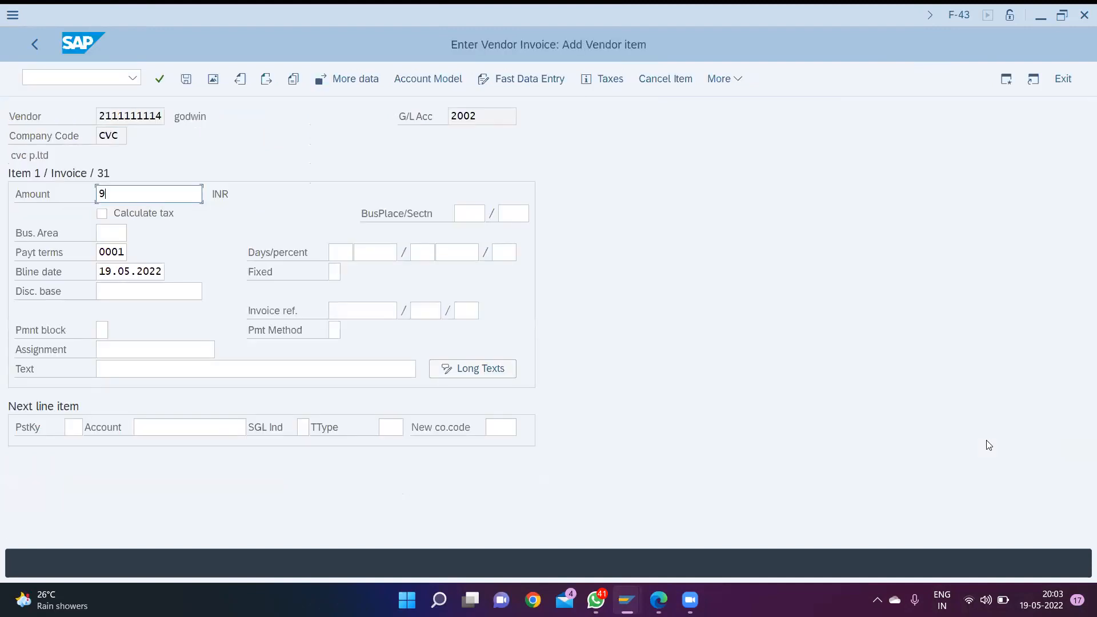
{"action": "key", "text": "Tab"}
{"action": "key", "text": "Tab"}
{"action": "key", "text": "Tab"}
{"action": "key", "text": "Tab"}
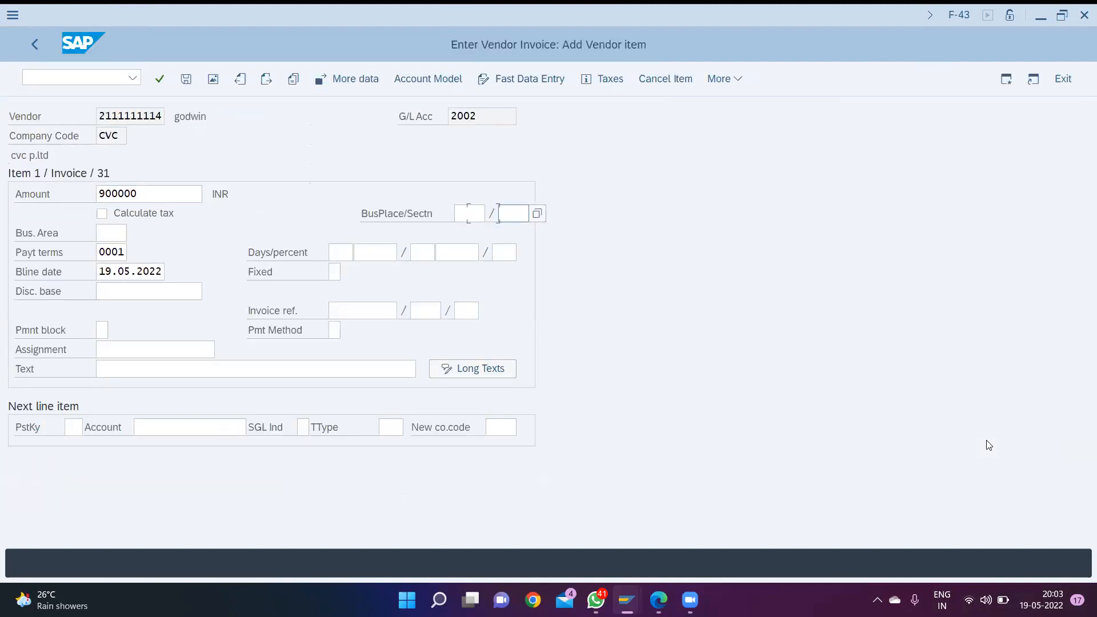
{"action": "type", "text": "cvc"}
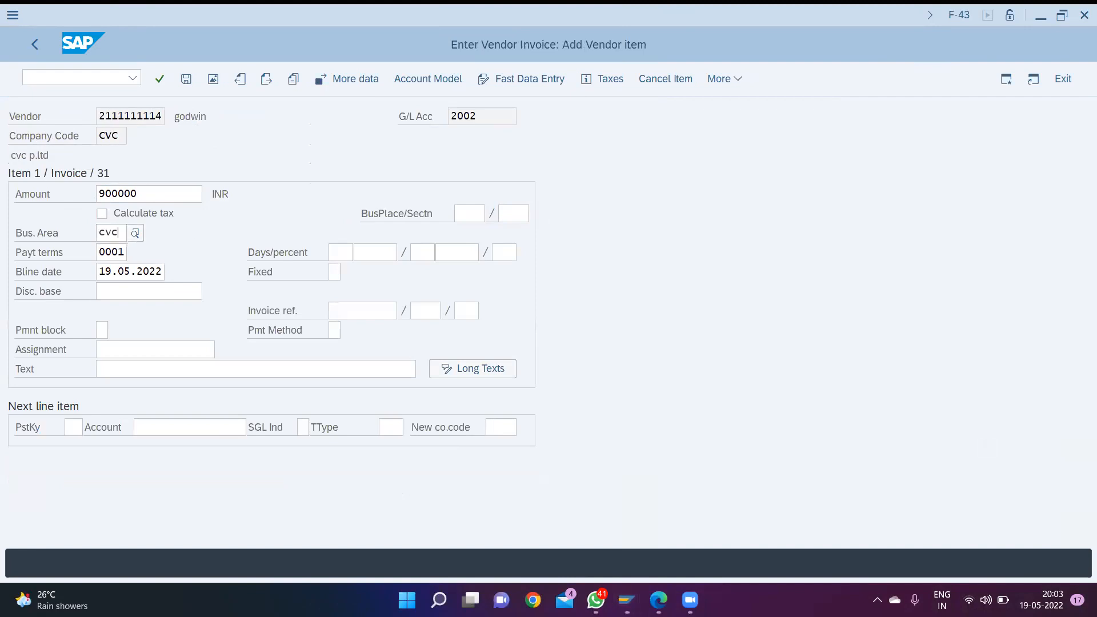
{"action": "key", "text": "Return"}
- Set the vendor line item's text to "cr purchase"
{"action": "key", "text": "Tab"}
{"action": "key", "text": "Tab"}
{"action": "key", "text": "Tab"}
{"action": "key", "text": "Tab"}
{"action": "key", "text": "Tab"}
{"action": "key", "text": "Tab"}
{"action": "key", "text": "Tab"}
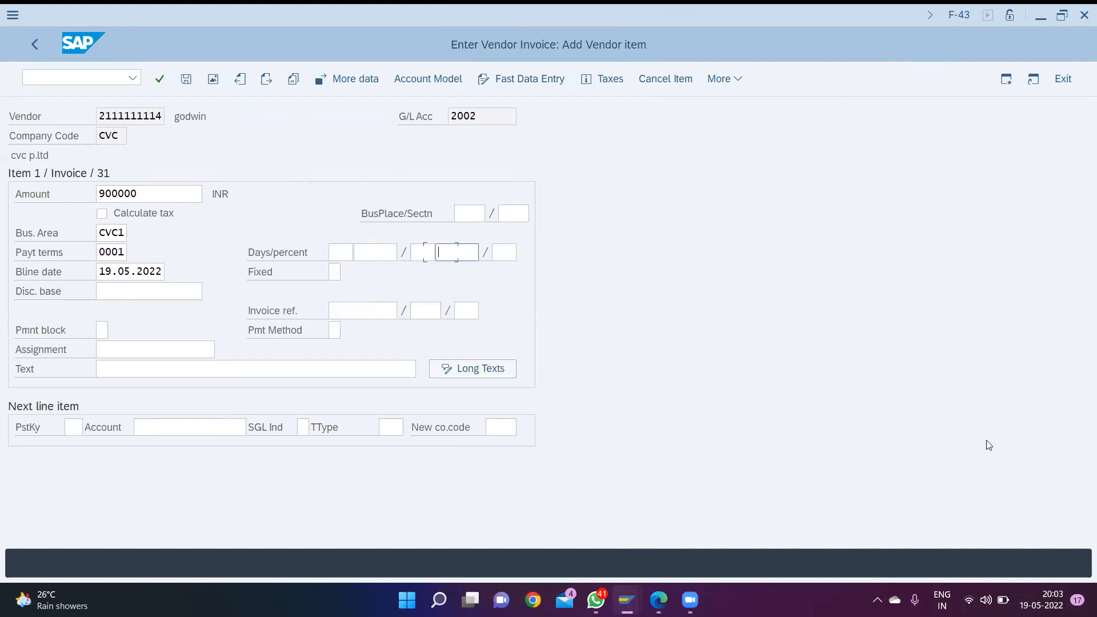
{"action": "key", "text": "Tab"}
{"action": "key", "text": "Tab"}
{"action": "key", "text": "Tab"}
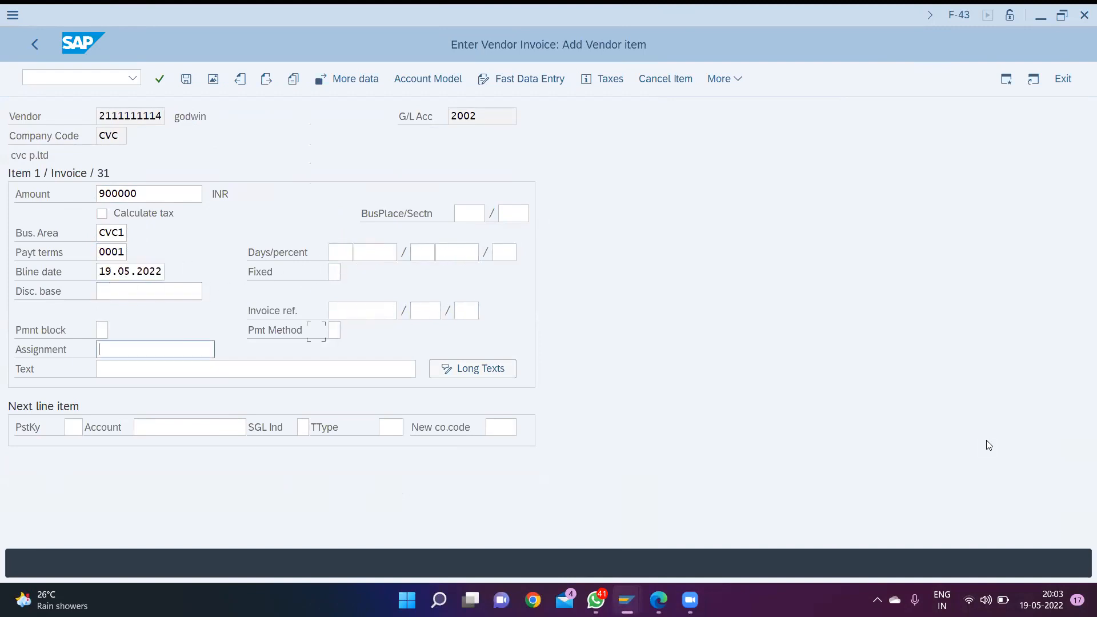
{"action": "key", "text": "Tab"}
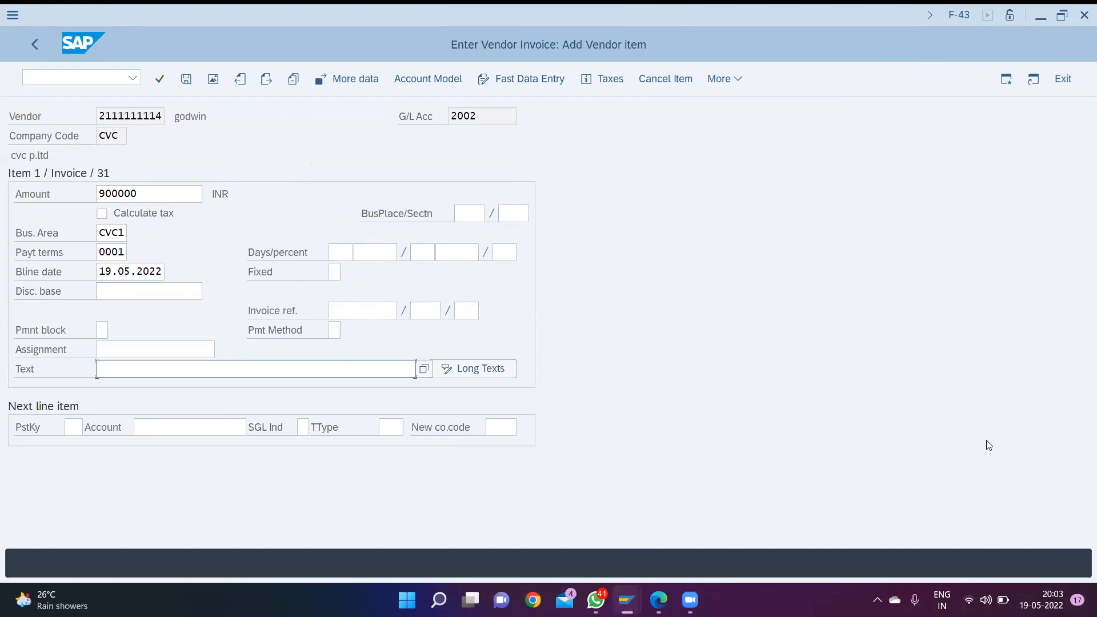
{"action": "type", "text": "cr"}
{"action": "key", "text": "Down"}
{"action": "key", "text": "Return"}
- Define the next line item with posting key 40 and the purchase G/L account 3001
{"action": "key", "text": "Tab"}
{"action": "key", "text": "Tab"}
{"action": "type", "text": "40"}
{"action": "key", "text": "Tab"}
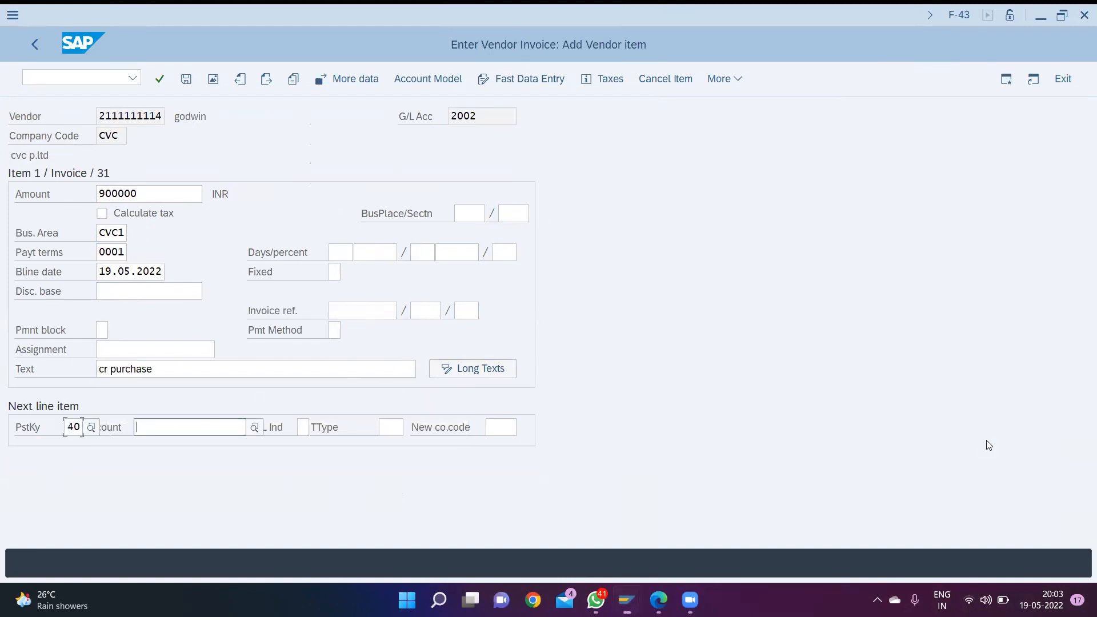
{"action": "key", "text": "F4"}
{"action": "key", "text": "Return"}
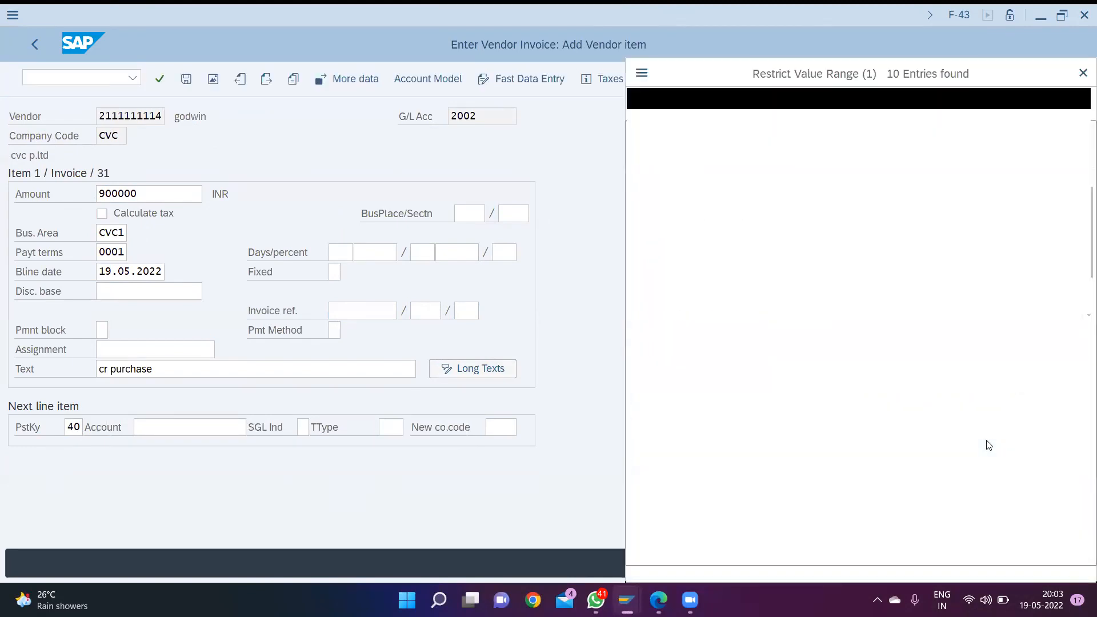
{"action": "key", "text": "Down"}
{"action": "key", "text": "Down"}
{"action": "key", "text": "Down"}
{"action": "key", "text": "Down"}
{"action": "key", "text": "Down"}
{"action": "key", "text": "Down"}
{"action": "key", "text": "Down"}
{"action": "key", "text": "Down"}
{"action": "key", "text": "Up"}
{"action": "key", "text": "Up"}
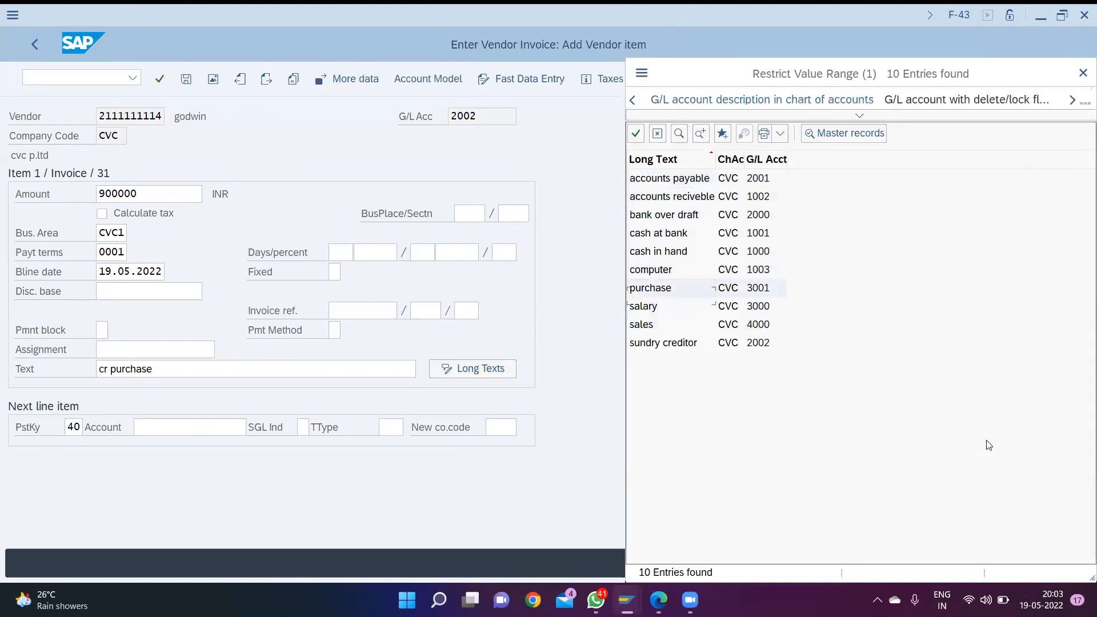
{"action": "key", "text": "Return"}
{"action": "key", "text": "Return"}
- Carry the full invoice amount into the purchase debit item using * and assign business area CVC1
{"action": "type", "text": "*"}
{"action": "key", "text": "Tab"}
{"action": "key", "text": "Tab"}
{"action": "key", "text": "Tab"}
{"action": "type", "text": "cvc"}
{"action": "key", "text": "Down"}
{"action": "key", "text": "Down"}
{"action": "key", "text": "Down"}
{"action": "key", "text": "Down"}
{"action": "key", "text": "Down"}
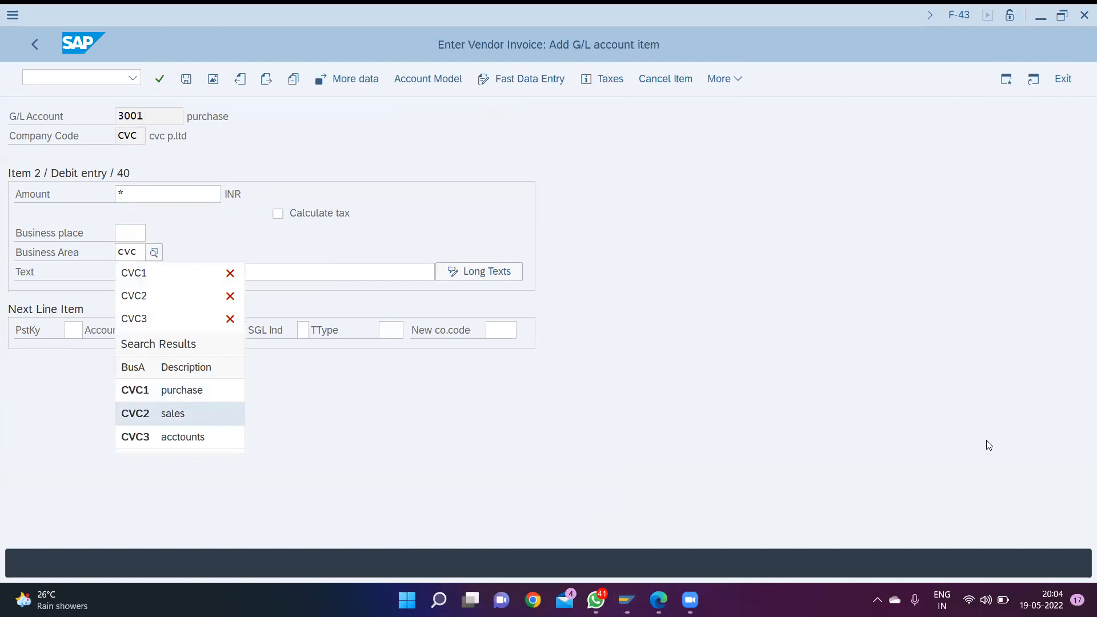
{"action": "key", "text": "Up"}
{"action": "key", "text": "Return"}
- Set the purchase debit item's text to "cr purchase" and post the vendor invoice
{"action": "key", "text": "Tab"}
{"action": "type", "text": "cr purchase"}
{"action": "key", "text": "Return"}
{"action": "key", "text": "ctrl+s"}
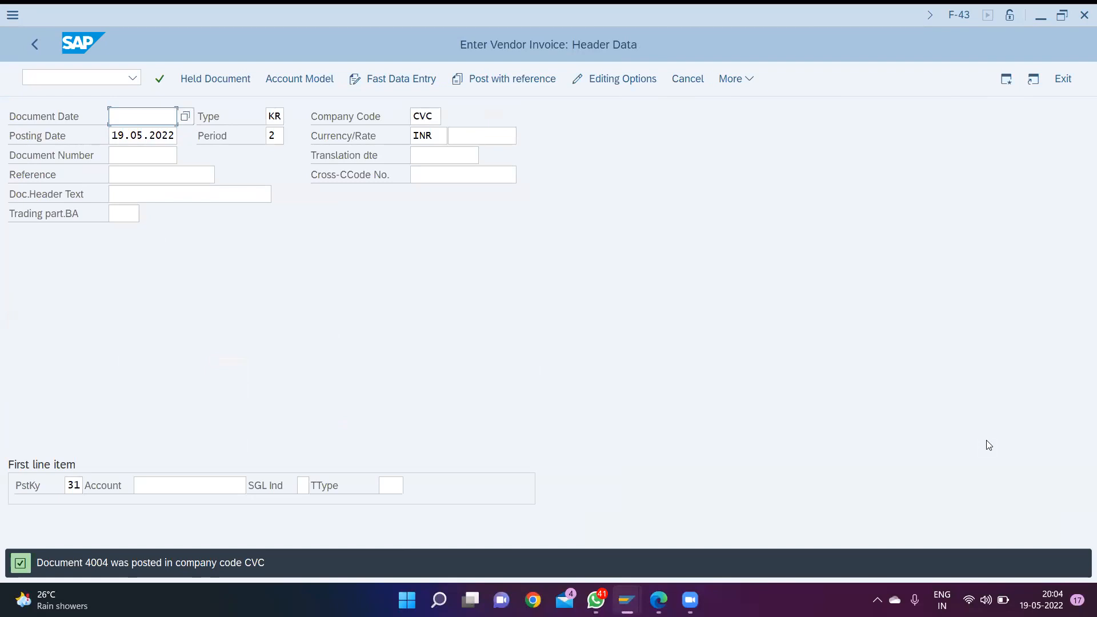
- Open outgoing payment posting with transaction F-53
{"action": "key", "text": "ctrl+slash"}
{"action": "type", "text": "/n"}
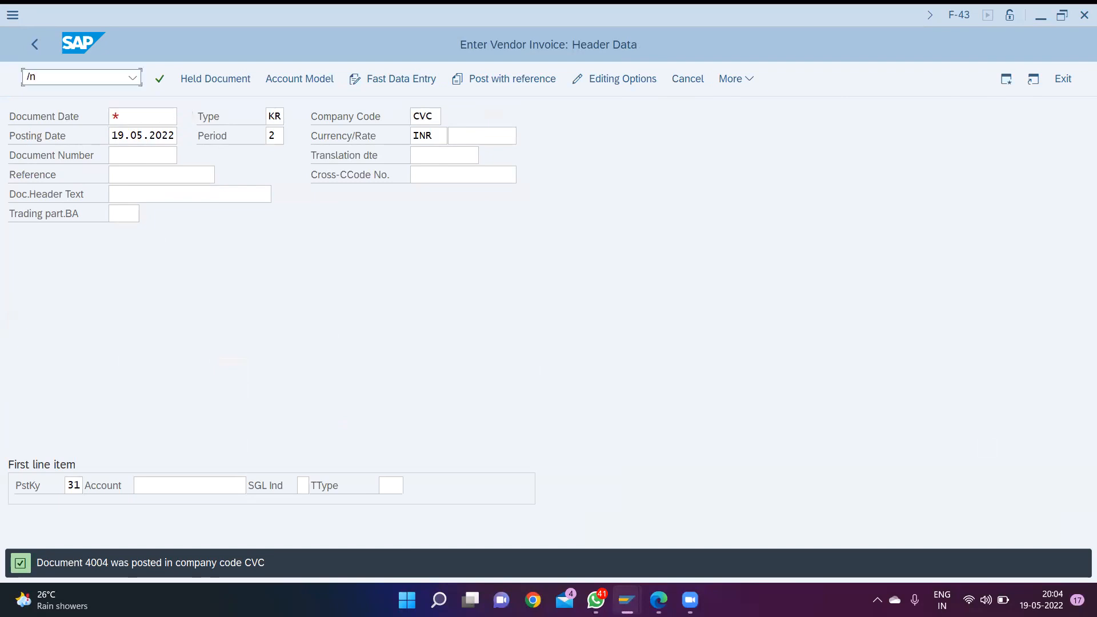
{"action": "type", "text": "F-53"}
{"action": "key", "text": "Return"}
- Set the outgoing payment's document date to 19.05.2022 and go to its bank data
{"action": "type", "text": "19"}
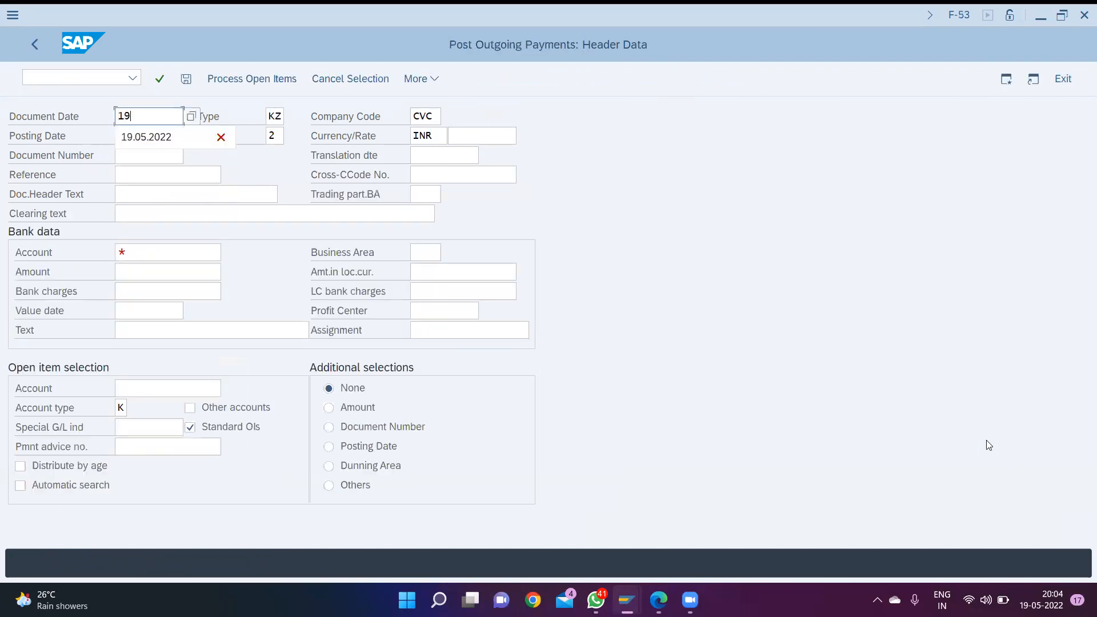
{"action": "key", "text": "Return"}
{"action": "key", "text": "Tab"}
{"action": "key", "text": "Tab"}
{"action": "key", "text": "Tab"}
{"action": "key", "text": "Tab"}
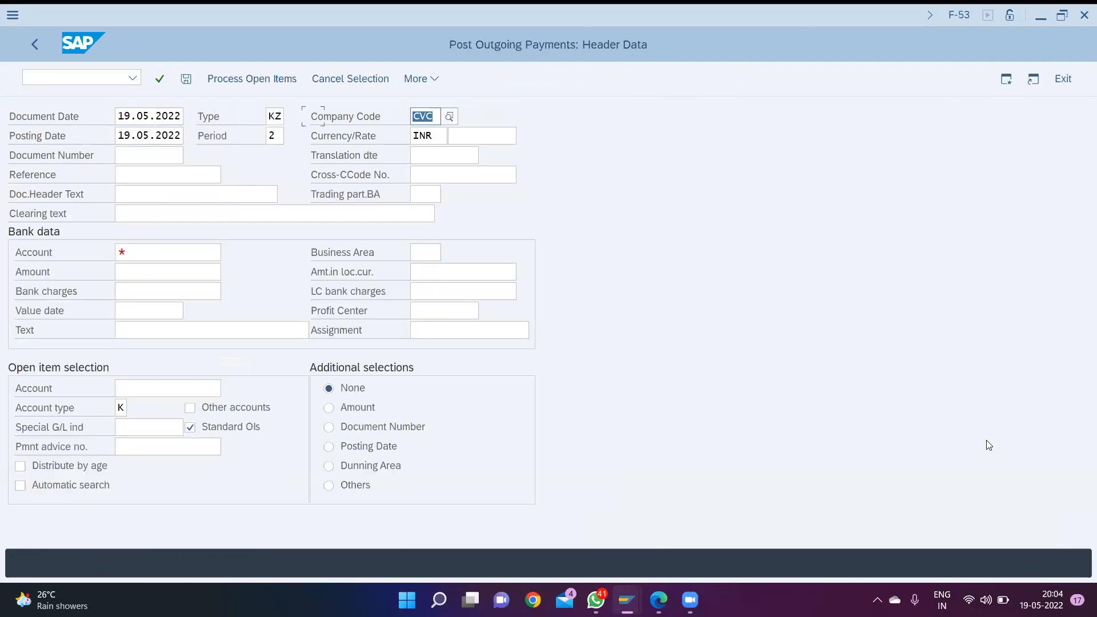
{"action": "key", "text": "Tab"}
{"action": "key", "text": "Tab"}
{"action": "key", "text": "Tab"}
{"action": "key", "text": "Tab"}
{"action": "key", "text": "Tab"}
{"action": "key", "text": "Tab"}
{"action": "key", "text": "Tab"}
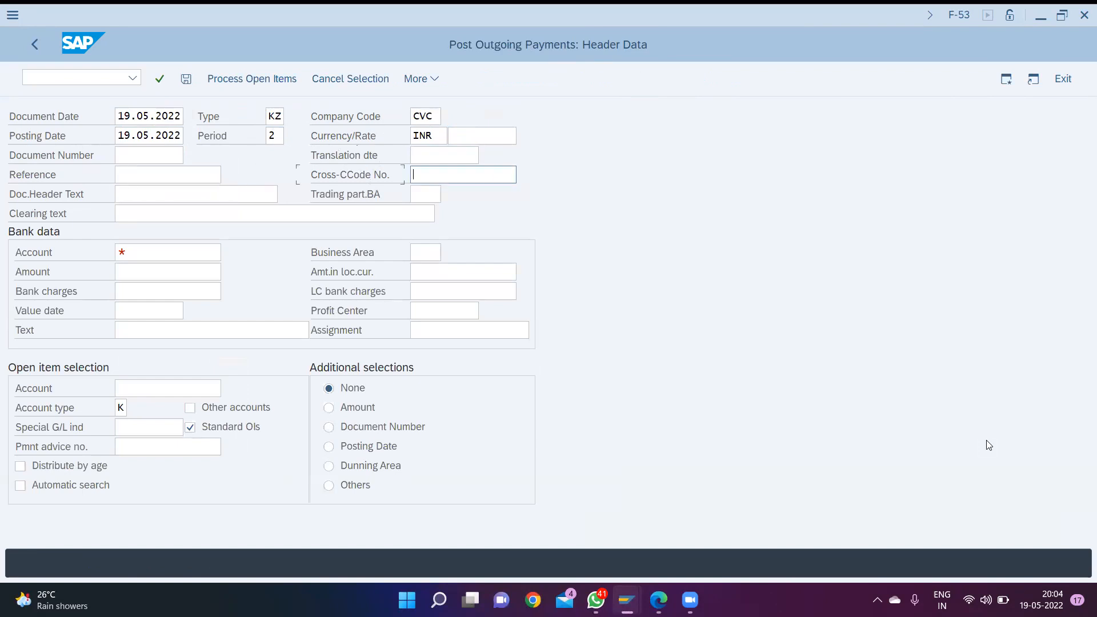
{"action": "key", "text": "Tab"}
{"action": "key", "text": "Tab"}
{"action": "key", "text": "Tab"}
{"action": "key", "text": "shift+Tab"}
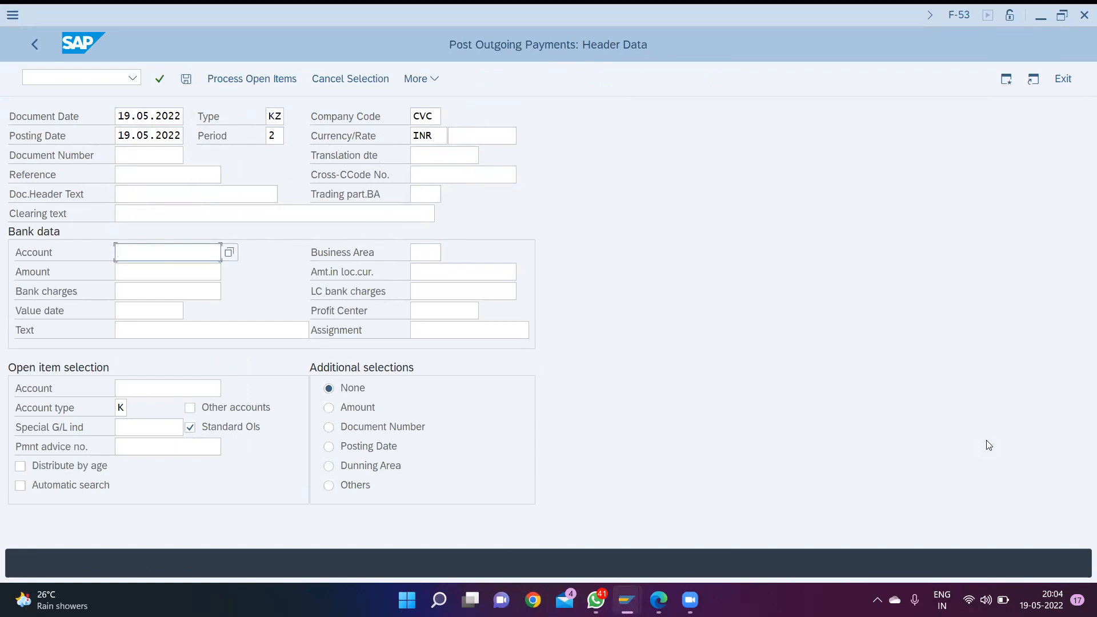
{"action": "type", "text": "1000"}
{"action": "key", "text": "BackSpace"}
{"action": "key", "text": "BackSpace"}
{"action": "key", "text": "BackSpace"}
{"action": "key", "text": "BackSpace"}
- Choose the cash at bank account 1001 in the payment's bank data and assign business area CVC1
{"action": "key", "text": "F4"}
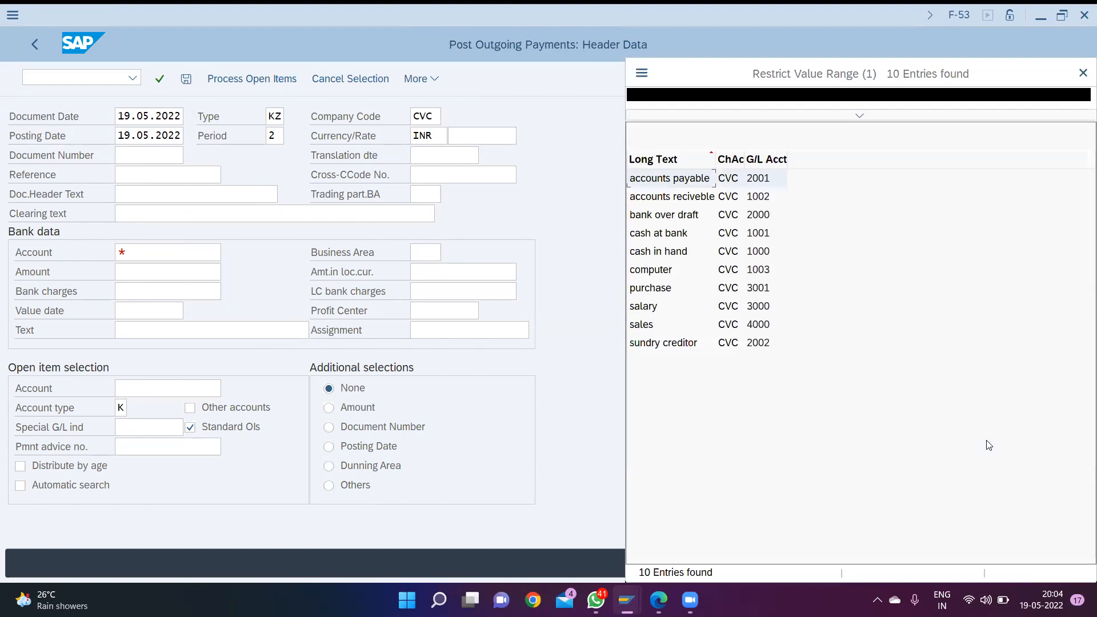
{"action": "key", "text": "Return"}
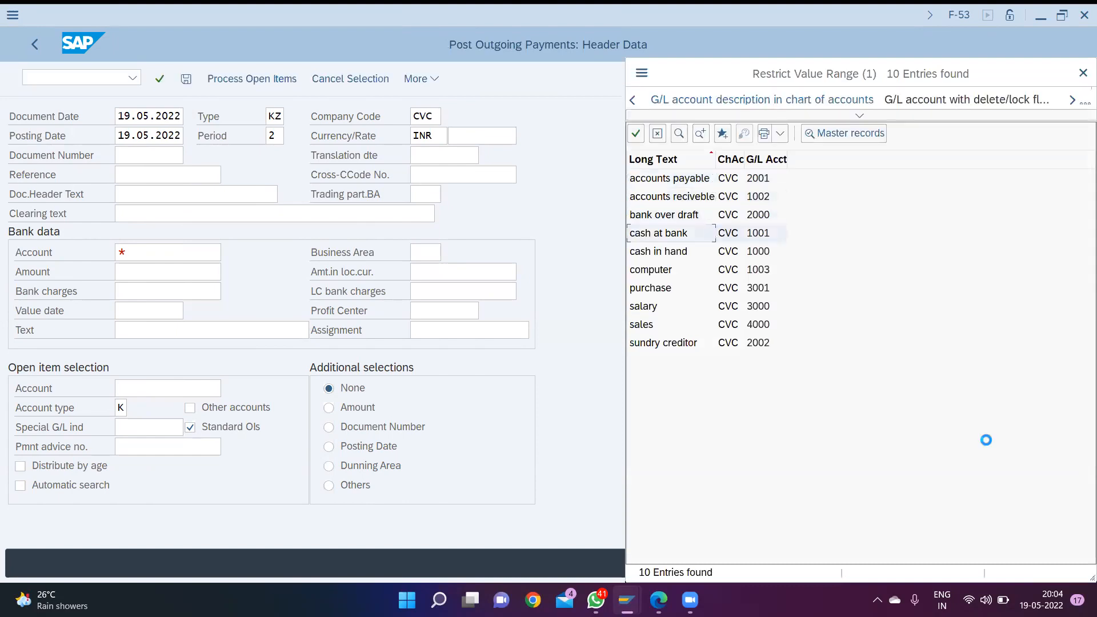
{"action": "key", "text": "Tab"}
{"action": "type", "text": "cvc"}
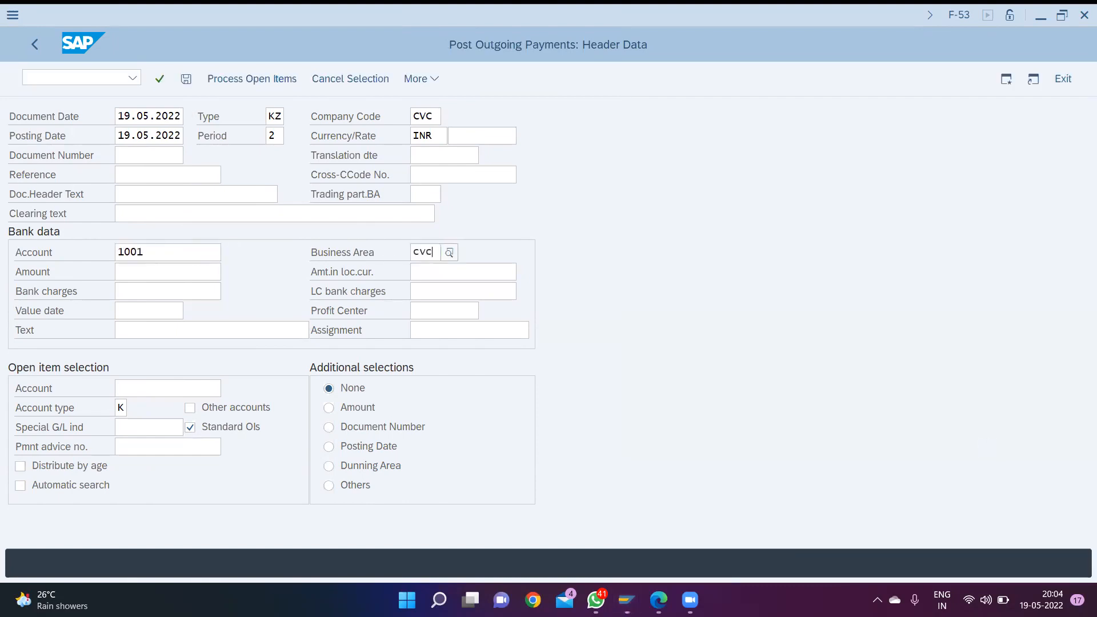
{"action": "key", "text": "Down"}
{"action": "key", "text": "Down"}
{"action": "key", "text": "Down"}
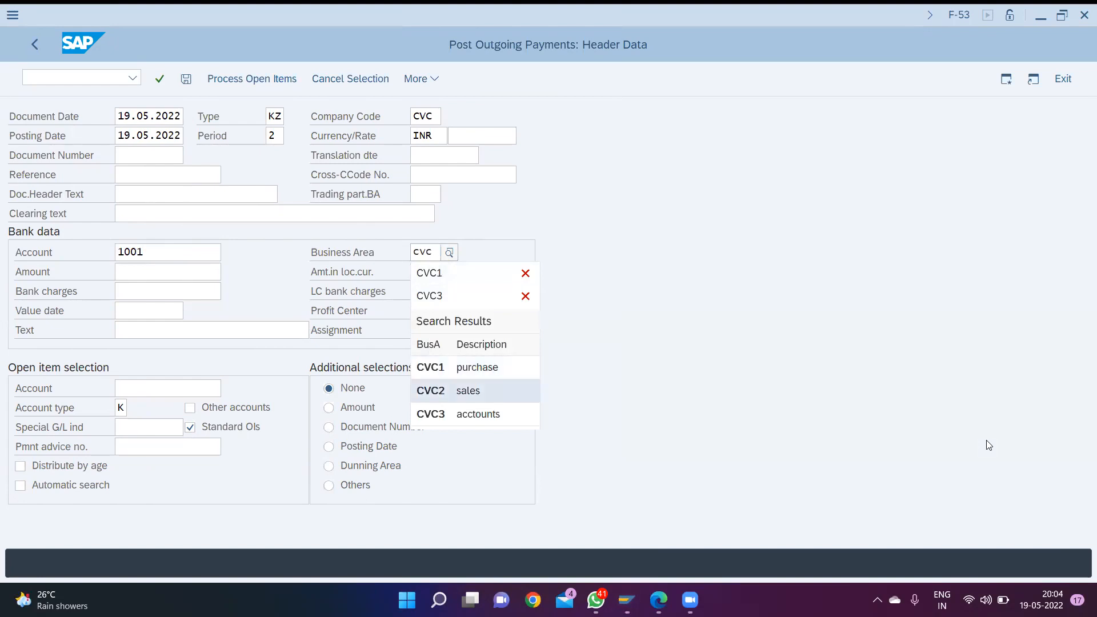
{"action": "key", "text": "Up"}
{"action": "key", "text": "Up"}
{"action": "key", "text": "Down"}
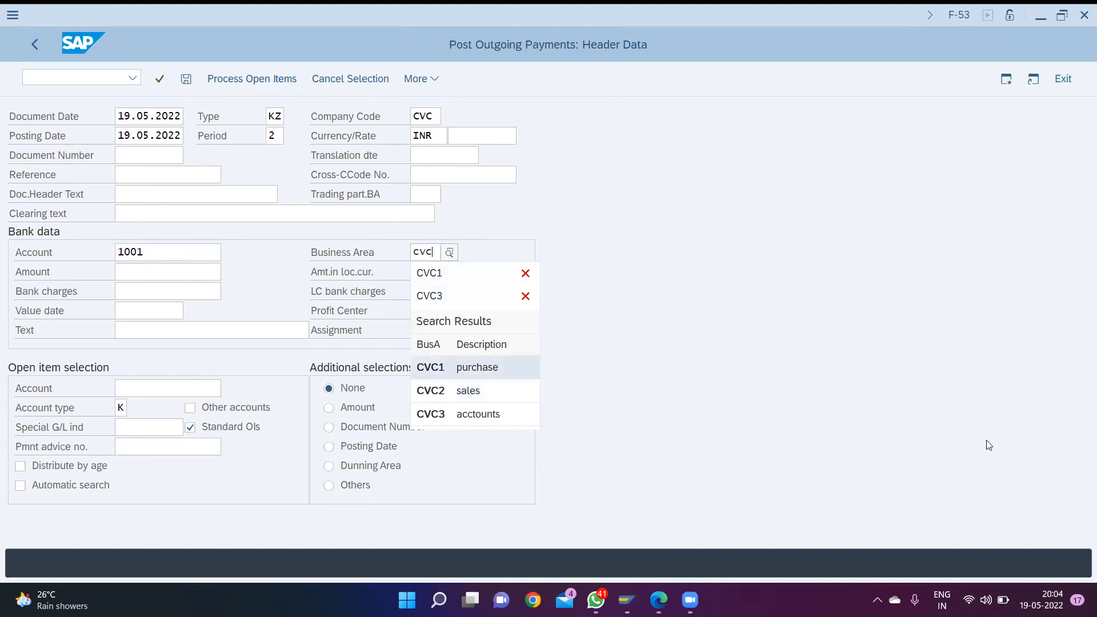
{"action": "key", "text": "Return"}
{"action": "key", "text": "Tab"}
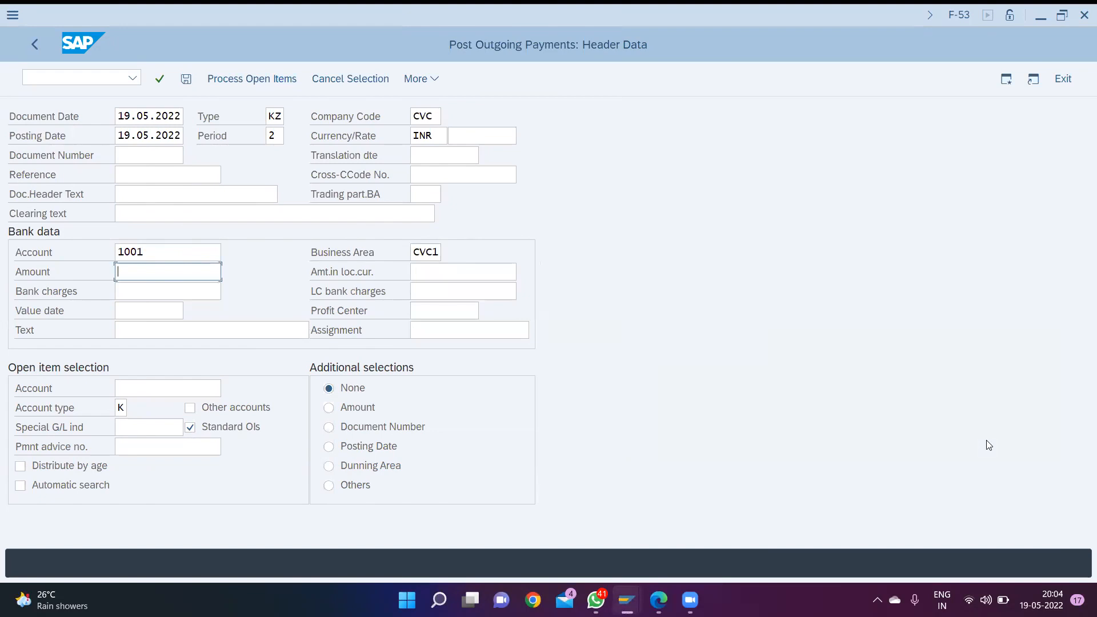
- Set the payment amount to 200000 and its text to "payment for cr purchase(200000)"
{"action": "type", "text": "2"}
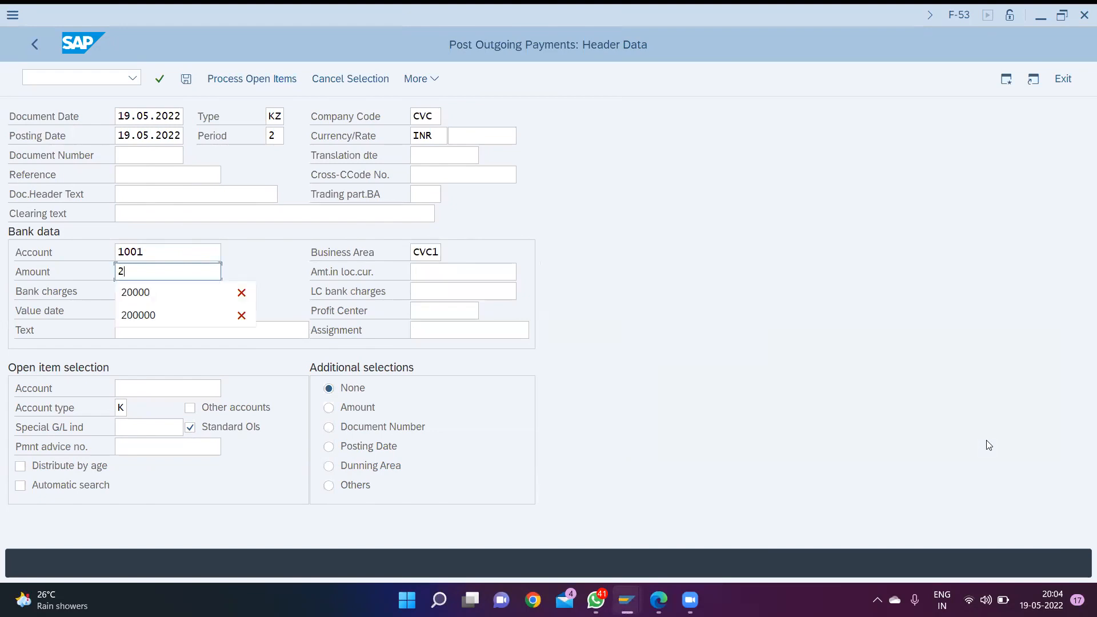
{"action": "type", "text": "00000"}
{"action": "key", "text": "Tab"}
{"action": "key", "text": "Tab"}
{"action": "key", "text": "Tab"}
{"action": "key", "text": "Tab"}
{"action": "key", "text": "Tab"}
{"action": "key", "text": "Tab"}
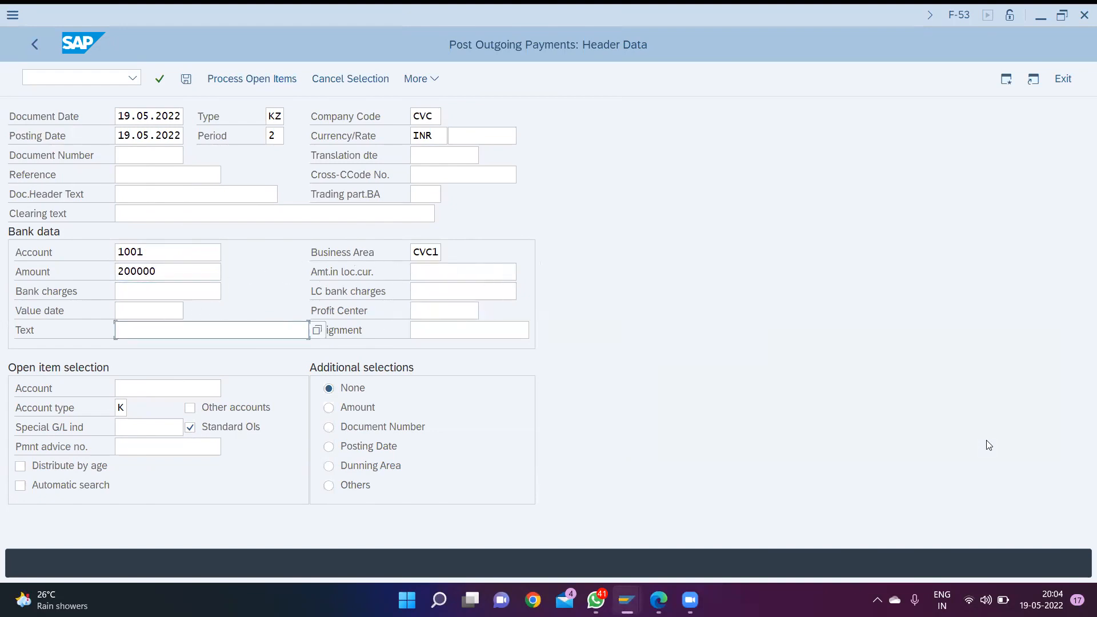
{"action": "type", "text": "pay"}
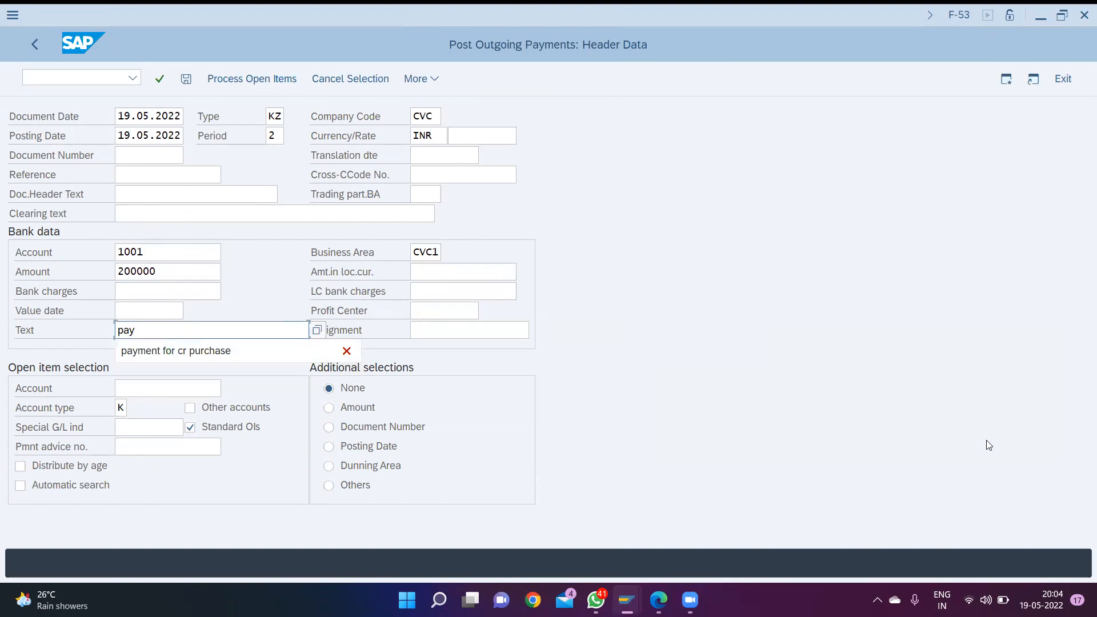
{"action": "key", "text": "Down"}
{"action": "key", "text": "Return"}
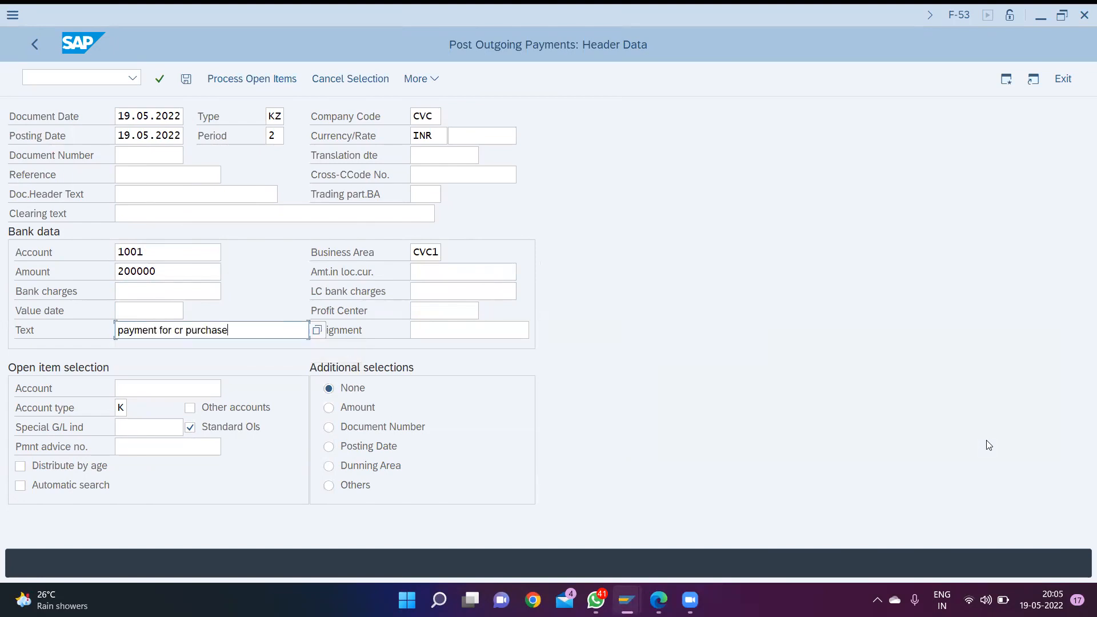
{"action": "type", "text": "(200000)"}
{"action": "key", "text": "Tab"}
{"action": "key", "text": "Tab"}
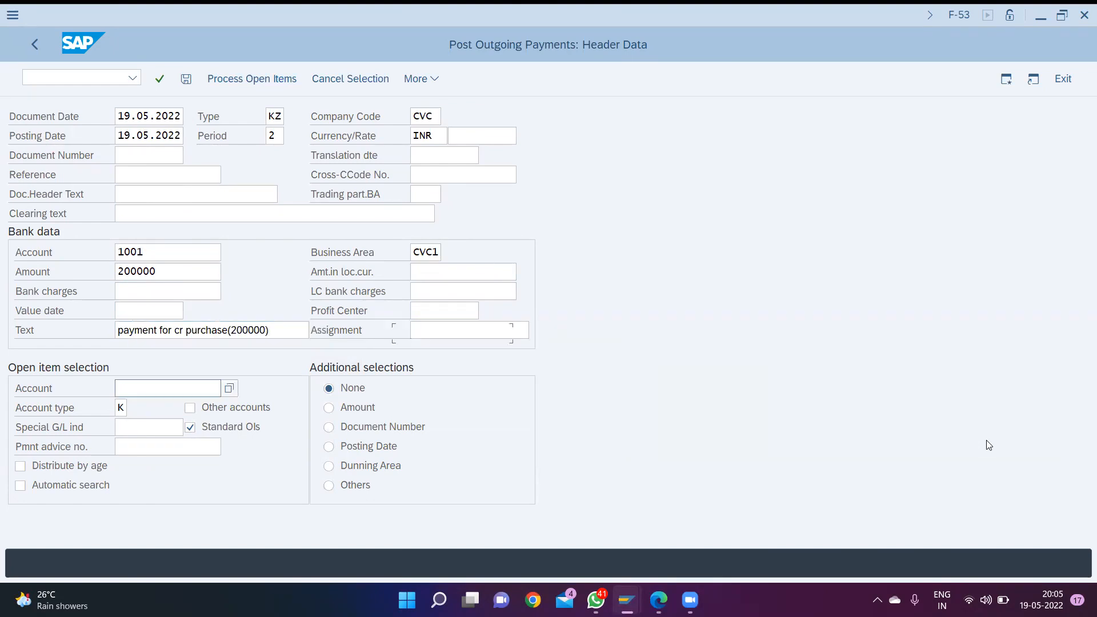
- Choose the vendor just invoiced as the open item account and process its open items
{"action": "key", "text": "F4"}
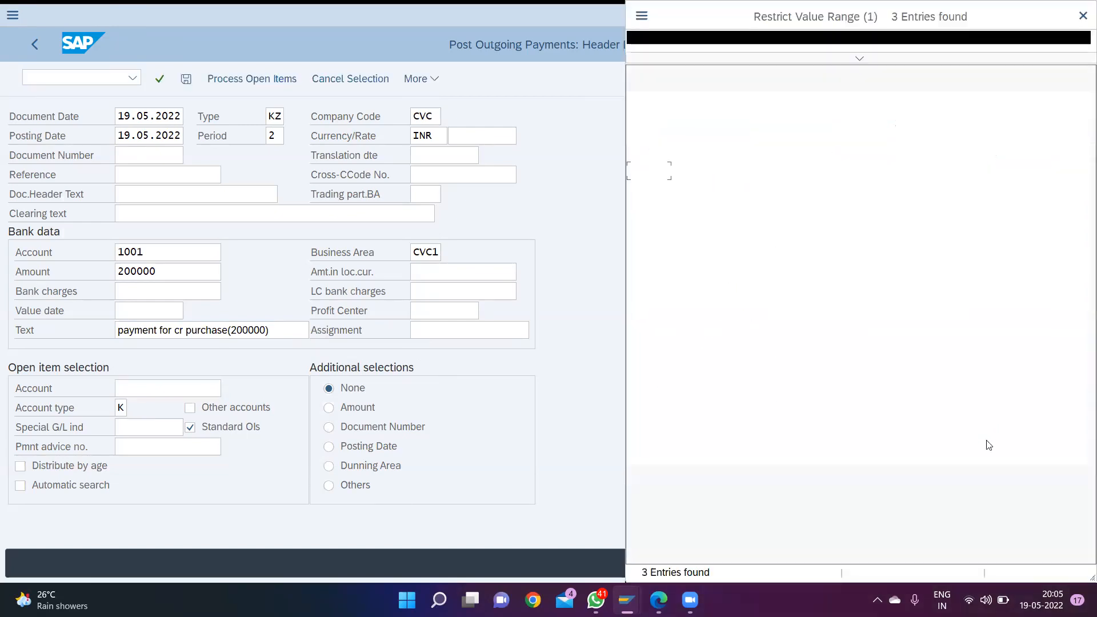
{"action": "key", "text": "Return"}
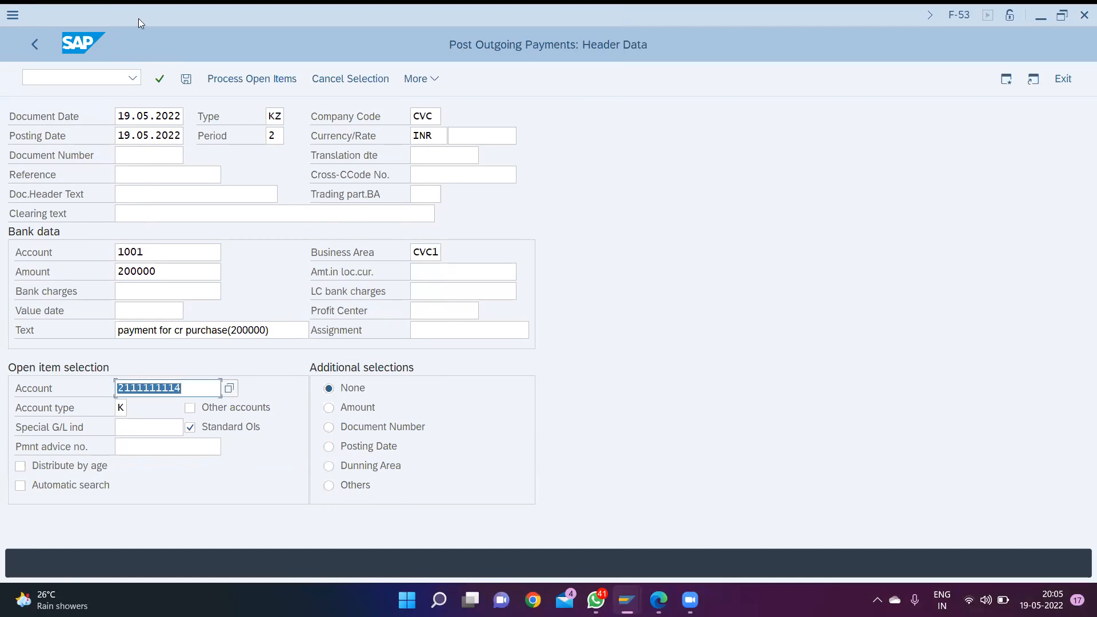
{"action": "left_click", "coordinate": [233, 86]}
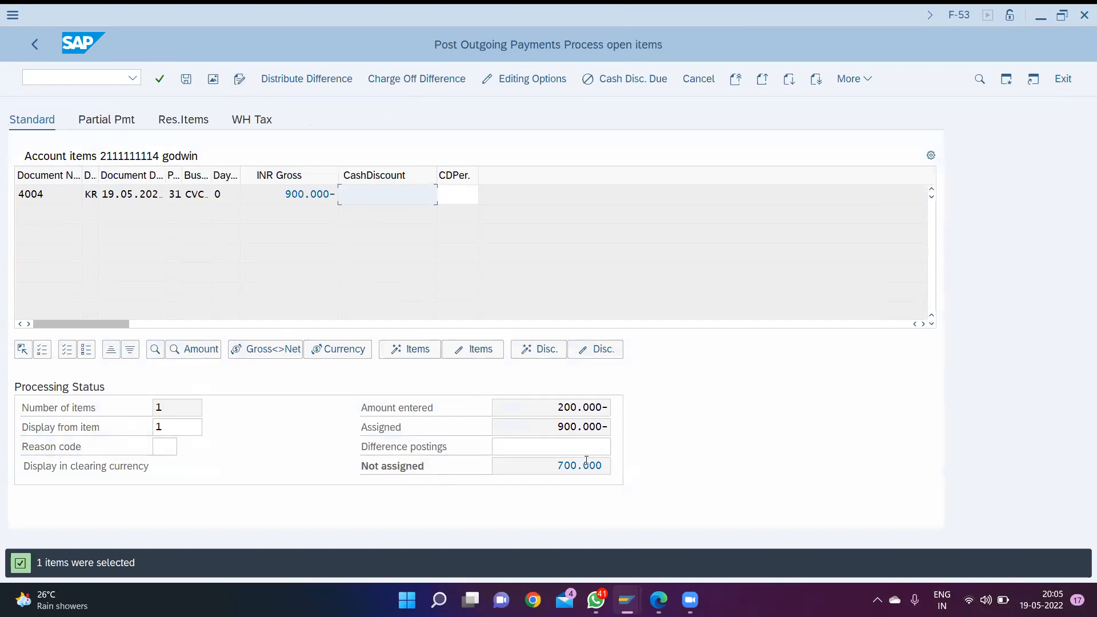
- Compare the entered, assigned and not assigned amounts in the processing status
{"action": "left_click_drag", "start_coordinate": [555, 468], "coordinate": [609, 467]}
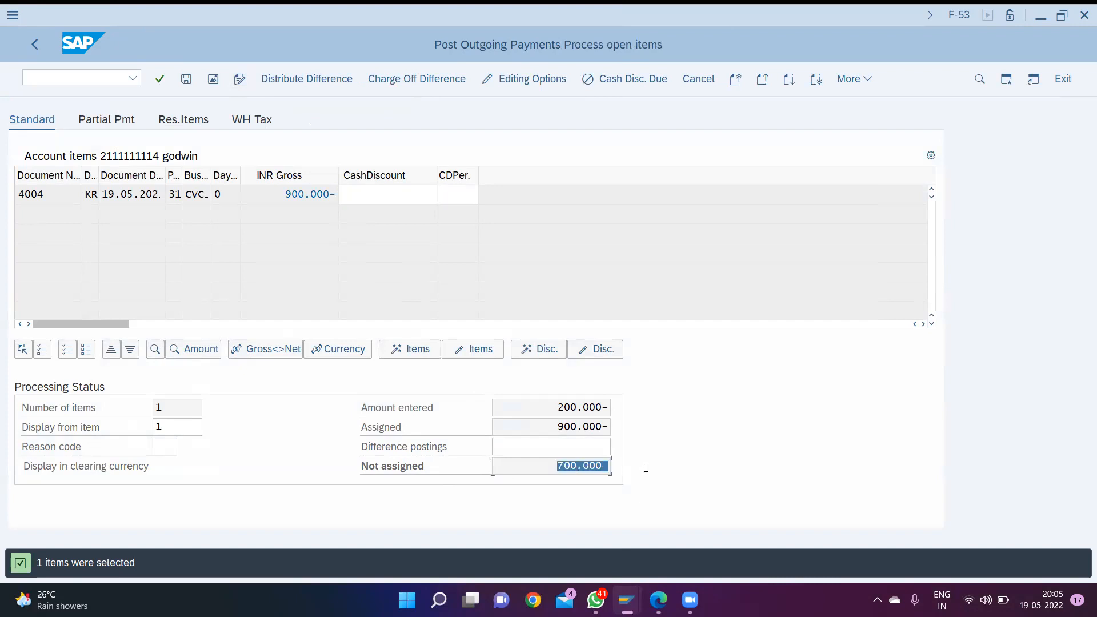
{"action": "left_click_drag", "start_coordinate": [559, 426], "coordinate": [617, 424]}
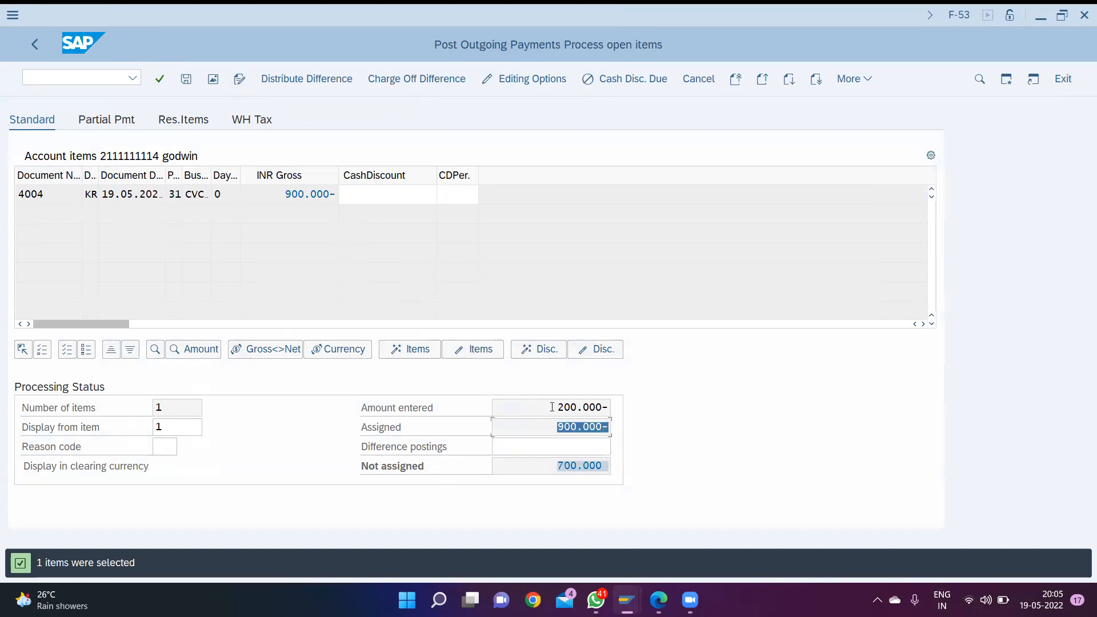
{"action": "left_click_drag", "start_coordinate": [551, 406], "coordinate": [622, 411]}
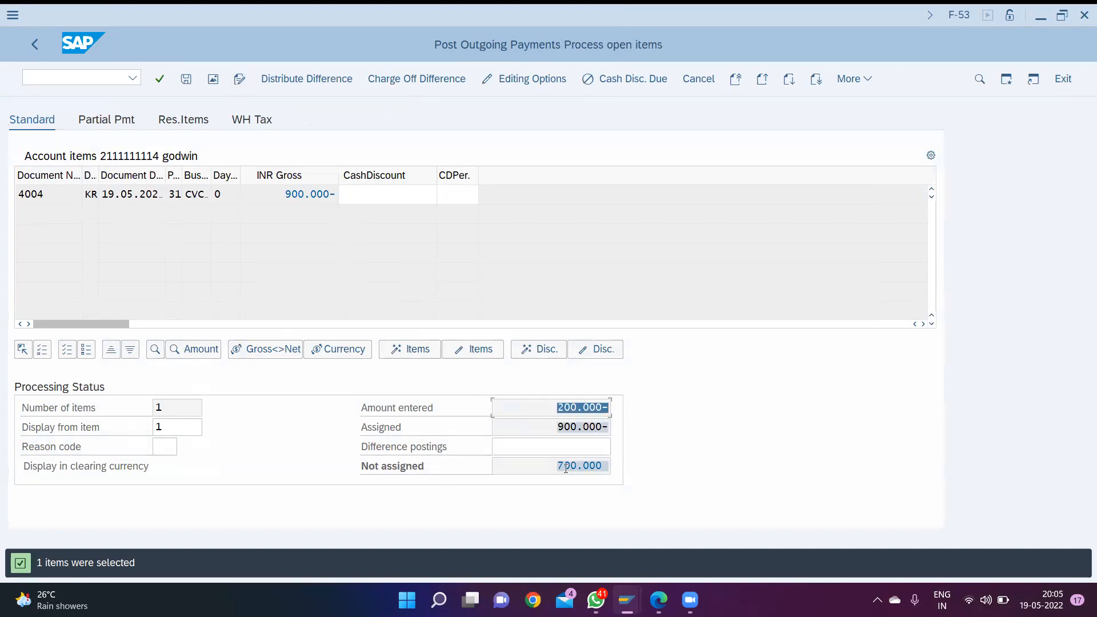
{"action": "left_click_drag", "start_coordinate": [557, 468], "coordinate": [633, 466]}
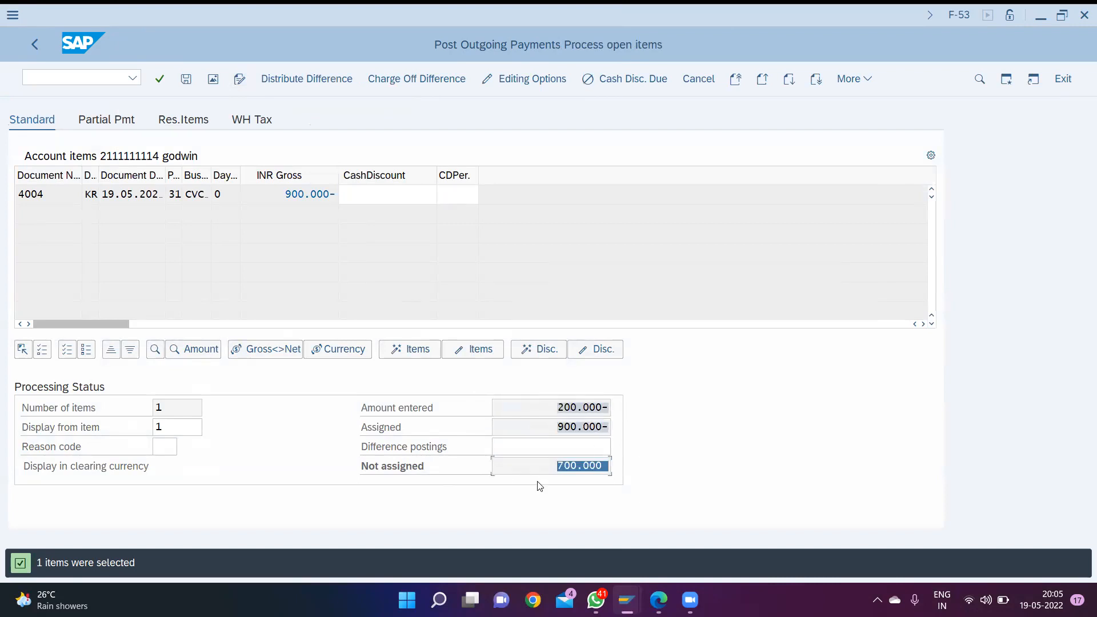
{"action": "left_click", "coordinate": [543, 468]}
- Enter a partial payment of 200000 against the vendor's open 900000 INR invoice
{"action": "left_click", "coordinate": [104, 121]}
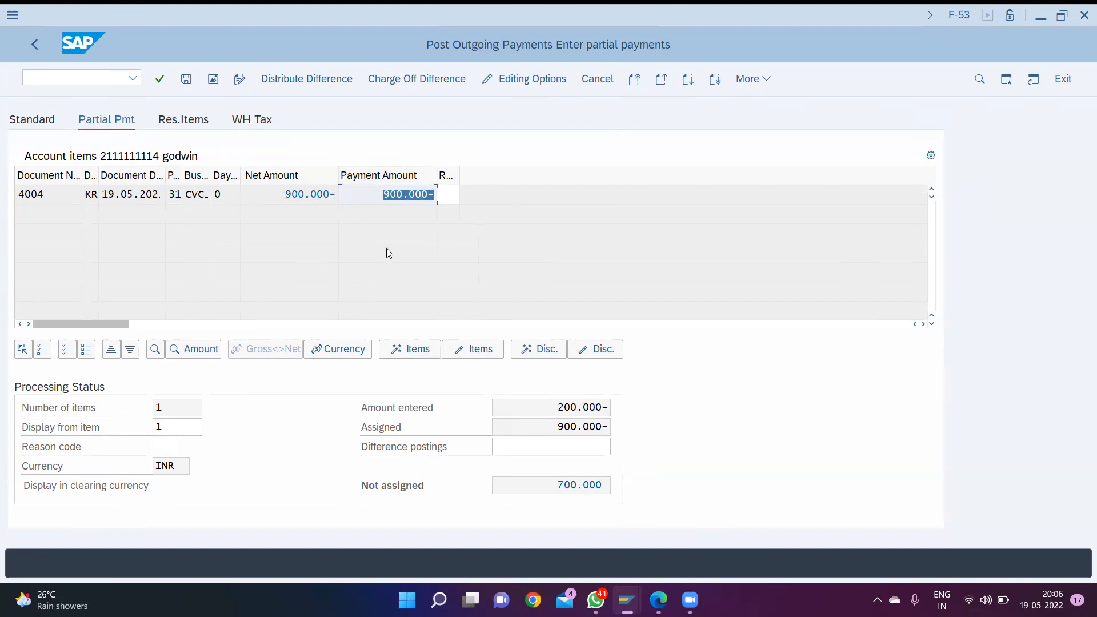
{"action": "type", "text": "200000"}
{"action": "key", "text": "Return"}
{"action": "left_click", "coordinate": [589, 446]}
- Set the text of the payment's vendor line item to "payment for cr purchase(200000)" and post the partial payment
{"action": "key", "text": "ctrl+s"}
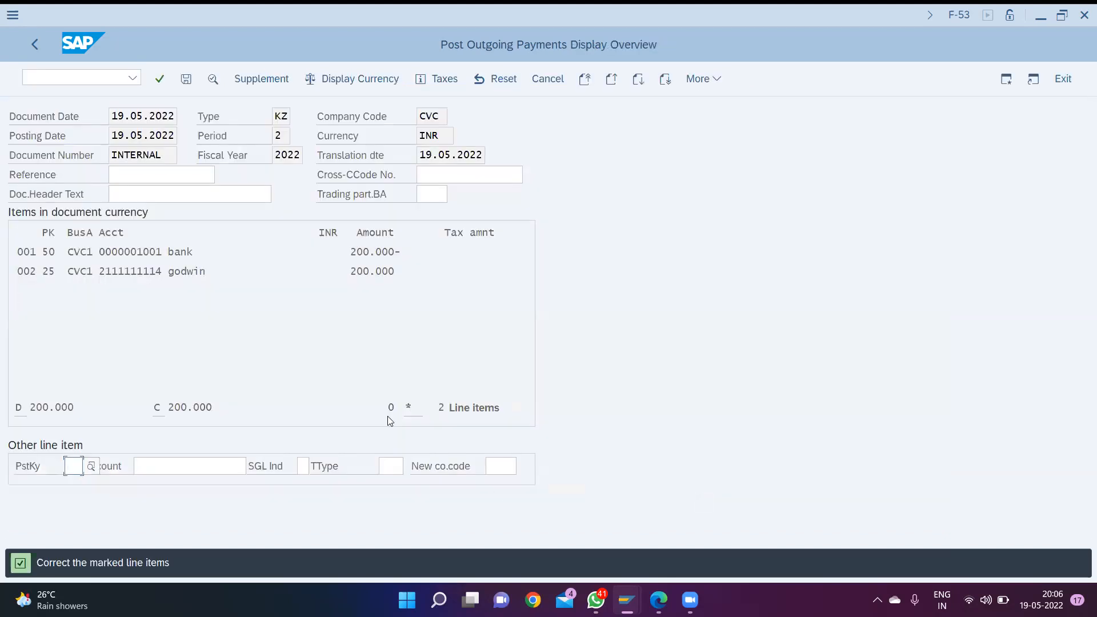
{"action": "double_click", "coordinate": [184, 254]}
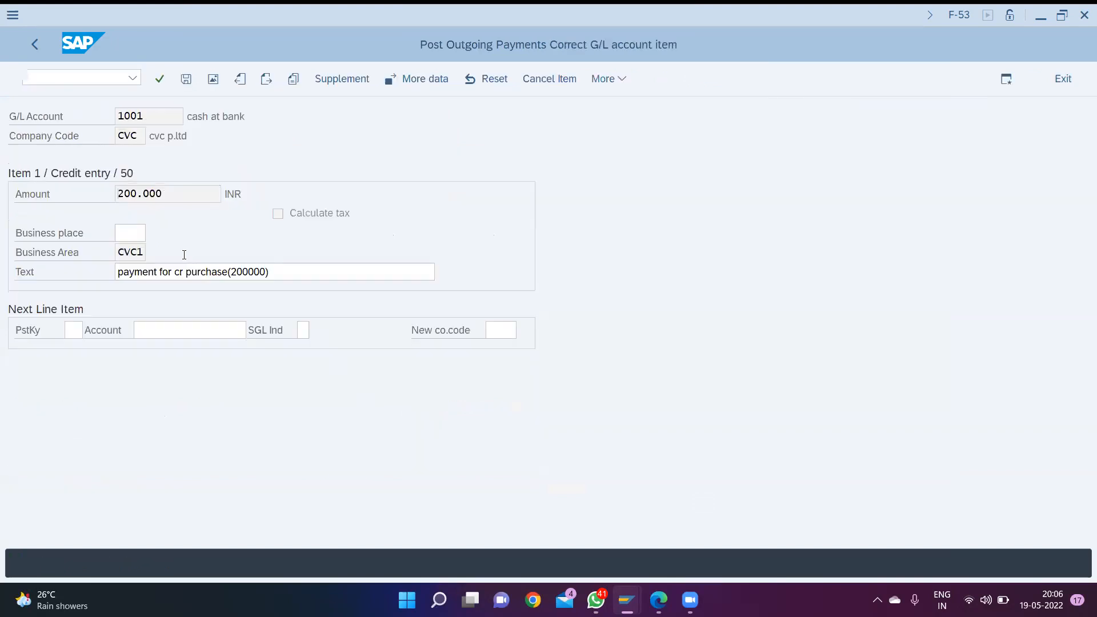
{"action": "key", "text": "F3"}
{"action": "double_click", "coordinate": [185, 273]}
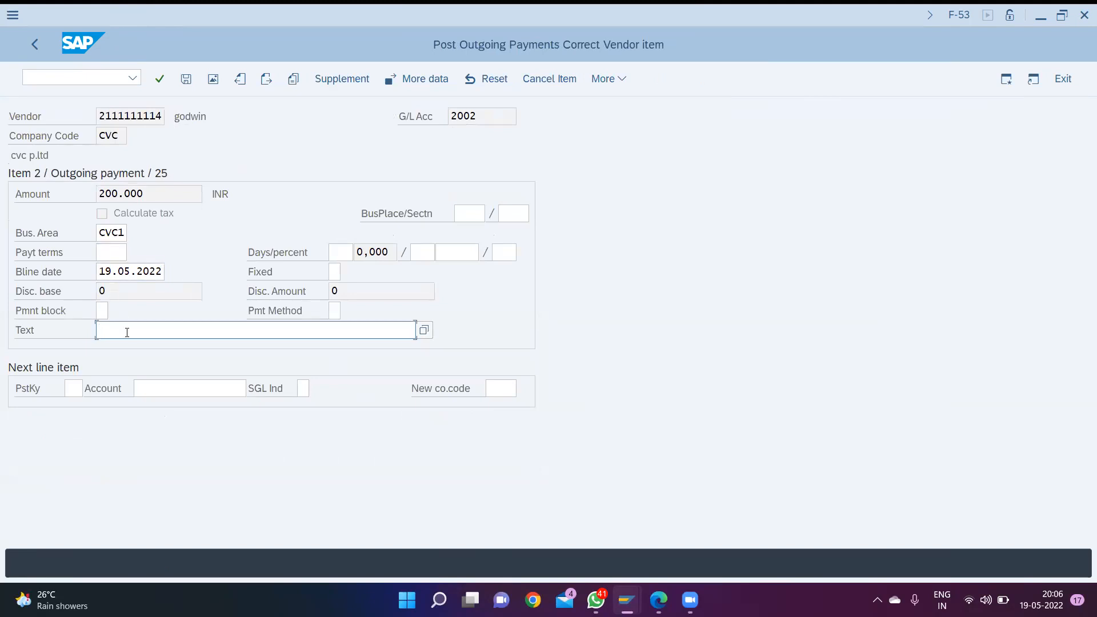
{"action": "type", "text": "payment for cr purchase(200000)"}
{"action": "key", "text": "Return"}
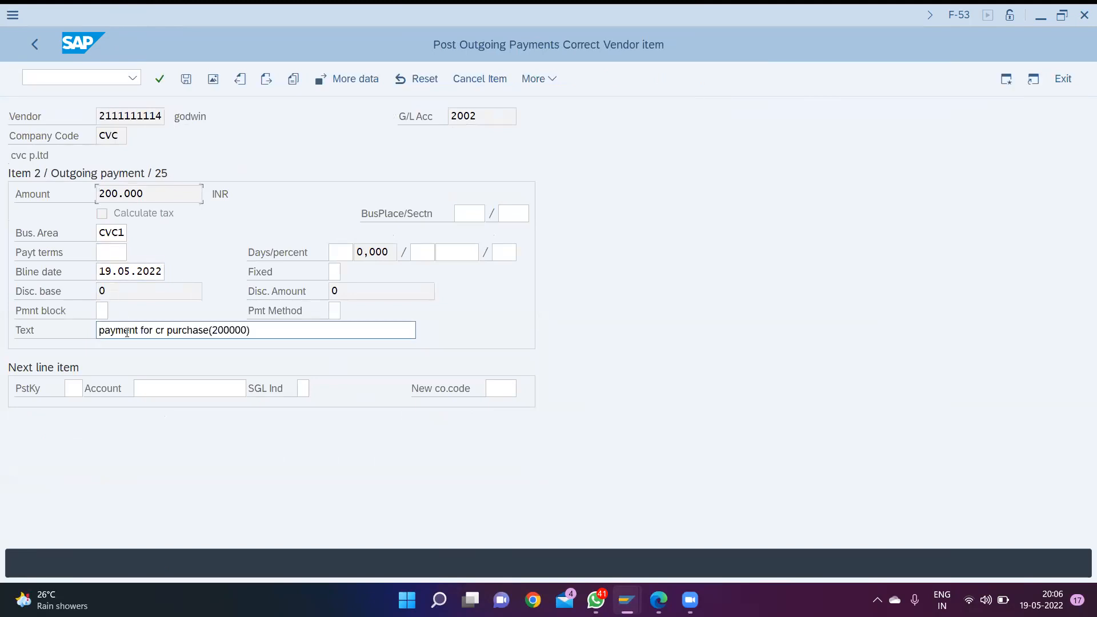
{"action": "key", "text": "ctrl+s"}
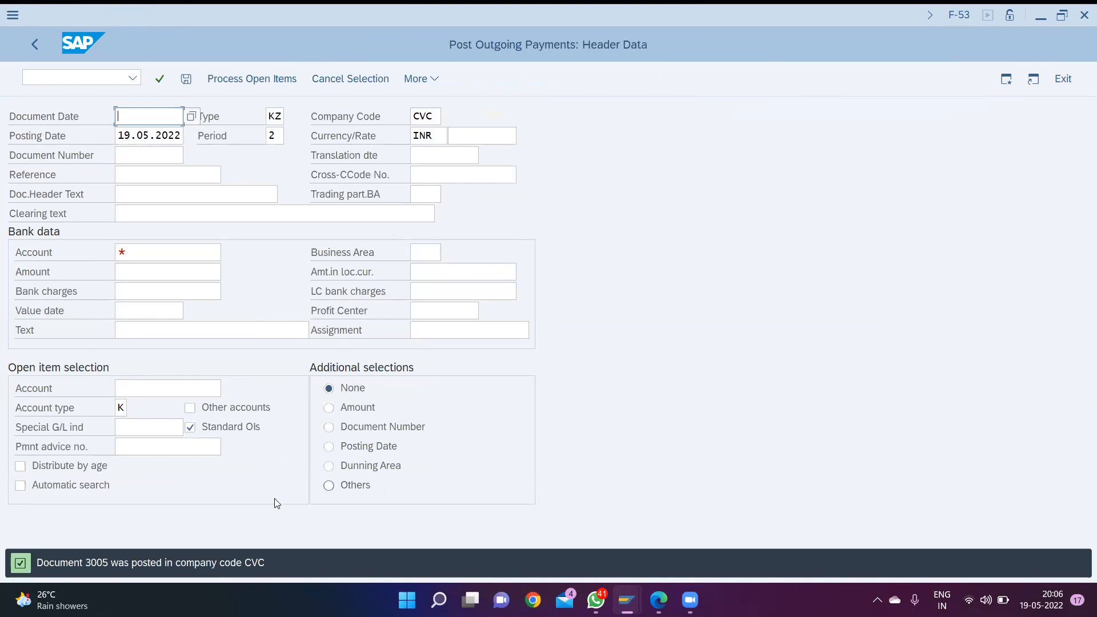
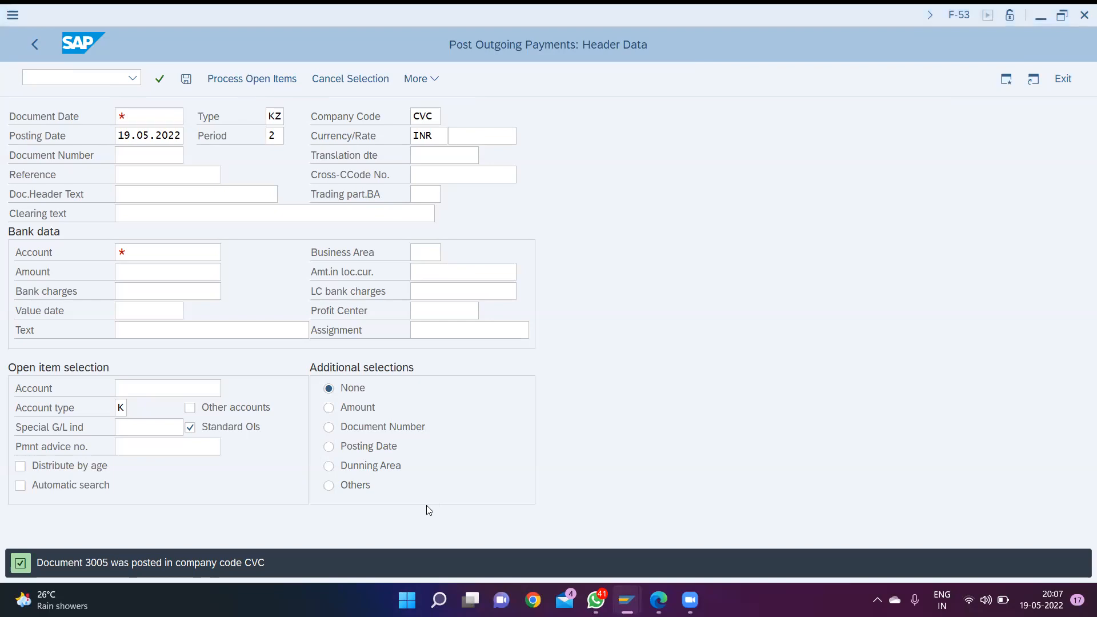
- Open transaction OBD3 to maintain the vendor account groups
{"action": "left_click", "coordinate": [598, 479]}
{"action": "left_click", "coordinate": [75, 75]}
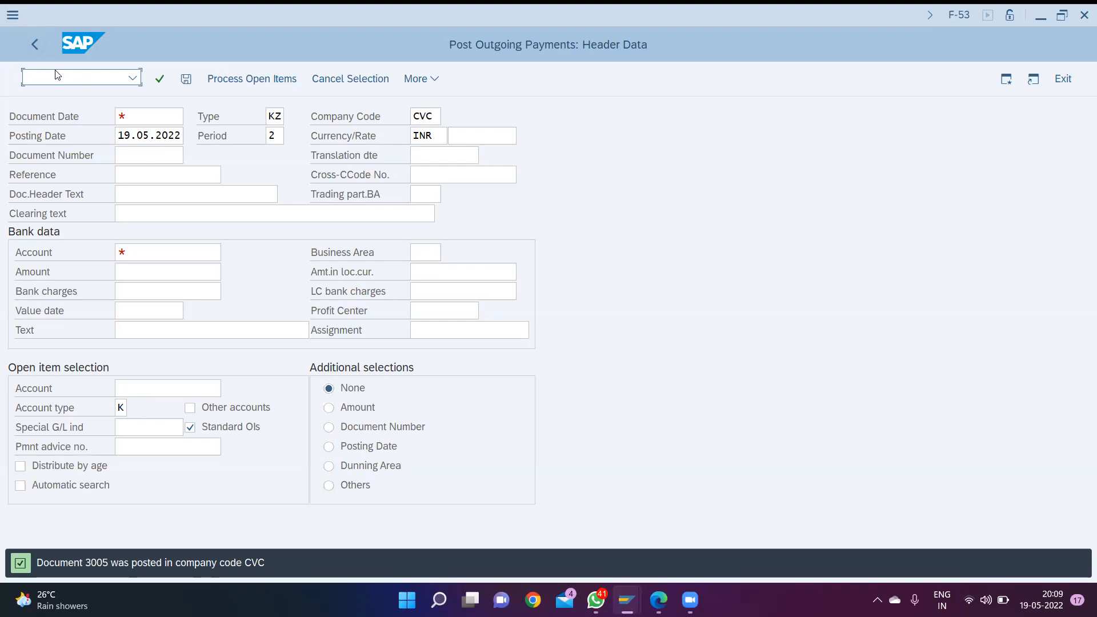
{"action": "type", "text": "/nobd3"}
{"action": "key", "text": "Return"}
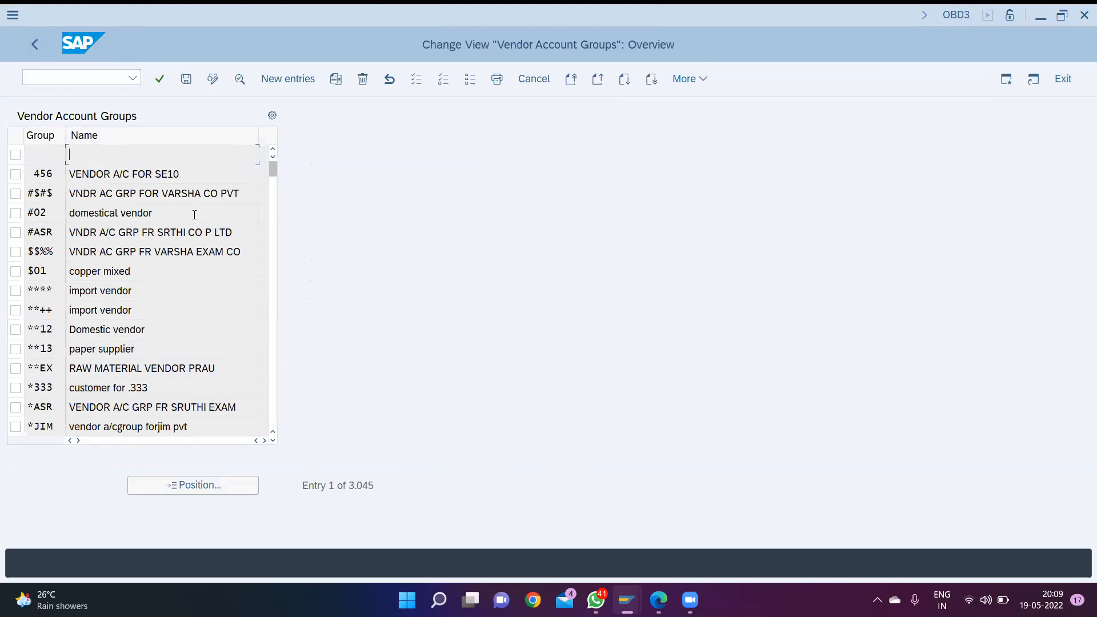
- Start a new vendor account group CVC with the meaning "vendor group for cvc"
{"action": "left_click", "coordinate": [292, 80]}
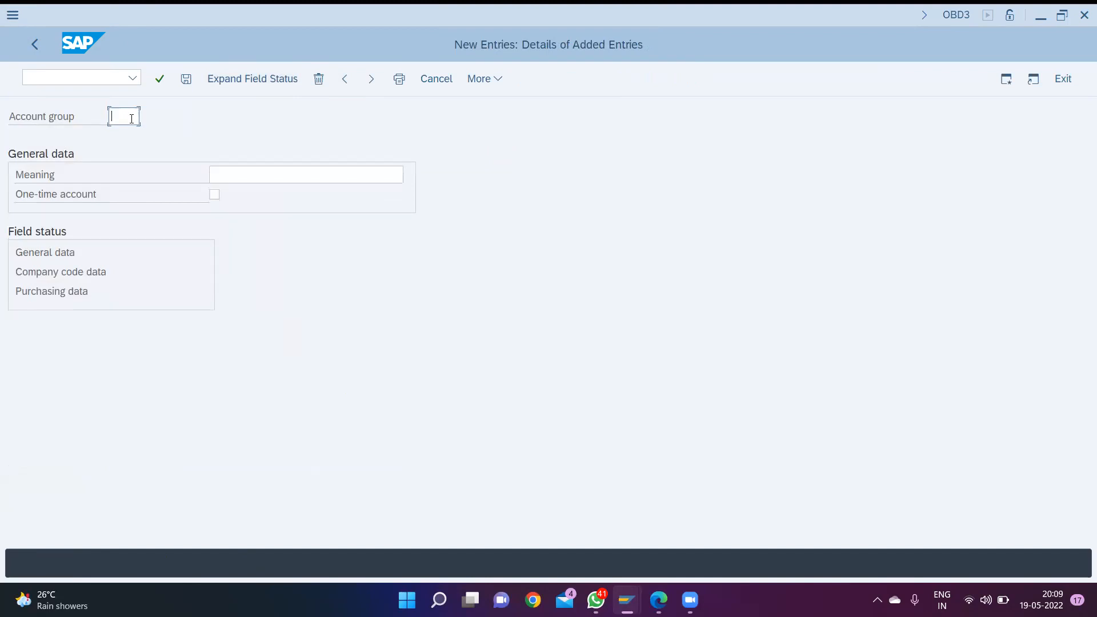
{"action": "type", "text": "CVC"}
{"action": "left_click", "coordinate": [235, 176]}
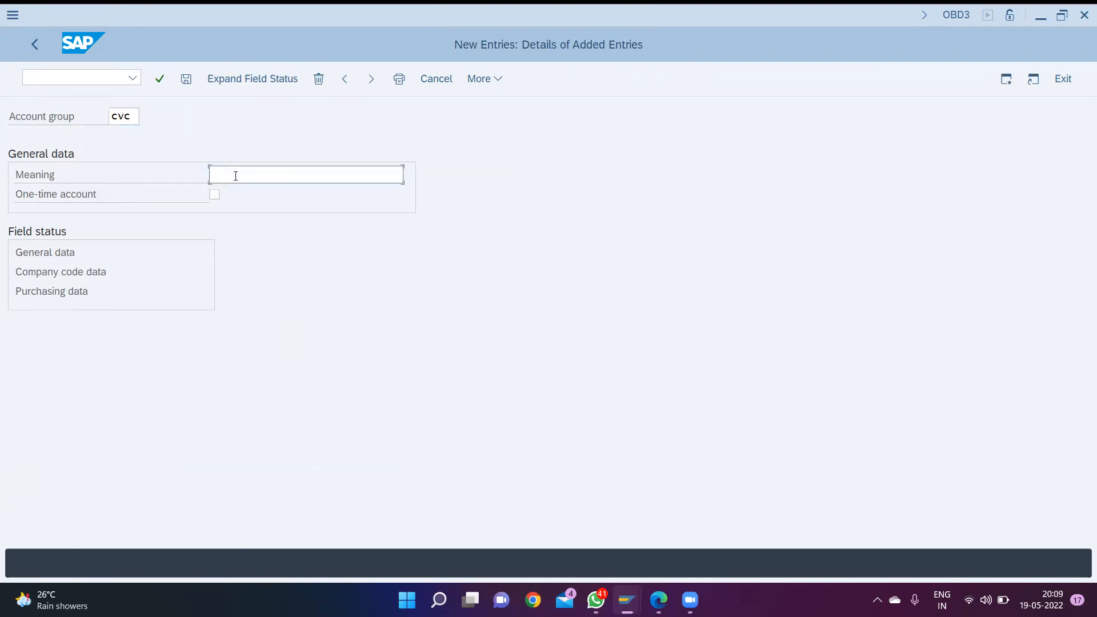
{"action": "type", "text": "ve"}
{"action": "left_click", "coordinate": [297, 205]}
- Make the reconciliation account required and suppress the cash management group in the company code field status, and try to save the account group
{"action": "double_click", "coordinate": [28, 272]}
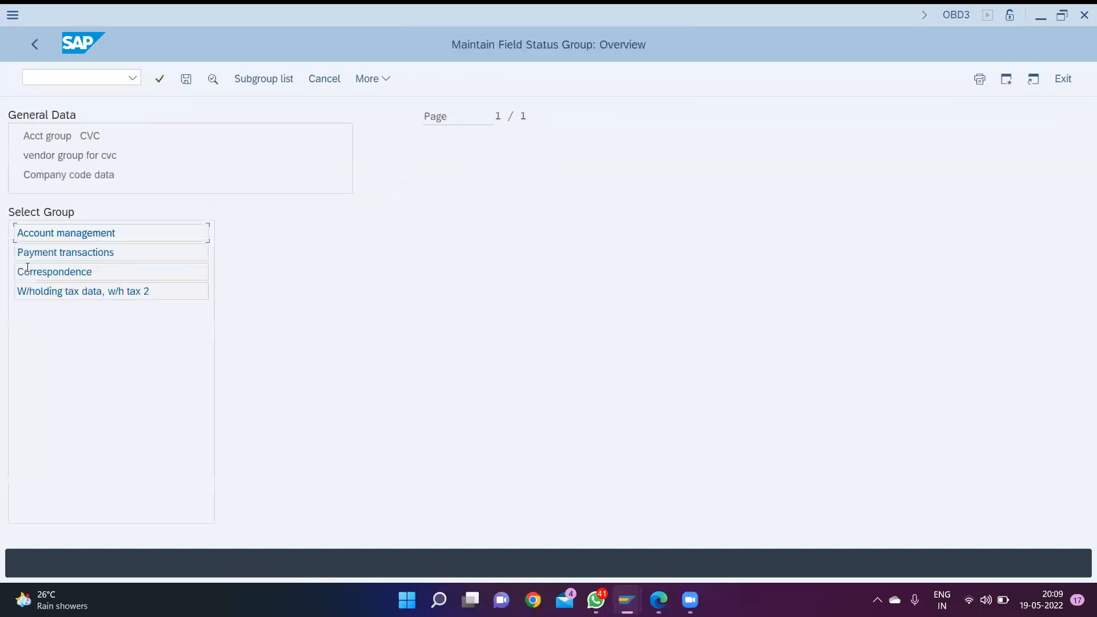
{"action": "double_click", "coordinate": [71, 236]}
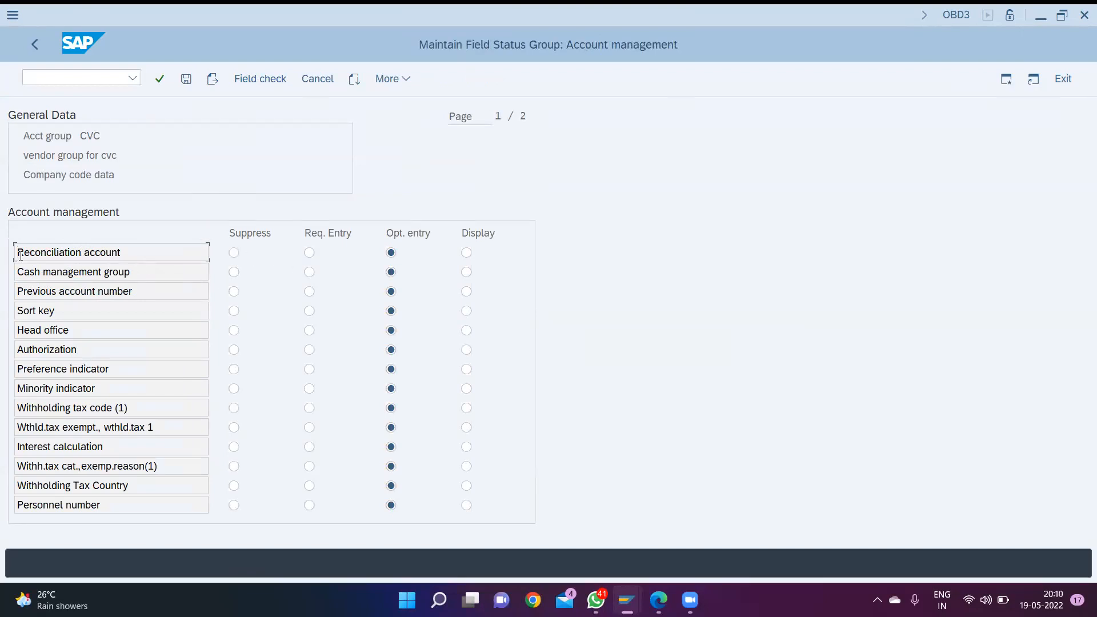
{"action": "left_click", "coordinate": [309, 253]}
{"action": "left_click", "coordinate": [235, 274]}
{"action": "key", "text": "ctrl+s"}
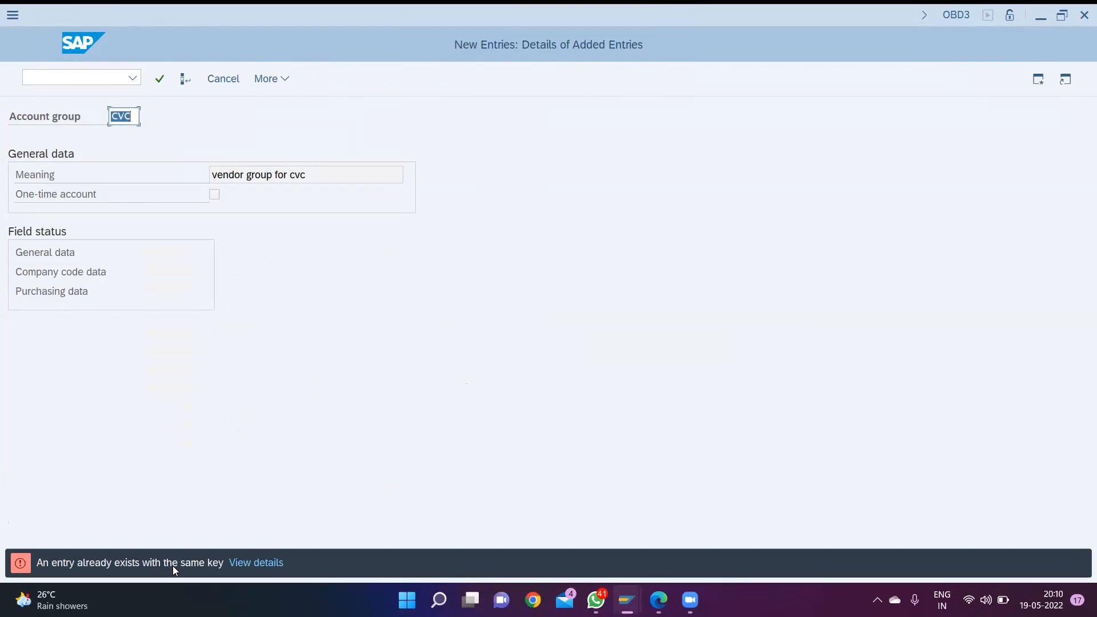
- Open transaction OBAS and locate account group CVC in the vendor number range assignments
{"action": "left_click", "coordinate": [73, 78]}
{"action": "type", "text": "/n"}
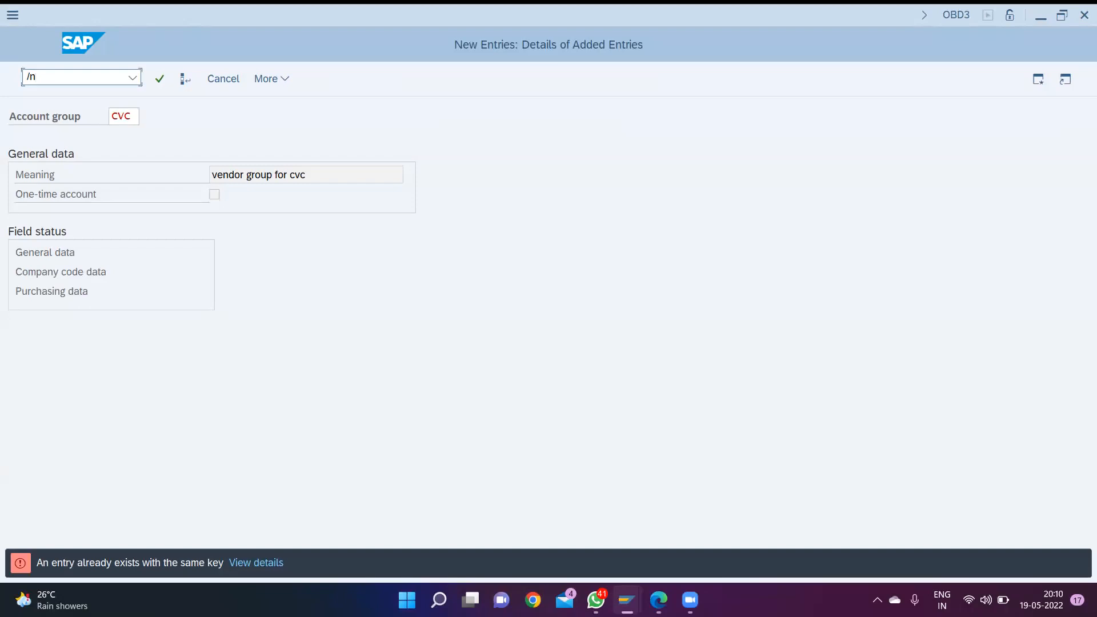
{"action": "type", "text": "obas"}
{"action": "key", "text": "Return"}
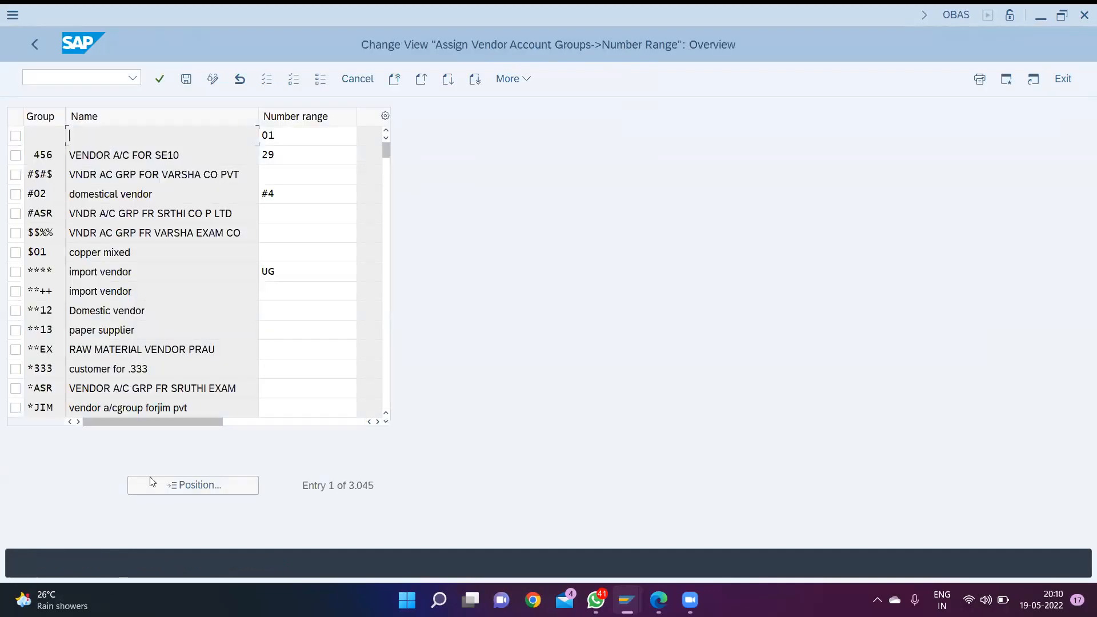
{"action": "left_click", "coordinate": [184, 484]}
{"action": "type", "text": "cvc"}
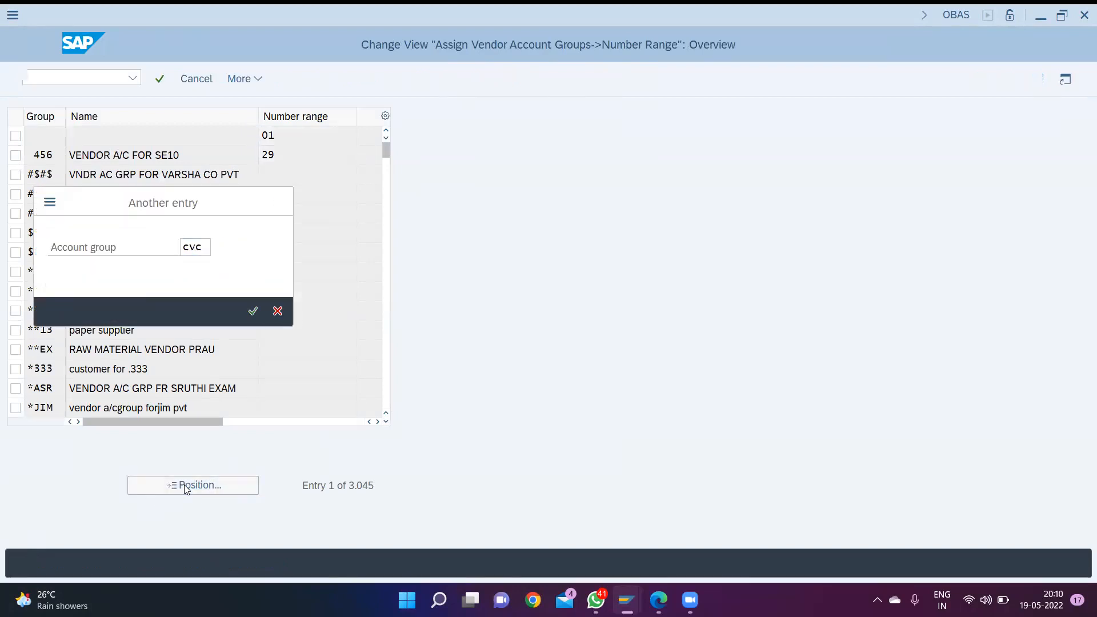
{"action": "key", "text": "Return"}
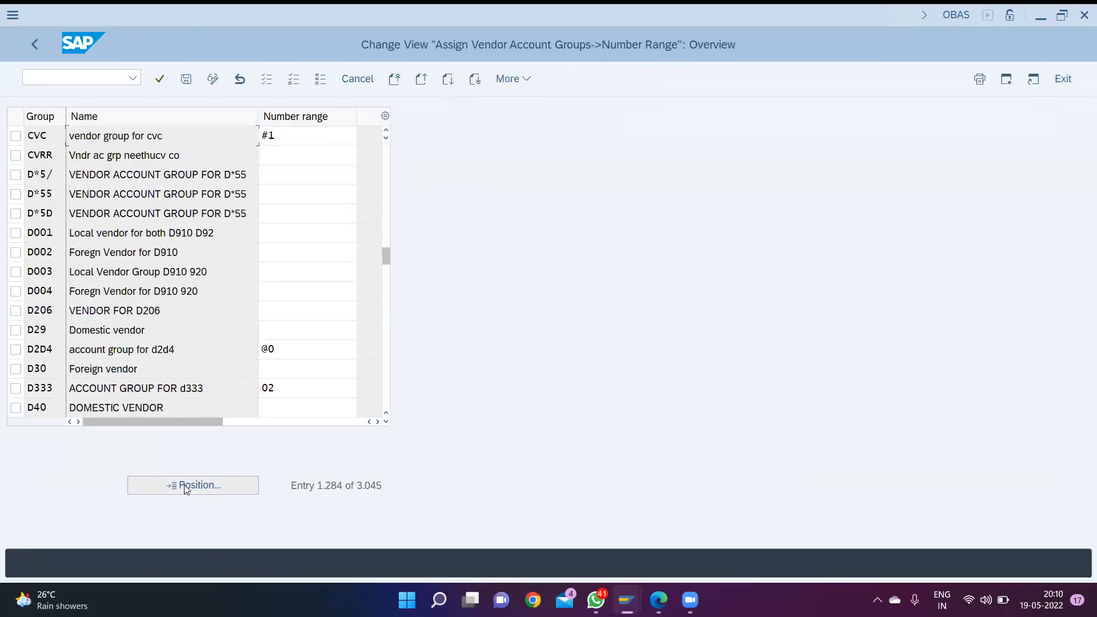
- Assign number range *9 to vendor account group CVC and save the assignment
{"action": "key", "text": "Tab"}
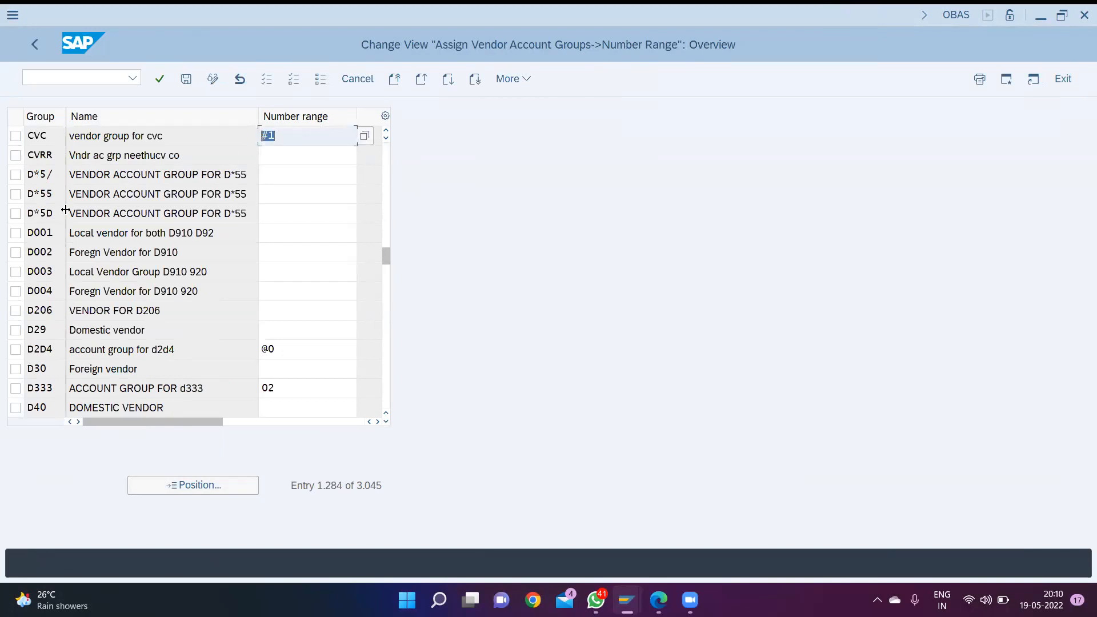
{"action": "key", "text": "BackSpace"}
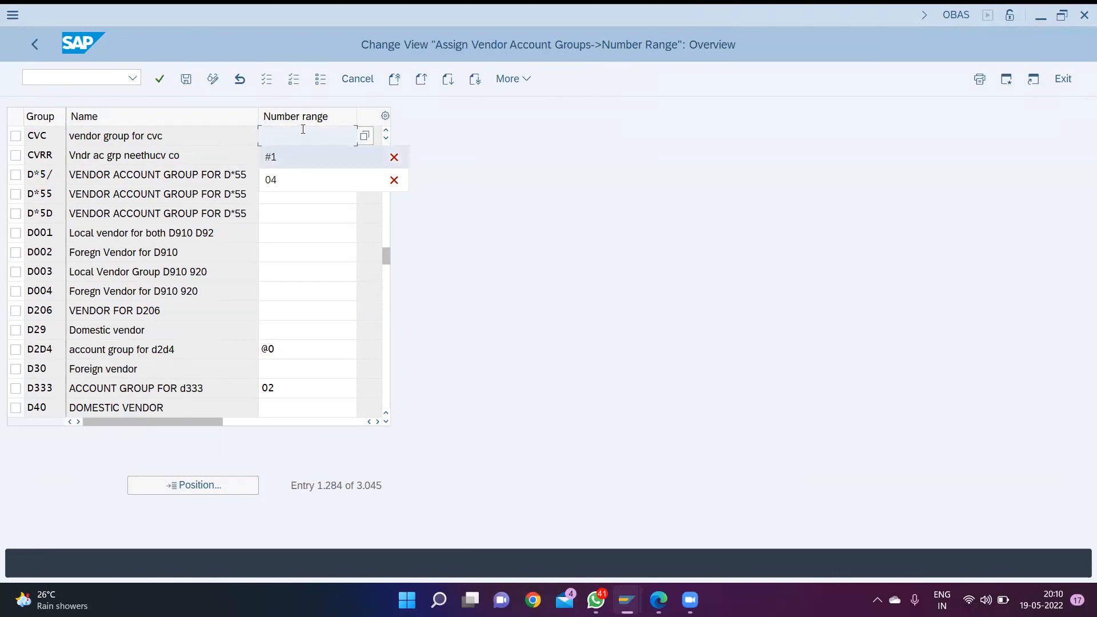
{"action": "left_click", "coordinate": [214, 115]}
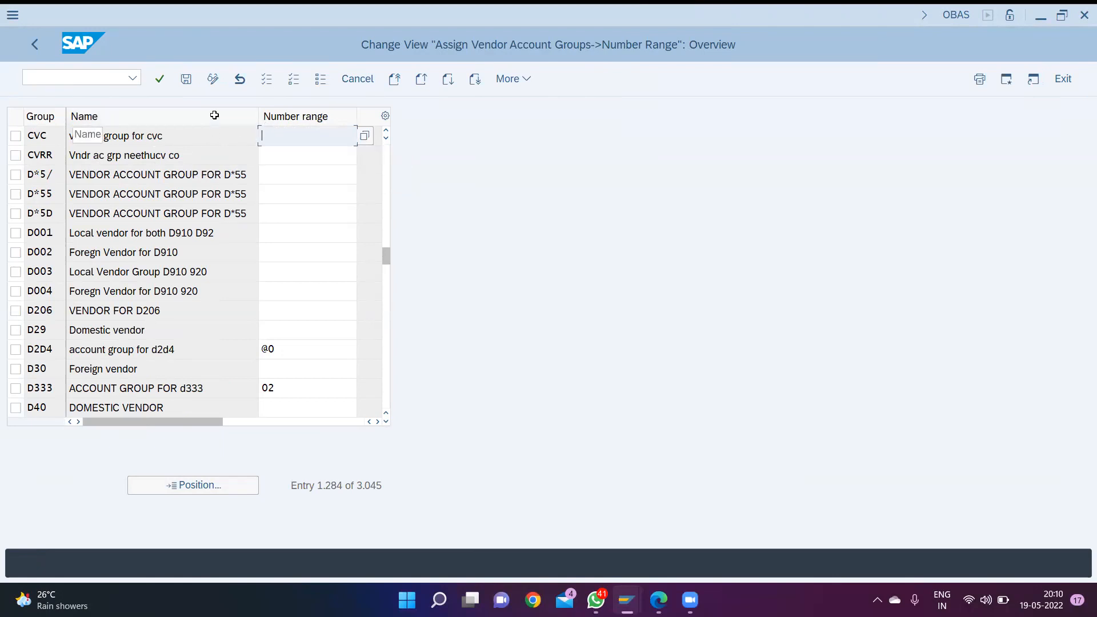
{"action": "left_click", "coordinate": [363, 137]}
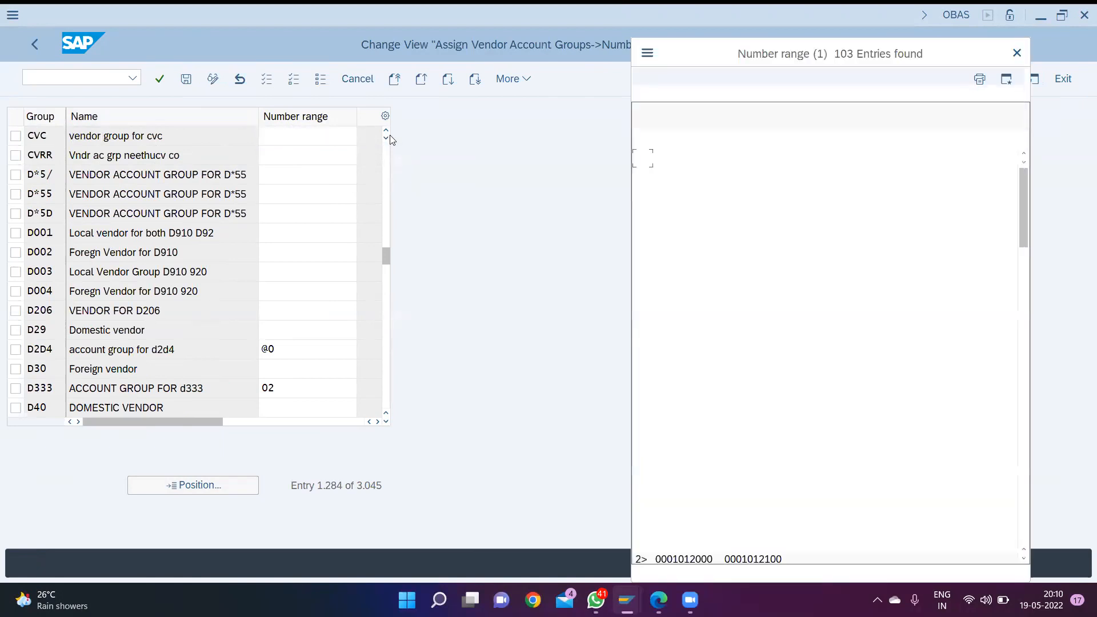
{"action": "left_click_drag", "start_coordinate": [743, 66], "coordinate": [324, 55]}
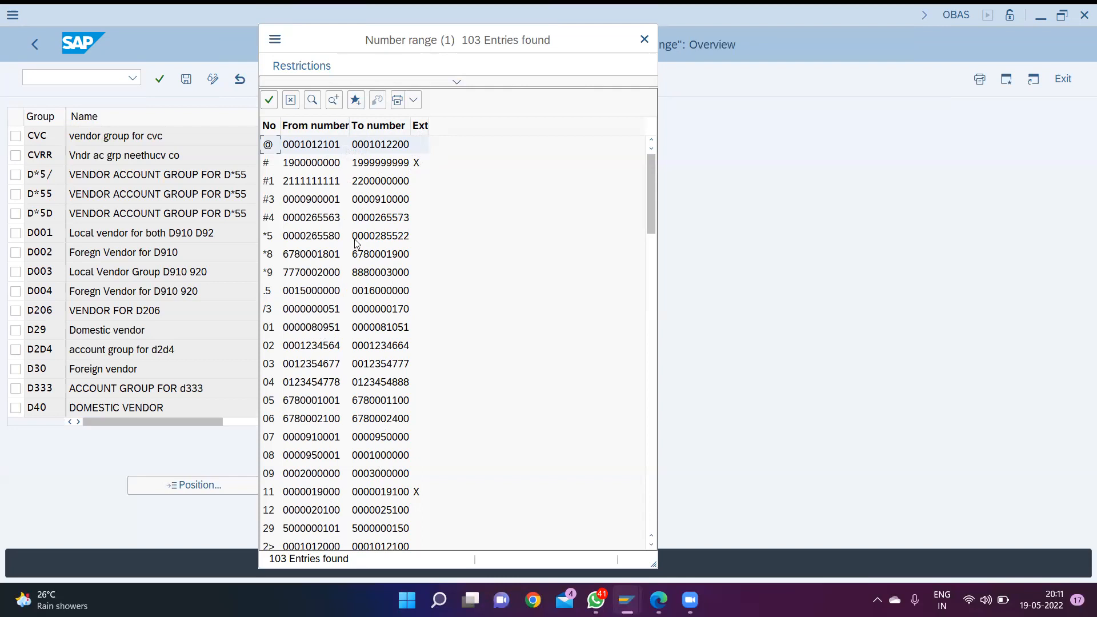
{"action": "double_click", "coordinate": [300, 275]}
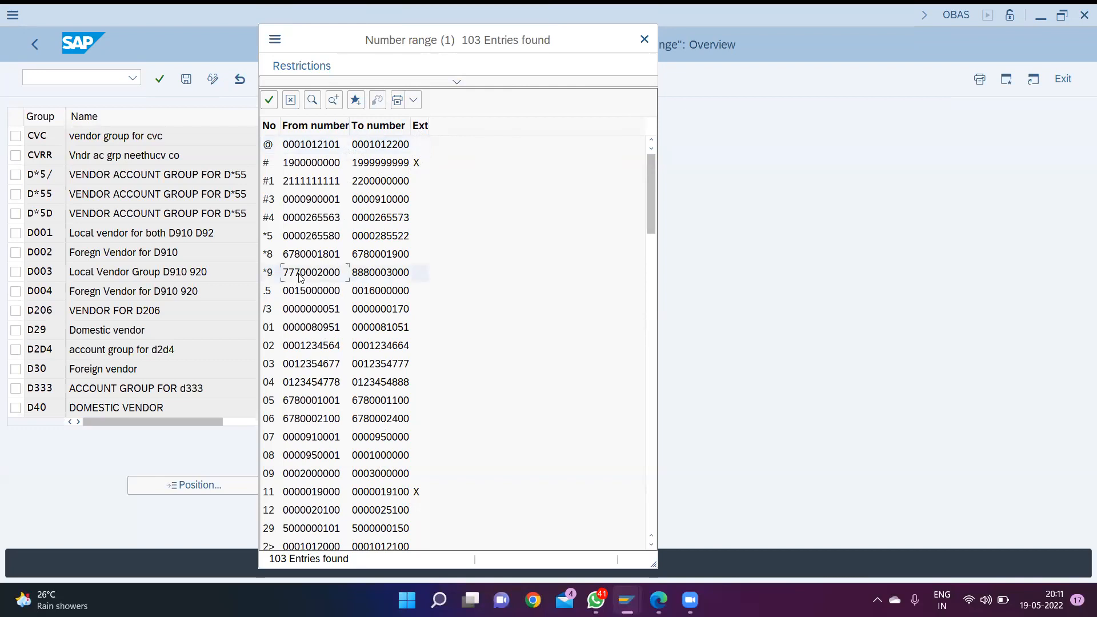
{"action": "key", "text": "ctrl+s"}
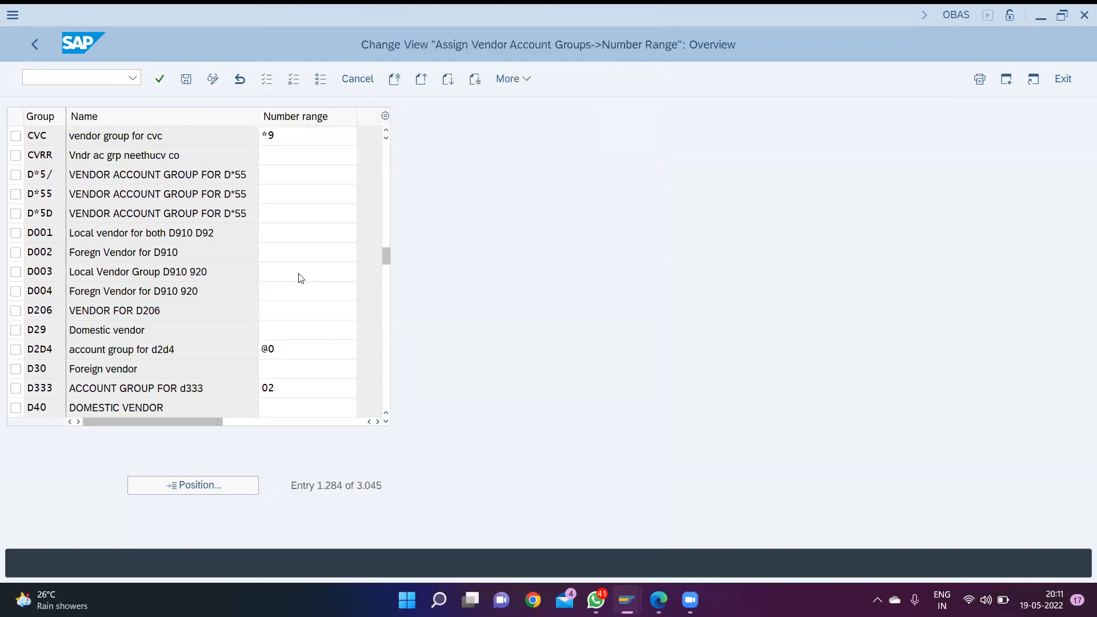
{"action": "key", "text": "Return"}
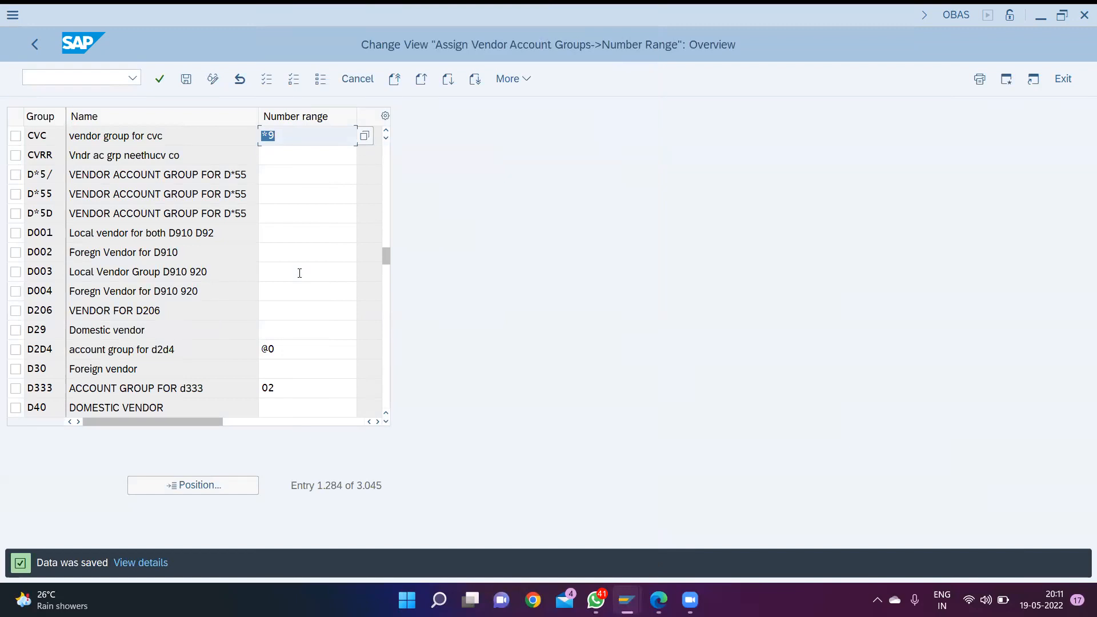
- Open transaction OBA3 to maintain the customer/vendor tolerances
{"action": "key", "text": "ctrl+slash"}
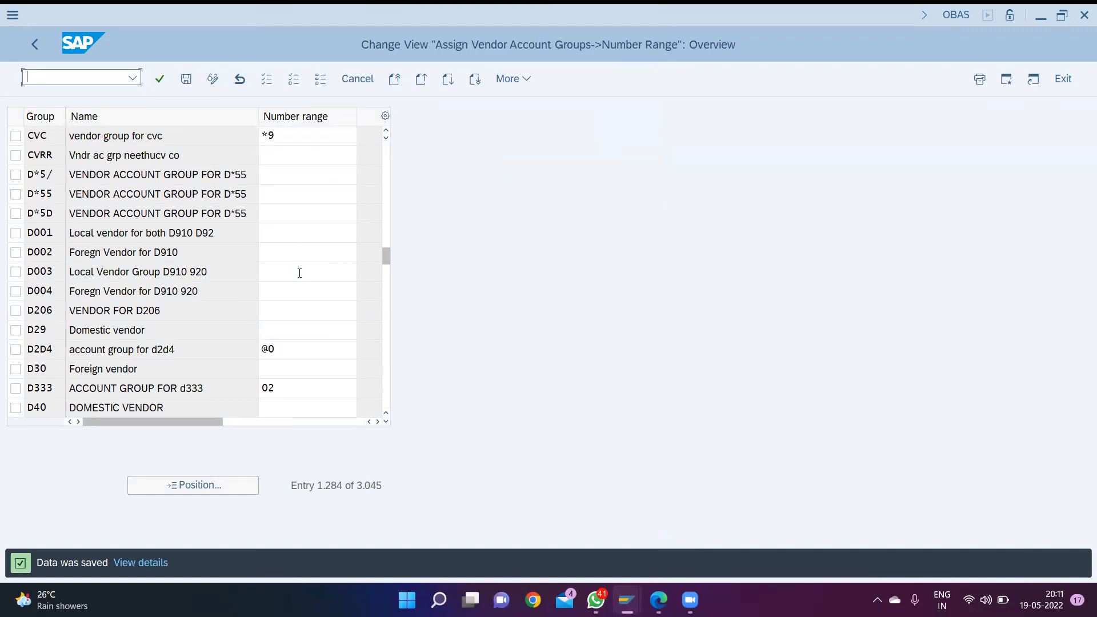
{"action": "type", "text": "/n"}
{"action": "type", "text": "oba3"}
{"action": "key", "text": "Return"}
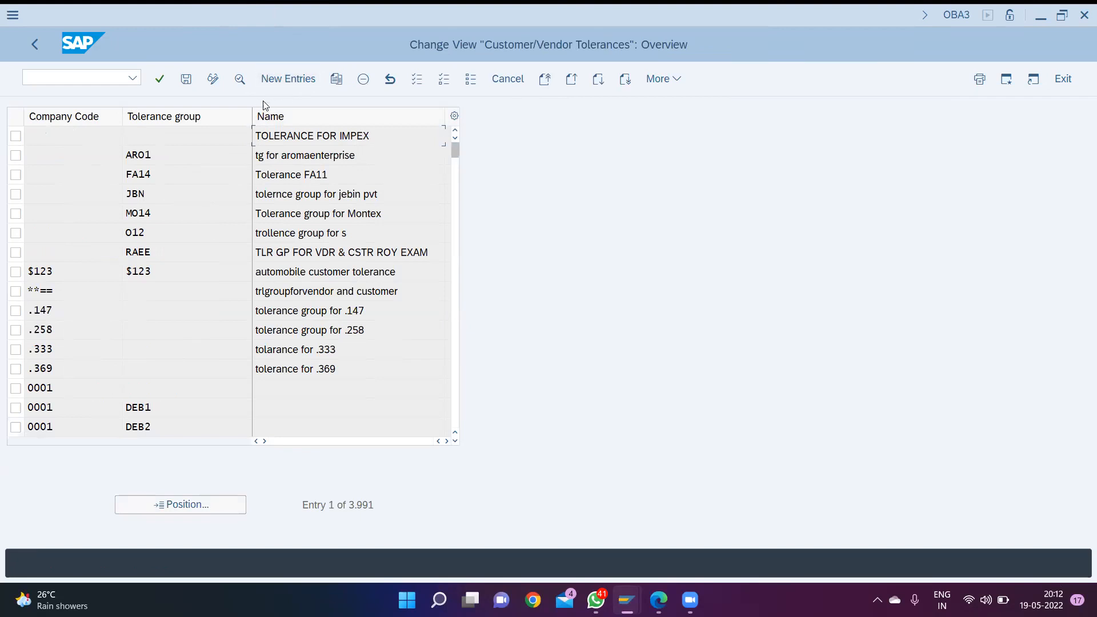
- Try to add a tolerance entry for company code CVC with a blank tolerance group and the name "tollerance for vendor/customer"
{"action": "left_click", "coordinate": [274, 80]}
{"action": "type", "text": "cvc"}
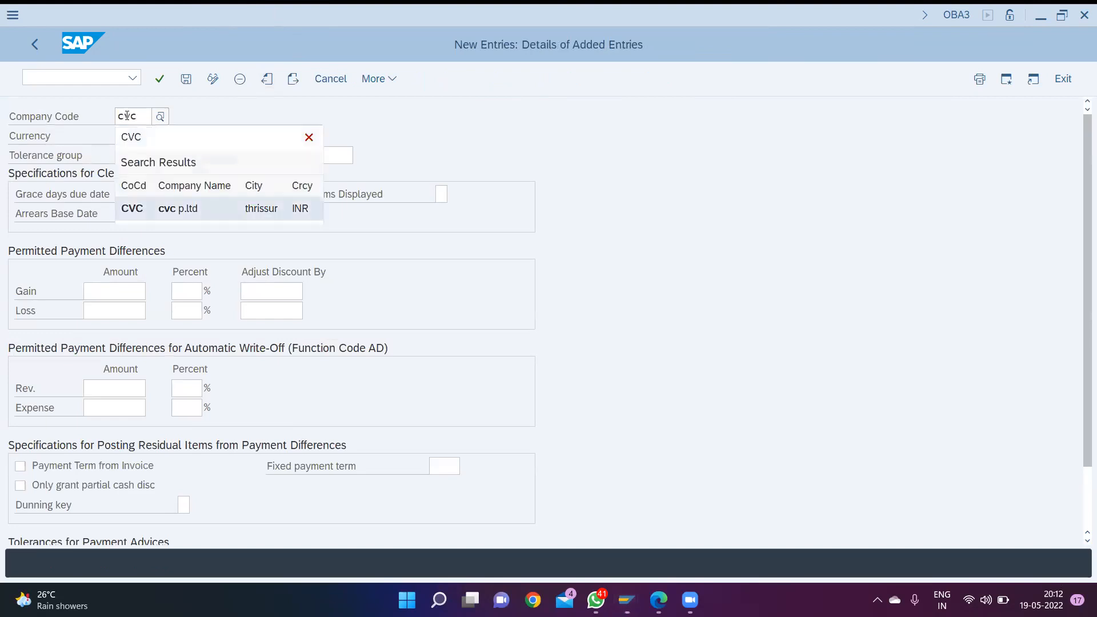
{"action": "key", "text": "Return"}
{"action": "key", "text": "Tab"}
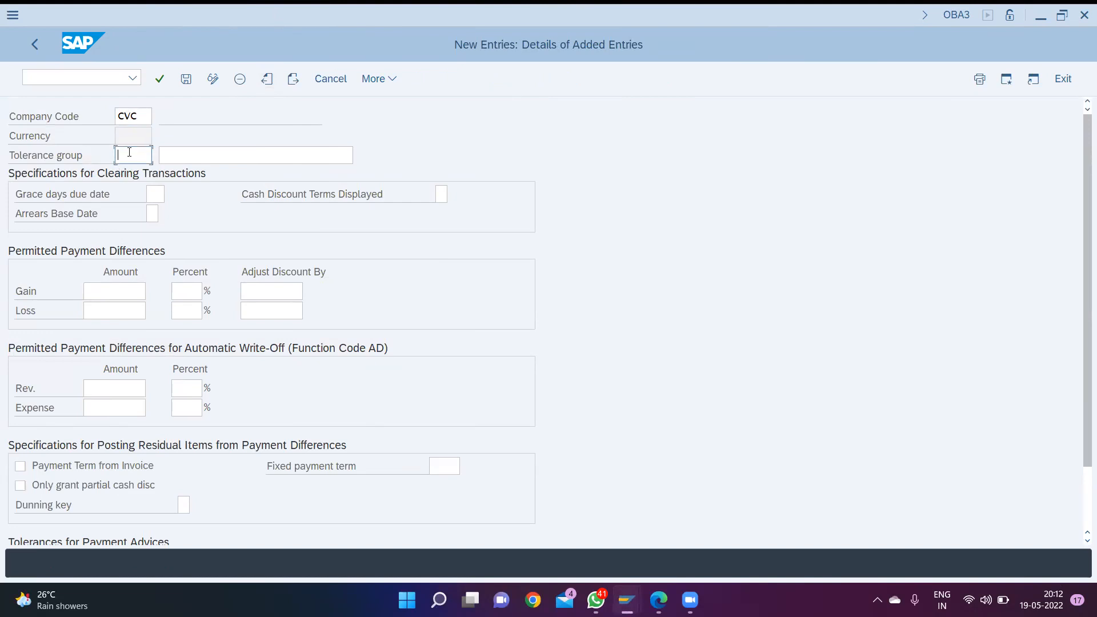
{"action": "key", "text": "Tab"}
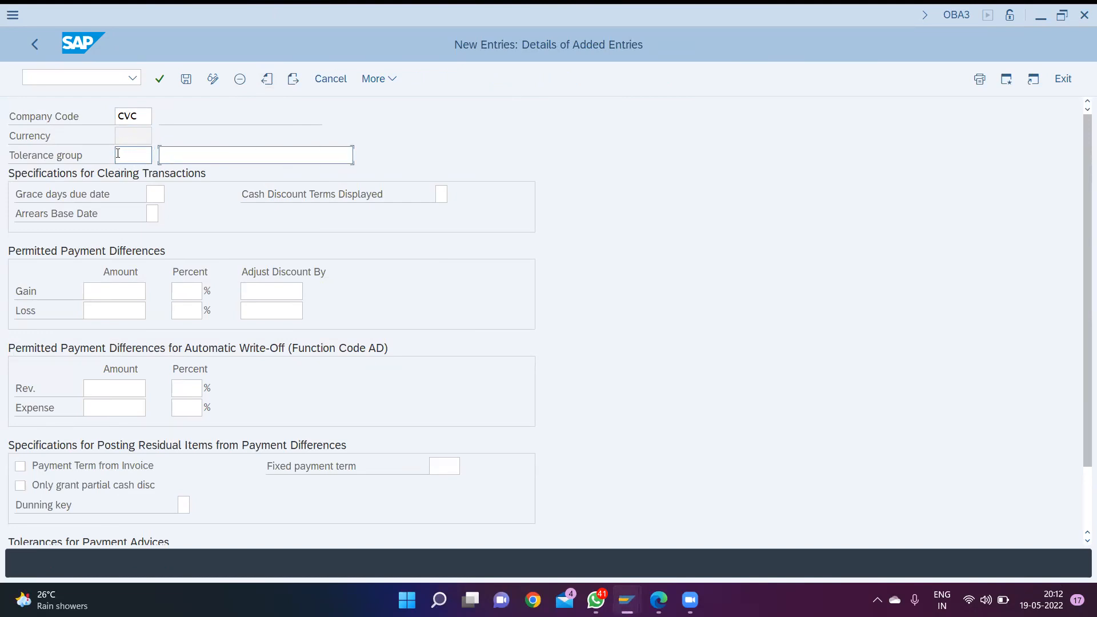
{"action": "type", "text": "t"}
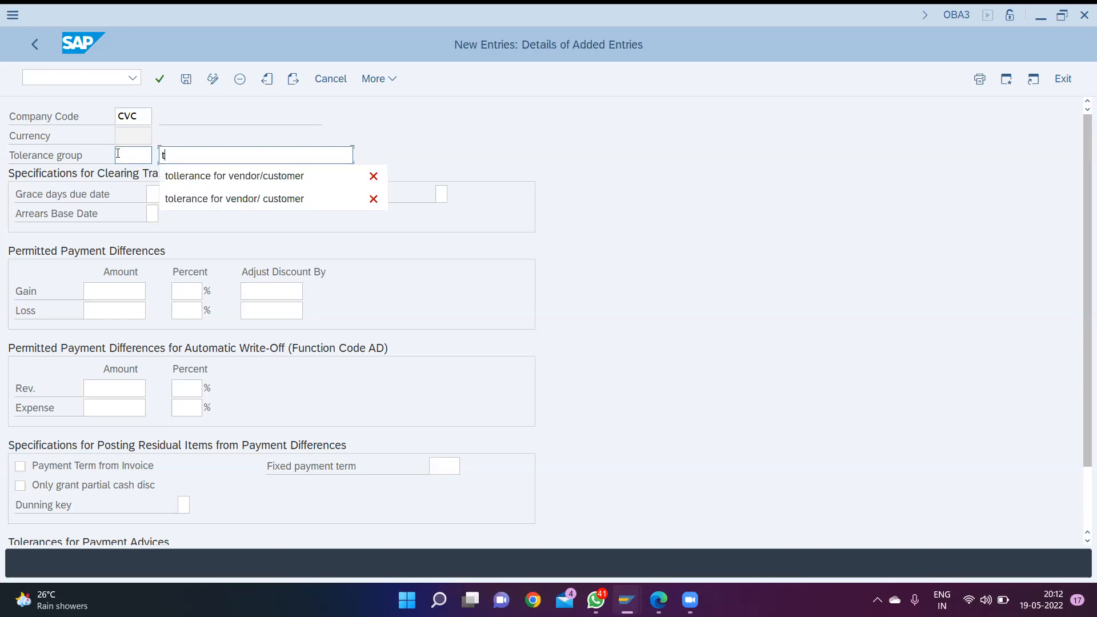
{"action": "left_click", "coordinate": [187, 181]}
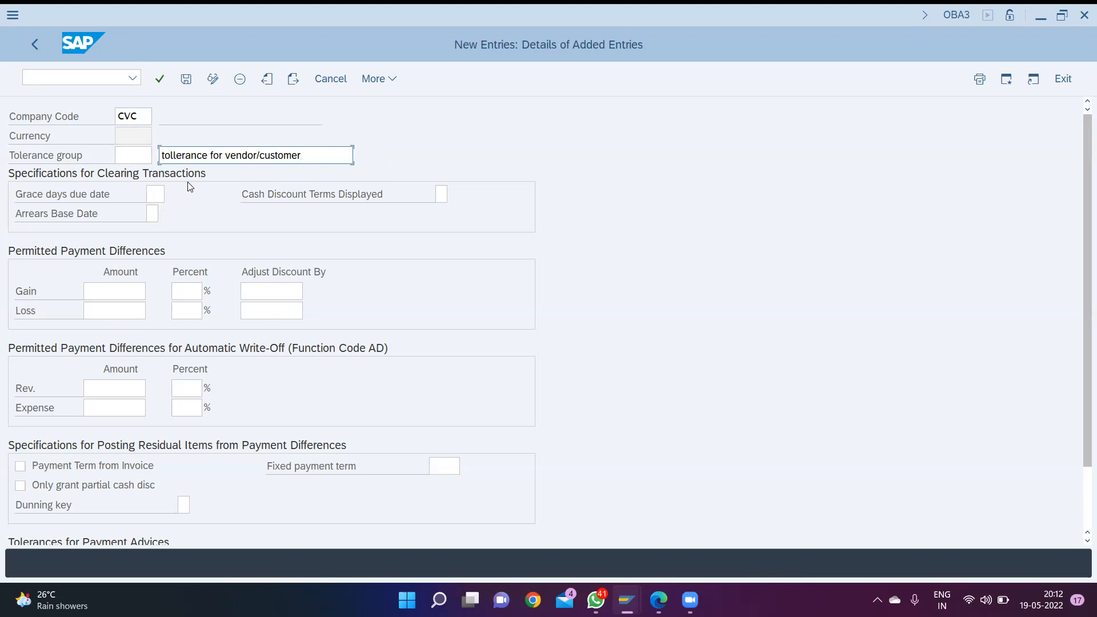
{"action": "key", "text": "Return"}
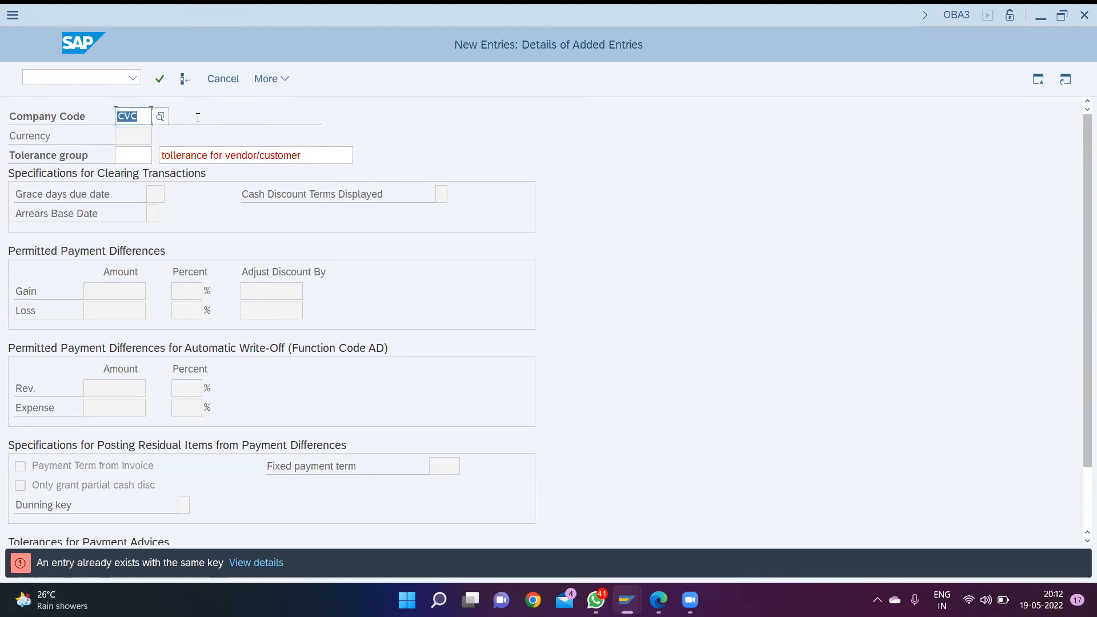
- Open transaction FS00 and expand the liability accounts of company code CVC
{"action": "key", "text": "ctrl+slash"}
{"action": "type", "text": "/n"}
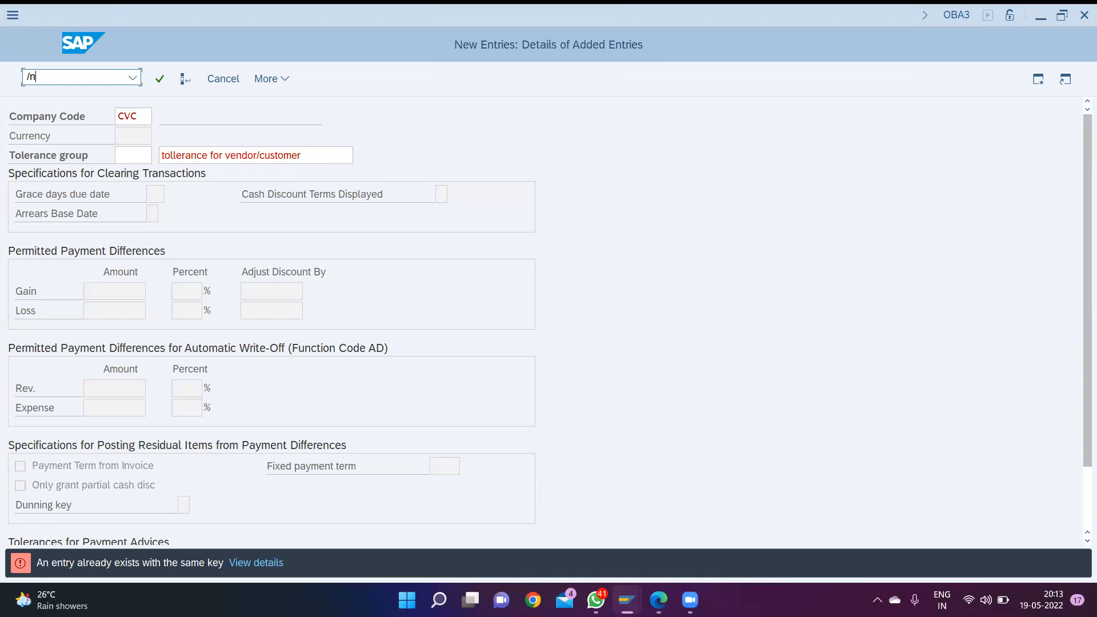
{"action": "type", "text": "fs00"}
{"action": "key", "text": "Return"}
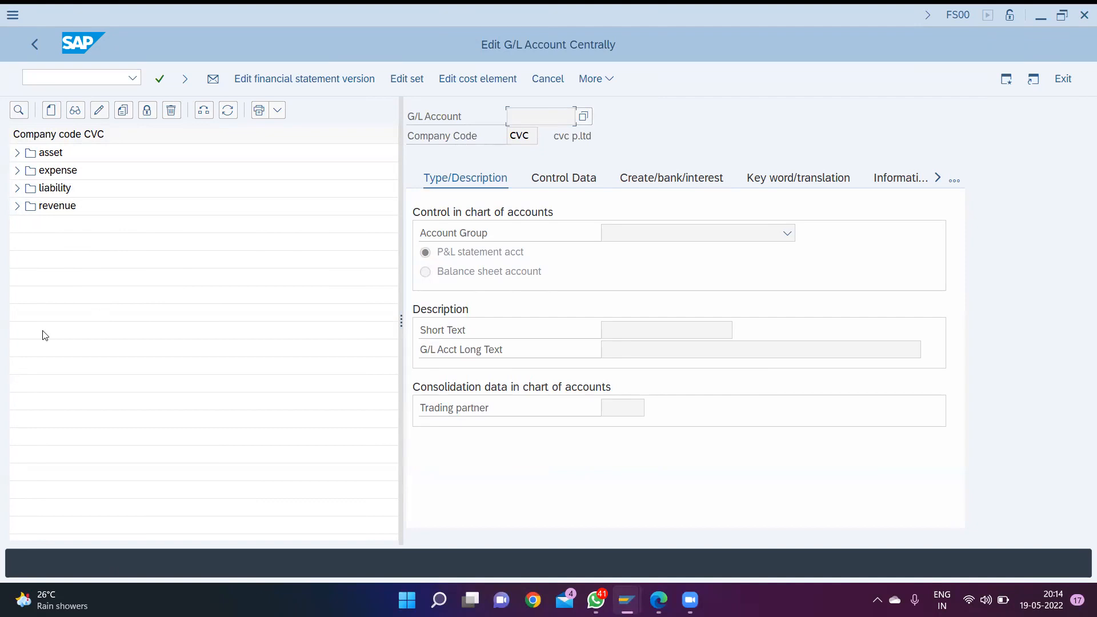
{"action": "left_click", "coordinate": [16, 189]}
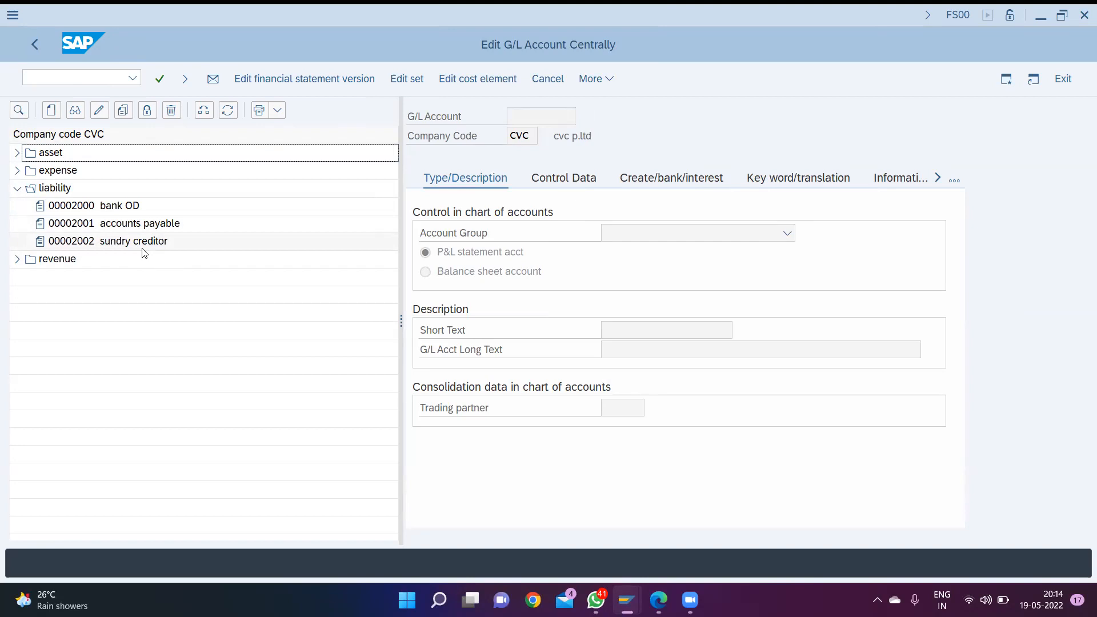
{"action": "left_click", "coordinate": [49, 113]}
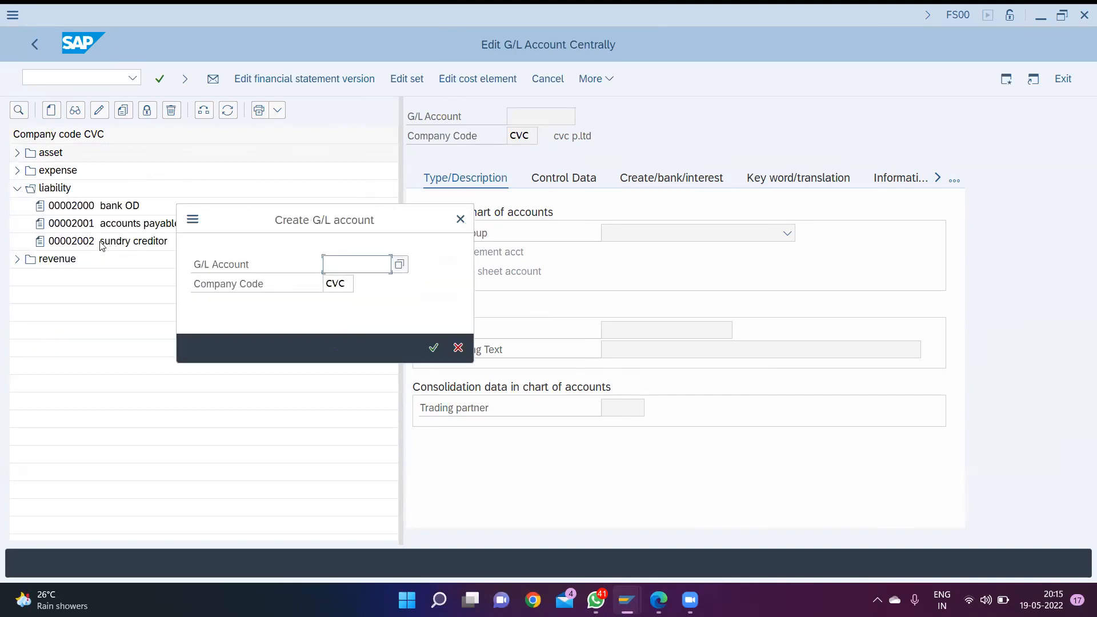
{"action": "type", "text": "200"}
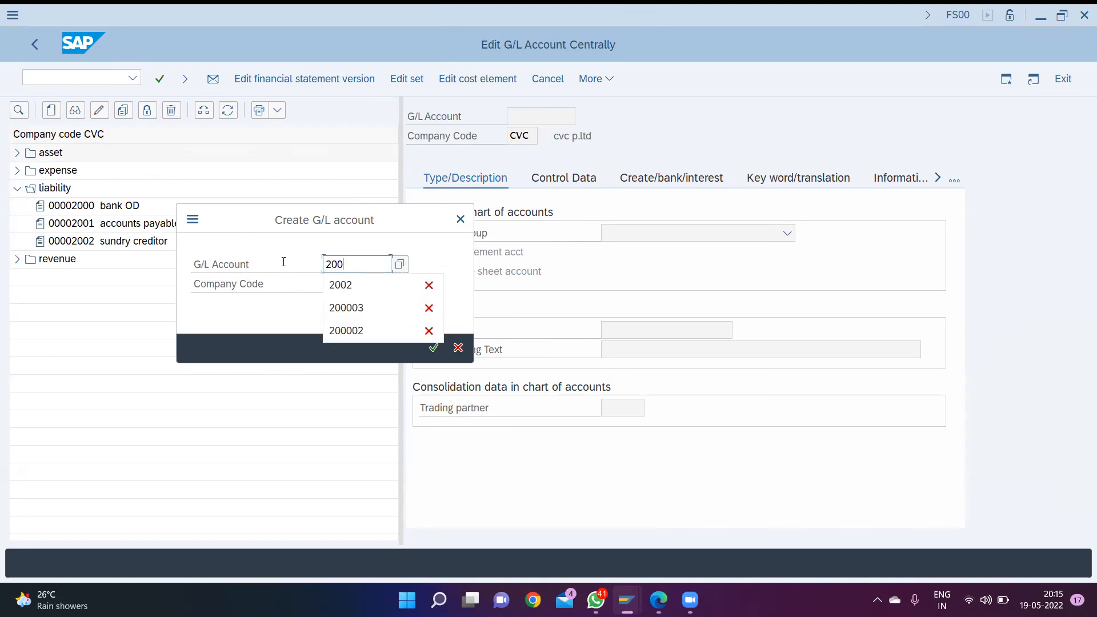
{"action": "type", "text": "3"}
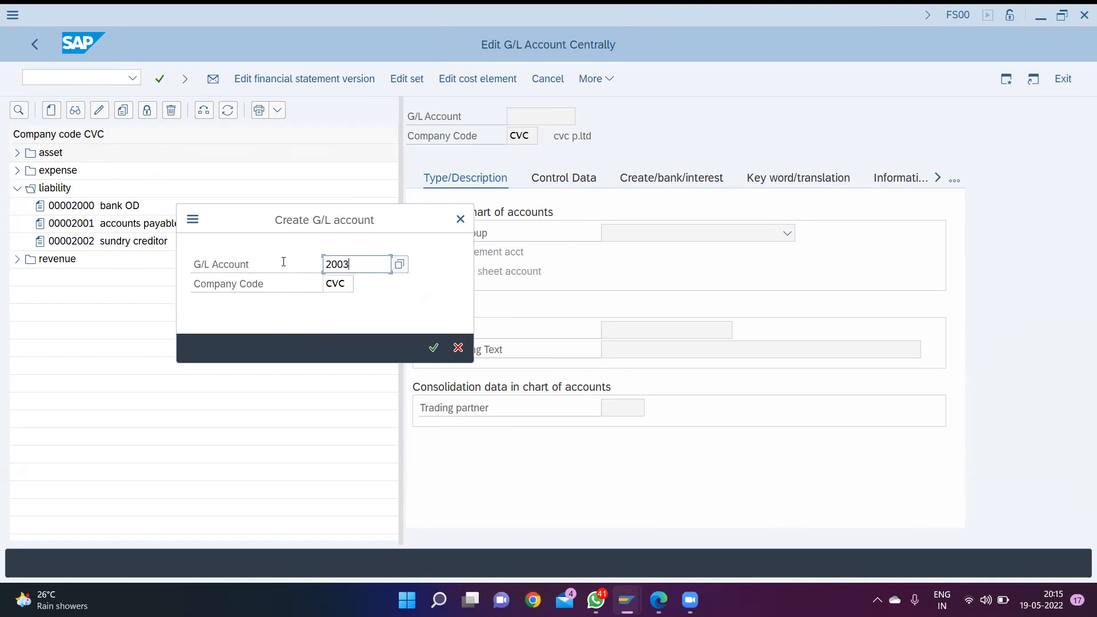
{"action": "left_click", "coordinate": [460, 220]}
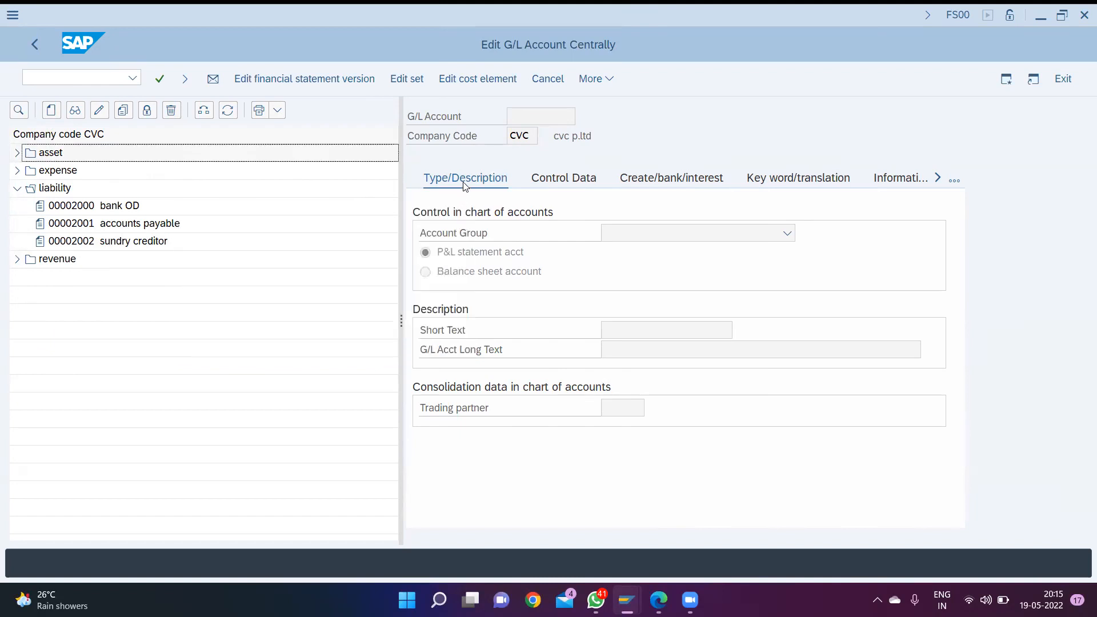
- Display the sundry creditor G/L account and review its control data and document creation settings
{"action": "double_click", "coordinate": [166, 241]}
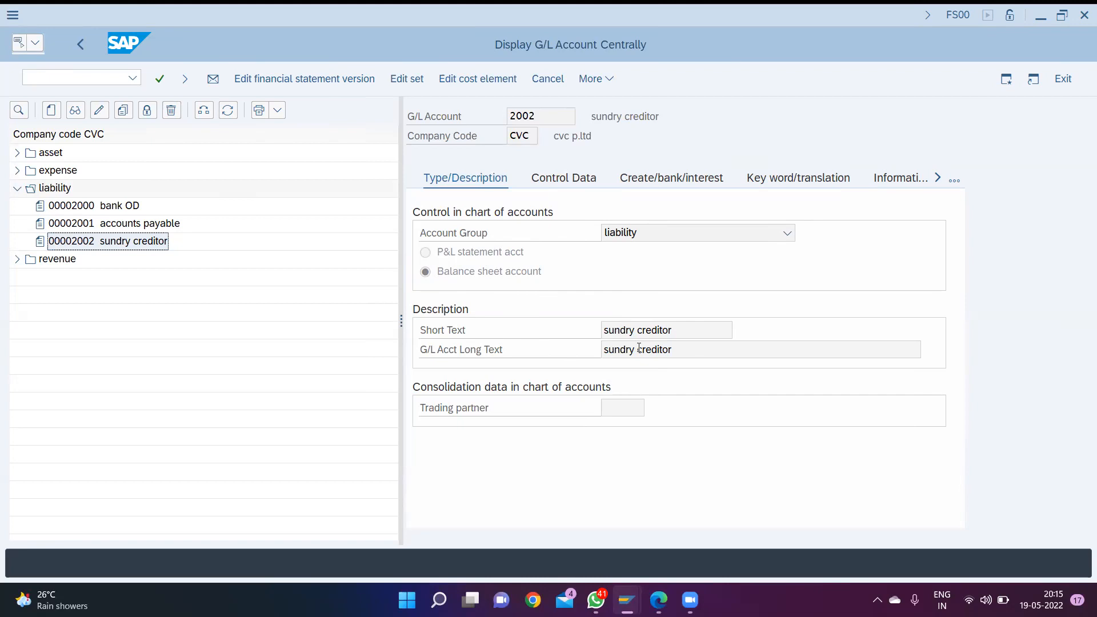
{"action": "left_click", "coordinate": [578, 182]}
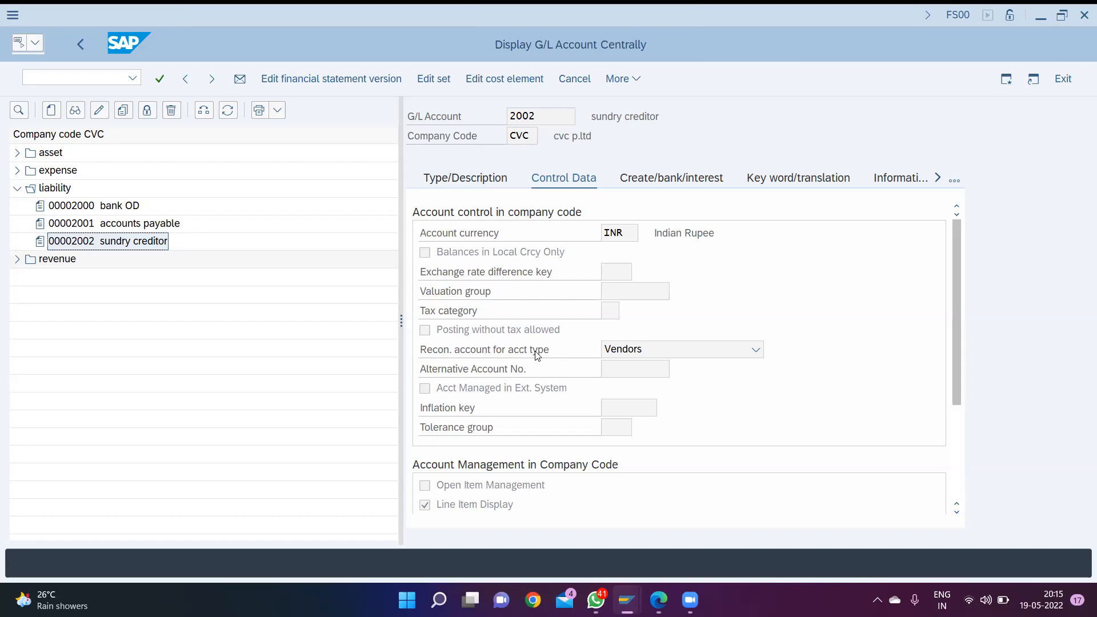
{"action": "left_click", "coordinate": [756, 349]}
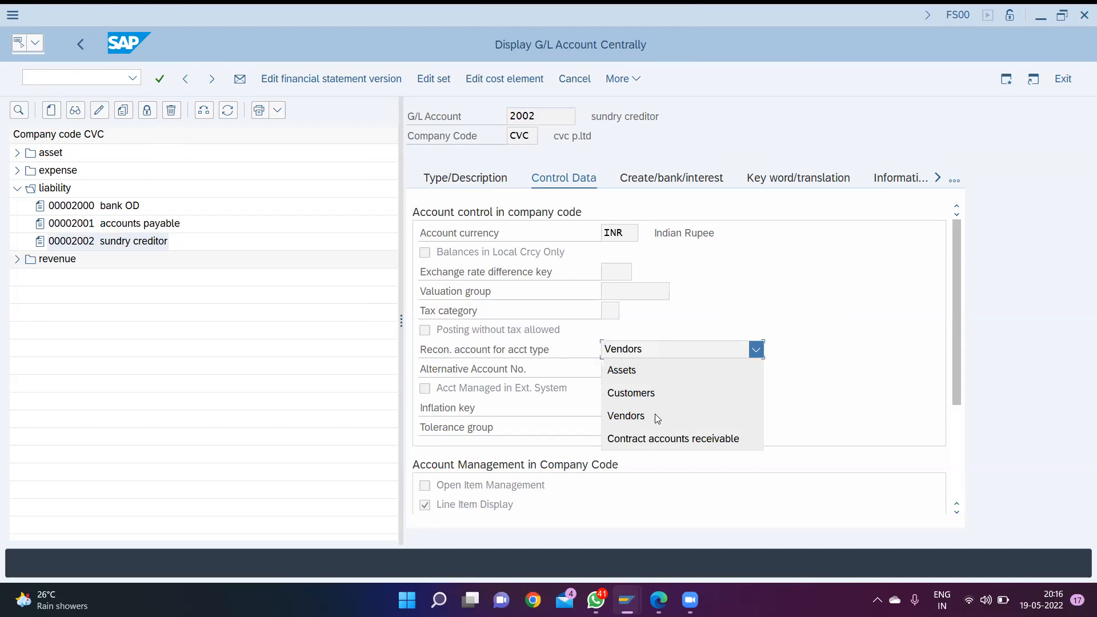
{"action": "left_click", "coordinate": [787, 374]}
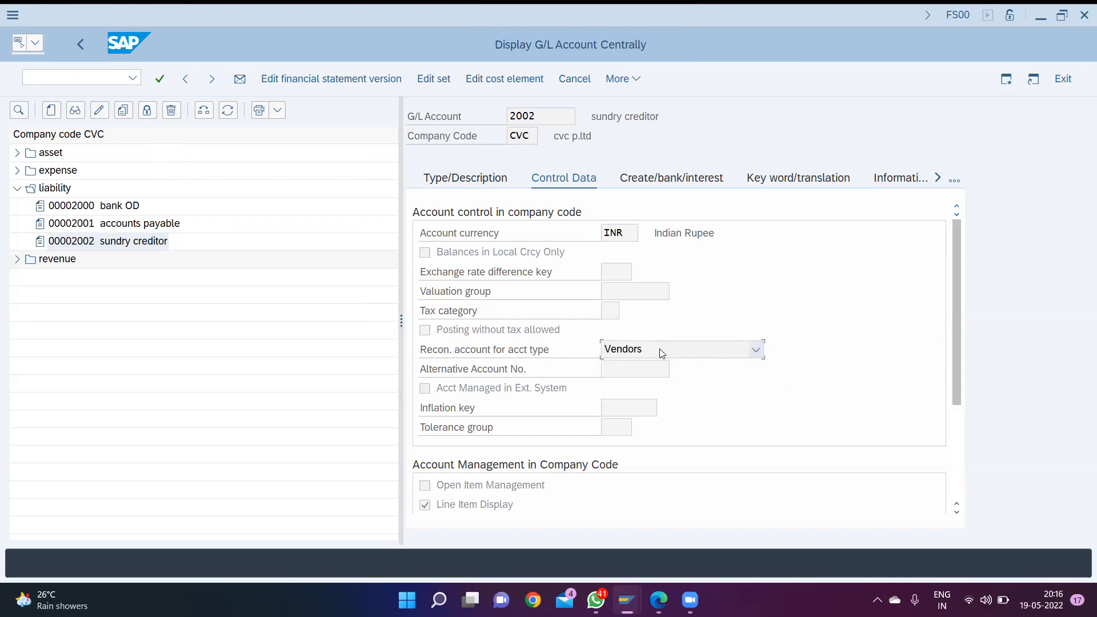
{"action": "scroll", "coordinate": [609, 389], "scroll_direction": "down", "scroll_amount": 3}
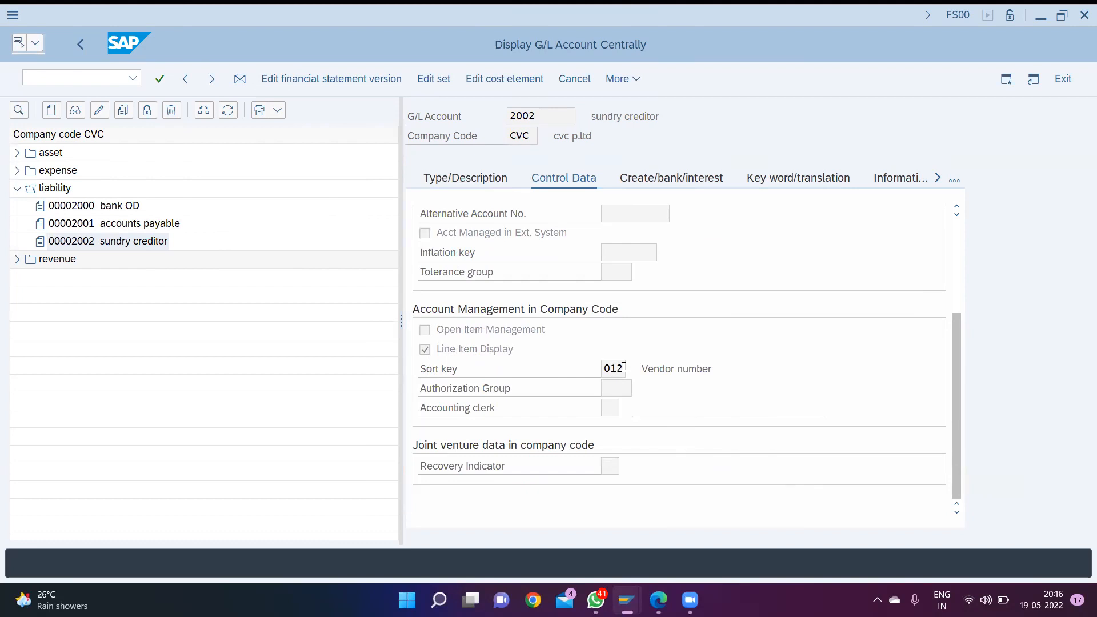
{"action": "left_click", "coordinate": [661, 180]}
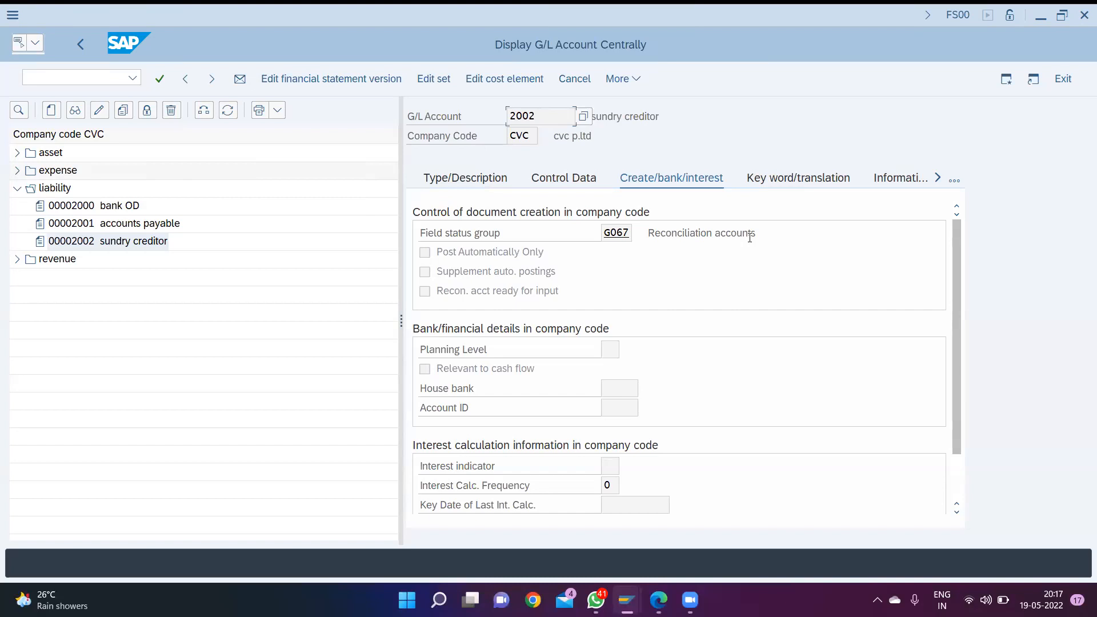
- Open transaction XK01 and start a new vendor in company code CVC with account group CVC
{"action": "key", "text": "ctrl+slash"}
{"action": "type", "text": "/"}
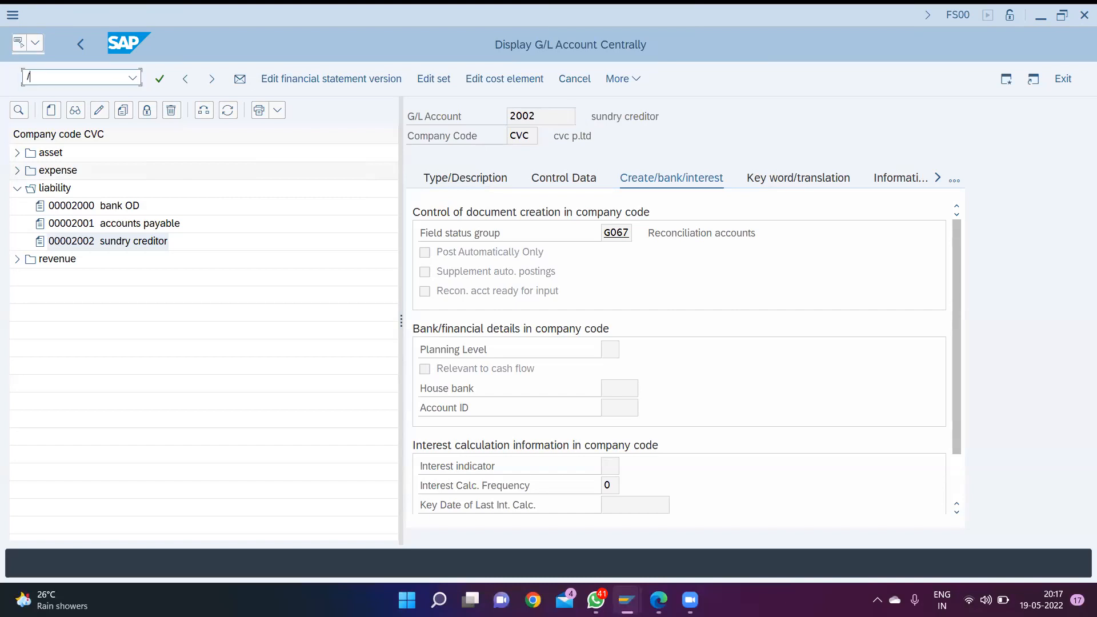
{"action": "type", "text": "nxk01"}
{"action": "key", "text": "Return"}
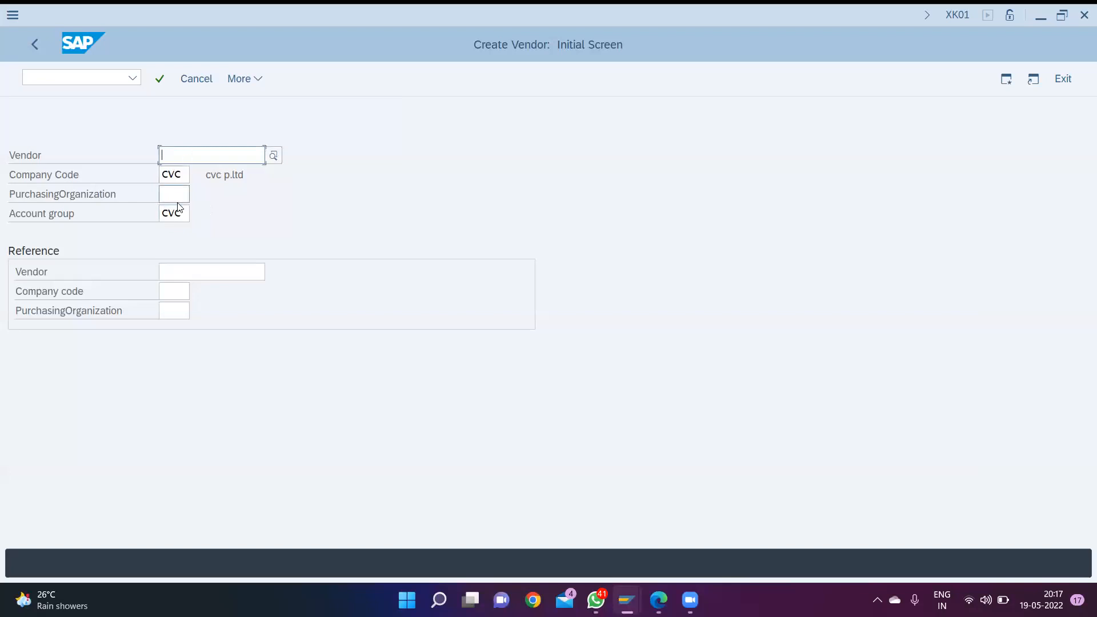
{"action": "key", "text": "Return"}
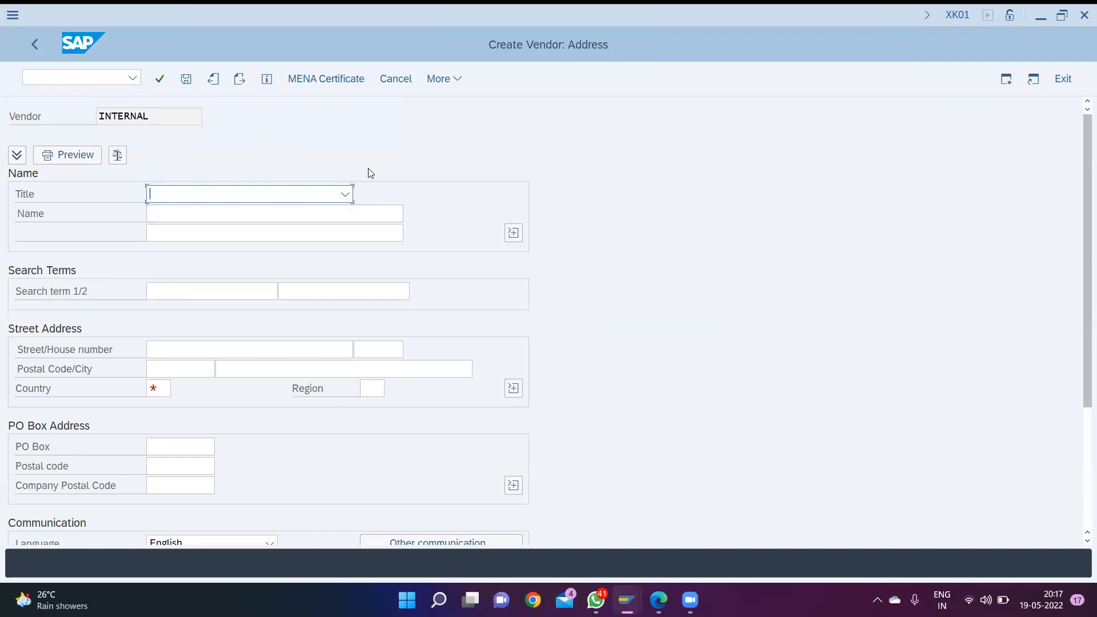
- Set the vendor's title to Company and enter the name "saukya"
{"action": "left_click", "coordinate": [347, 195]}
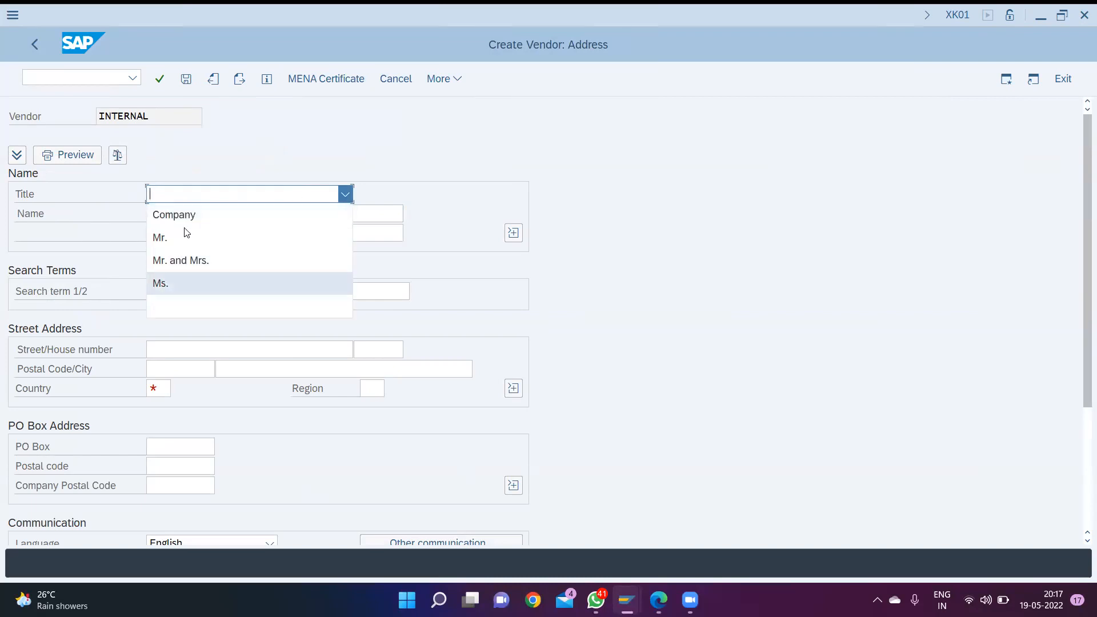
{"action": "left_click", "coordinate": [207, 214]}
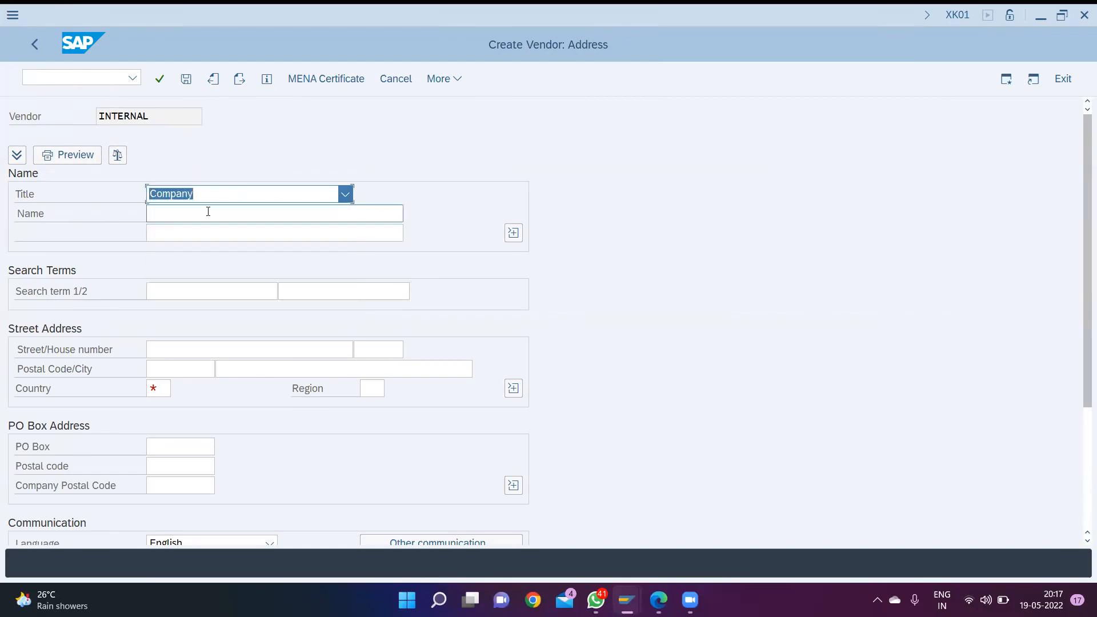
{"action": "left_click", "coordinate": [208, 212]}
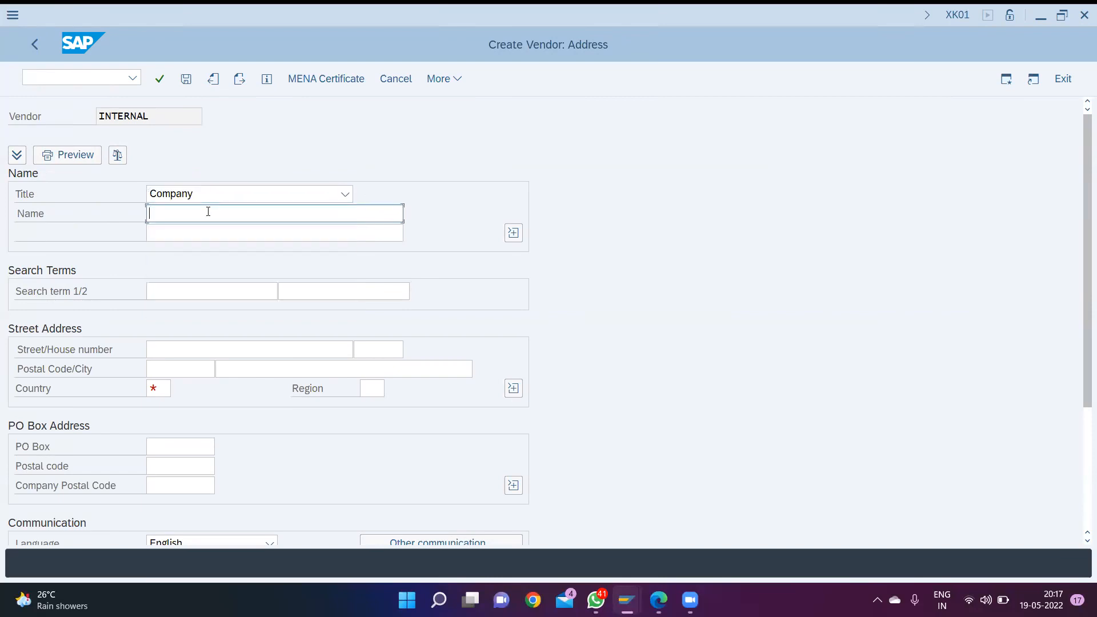
{"action": "type", "text": "saukya"}
- Set the vendor's country to IN and region to 11, and accept the address data
{"action": "left_click", "coordinate": [165, 386]}
{"action": "type", "text": "in"}
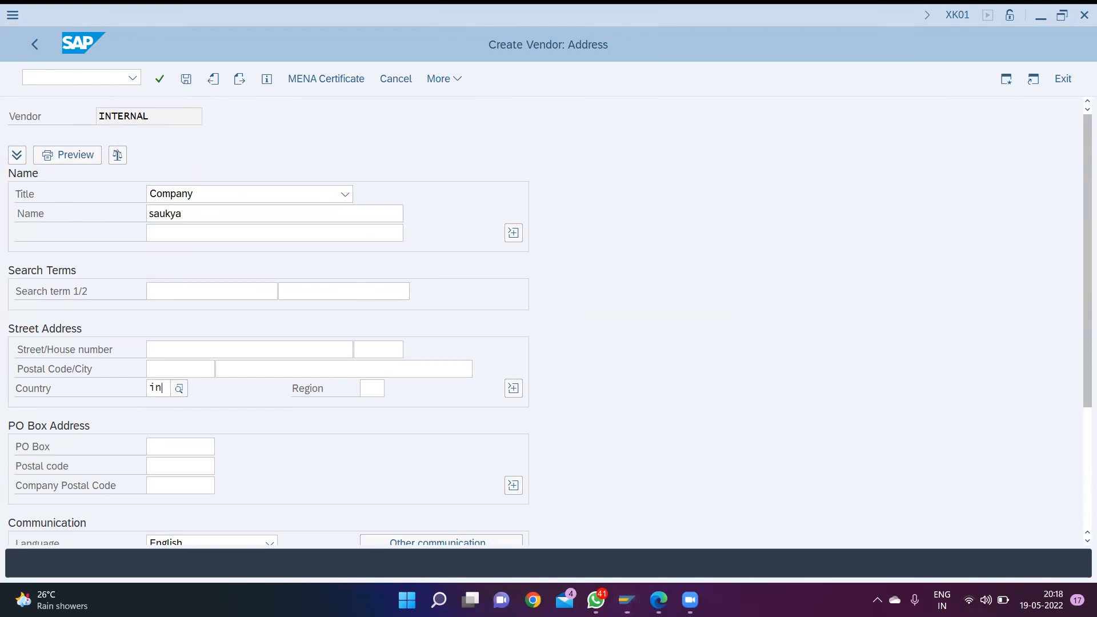
{"action": "key", "text": "Down"}
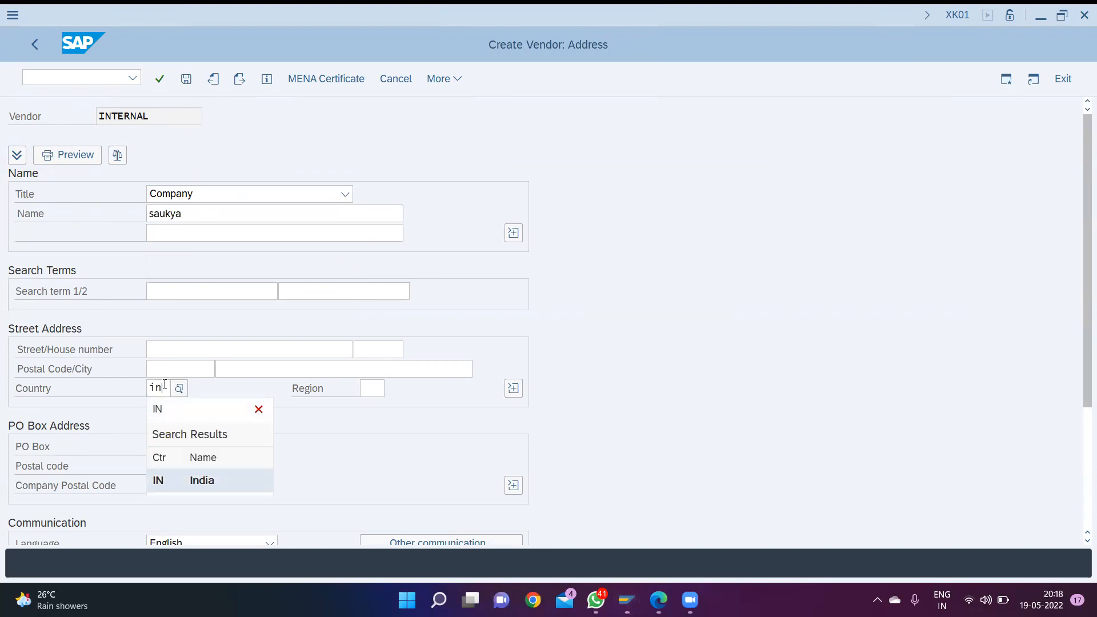
{"action": "key", "text": "Tab"}
{"action": "type", "text": "11"}
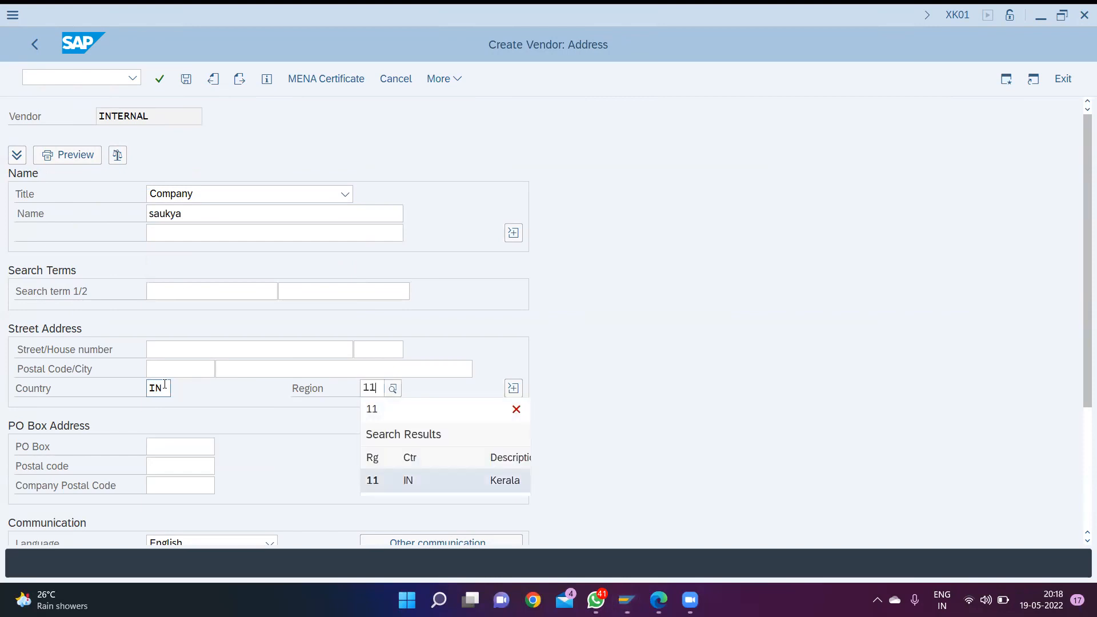
{"action": "key", "text": "Return"}
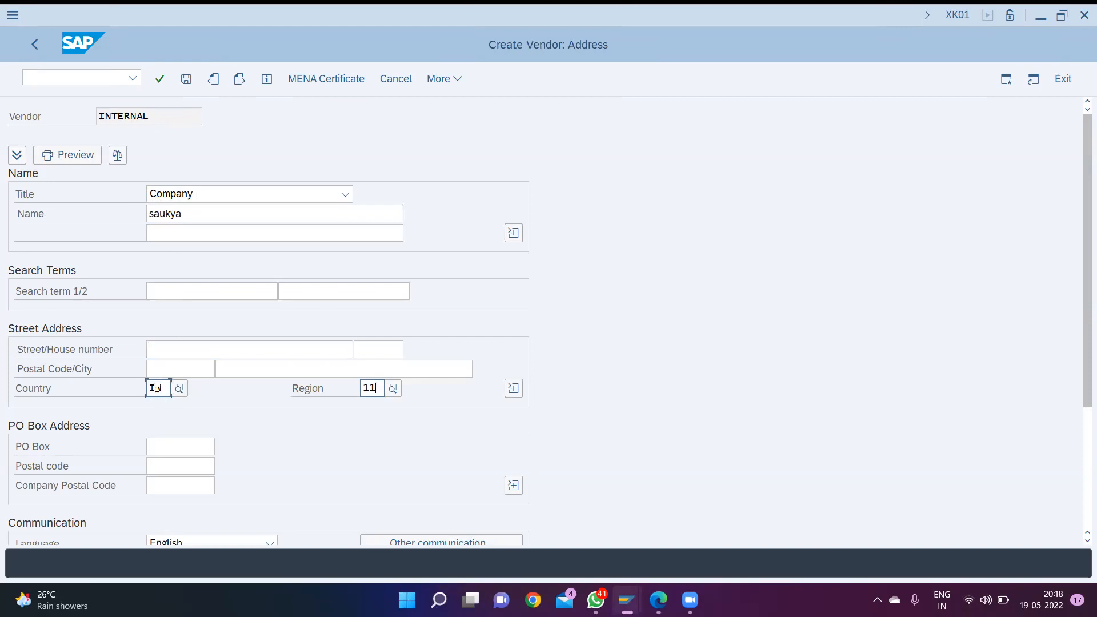
{"action": "left_click", "coordinate": [382, 388]}
{"action": "key", "text": "Return"}
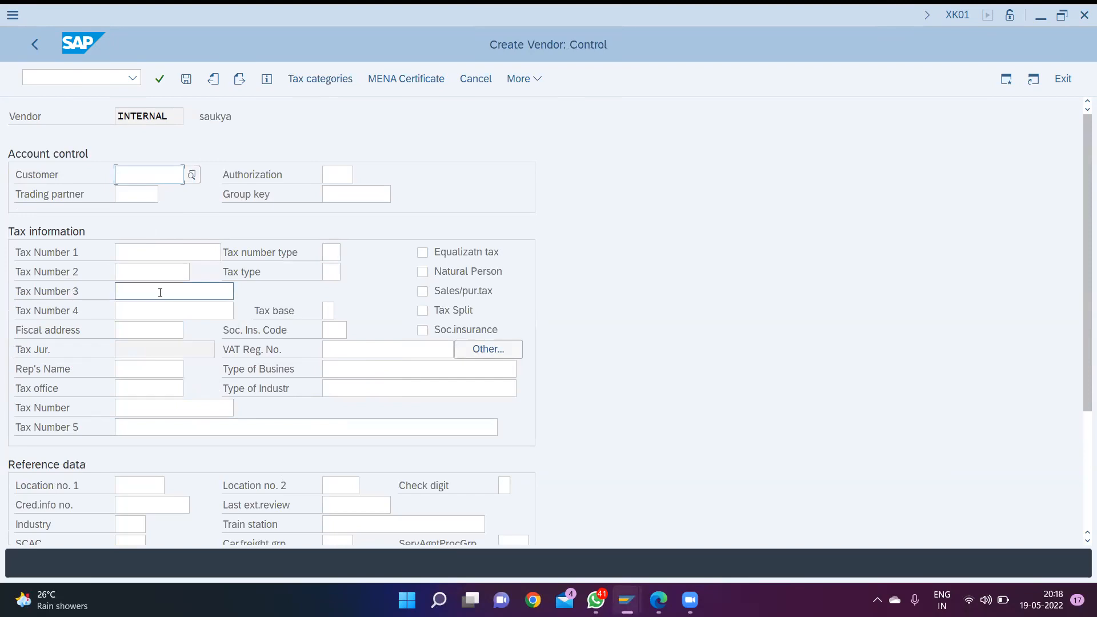
- Leave the control, bank details and contact person data blank and continue to the vendor's accounting information
{"action": "key", "text": "Return"}
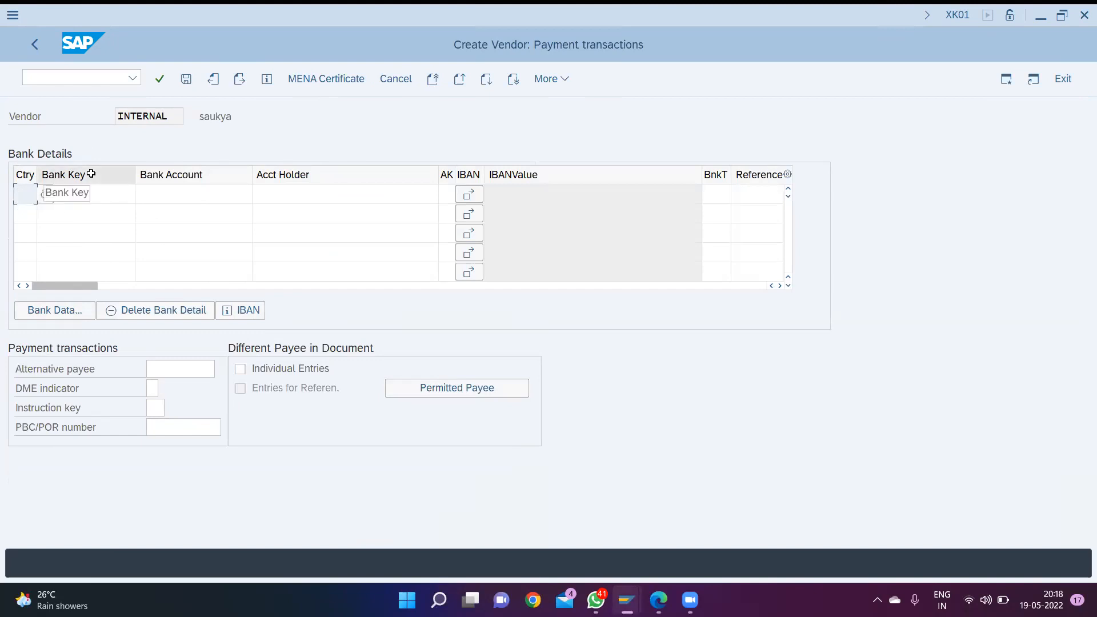
{"action": "key", "text": "Return"}
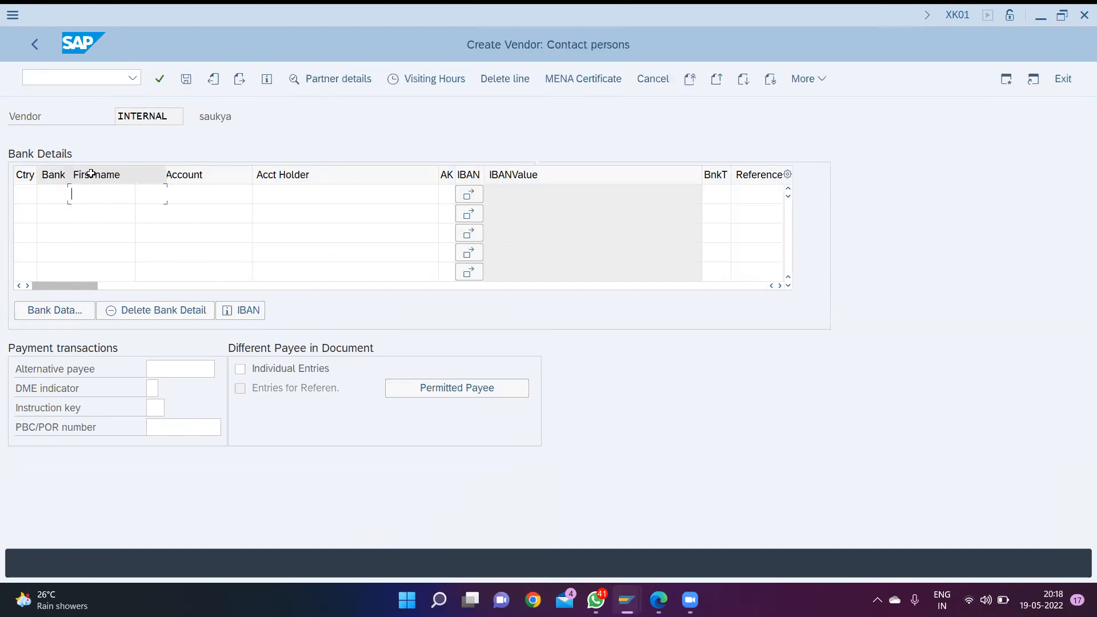
{"action": "left_click", "coordinate": [74, 194]}
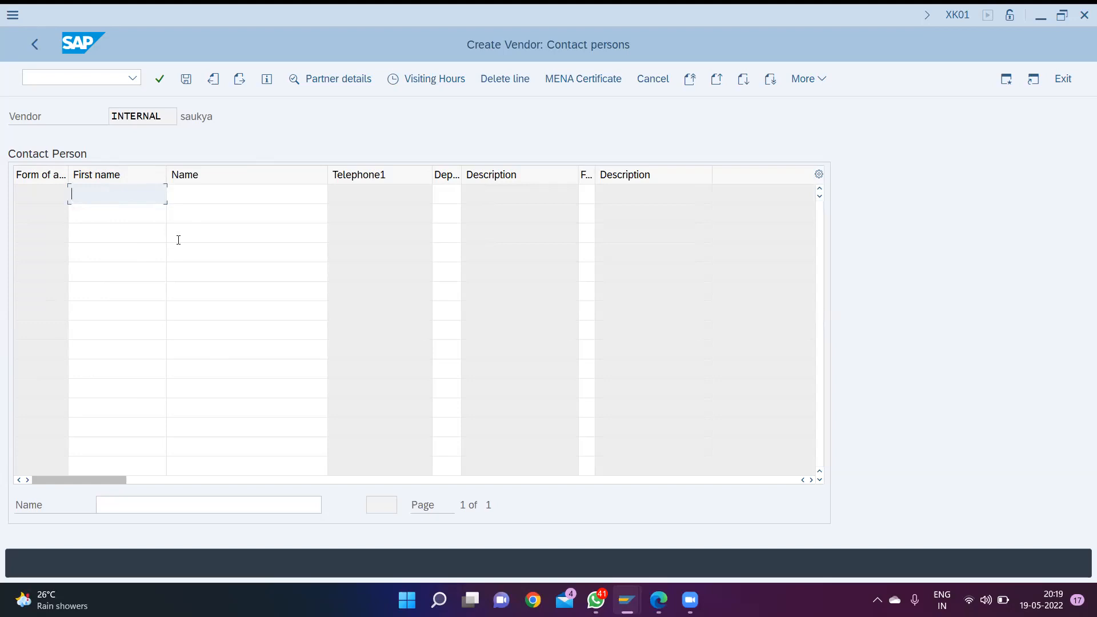
{"action": "key", "text": "Return"}
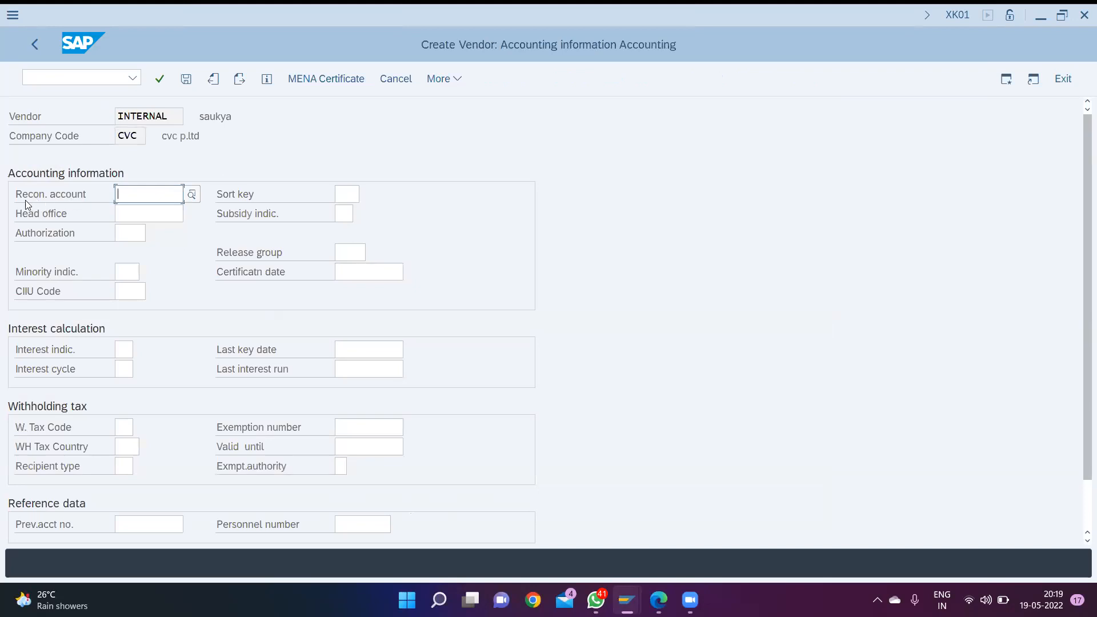
- Choose the sundry creditor G/L account as the vendor's reconciliation account and set the sort key to 012
{"action": "left_click", "coordinate": [192, 195]}
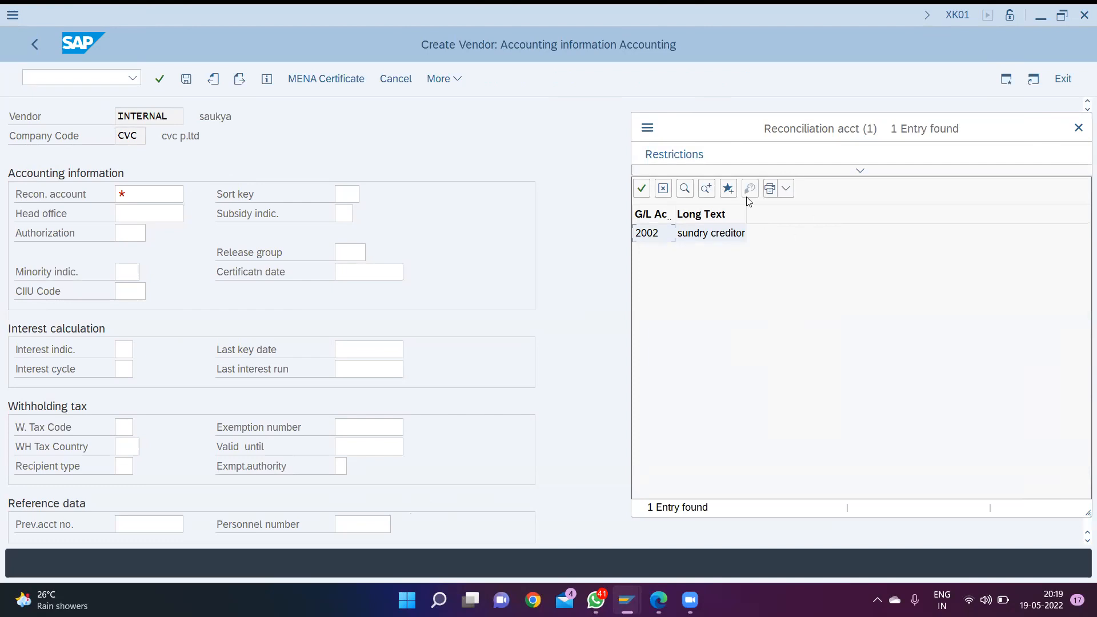
{"action": "double_click", "coordinate": [728, 239]}
{"action": "left_click", "coordinate": [347, 193]}
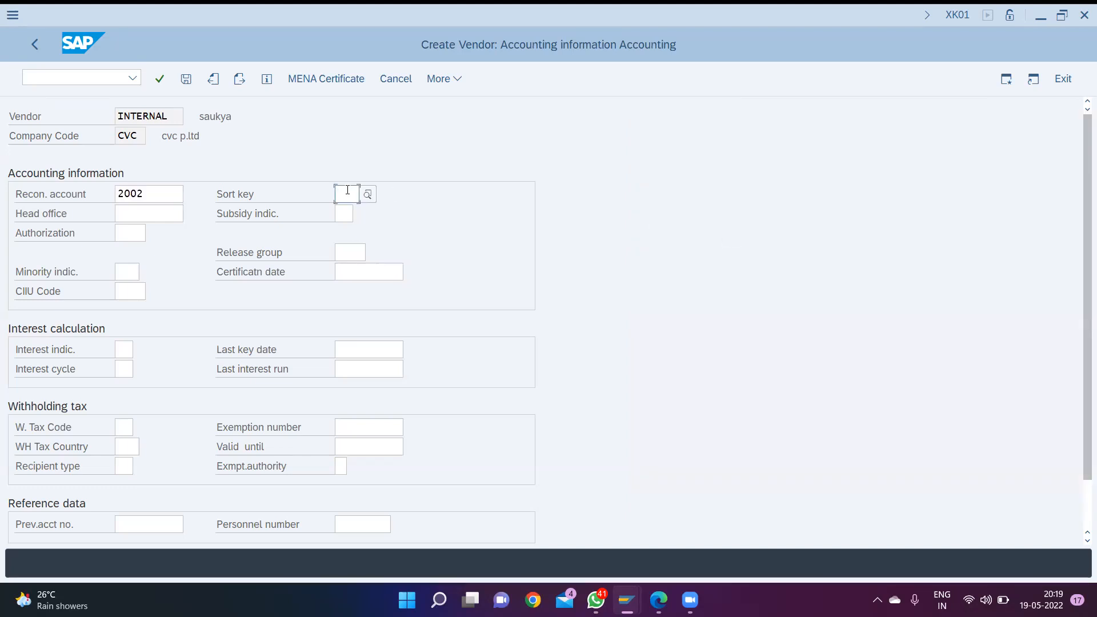
{"action": "type", "text": "012"}
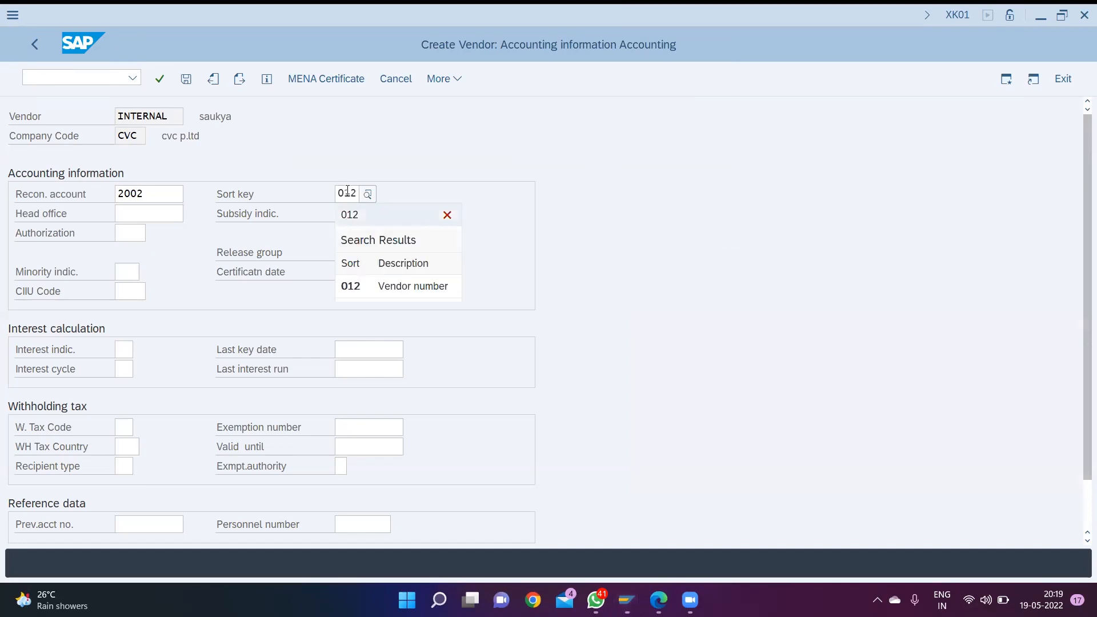
{"action": "key", "text": "Escape"}
{"action": "left_click", "coordinate": [120, 231]}
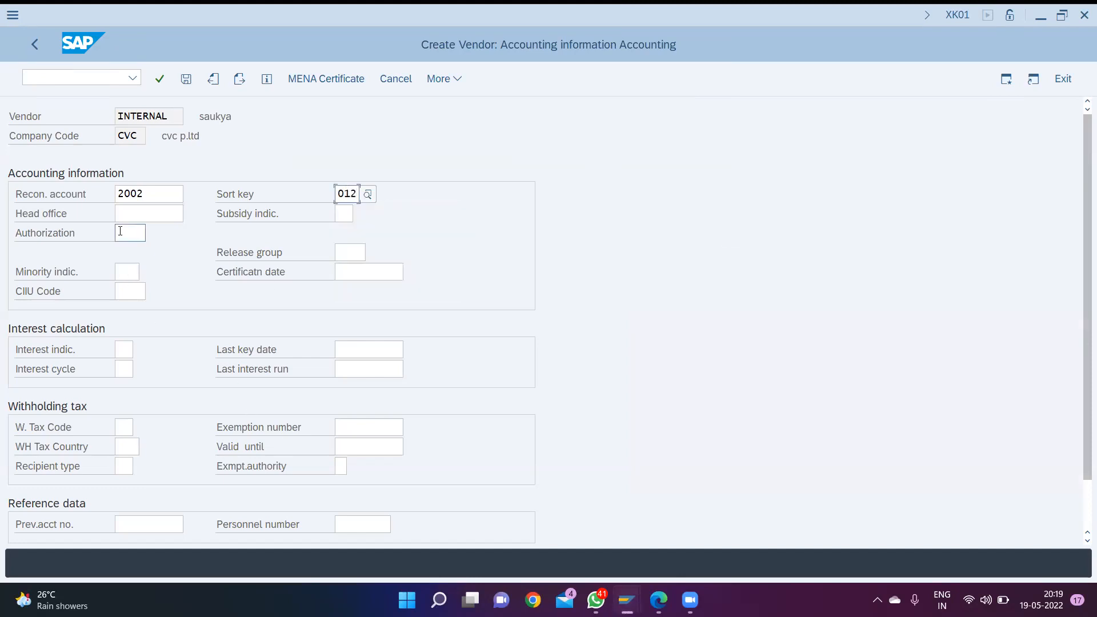
{"action": "key", "text": "Return"}
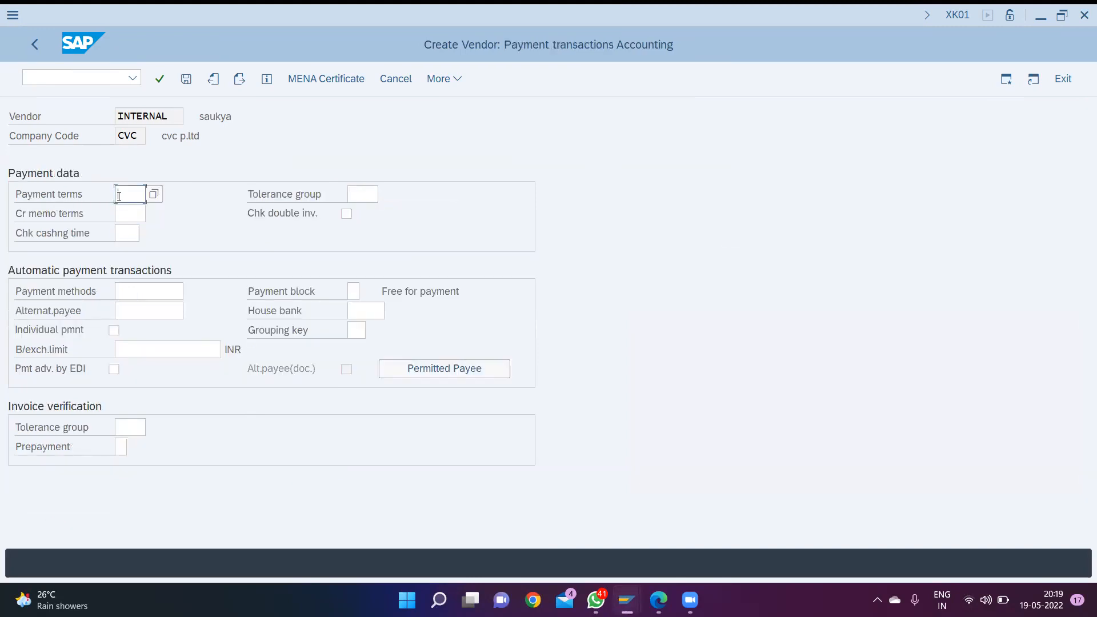
- Set the vendor's payment terms to 0001 and payment method to C, and save the vendor with blank correspondence data
{"action": "left_click", "coordinate": [152, 196]}
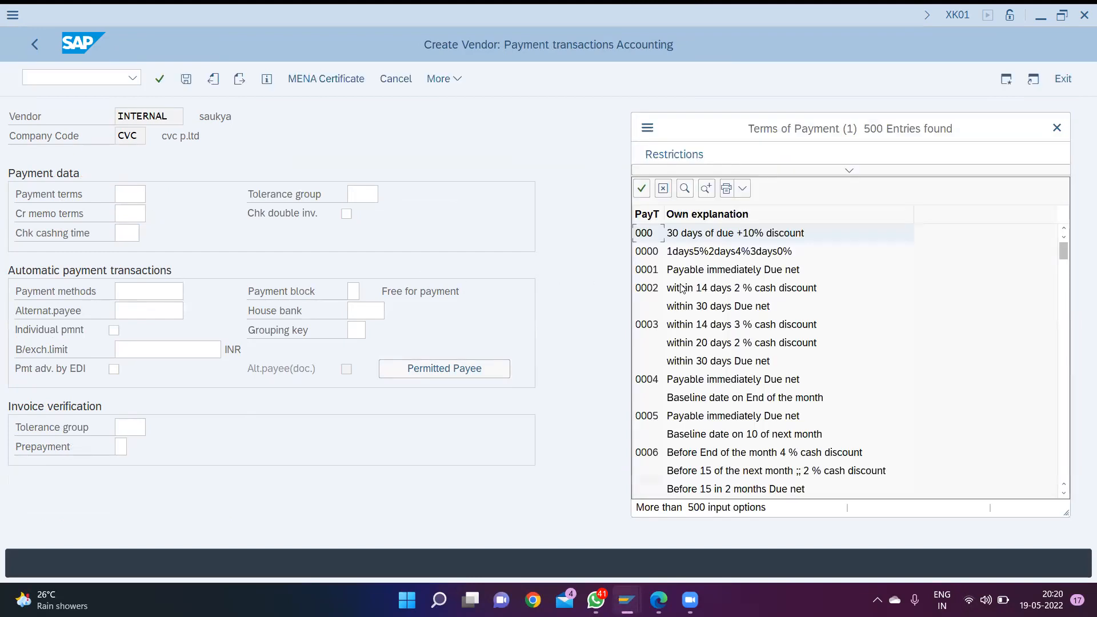
{"action": "double_click", "coordinate": [792, 272]}
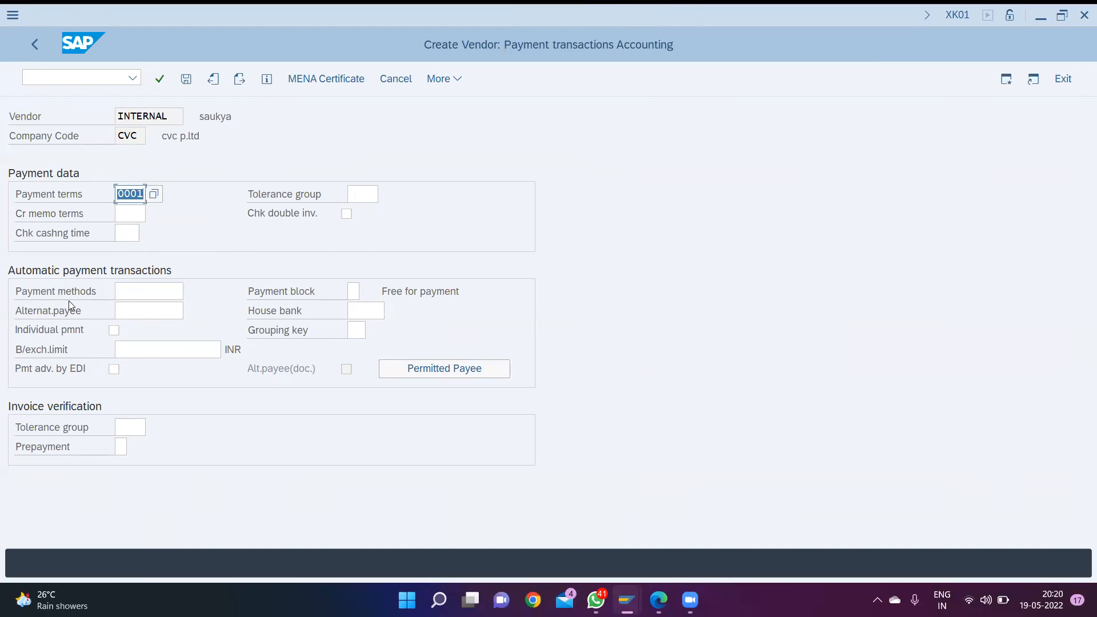
{"action": "left_click", "coordinate": [136, 292]}
{"action": "type", "text": "c"}
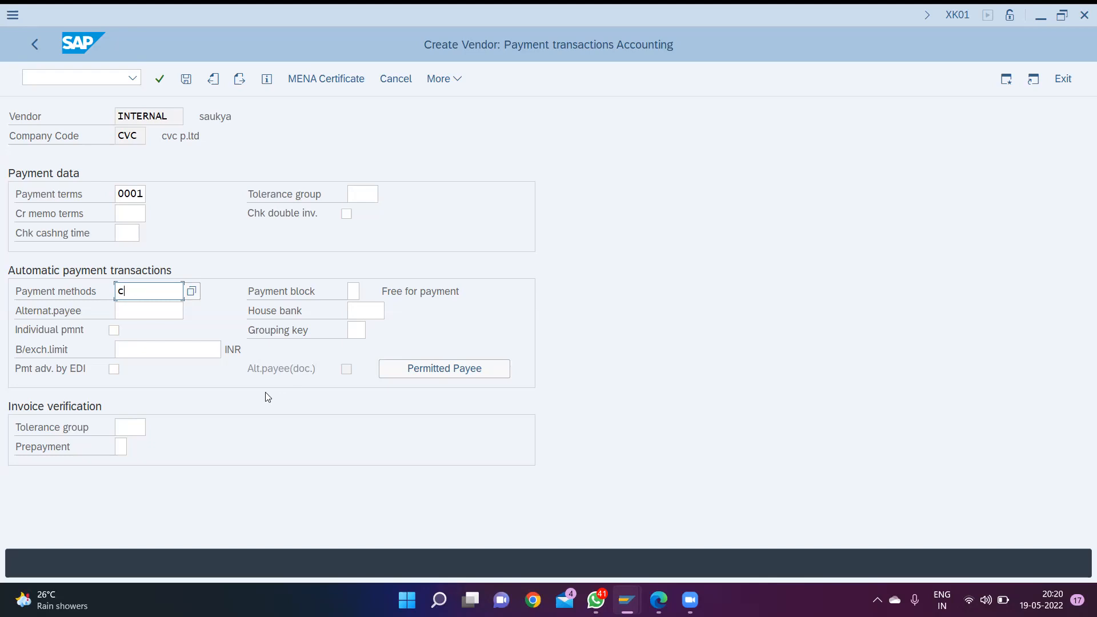
{"action": "key", "text": "Return"}
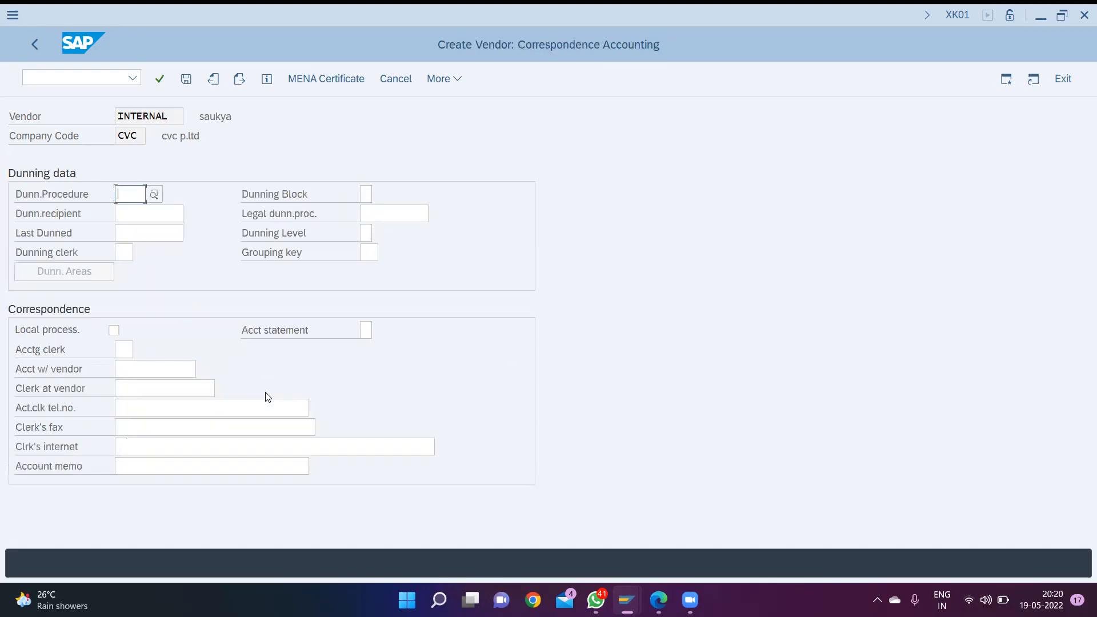
{"action": "key", "text": "Return"}
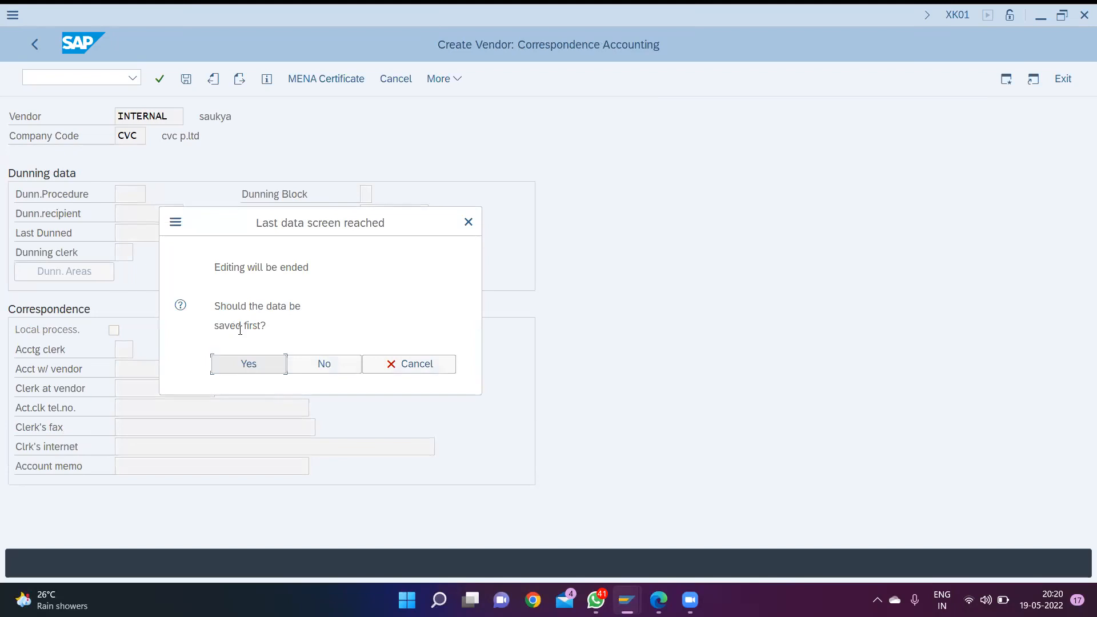
{"action": "left_click", "coordinate": [246, 364]}
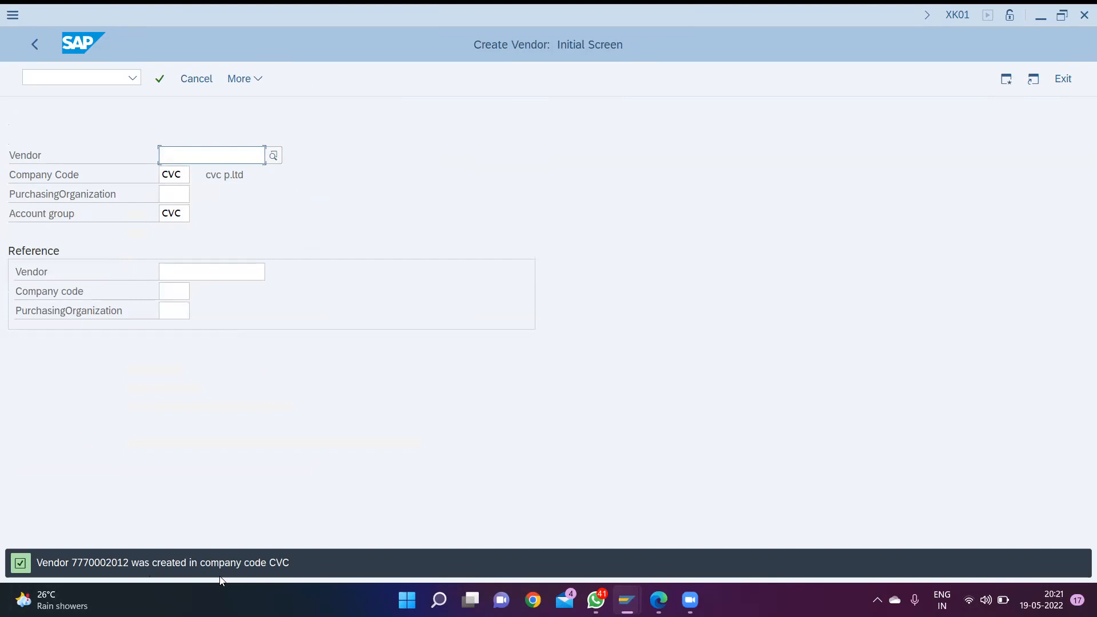
- Open transaction F-43 to enter a vendor invoice
{"action": "key", "text": "ctrl+slash"}
{"action": "type", "text": "/f-43"}
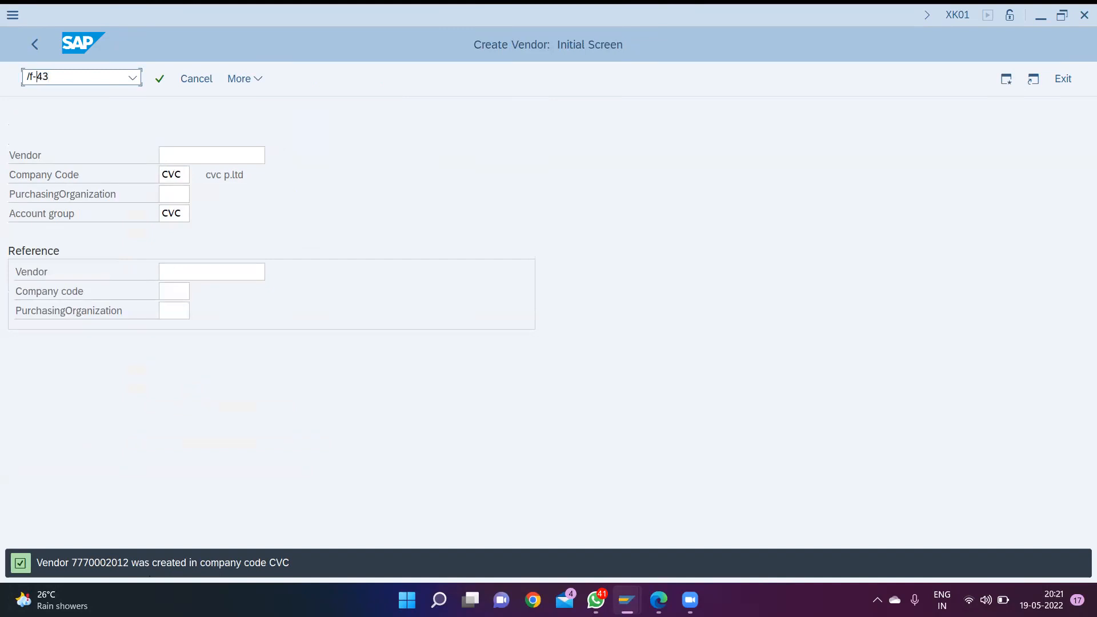
{"action": "left_click", "coordinate": [29, 76]}
{"action": "type", "text": "n"}
{"action": "key", "text": "Return"}
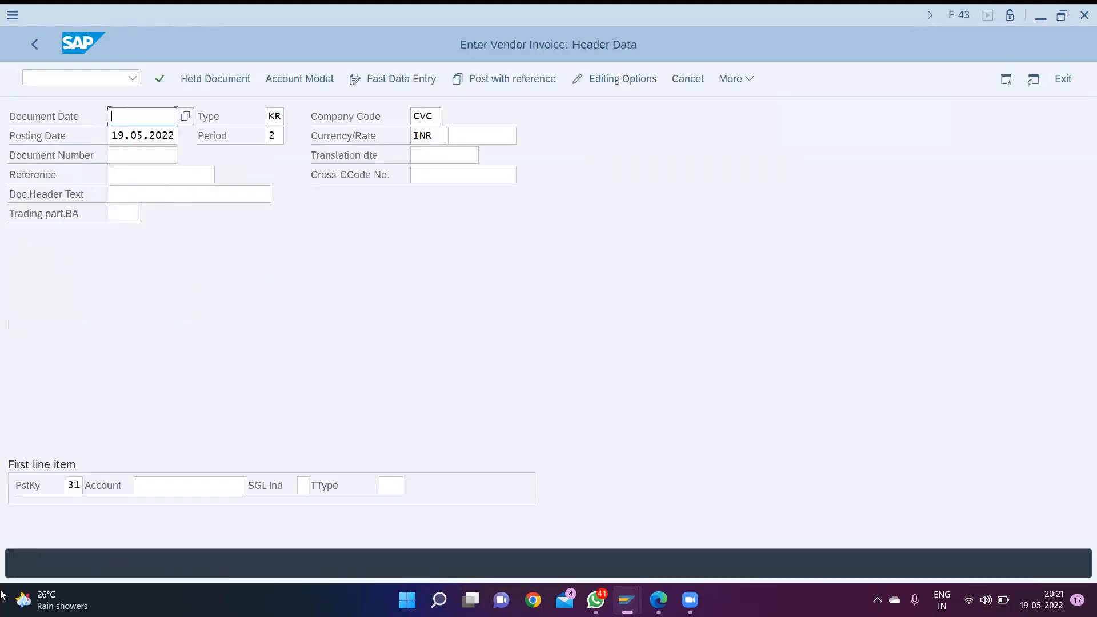
- Set the vendor invoice's document date to 19.05.2022, leaving the other header data as proposed
{"action": "type", "text": "19"}
{"action": "key", "text": "Down"}
{"action": "key", "text": "Return"}
{"action": "key", "text": "Tab"}
{"action": "key", "text": "Tab"}
{"action": "key", "text": "Tab"}
{"action": "key", "text": "Tab"}
{"action": "key", "text": "Tab"}
{"action": "key", "text": "Tab"}
{"action": "key", "text": "Tab"}
{"action": "key", "text": "Tab"}
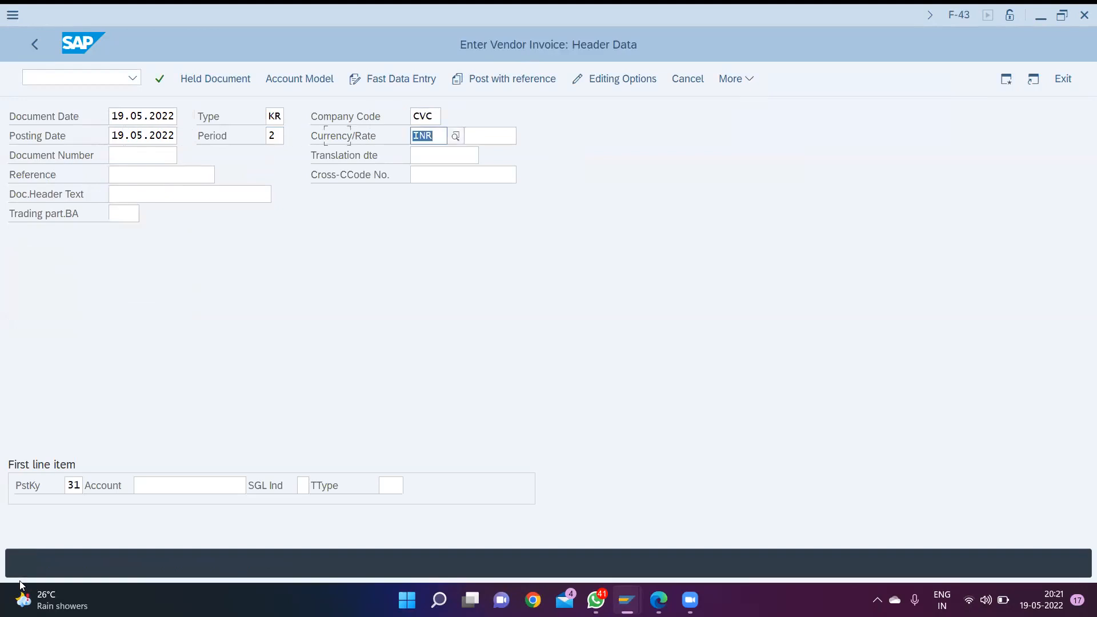
{"action": "key", "text": "Tab"}
{"action": "key", "text": "Tab"}
{"action": "key", "text": "Tab"}
{"action": "key", "text": "Tab"}
{"action": "key", "text": "Tab"}
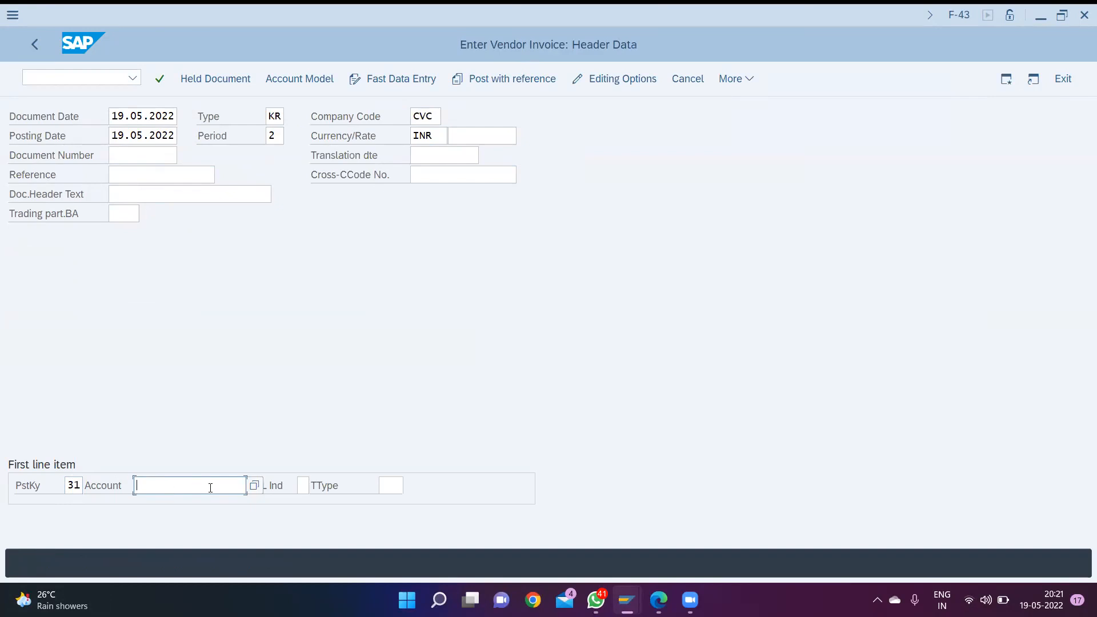
- Look up the CVC vendors and choose the newly created one as the first line item's account
{"action": "left_click", "coordinate": [254, 485]}
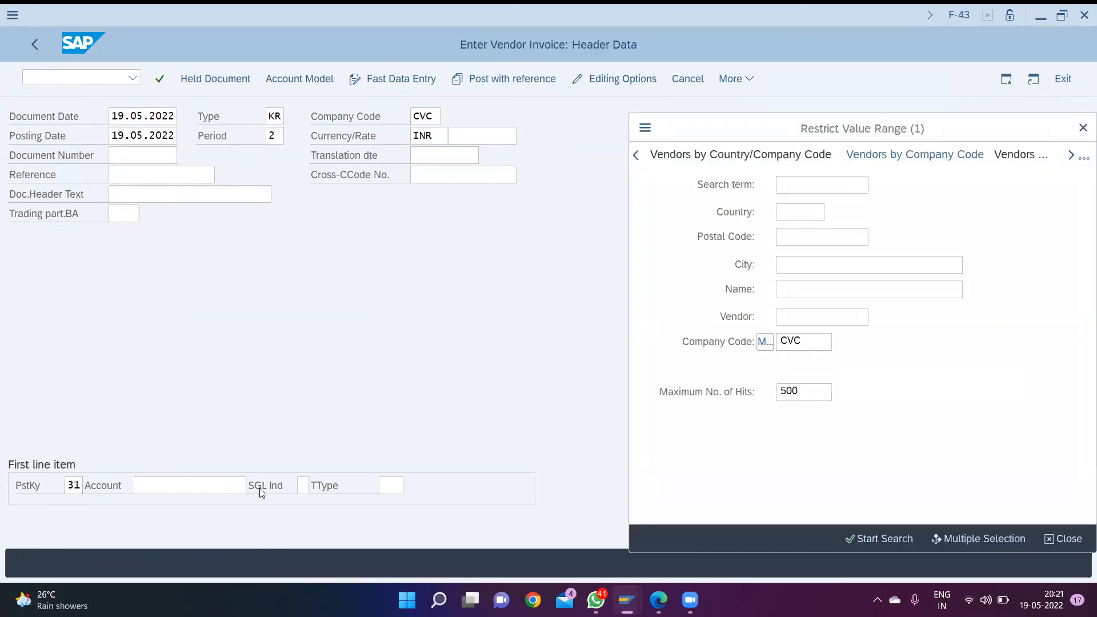
{"action": "key", "text": "Return"}
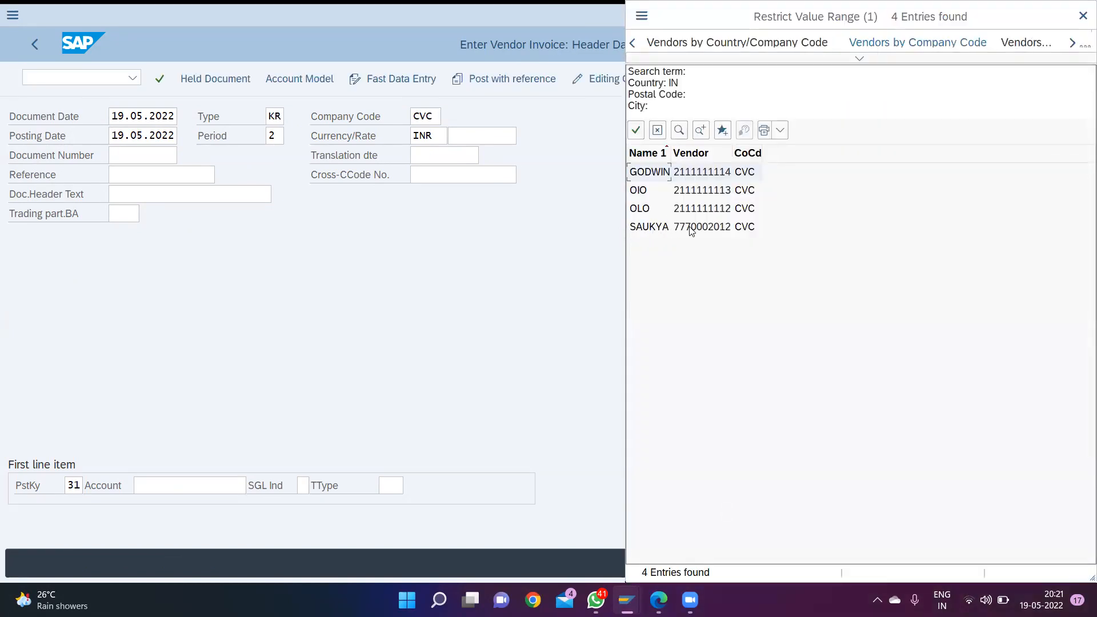
{"action": "double_click", "coordinate": [691, 227]}
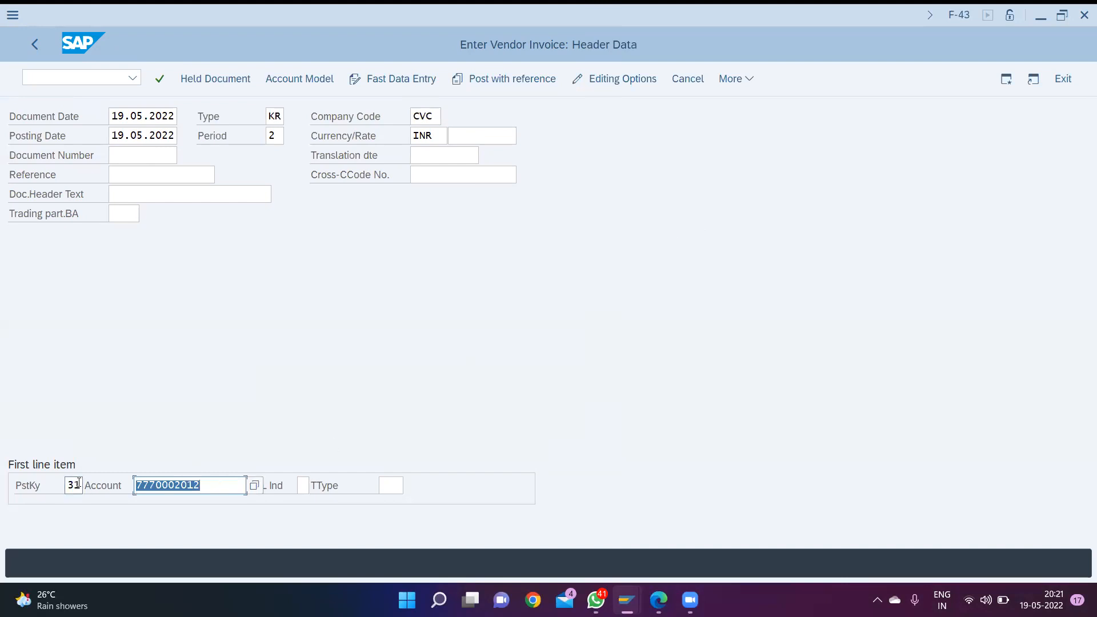
- Try posting key 40 on the first line item, clear the account and look up the G/L accounts for it
{"action": "left_click_drag", "start_coordinate": [78, 482], "coordinate": [2, 511]}
{"action": "type", "text": "40"}
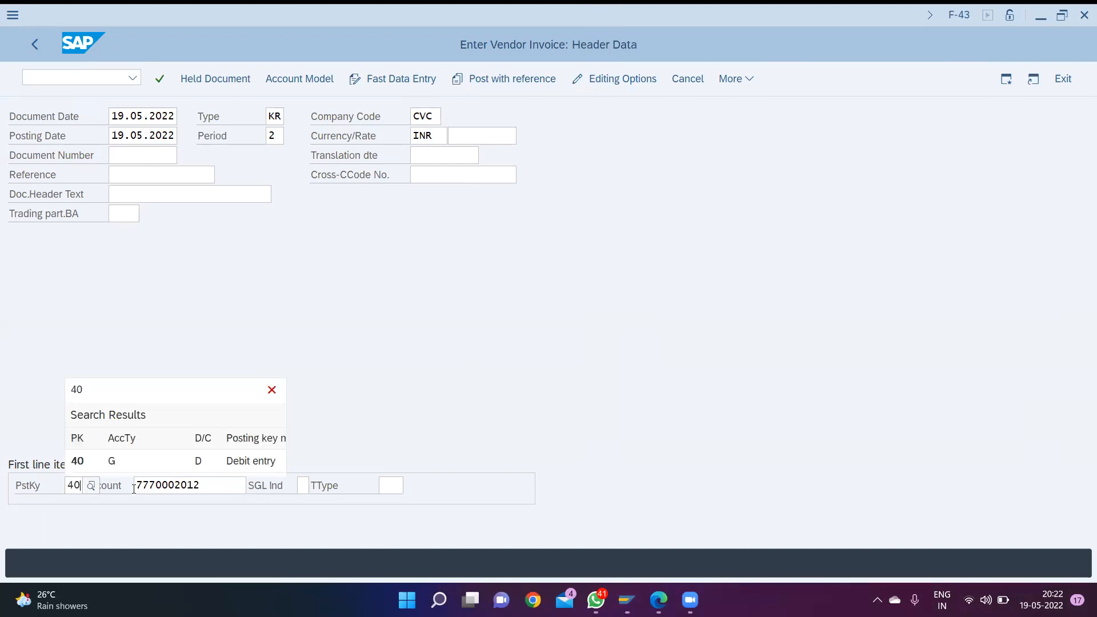
{"action": "left_click", "coordinate": [208, 490]}
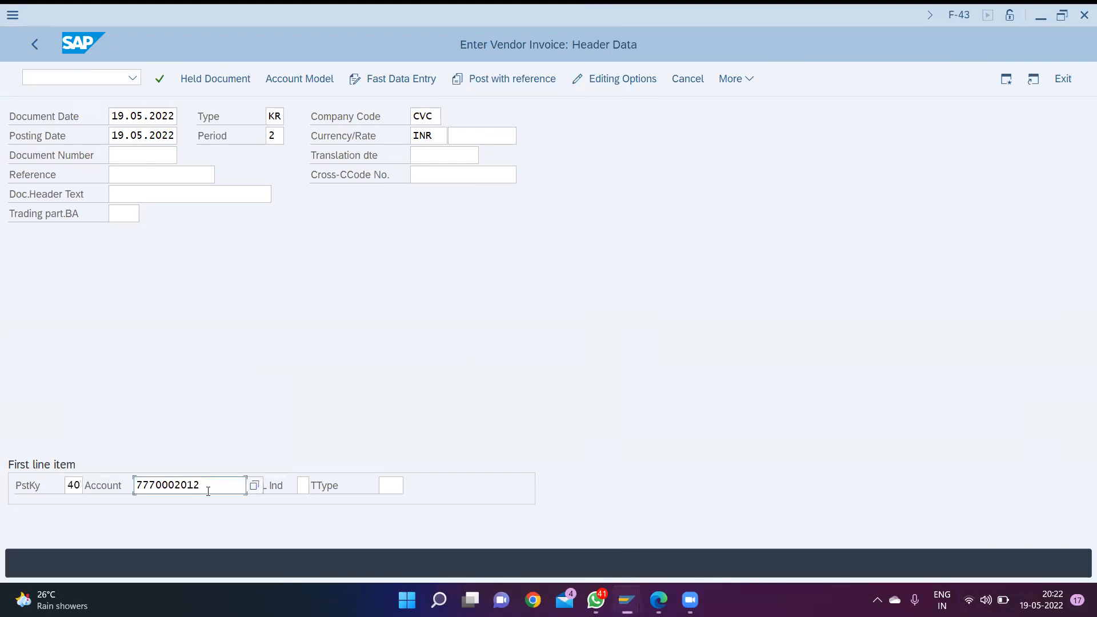
{"action": "left_click_drag", "start_coordinate": [217, 490], "coordinate": [1, 497]}
{"action": "key", "text": "BackSpace"}
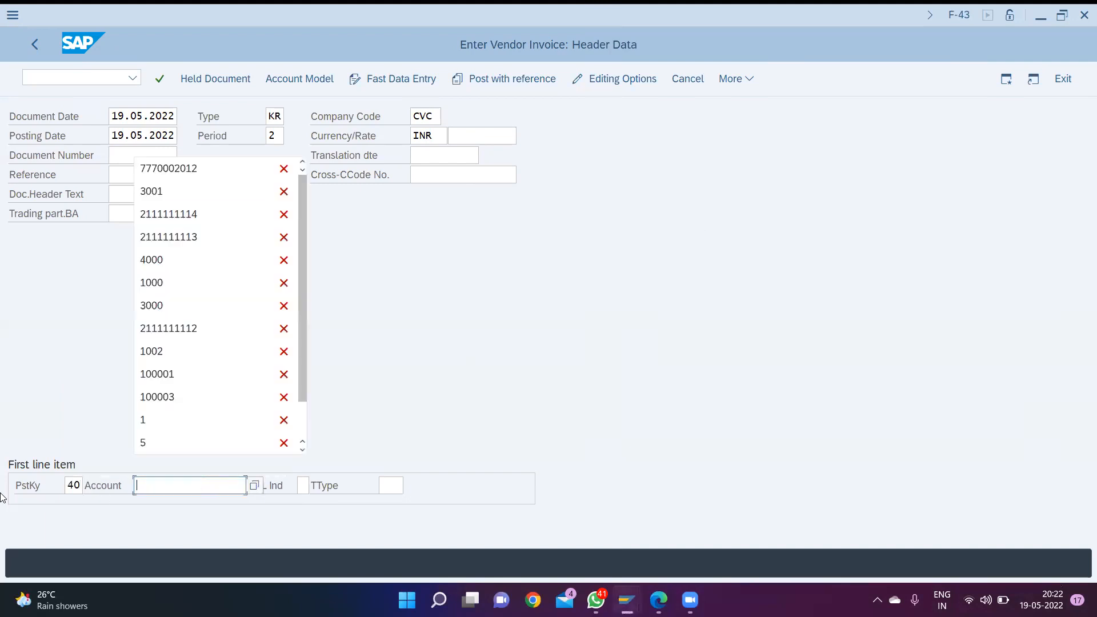
{"action": "left_click", "coordinate": [259, 492]}
{"action": "key", "text": "F4"}
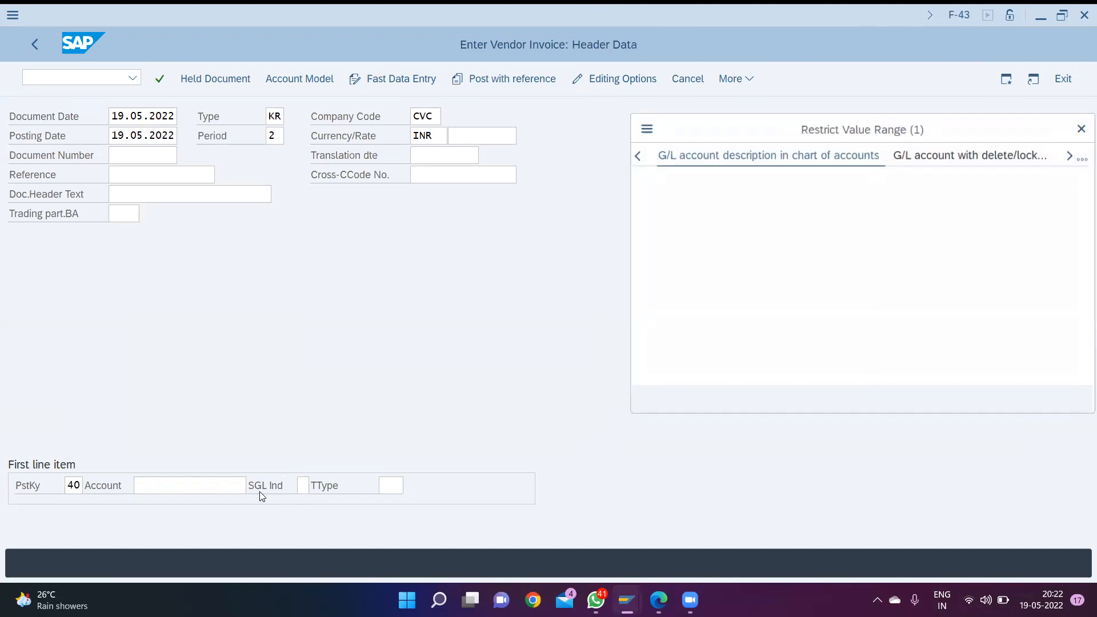
{"action": "left_click", "coordinate": [879, 400]}
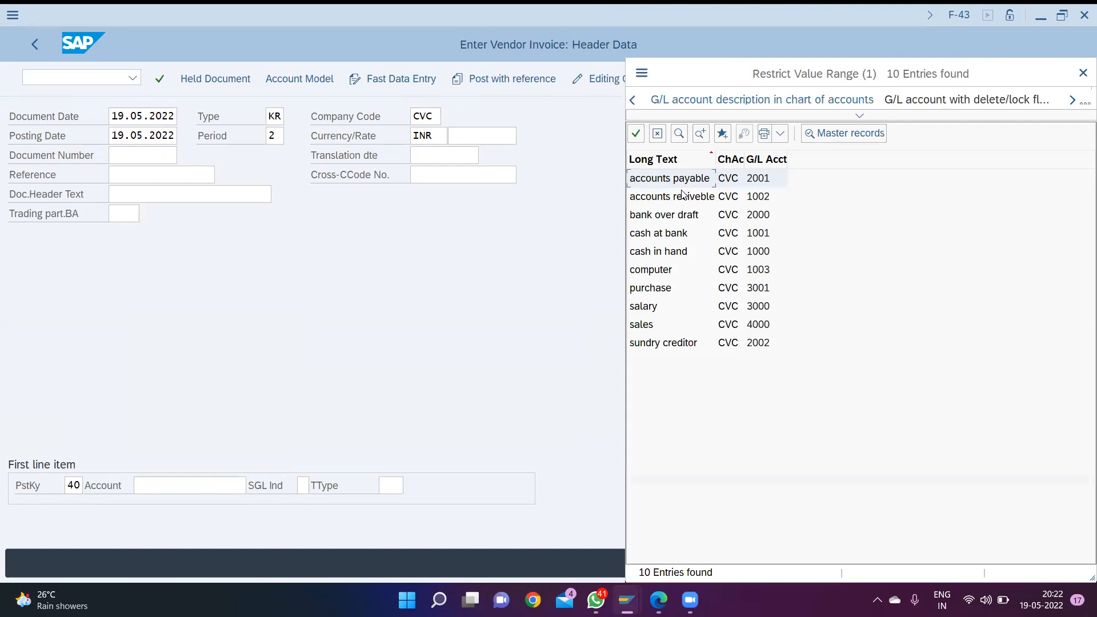
{"action": "left_click", "coordinate": [1083, 72]}
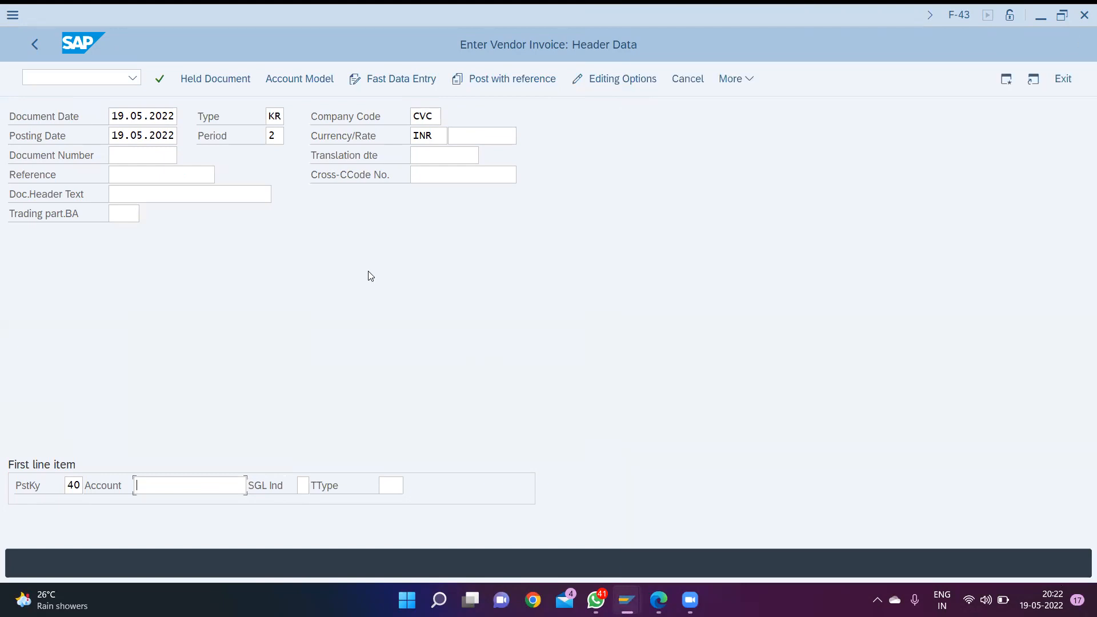
- Set the first line item's posting key to 31, choose the newly created vendor as its account and continue to the item
{"action": "double_click", "coordinate": [70, 487]}
{"action": "type", "text": "31"}
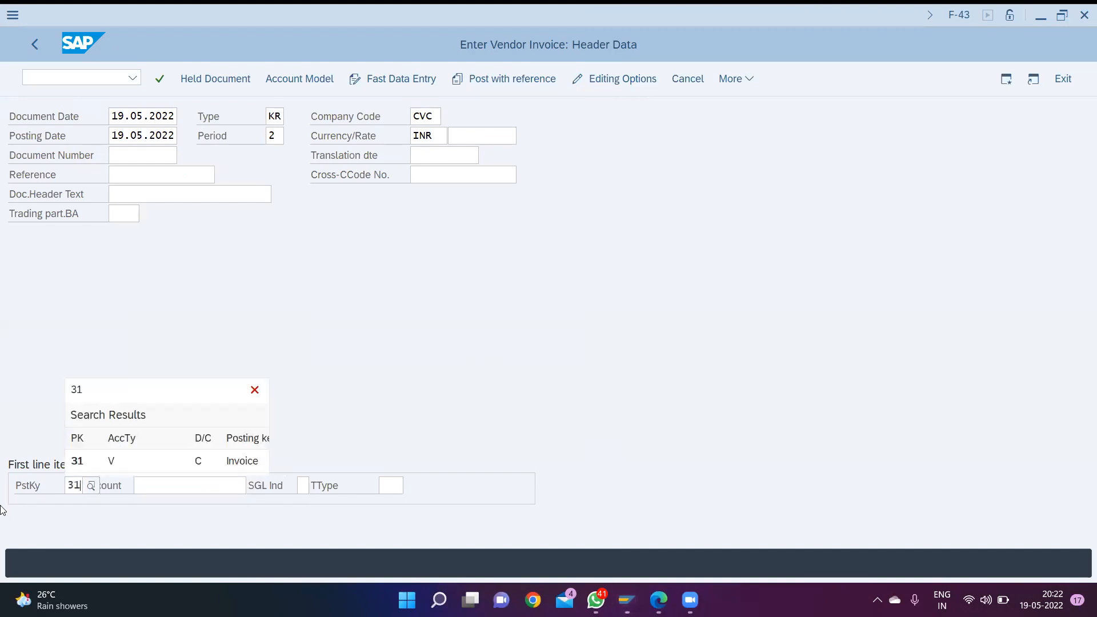
{"action": "left_click", "coordinate": [128, 457]}
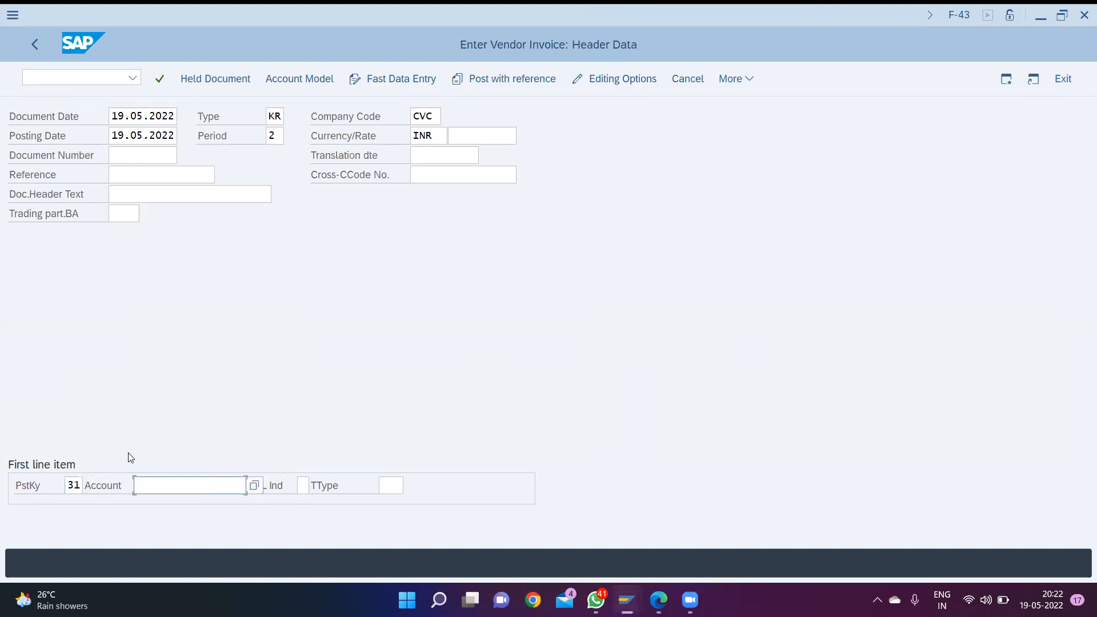
{"action": "key", "text": "F4"}
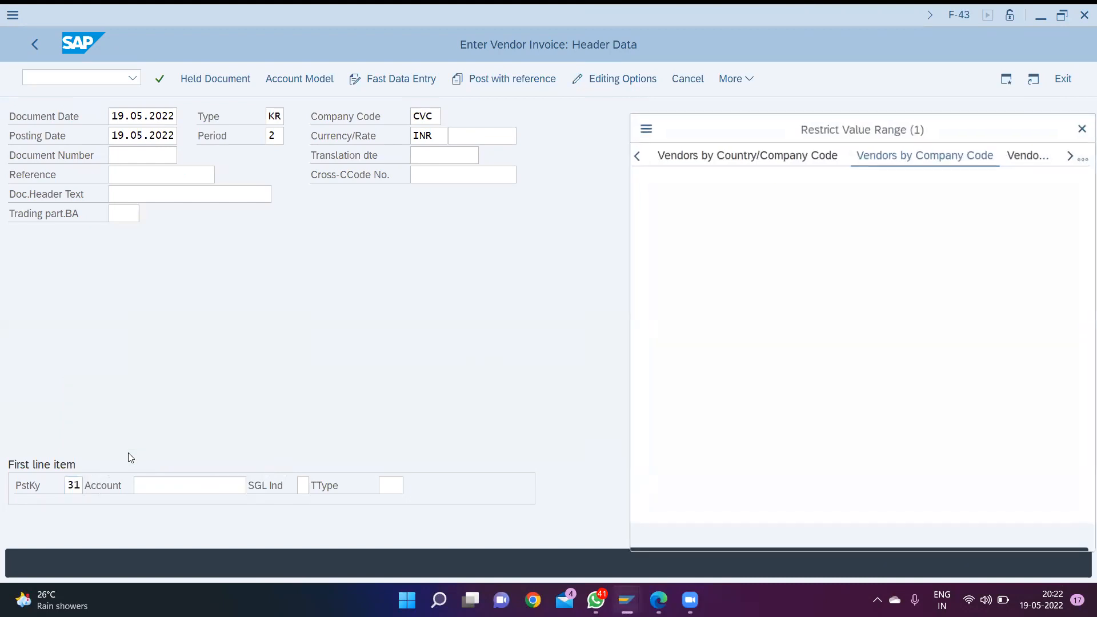
{"action": "key", "text": "Return"}
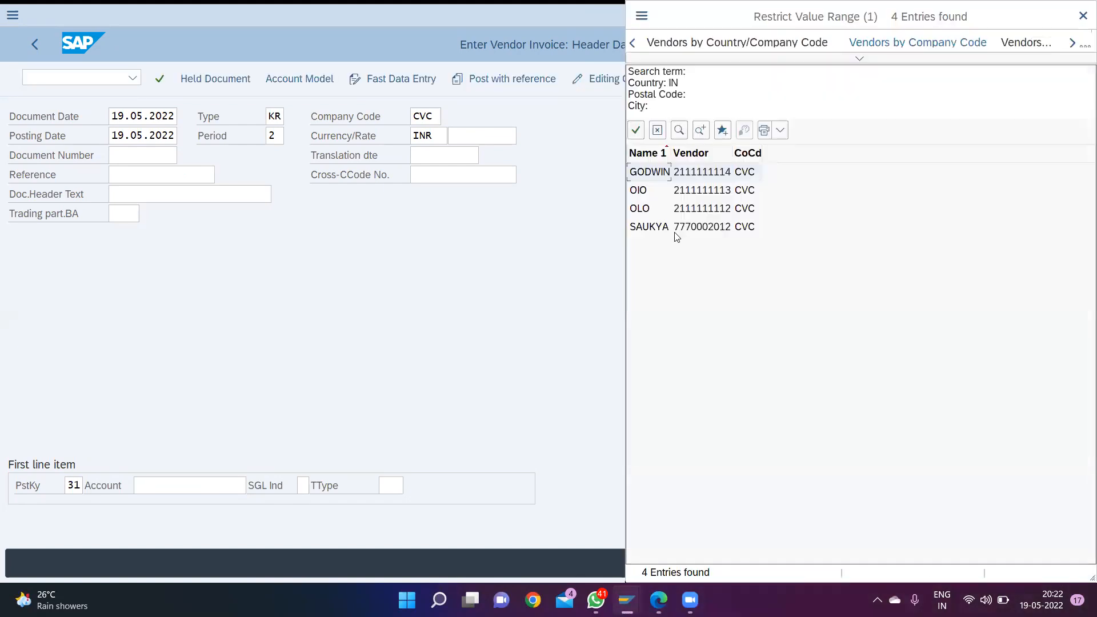
{"action": "double_click", "coordinate": [675, 229]}
{"action": "key", "text": "Return"}
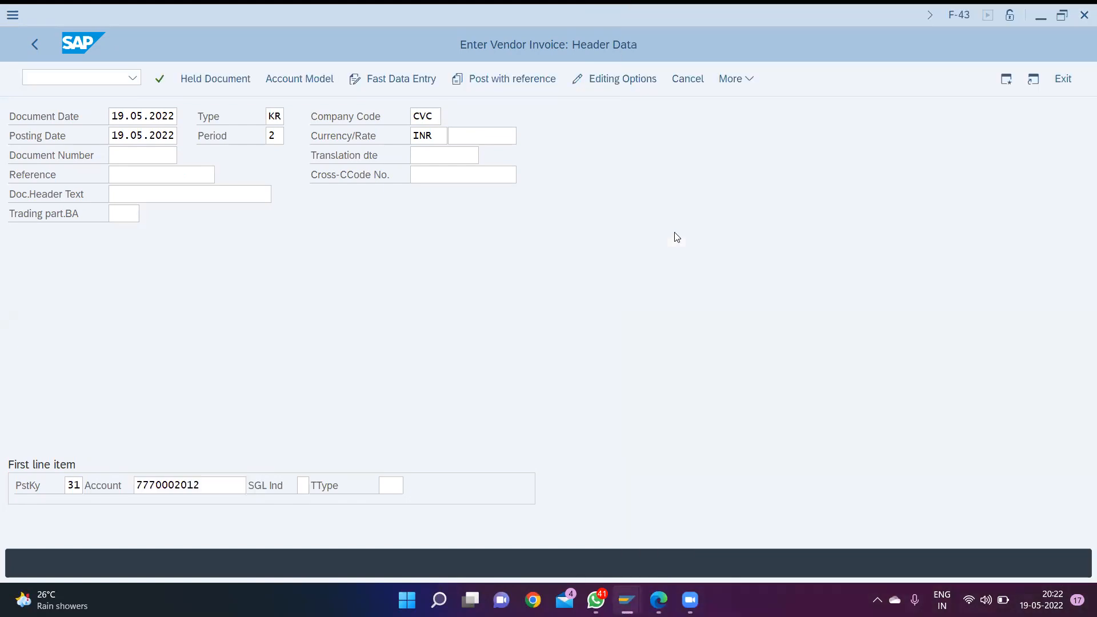
- Set the vendor item's amount to 800000 and its business area to CVC1
{"action": "type", "text": "800000"}
{"action": "key", "text": "Tab"}
{"action": "key", "text": "Tab"}
{"action": "key", "text": "Tab"}
{"action": "key", "text": "Tab"}
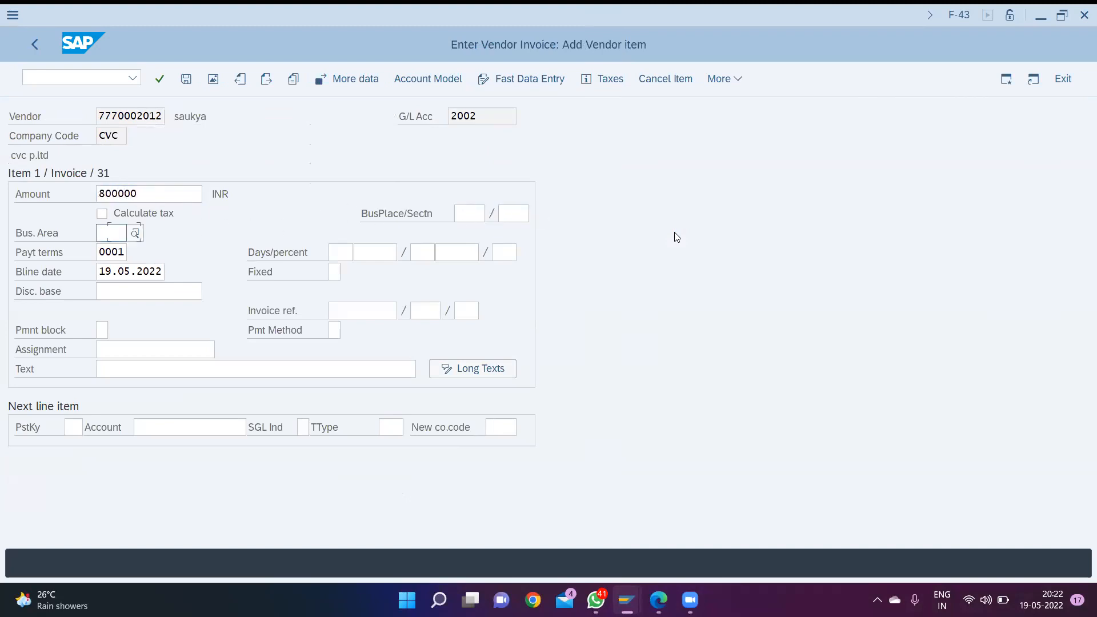
{"action": "type", "text": "cvc"}
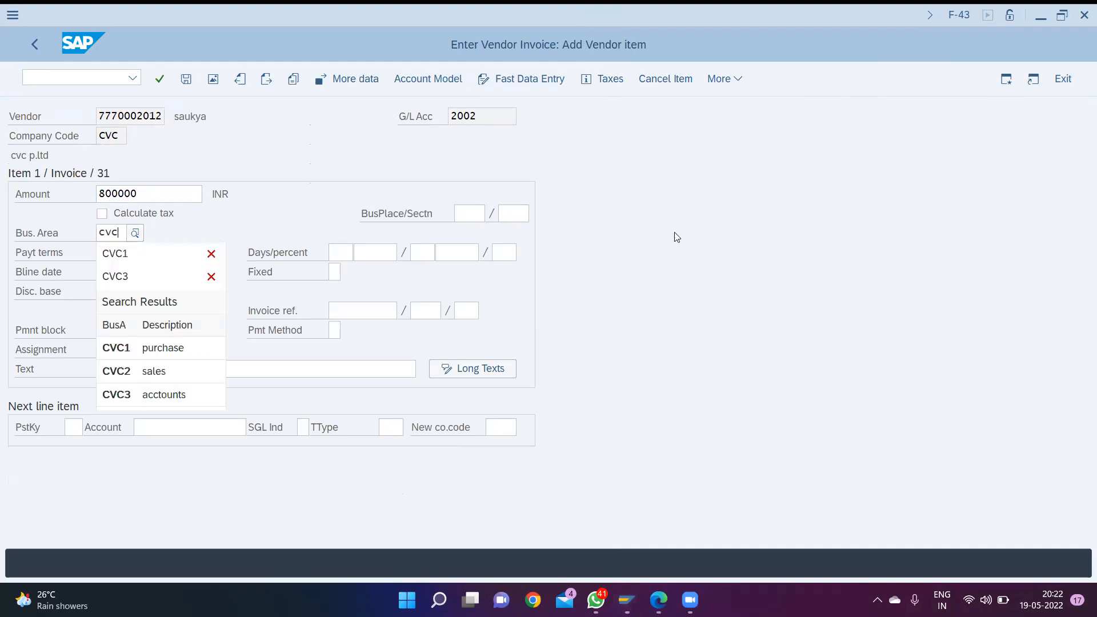
{"action": "key", "text": "Down"}
{"action": "key", "text": "Return"}
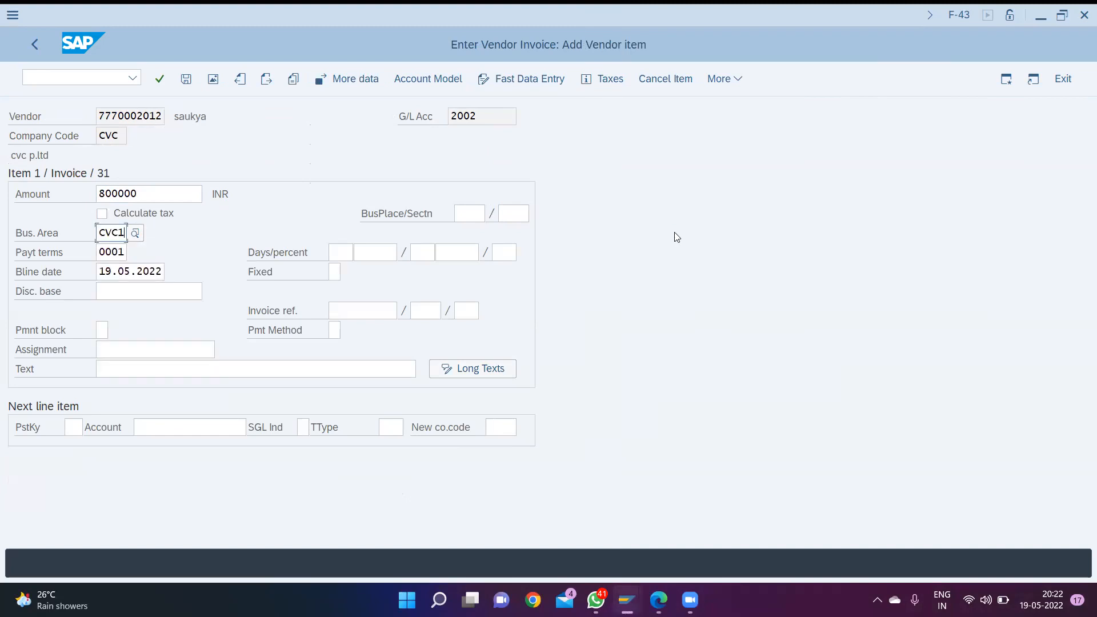
- Enter "cr purchase" as the vendor item's text
{"action": "key", "text": "Tab"}
{"action": "key", "text": "Tab"}
{"action": "key", "text": "Tab"}
{"action": "key", "text": "Tab"}
{"action": "key", "text": "Tab"}
{"action": "key", "text": "Tab"}
{"action": "key", "text": "Tab"}
{"action": "key", "text": "Tab"}
{"action": "key", "text": "Tab"}
{"action": "key", "text": "Tab"}
{"action": "key", "text": "Tab"}
{"action": "key", "text": "Tab"}
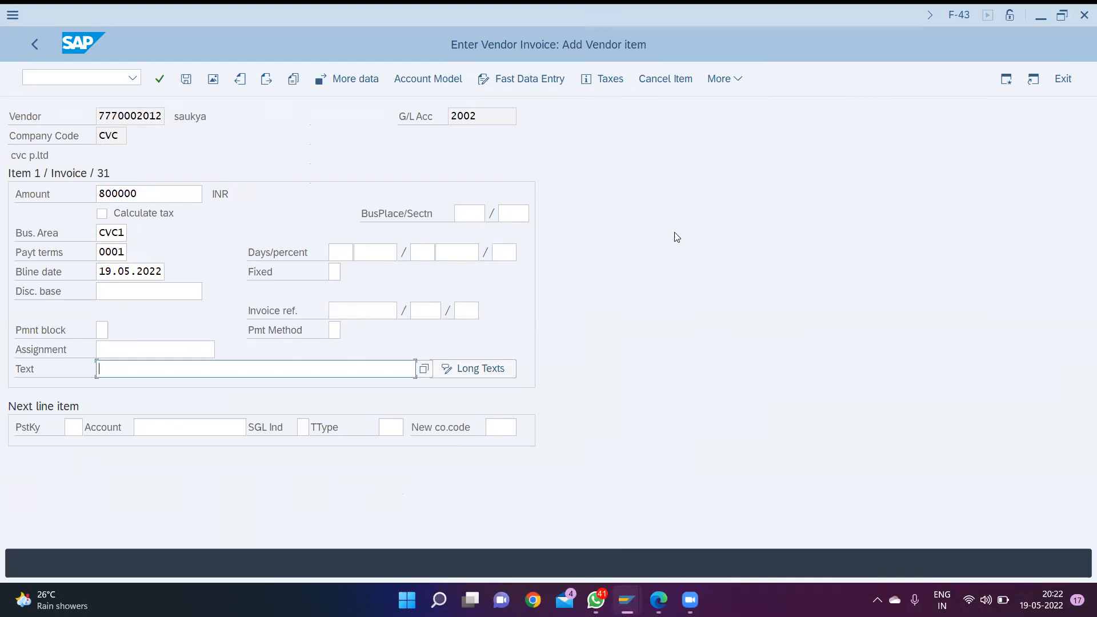
{"action": "type", "text": "cr"}
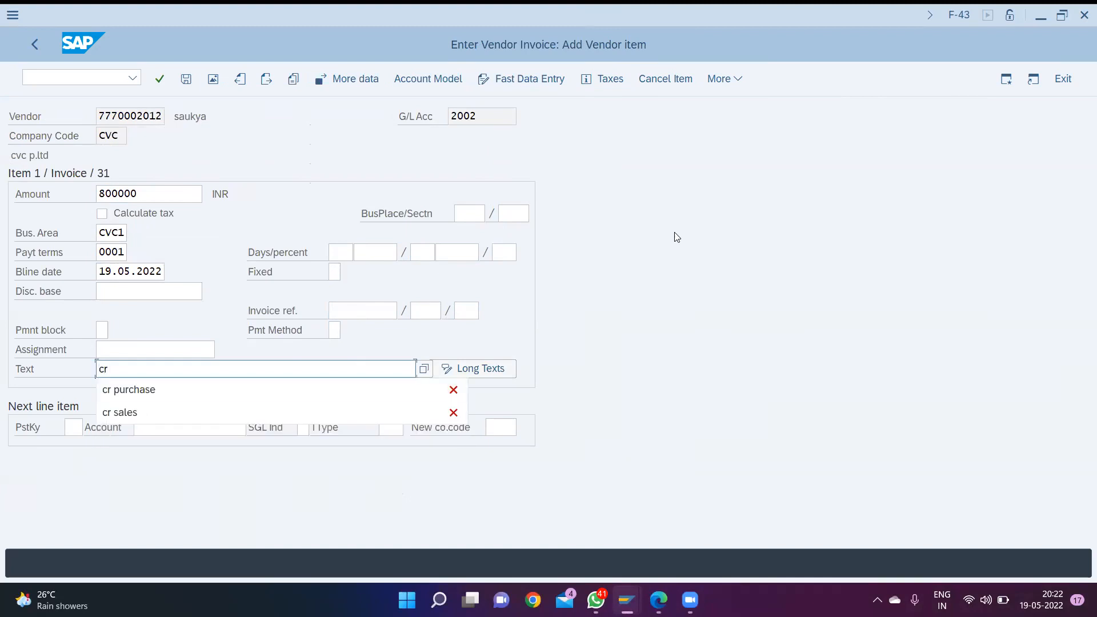
{"action": "key", "text": "Down"}
{"action": "key", "text": "Return"}
{"action": "type", "text": "'"}
{"action": "key", "text": "Tab"}
{"action": "key", "text": "Tab"}
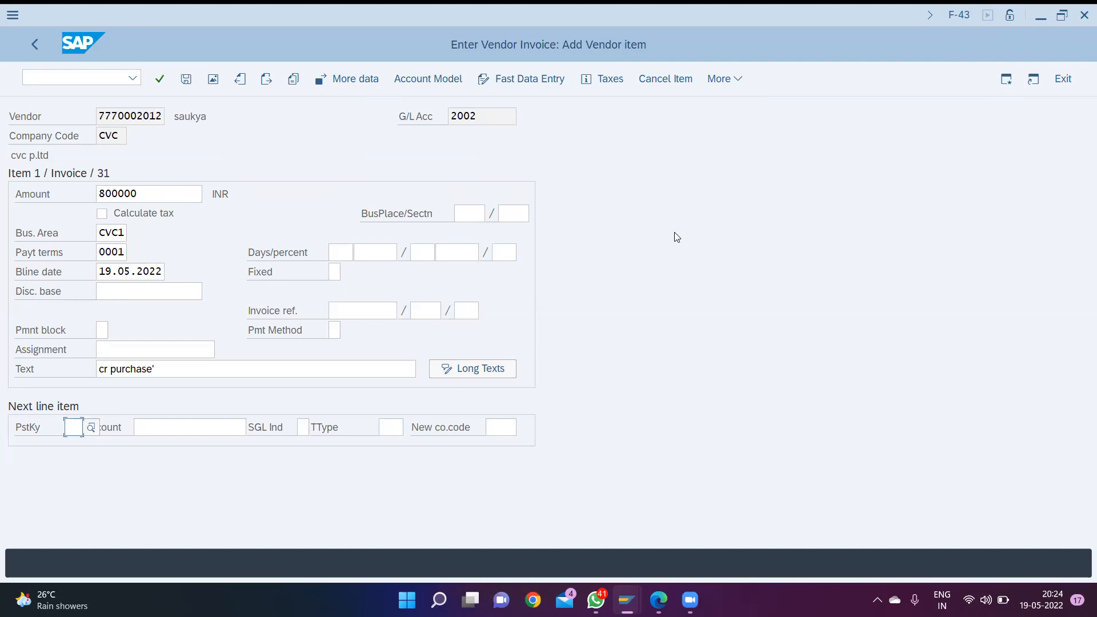
{"action": "left_click", "coordinate": [252, 366]}
{"action": "key", "text": "BackSpace"}
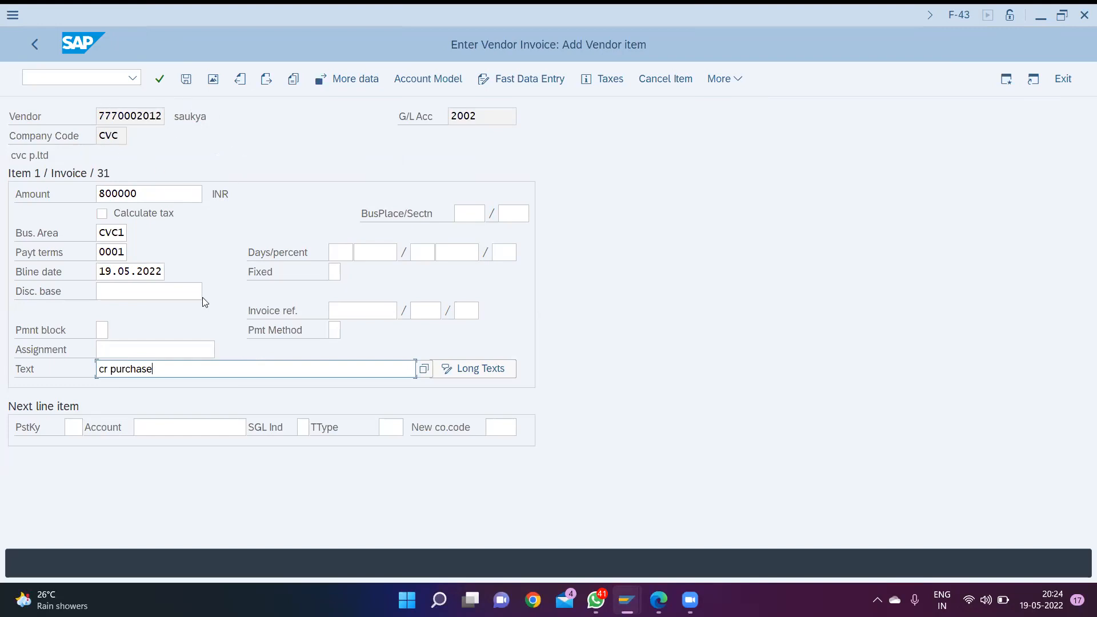
- Add a next line item with posting key 40 and the purchase G/L account
{"action": "left_click", "coordinate": [66, 426]}
{"action": "type", "text": "40"}
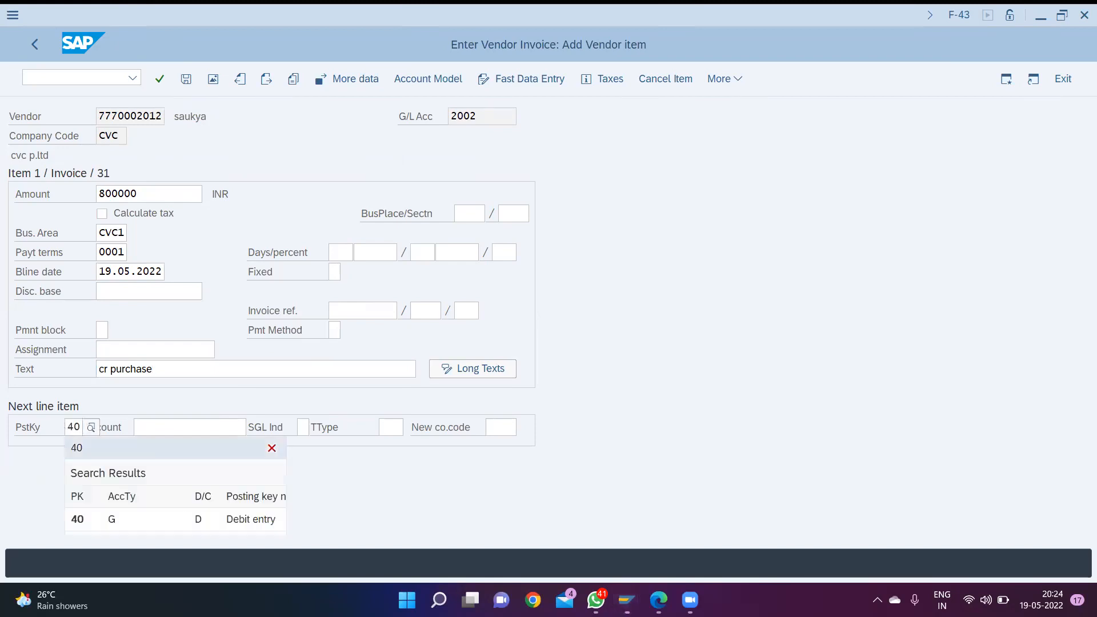
{"action": "left_click", "coordinate": [244, 521]}
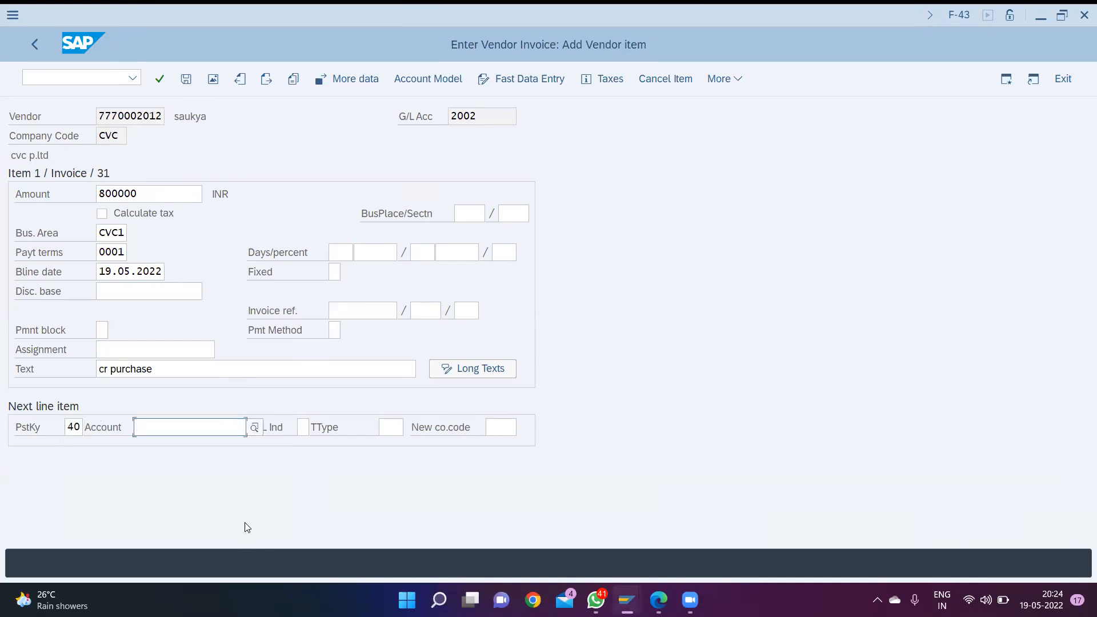
{"action": "key", "text": "F4"}
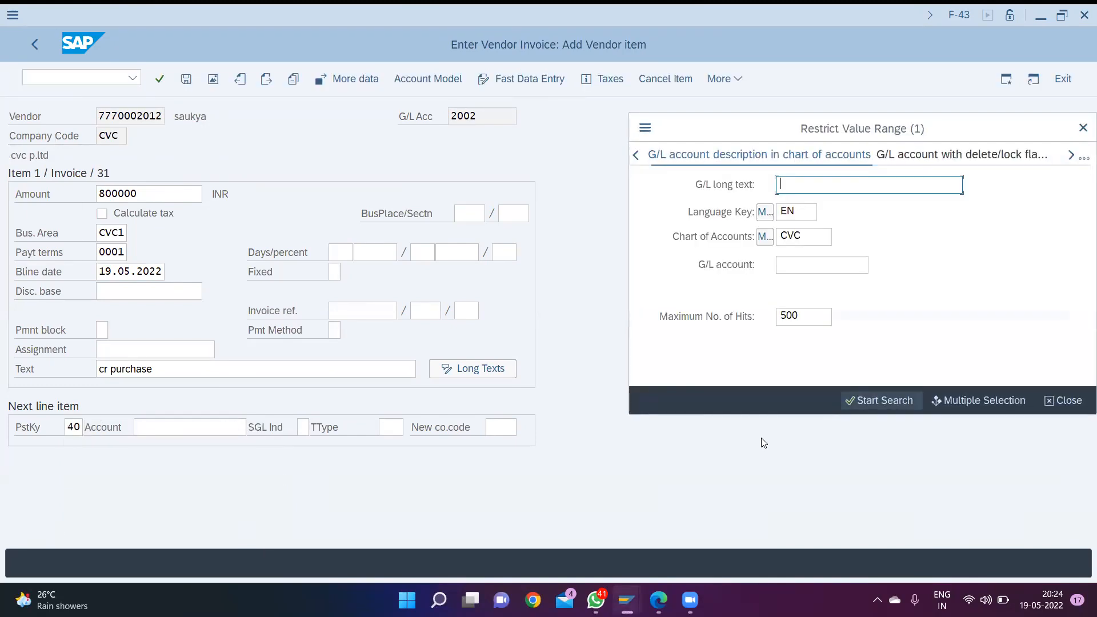
{"action": "left_click", "coordinate": [865, 398]}
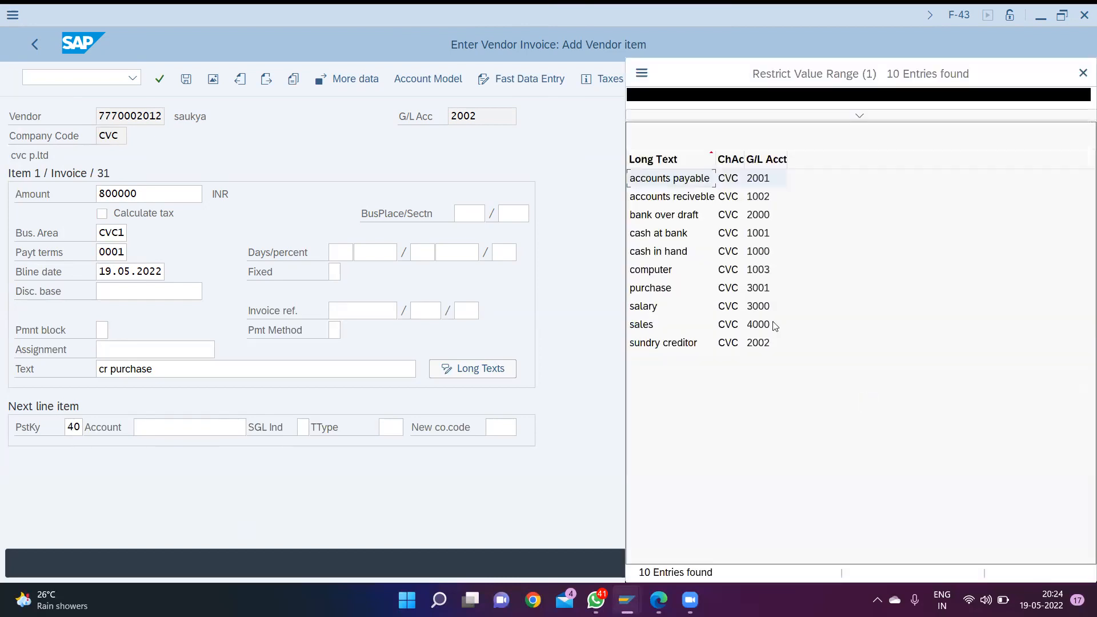
{"action": "double_click", "coordinate": [666, 290]}
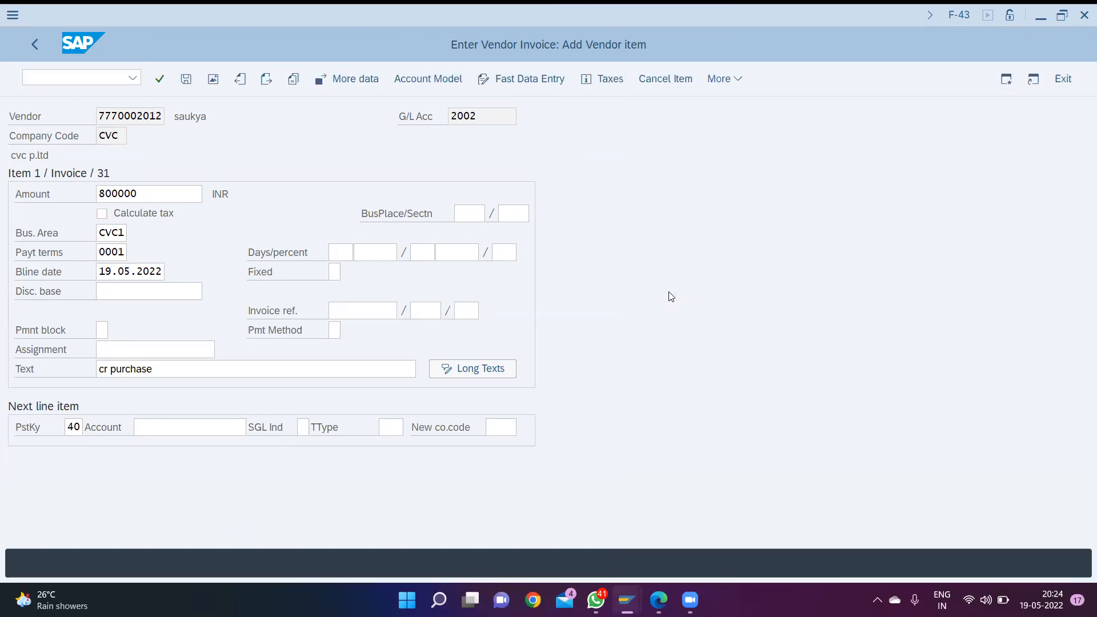
{"action": "key", "text": "Return"}
- Set the purchase item's amount to * and its business area to CVC1
{"action": "type", "text": "*"}
{"action": "key", "text": "Tab"}
{"action": "key", "text": "Tab"}
{"action": "key", "text": "Tab"}
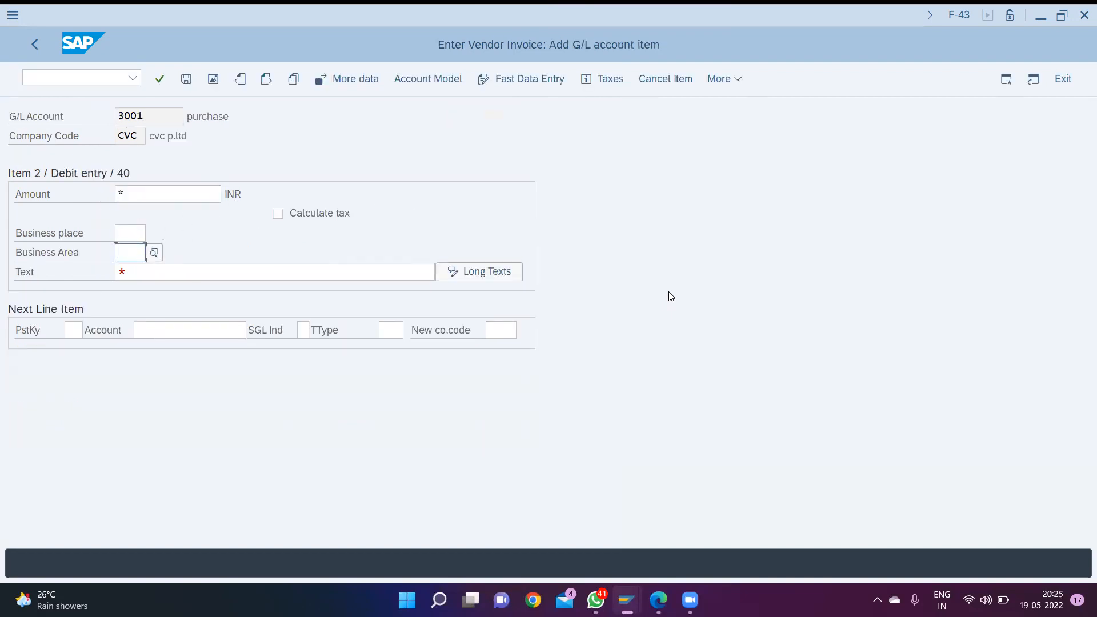
{"action": "type", "text": "cvc"}
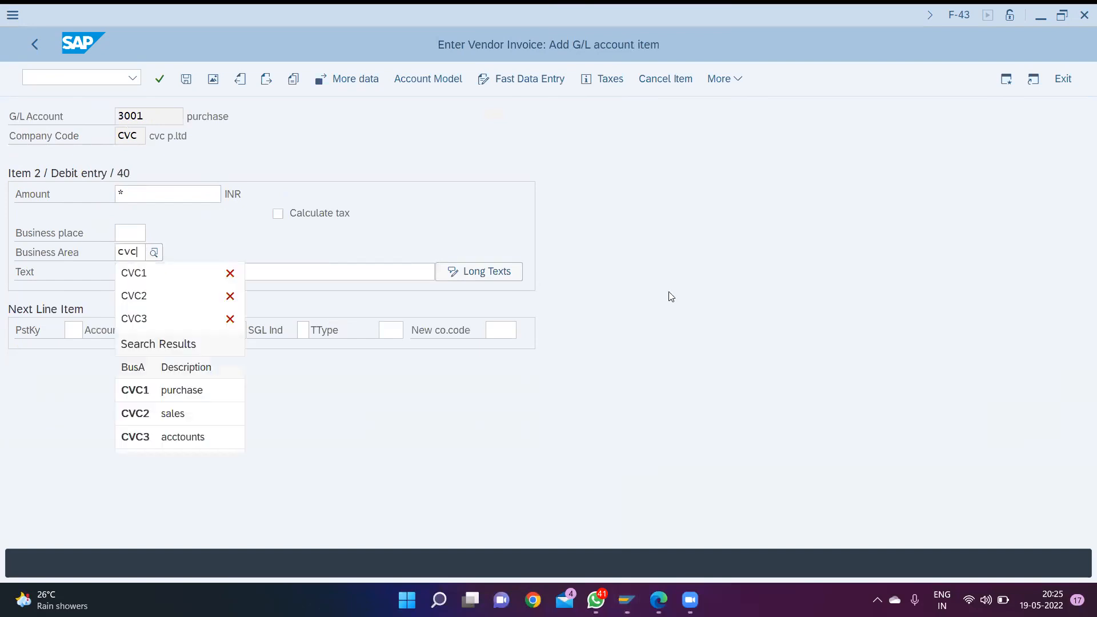
{"action": "key", "text": "Down"}
{"action": "key", "text": "Down"}
{"action": "key", "text": "Down"}
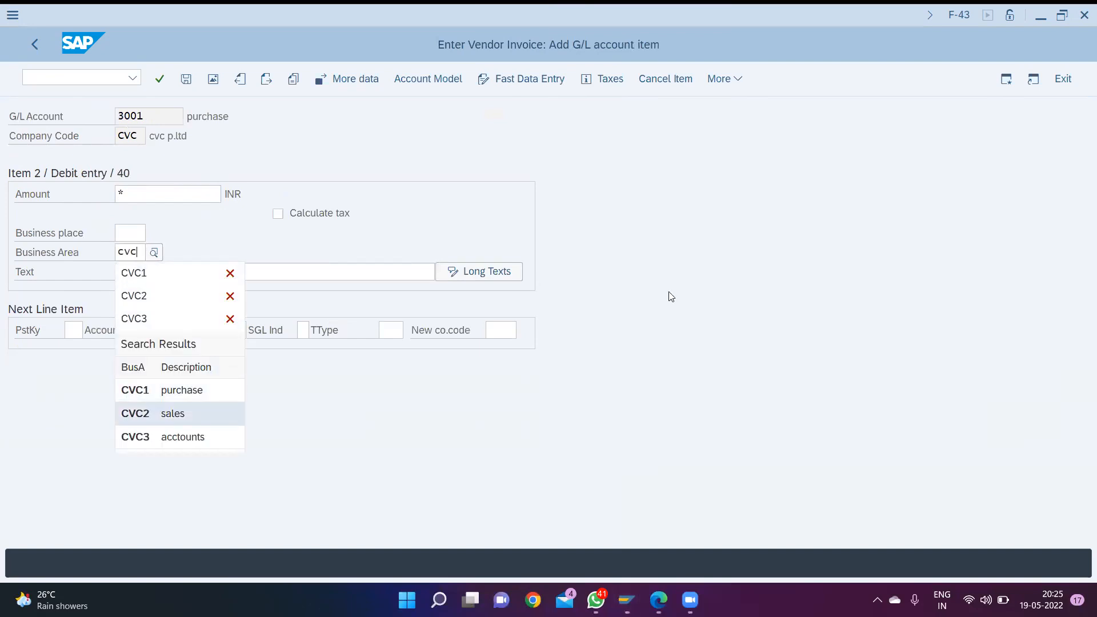
{"action": "key", "text": "Up"}
{"action": "key", "text": "Return"}
{"action": "key", "text": "Tab"}
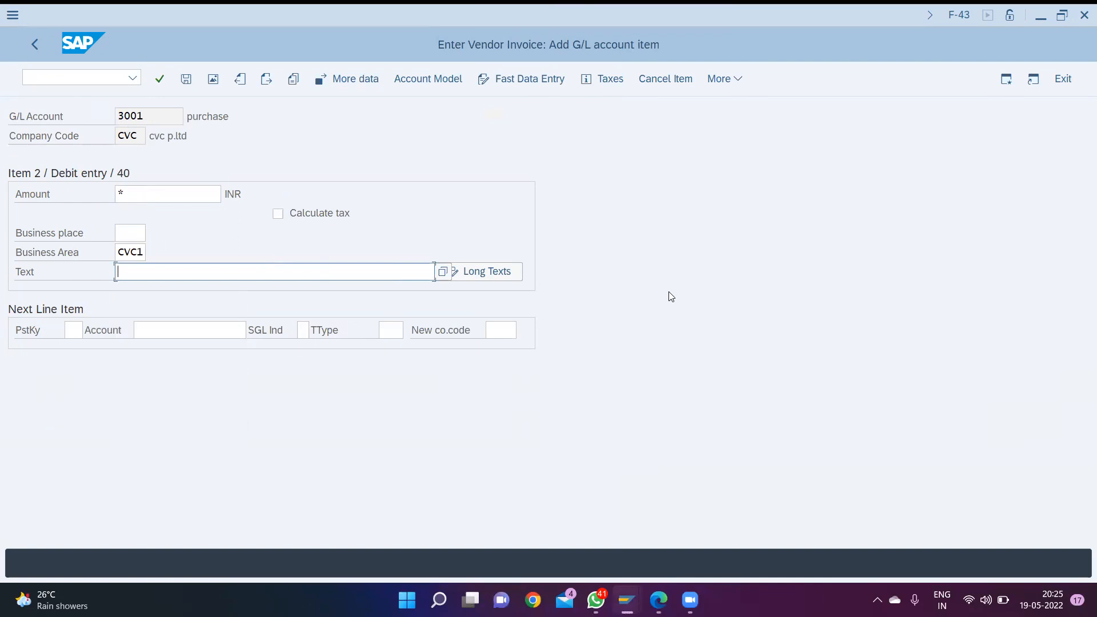
- Enter + as the purchase item's text and post the vendor invoice
{"action": "type", "text": "+"}
{"action": "key", "text": "Return"}
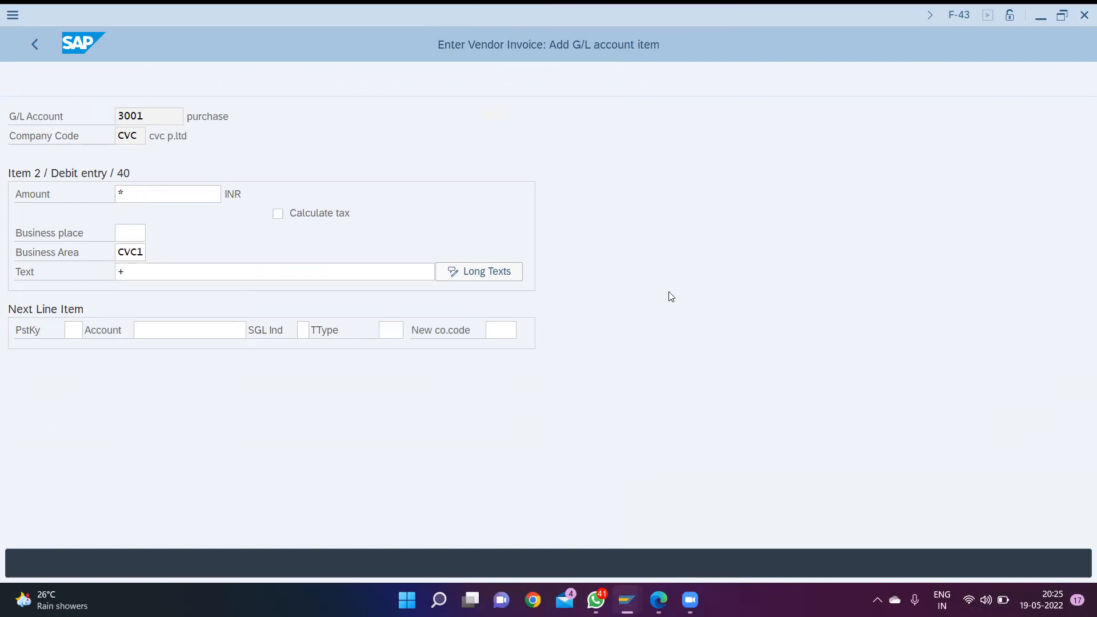
{"action": "key", "text": "ctrl+s"}
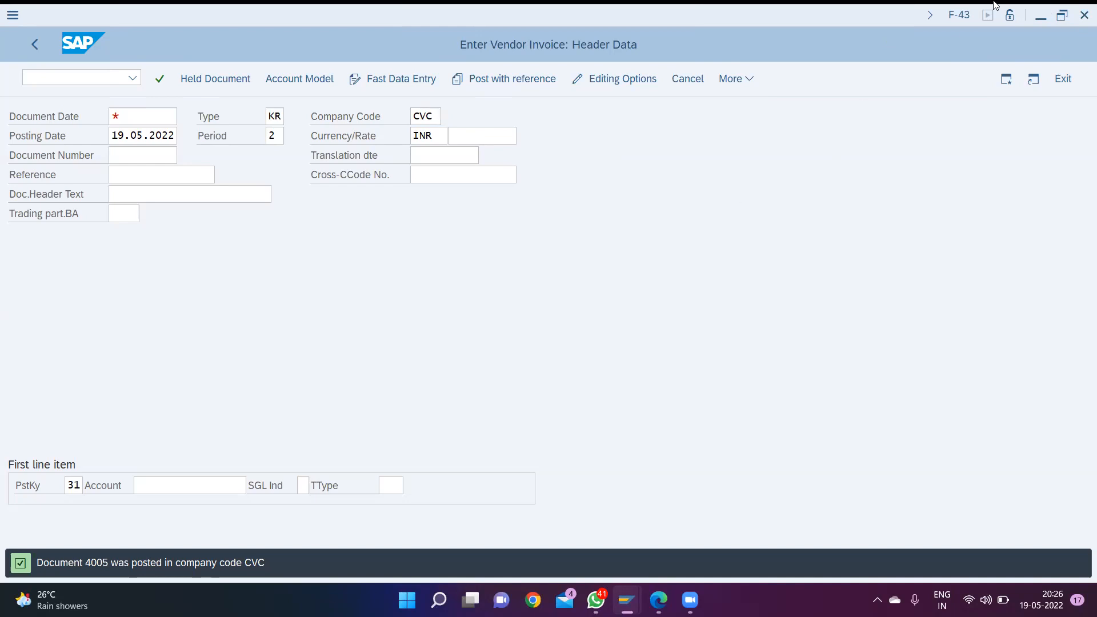
{"action": "left_click", "coordinate": [1048, 17]}
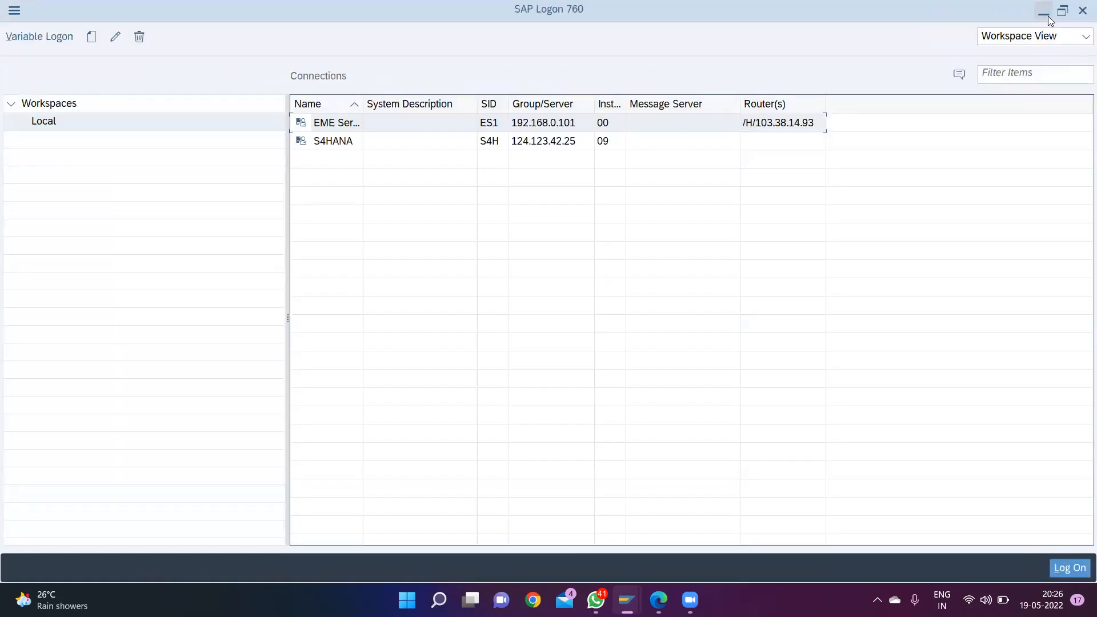
- Minimize the SAP Logon window and open Google Chrome with the personal user profile
{"action": "left_click", "coordinate": [1047, 16]}
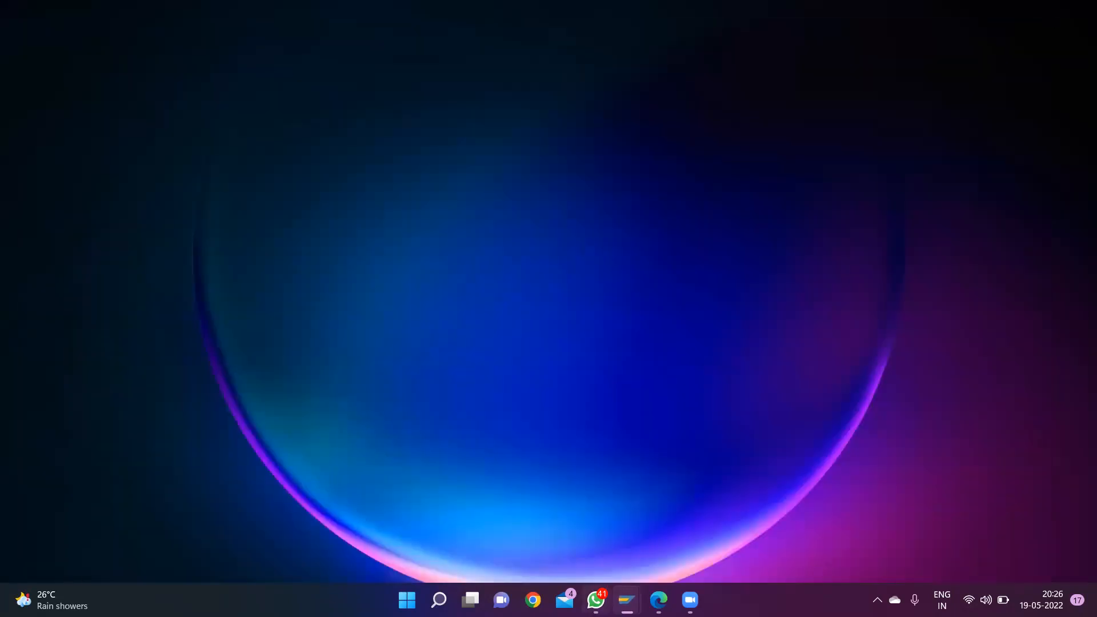
{"action": "mouse_move", "coordinate": [596, 600]}
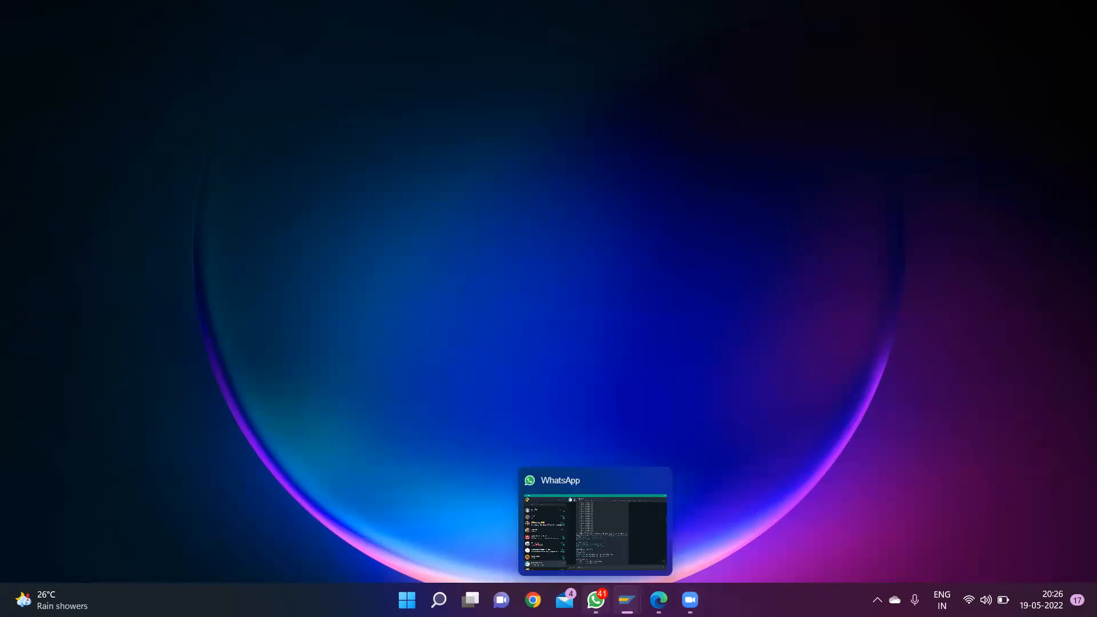
{"action": "mouse_move", "coordinate": [658, 600]}
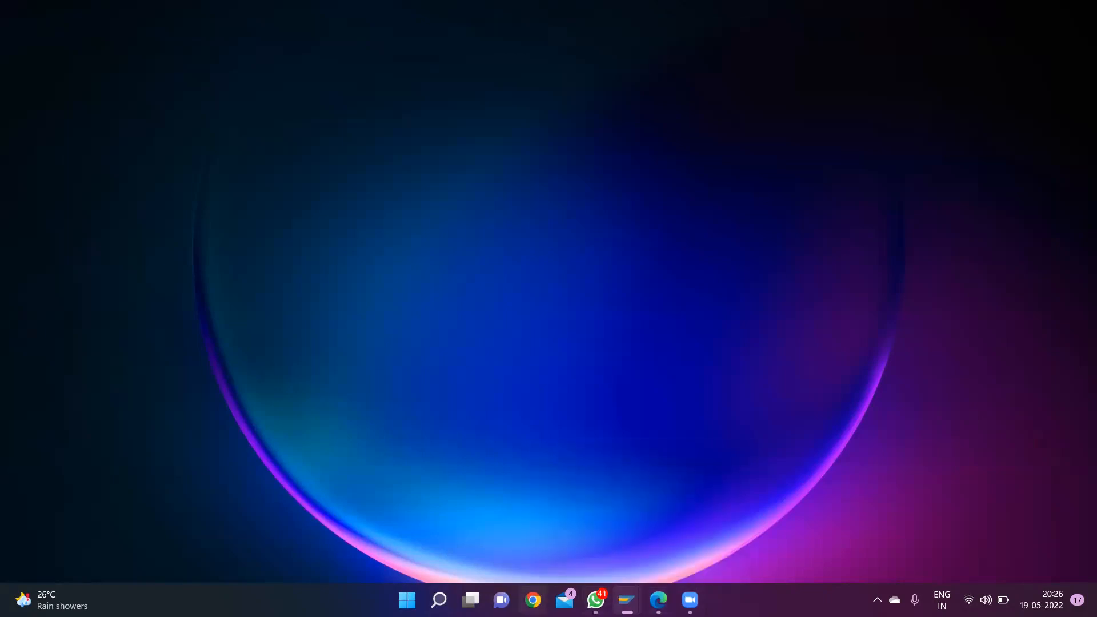
{"action": "left_click", "coordinate": [533, 600]}
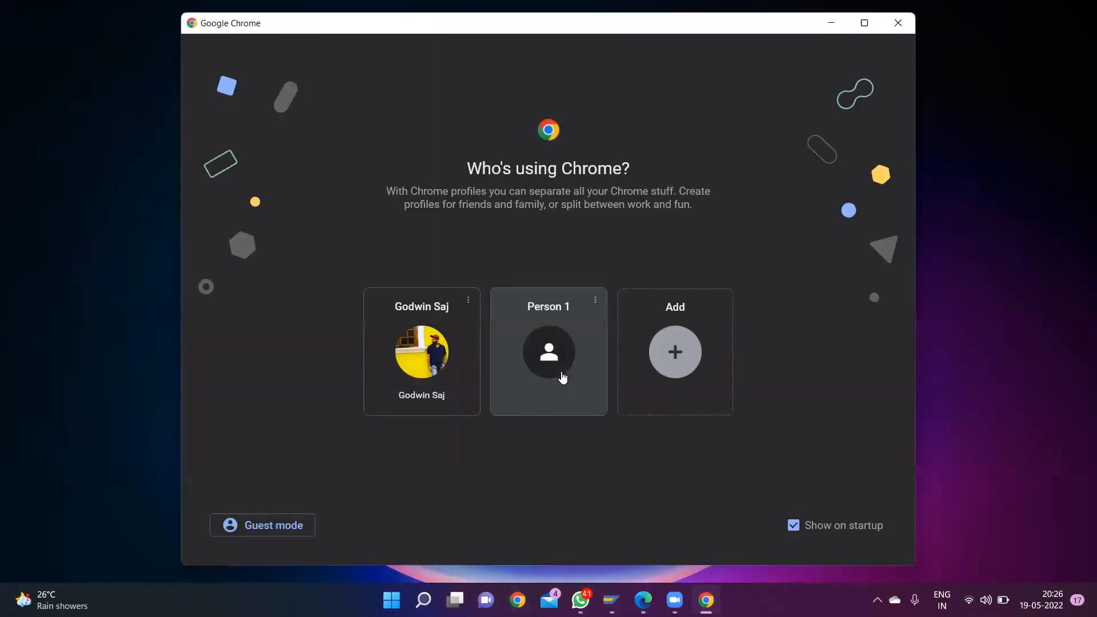
{"action": "left_click", "coordinate": [426, 368]}
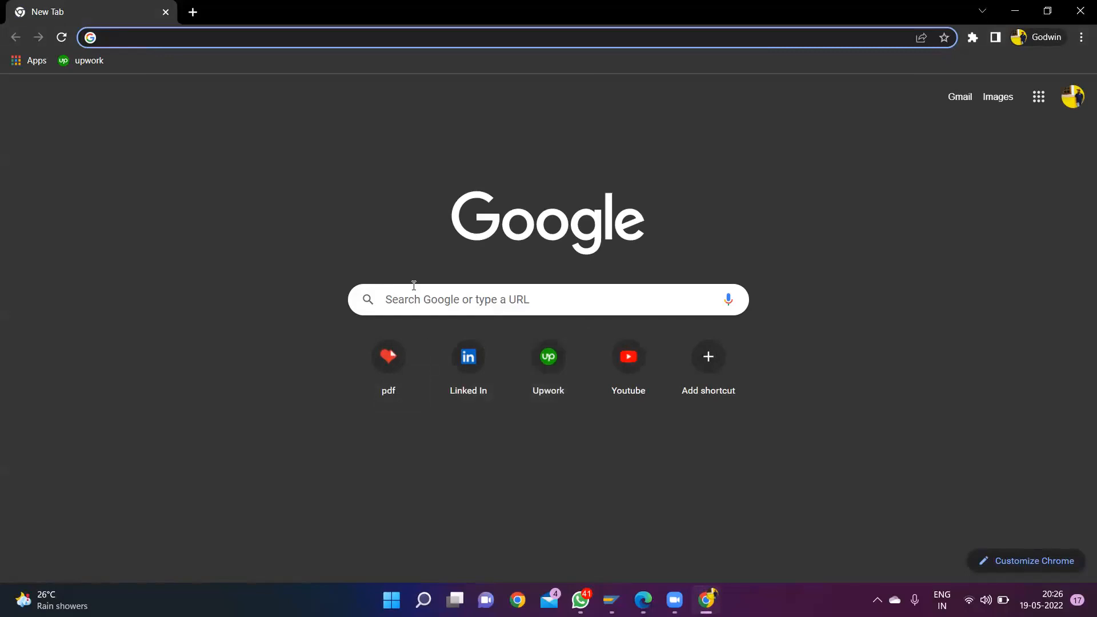
{"action": "left_click", "coordinate": [484, 297]}
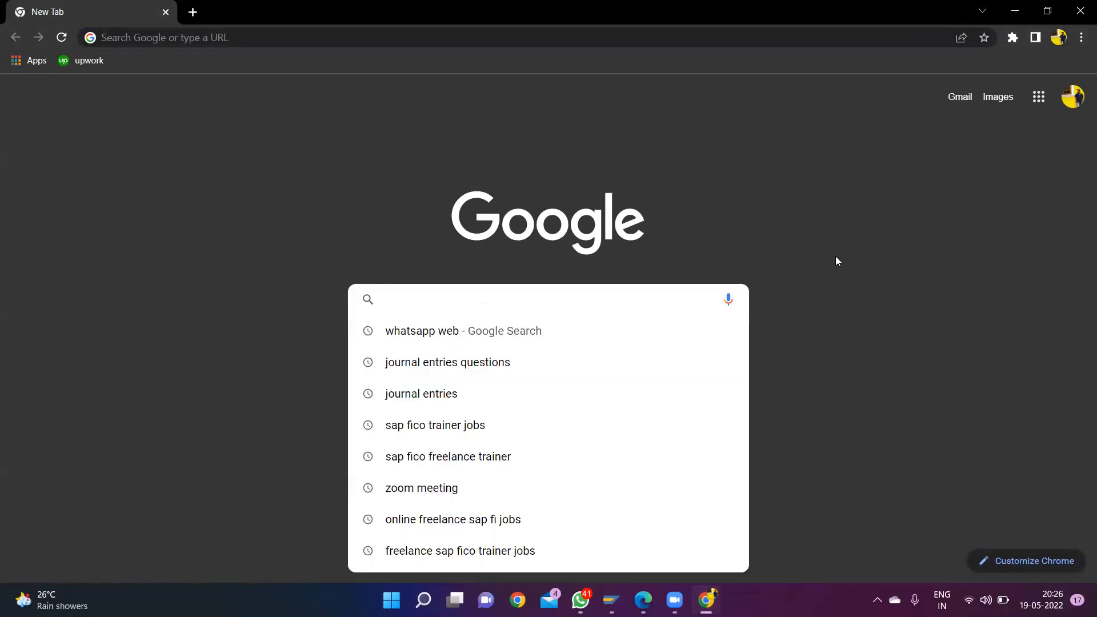
{"action": "left_click", "coordinate": [835, 258]}
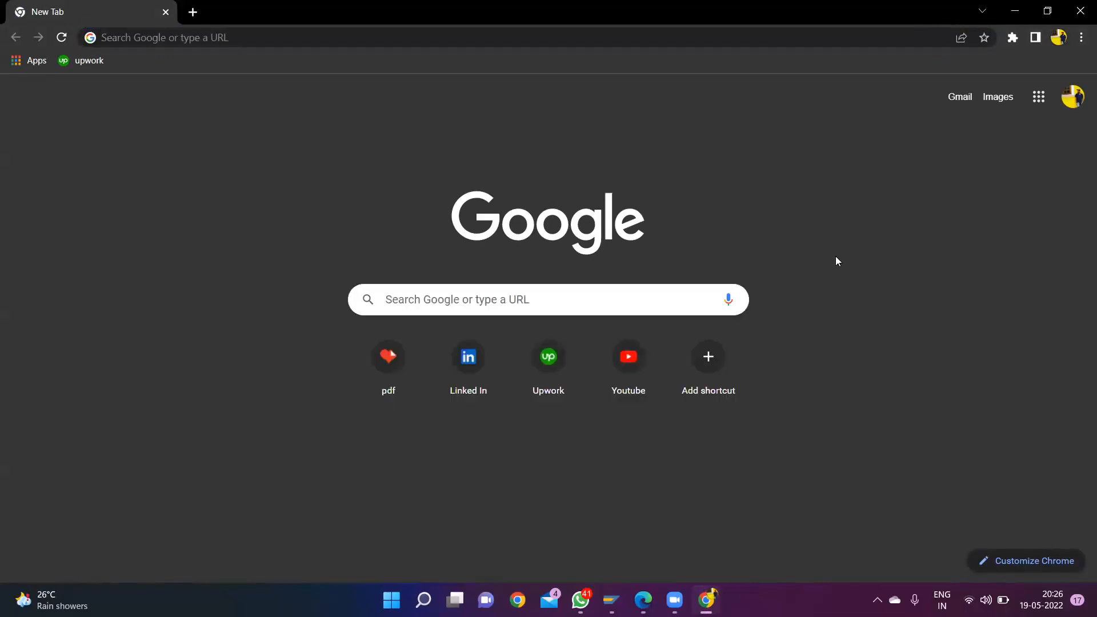
{"action": "left_click", "coordinate": [1037, 98]}
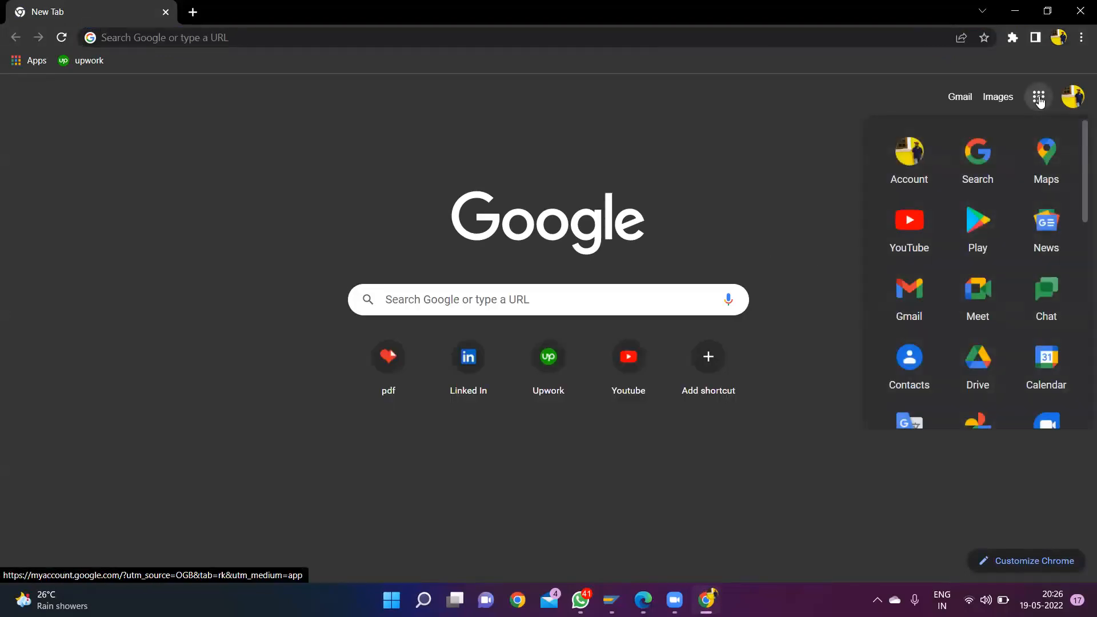
{"action": "left_click", "coordinate": [981, 292]}
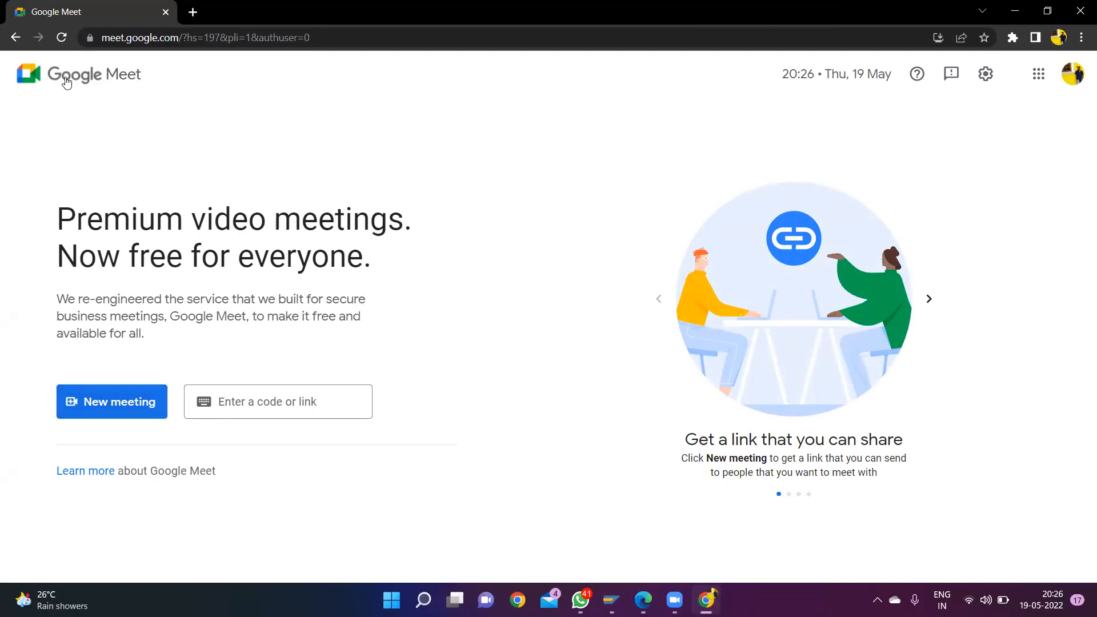
{"action": "left_click", "coordinate": [14, 38]}
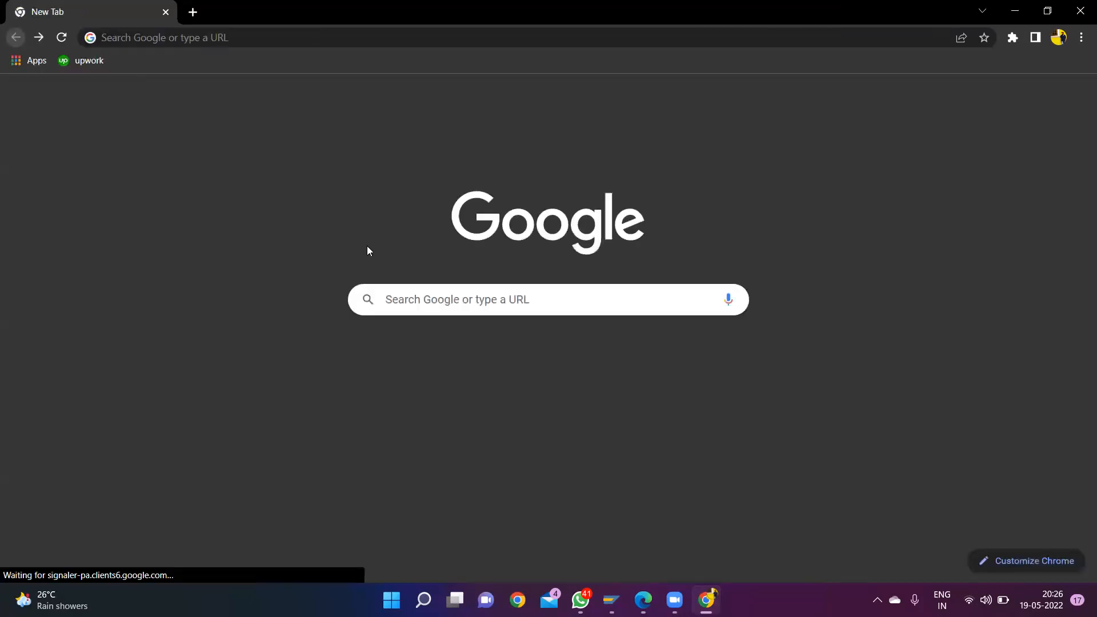
- Search Google for "ugc net application"
{"action": "left_click", "coordinate": [495, 310]}
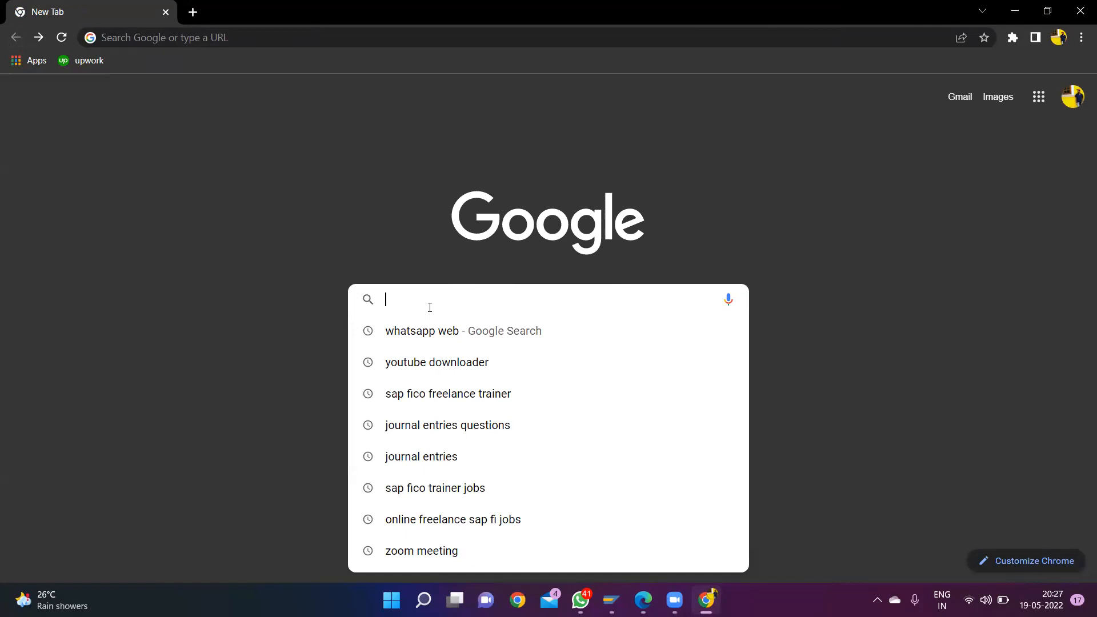
{"action": "type", "text": "ug"}
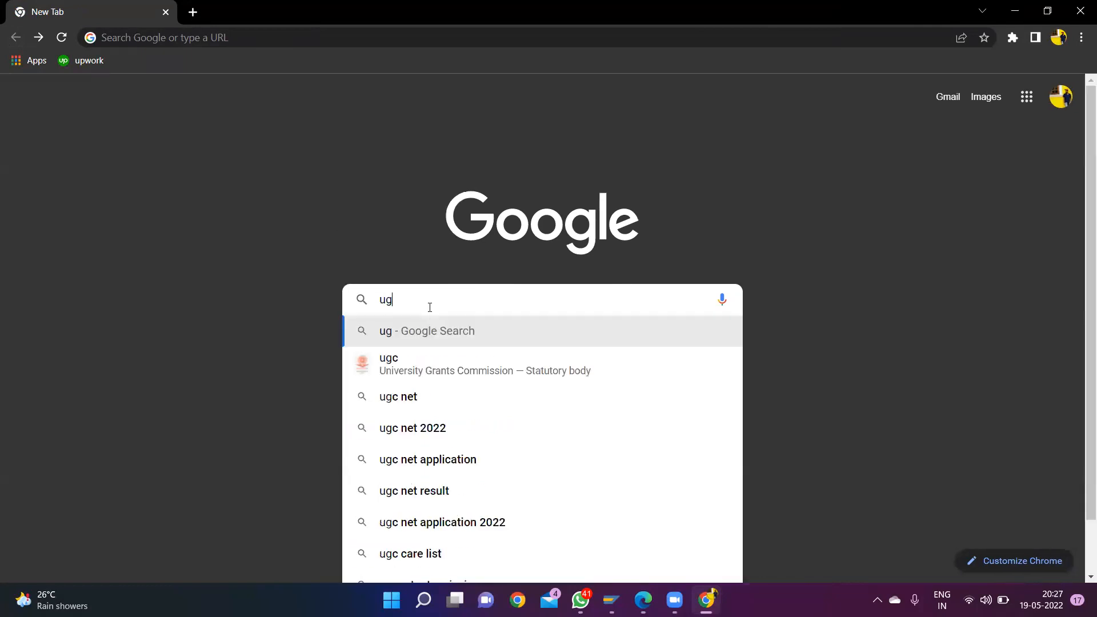
{"action": "type", "text": "c"}
{"action": "left_click", "coordinate": [446, 457]}
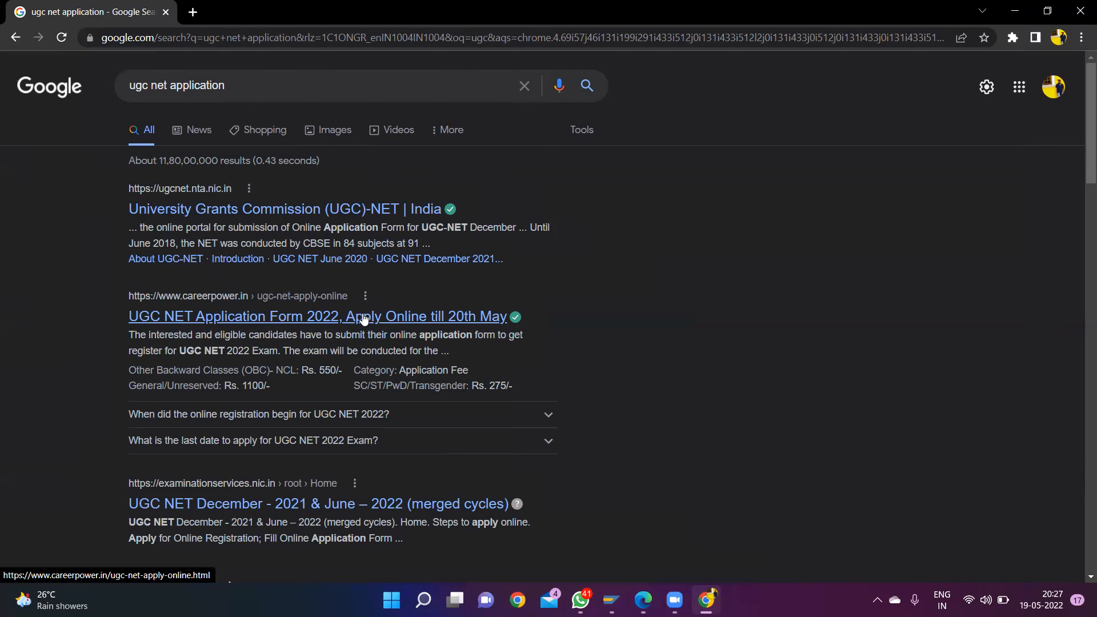
- Open Google Meet and start an instant meeting
{"action": "left_click", "coordinate": [1019, 87]}
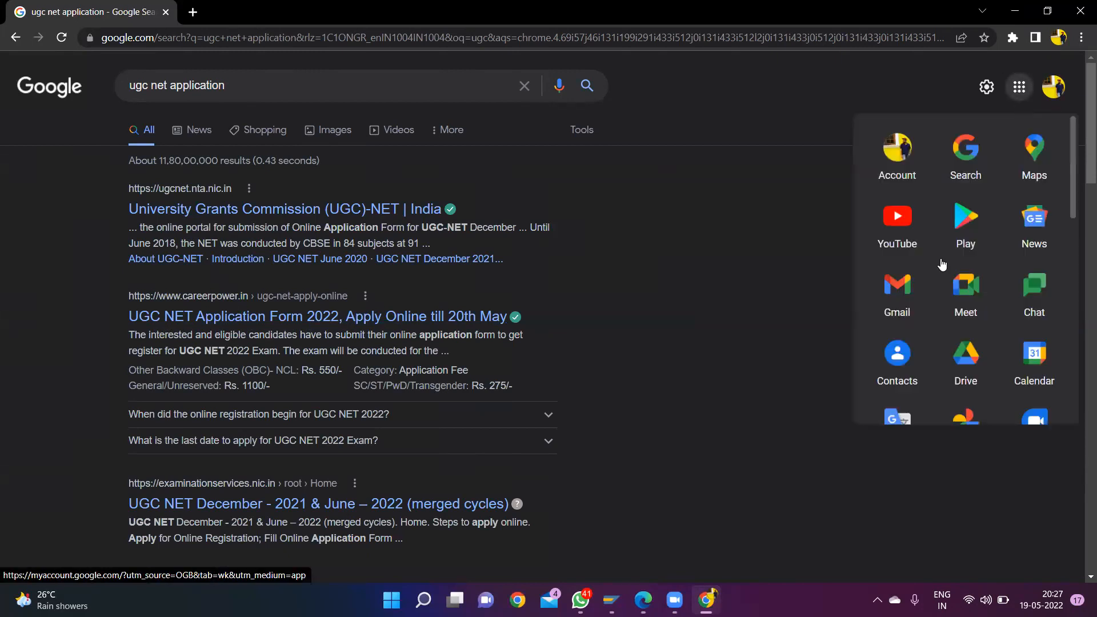
{"action": "left_click", "coordinate": [977, 276]}
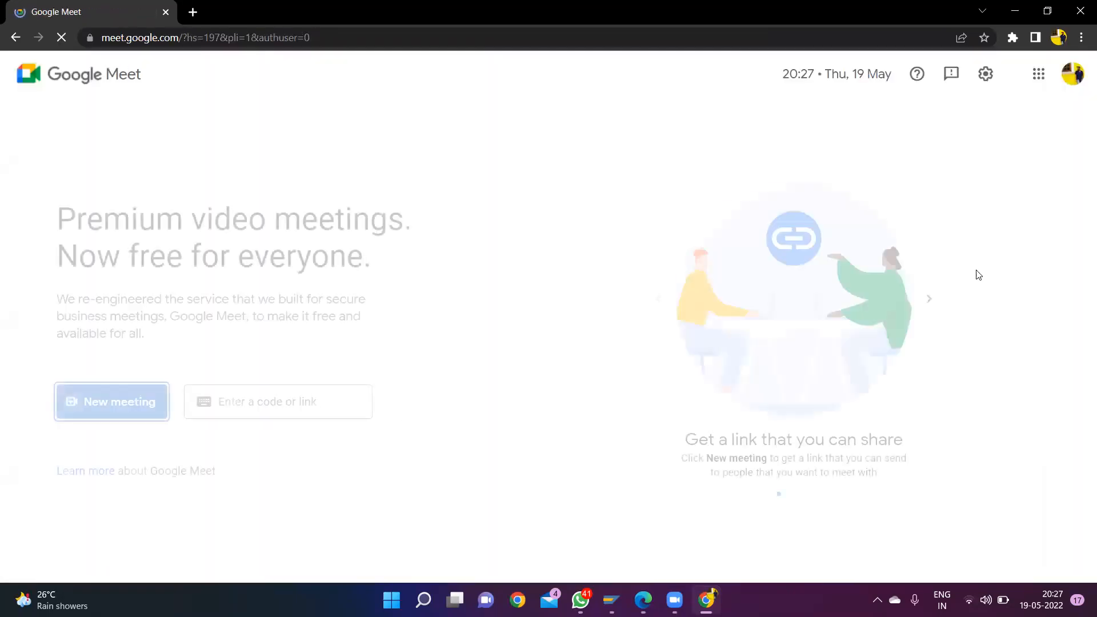
{"action": "left_click", "coordinate": [122, 402]}
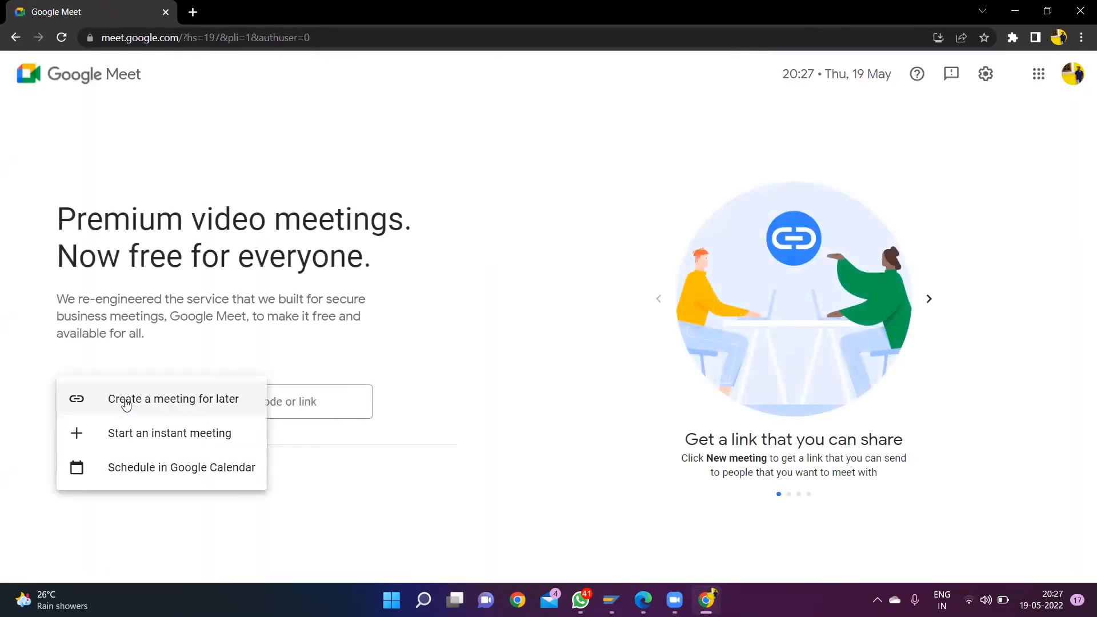
{"action": "left_click", "coordinate": [144, 431]}
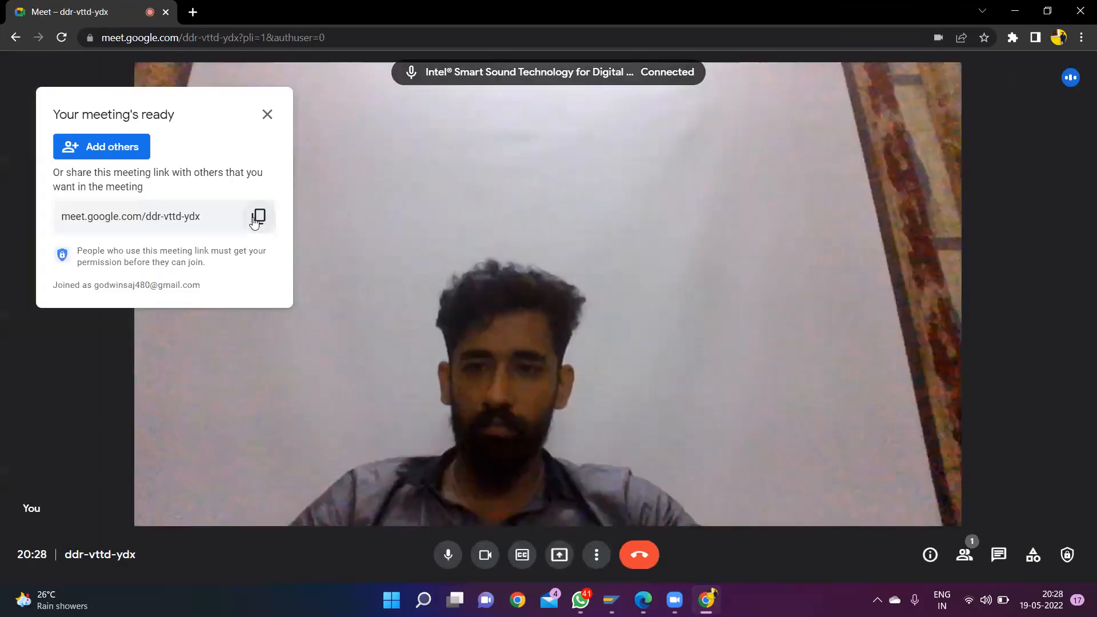
- Copy the meeting's joining link and turn off both the camera and the microphone
{"action": "left_click", "coordinate": [255, 219]}
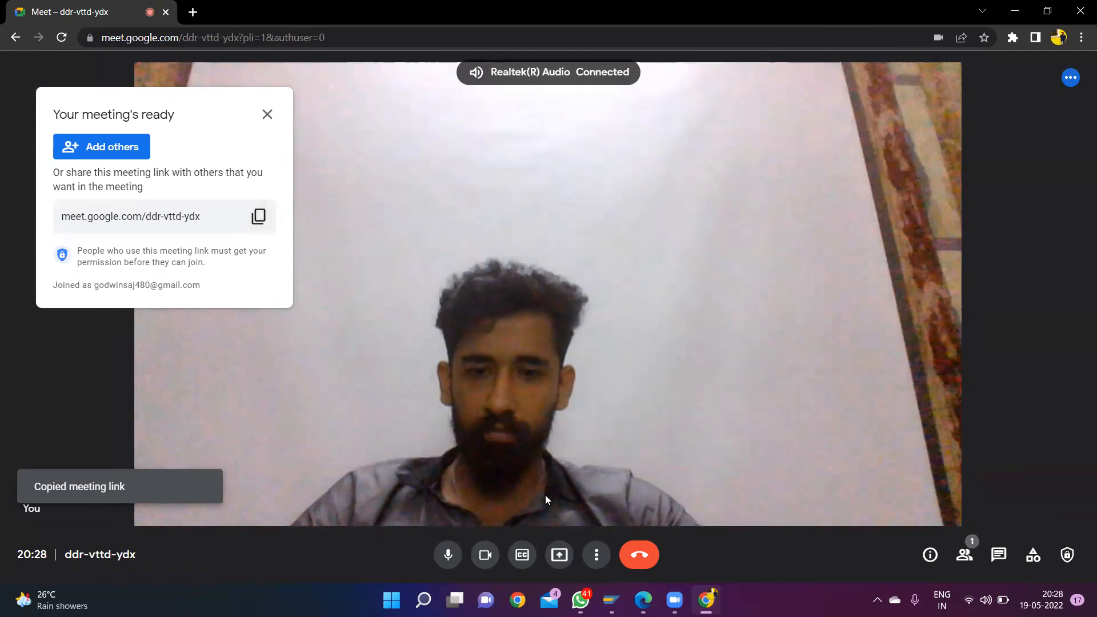
{"action": "key", "text": "ctrl+e"}
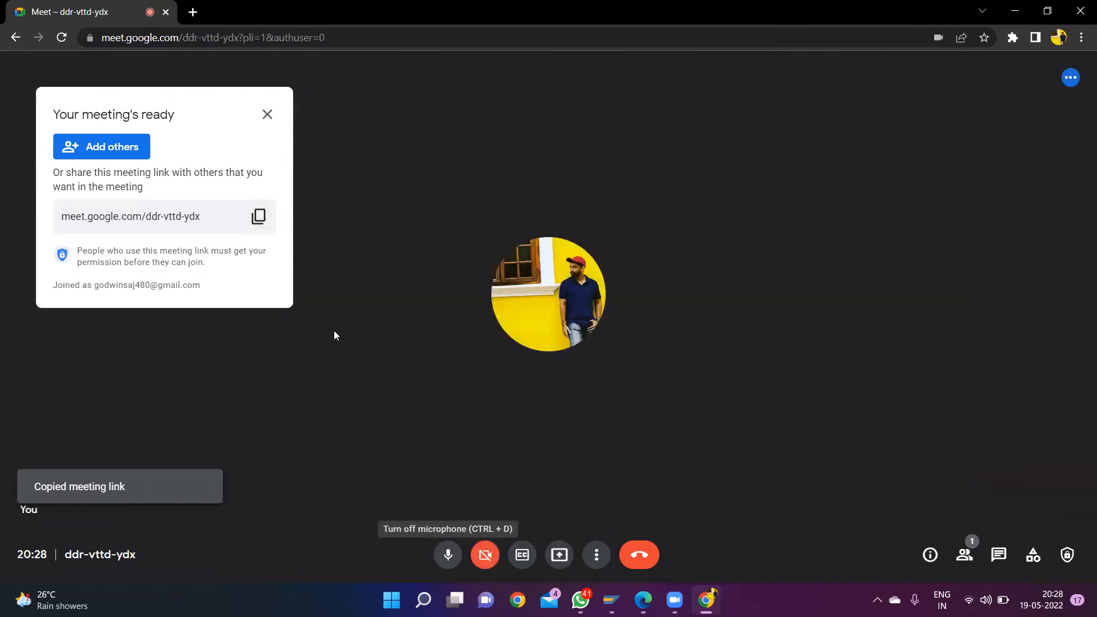
{"action": "left_click", "coordinate": [258, 217]}
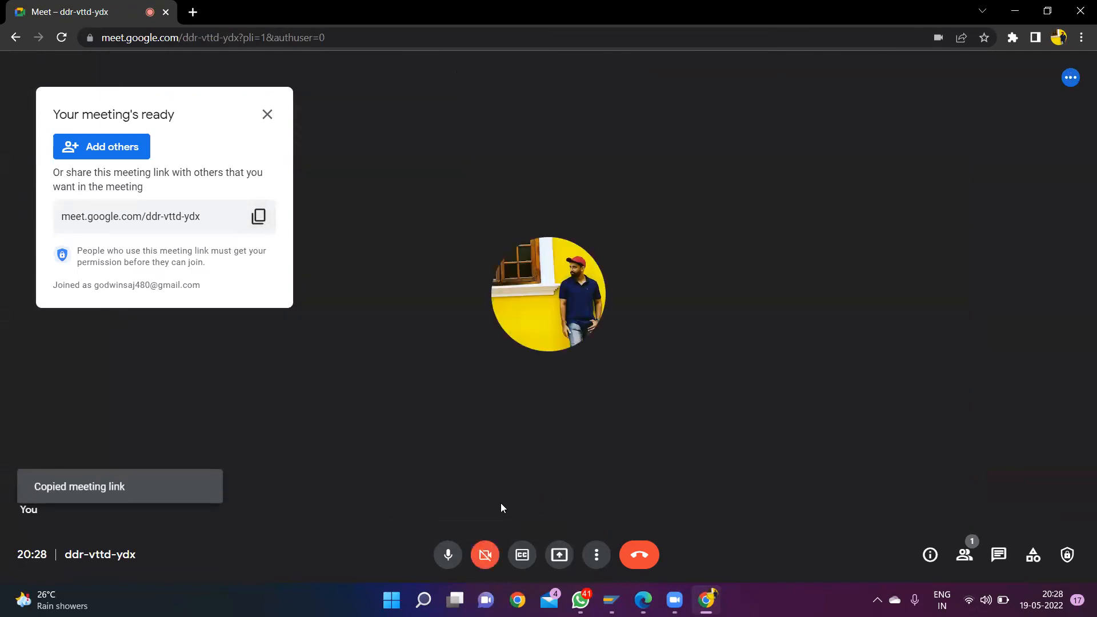
{"action": "key", "text": "ctrl+d"}
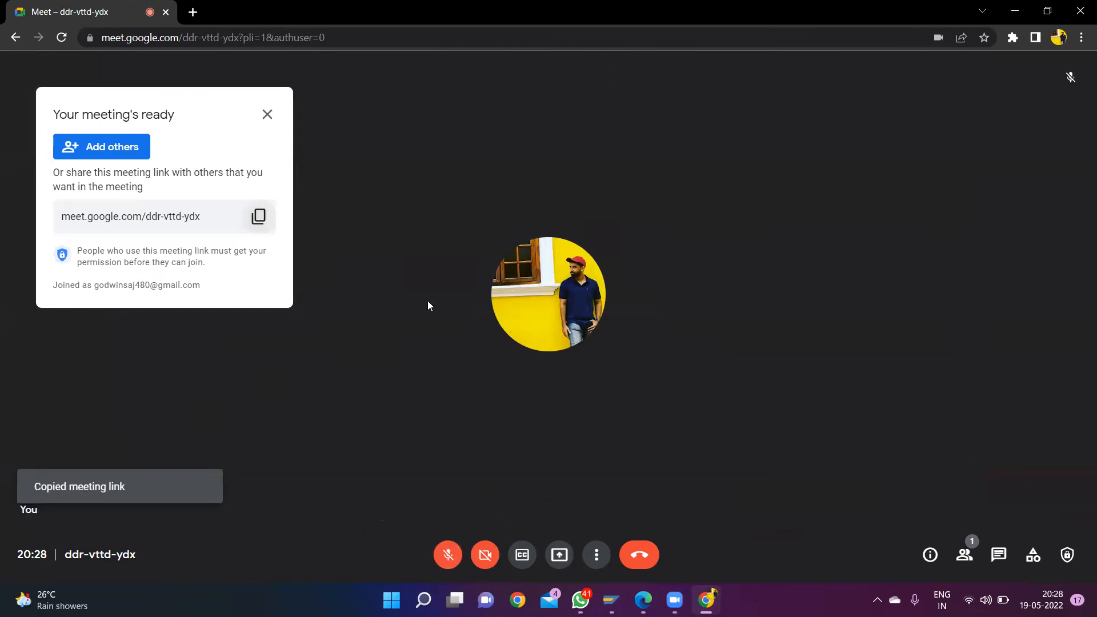
- Switch to WhatsApp to view the SAP-FICO-2022 group chat, and return to the meeting
{"action": "mouse_move", "coordinate": [680, 600]}
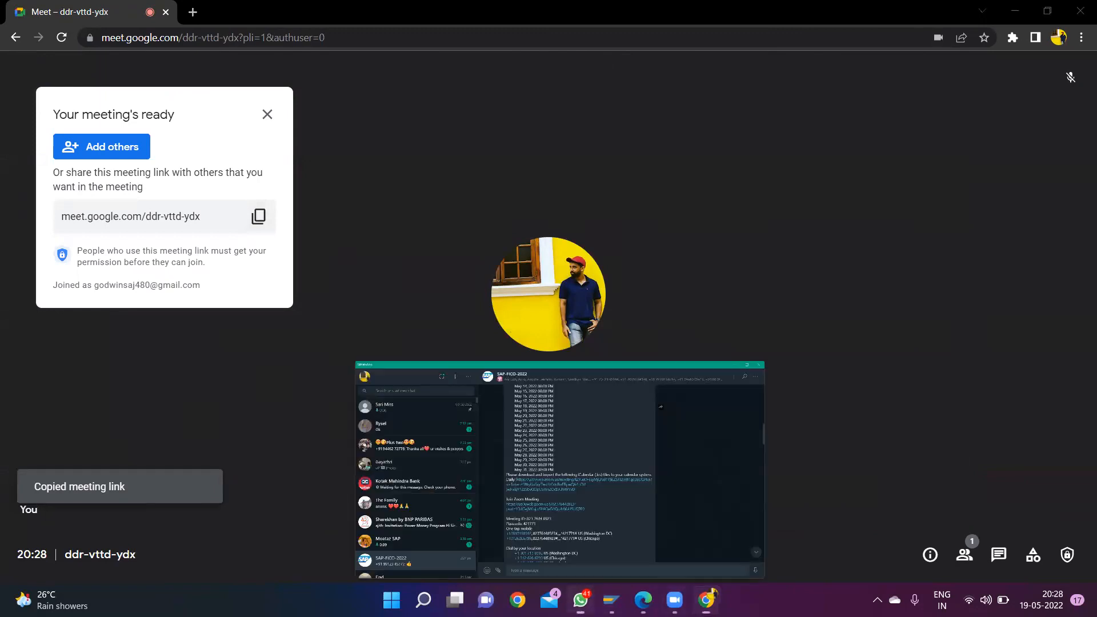
{"action": "left_click", "coordinate": [580, 599]}
{"action": "left_click", "coordinate": [581, 598]}
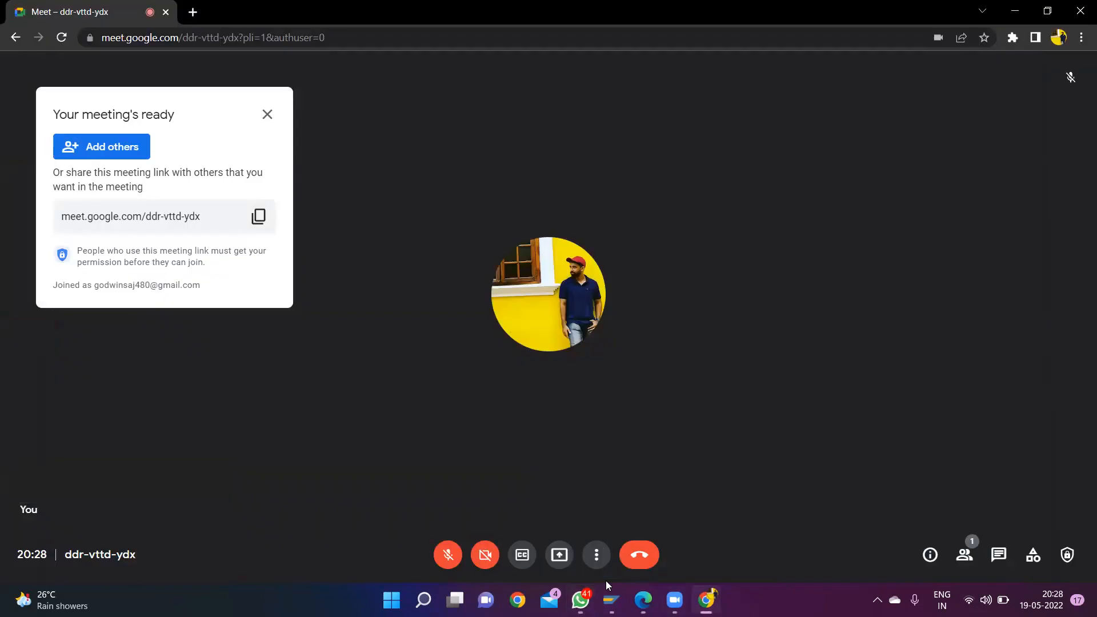
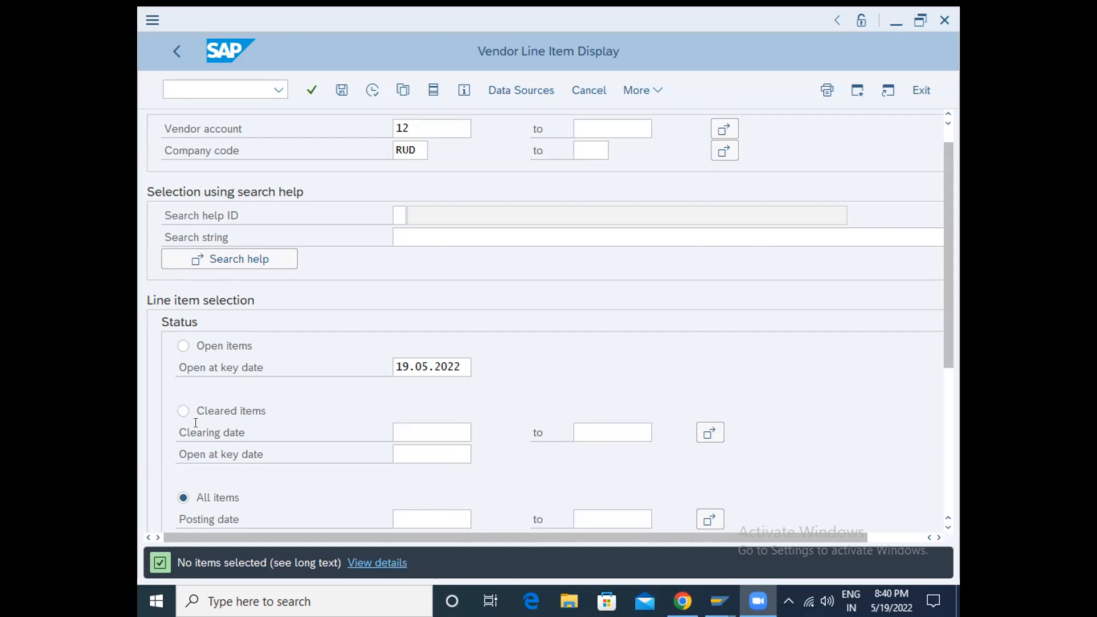
- Clear the vendor account and try to run the vendor line item report for company code RUD
{"action": "scroll", "coordinate": [196, 422], "scroll_direction": "down", "scroll_amount": 2}
{"action": "scroll", "coordinate": [196, 428], "scroll_direction": "up", "scroll_amount": 1}
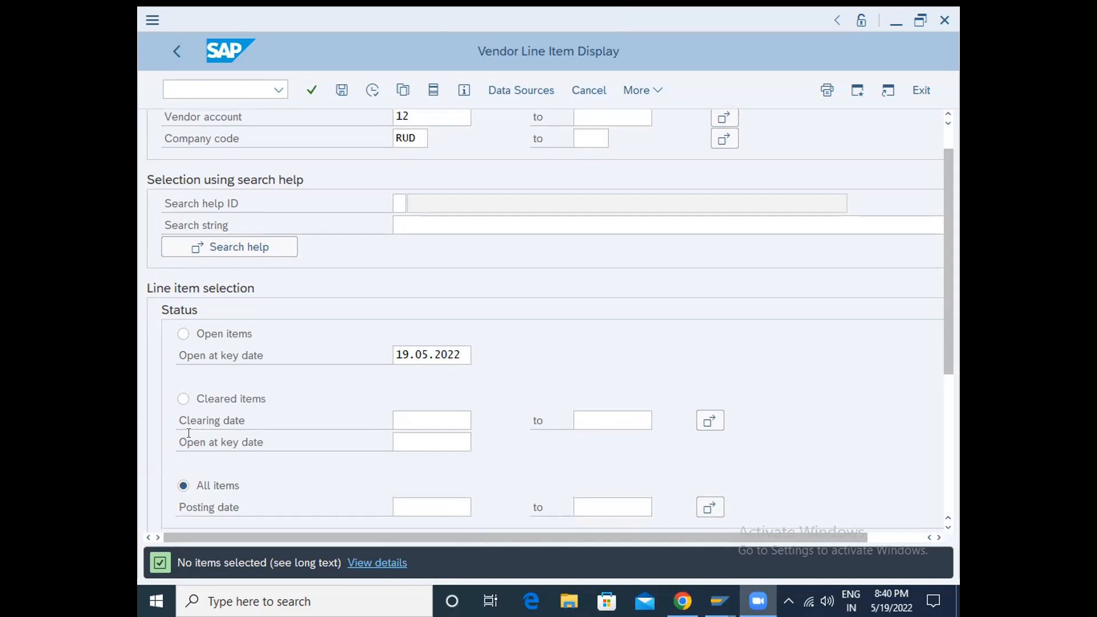
{"action": "scroll", "coordinate": [186, 434], "scroll_direction": "up", "scroll_amount": 3}
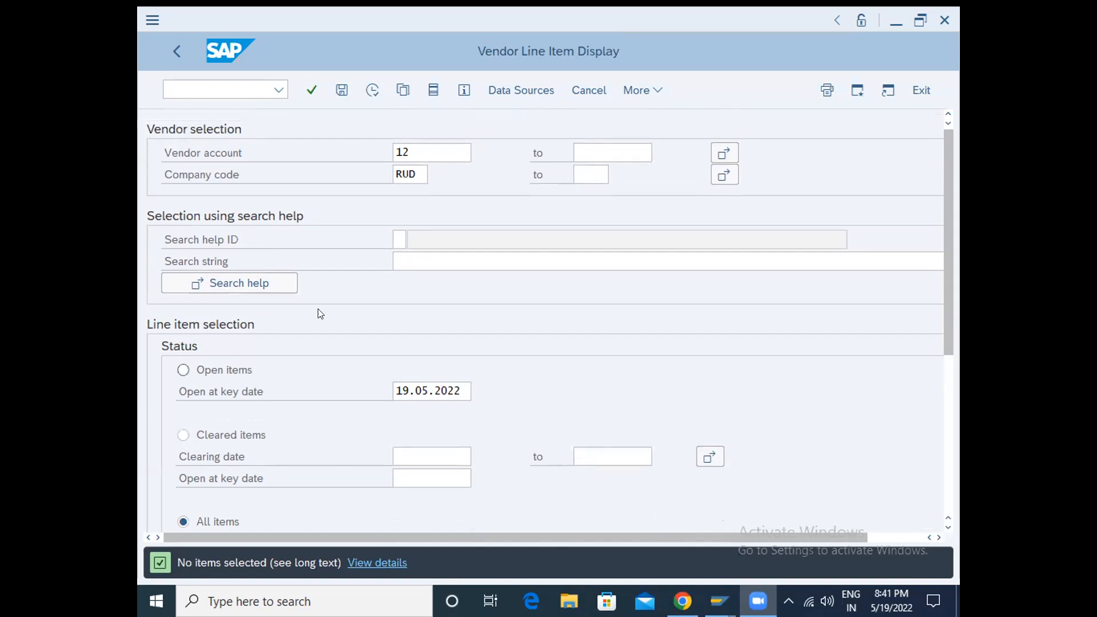
{"action": "left_click", "coordinate": [395, 68]}
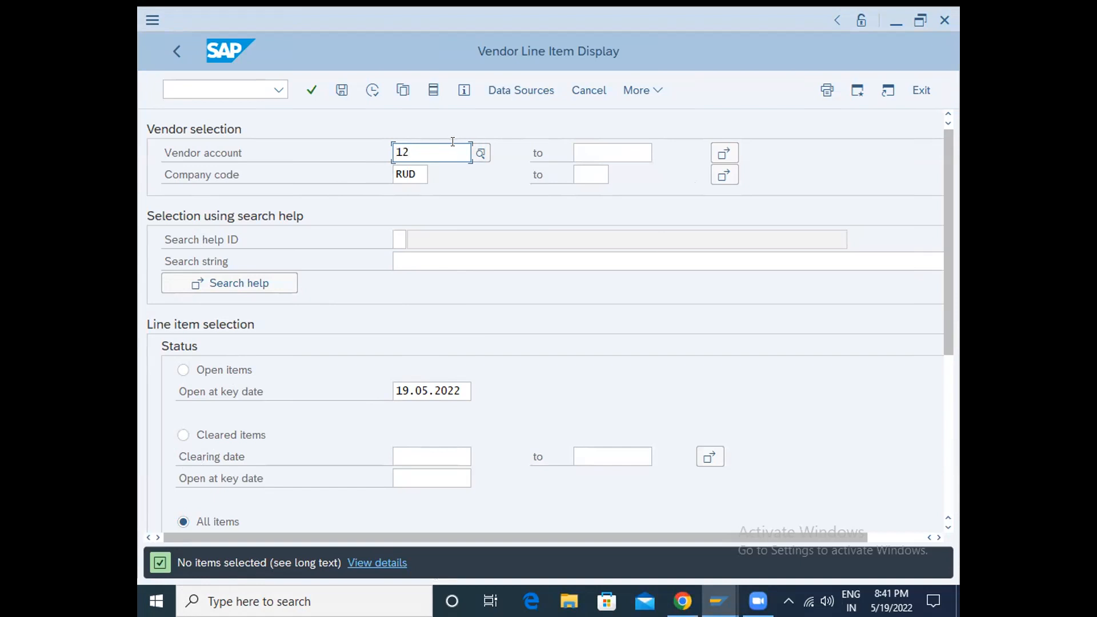
{"action": "key", "text": "BackSpace"}
{"action": "key", "text": "BackSpace"}
{"action": "left_click", "coordinate": [363, 88]}
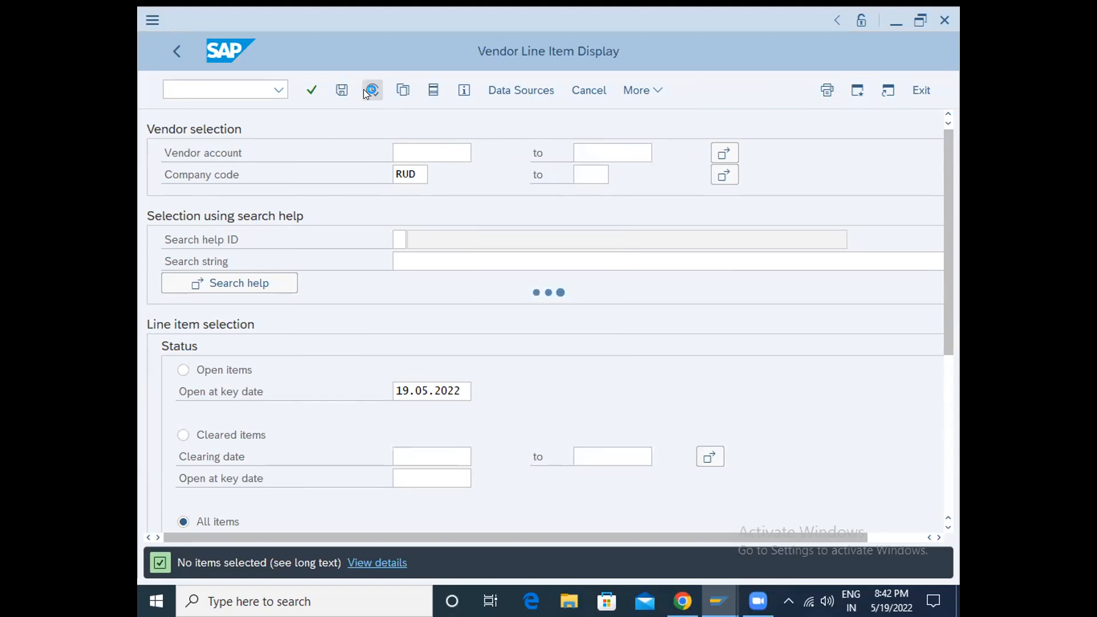
{"action": "key", "text": "Tab"}
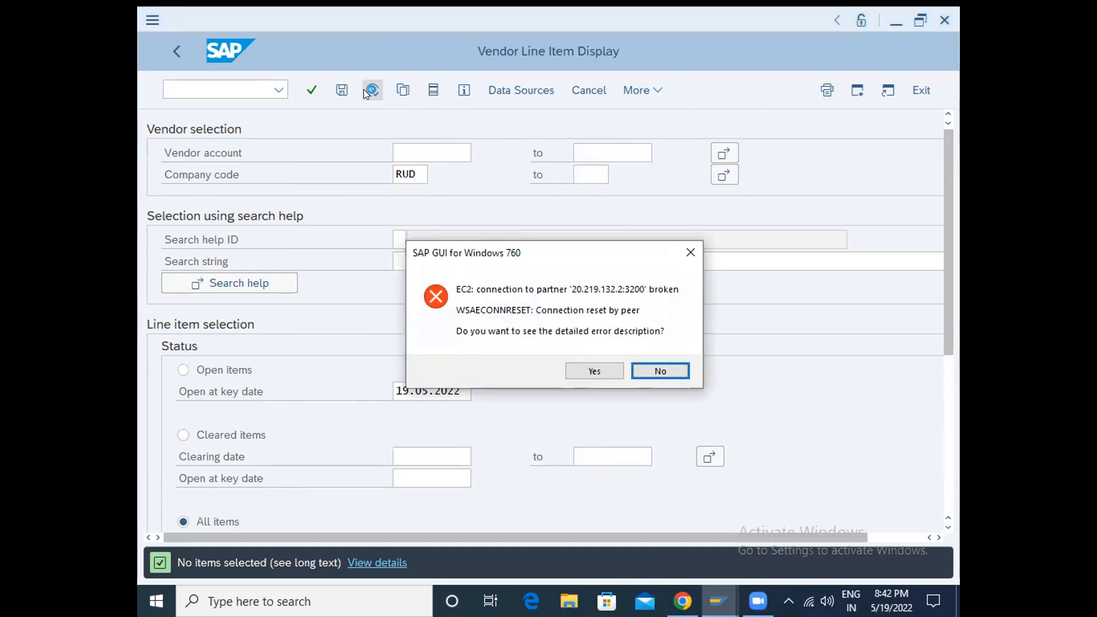
{"action": "key", "text": "Return"}
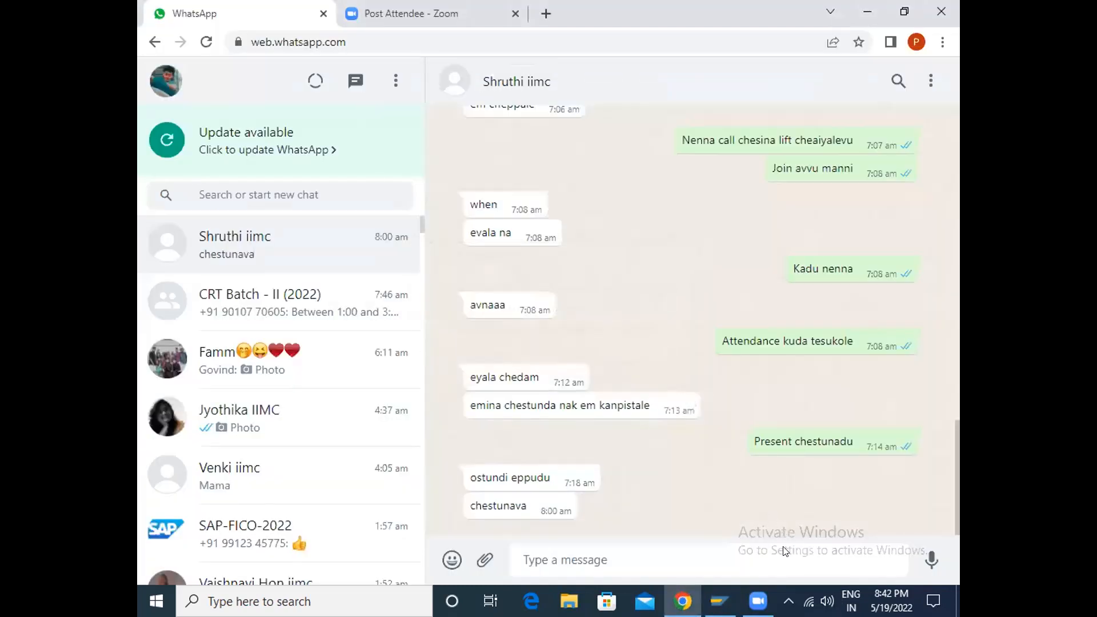
- Reopen the SAP connection and log on to client 700 with the user name and password, ending any other logons in the system
{"action": "left_click", "coordinate": [719, 601]}
{"action": "key", "text": "Return"}
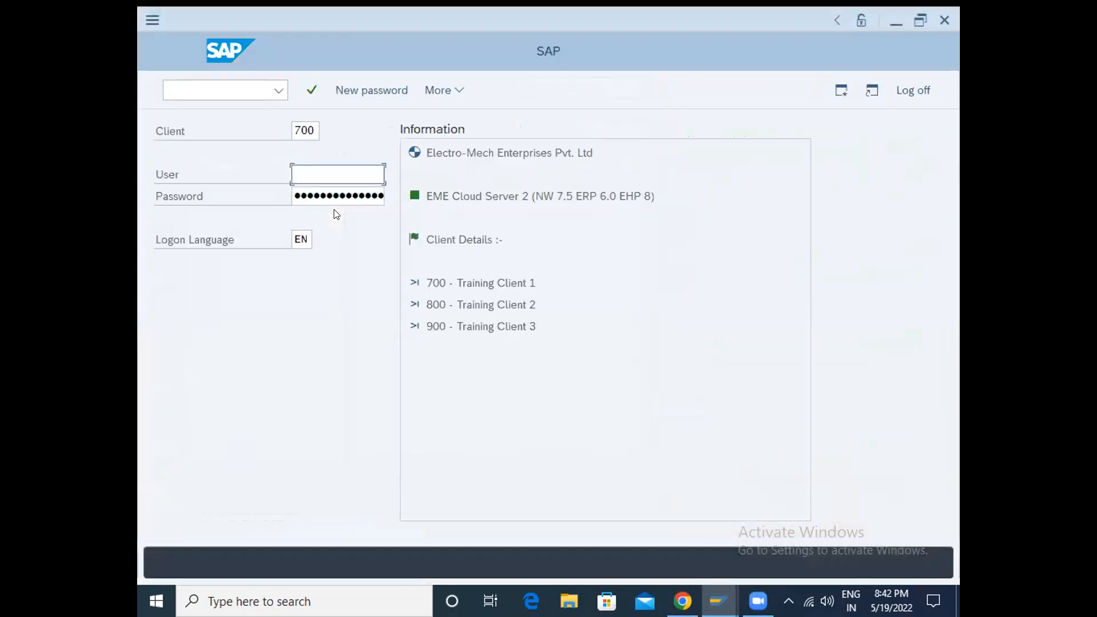
{"action": "type", "text": "an"}
{"action": "key", "text": "Down"}
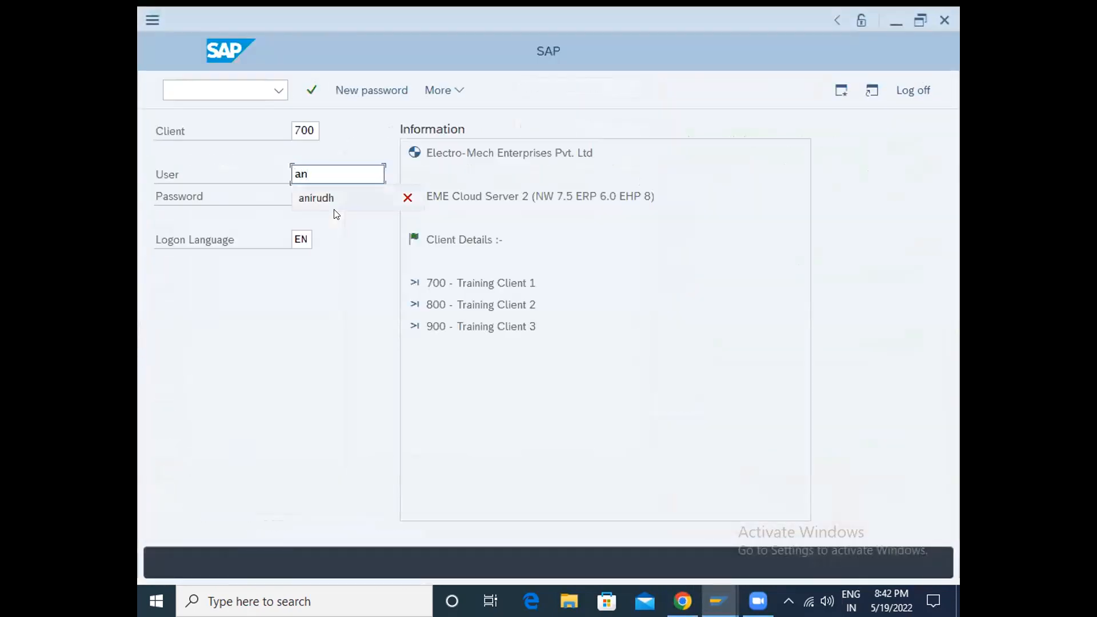
{"action": "key", "text": "Return"}
{"action": "key", "text": "Tab"}
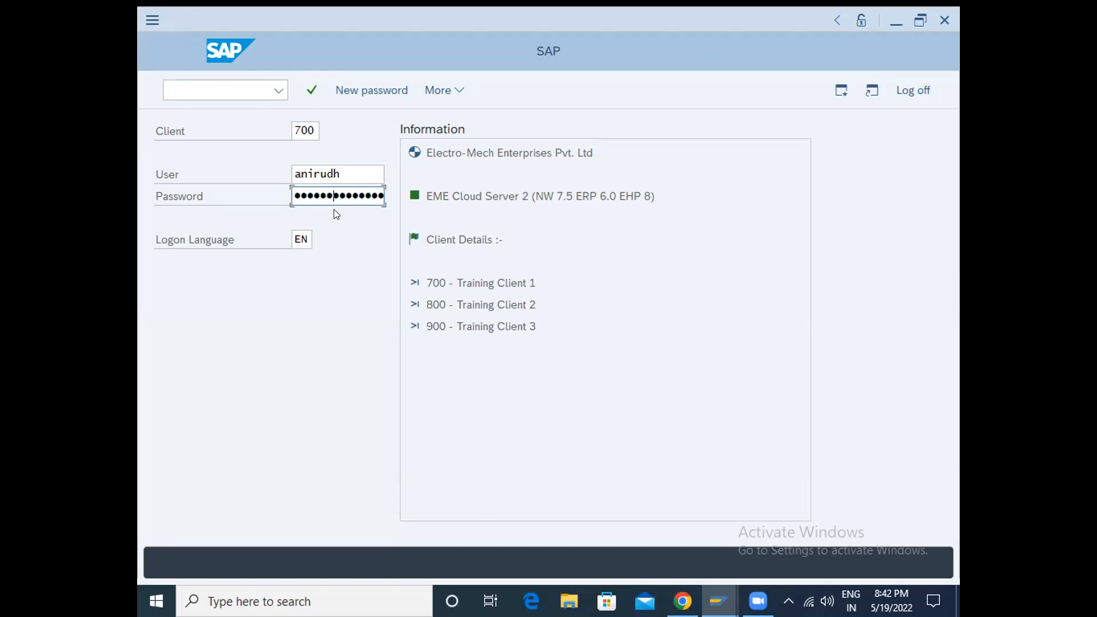
{"action": "key", "text": "Return"}
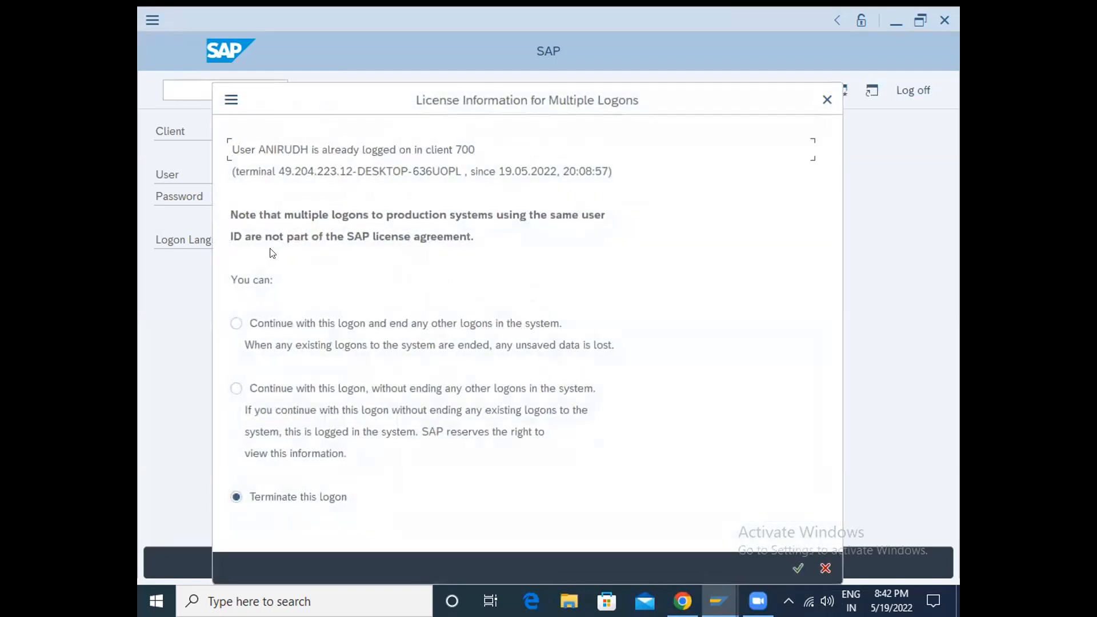
{"action": "left_click", "coordinate": [234, 323]}
{"action": "key", "text": "Return"}
- Open the vendor line item display with transaction FBL1N
{"action": "type", "text": "/n"}
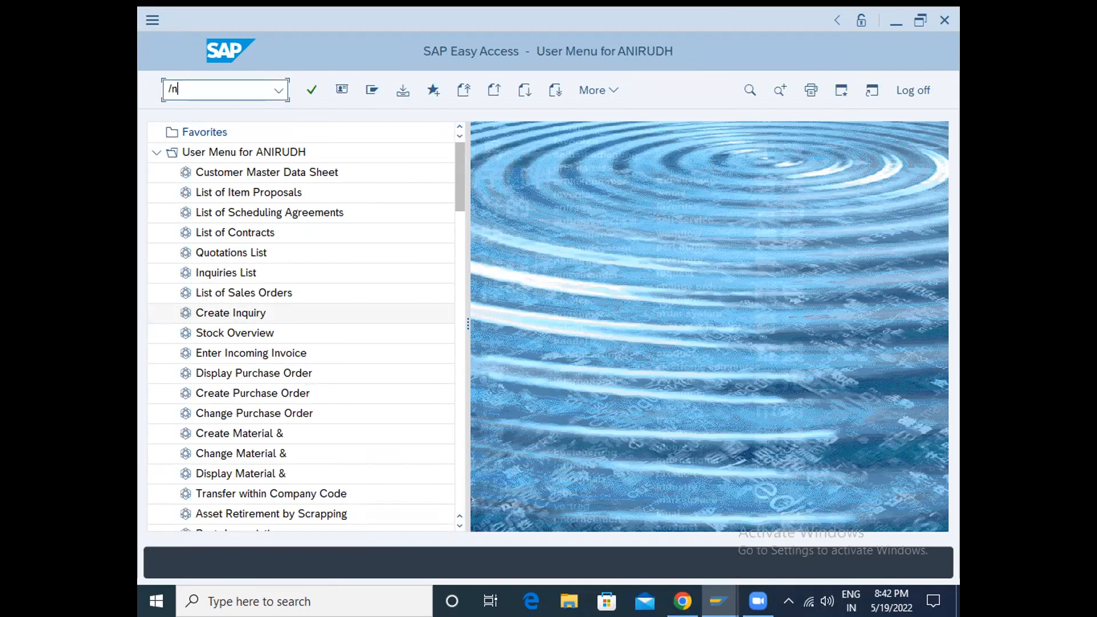
{"action": "type", "text": "fbl1n"}
{"action": "key", "text": "Return"}
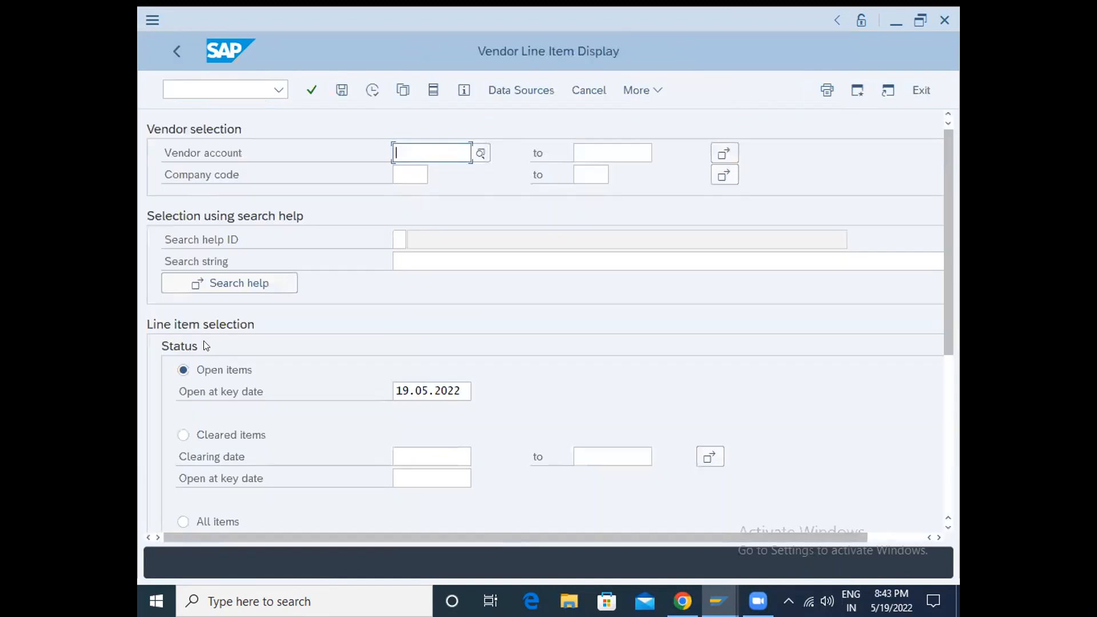
- Run the vendor line item report for all items in company code RUD, leaving the vendor account empty
{"action": "scroll", "coordinate": [204, 340], "scroll_direction": "down", "scroll_amount": 1}
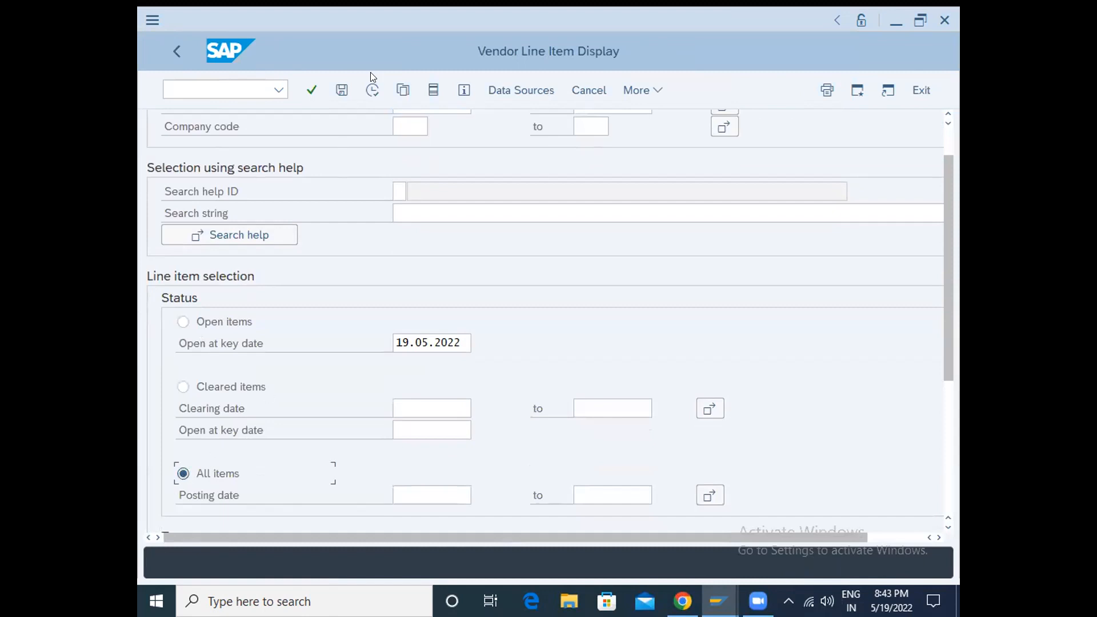
{"action": "left_click", "coordinate": [372, 89]}
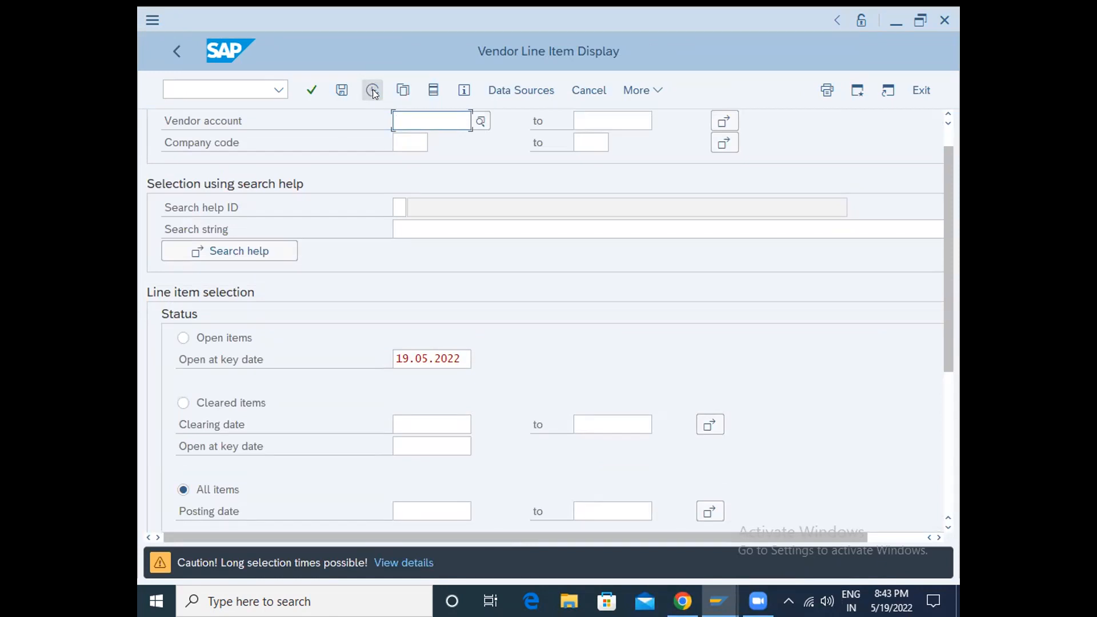
{"action": "scroll", "coordinate": [359, 182], "scroll_direction": "up", "scroll_amount": 1}
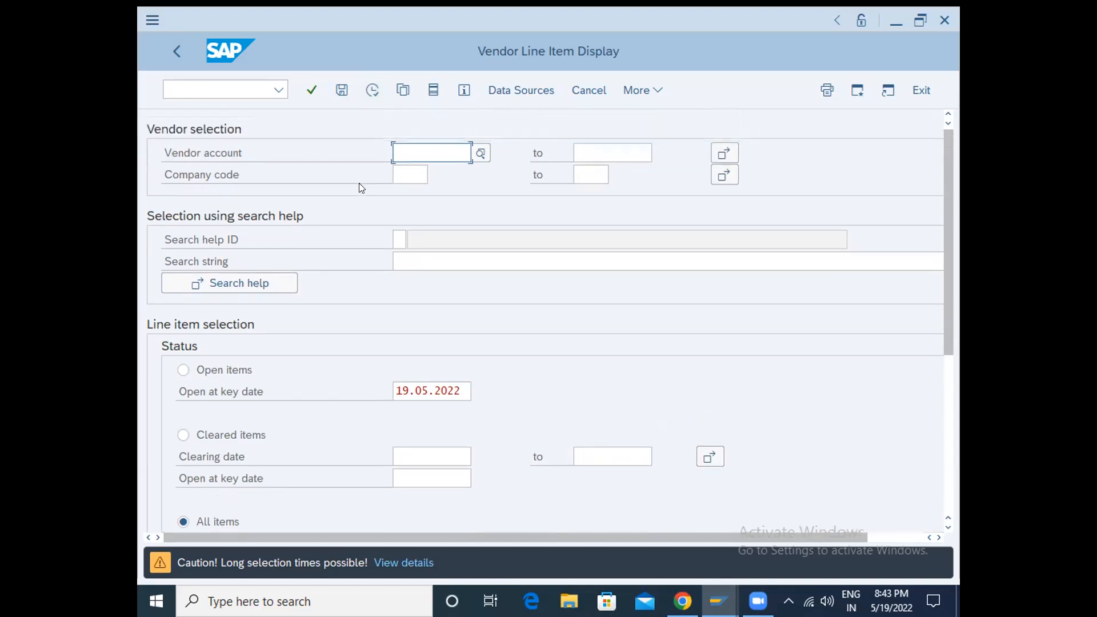
{"action": "left_click", "coordinate": [405, 175]}
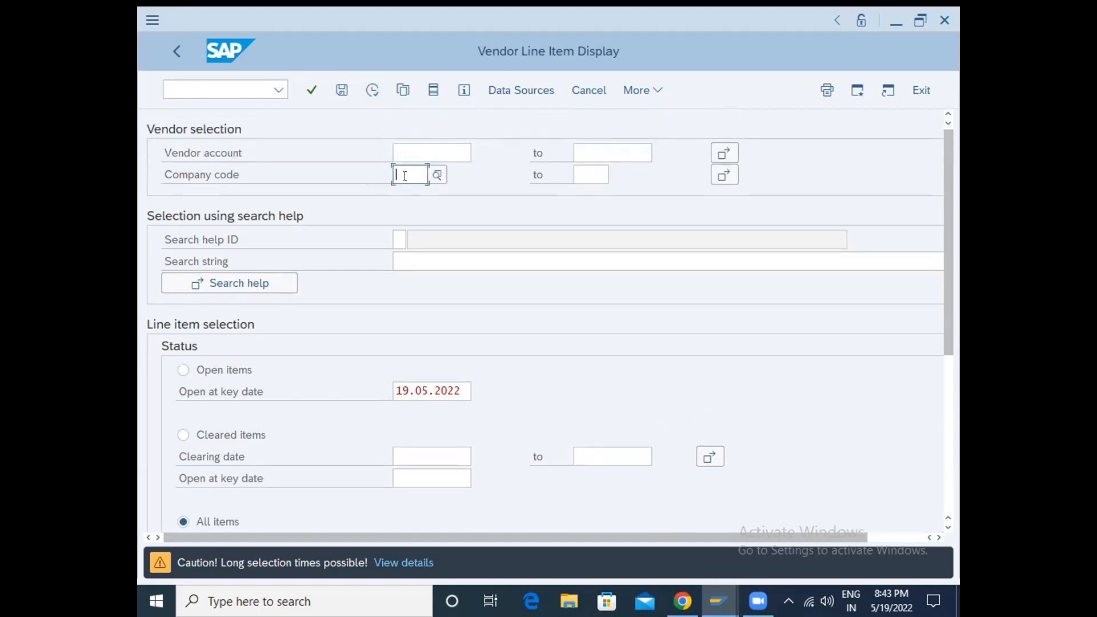
{"action": "type", "text": "rud"}
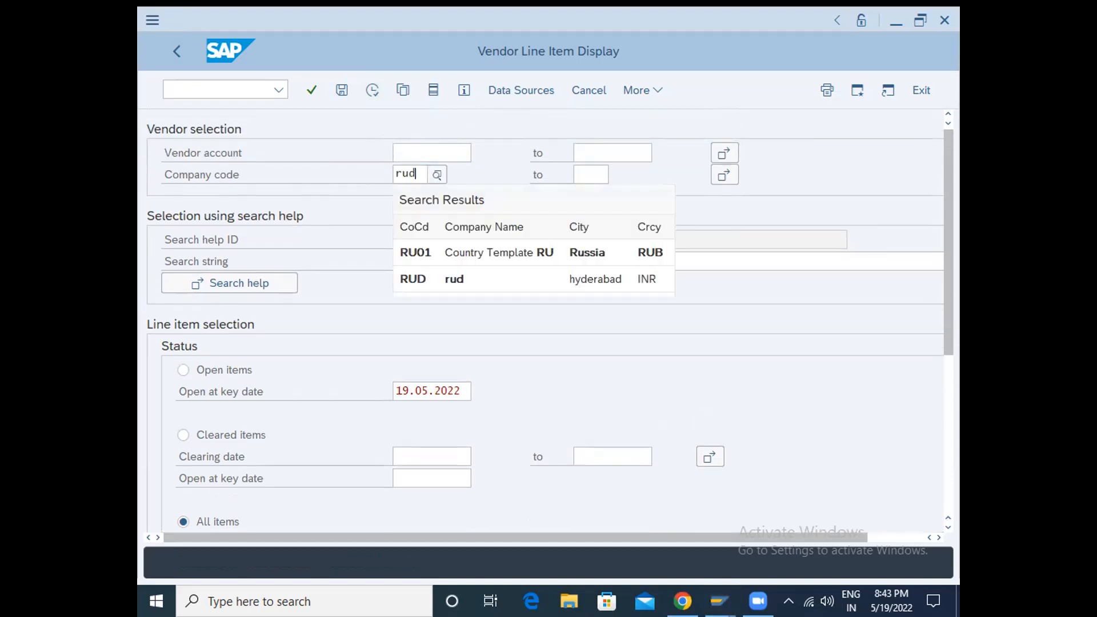
{"action": "key", "text": "Down"}
{"action": "key", "text": "Return"}
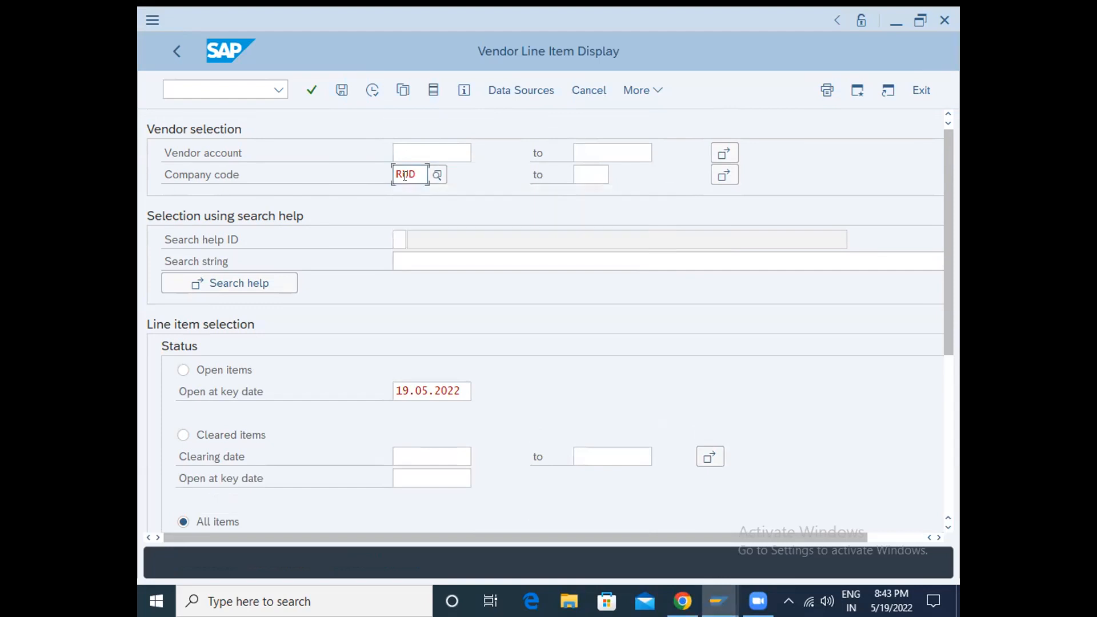
{"action": "left_click", "coordinate": [373, 93]}
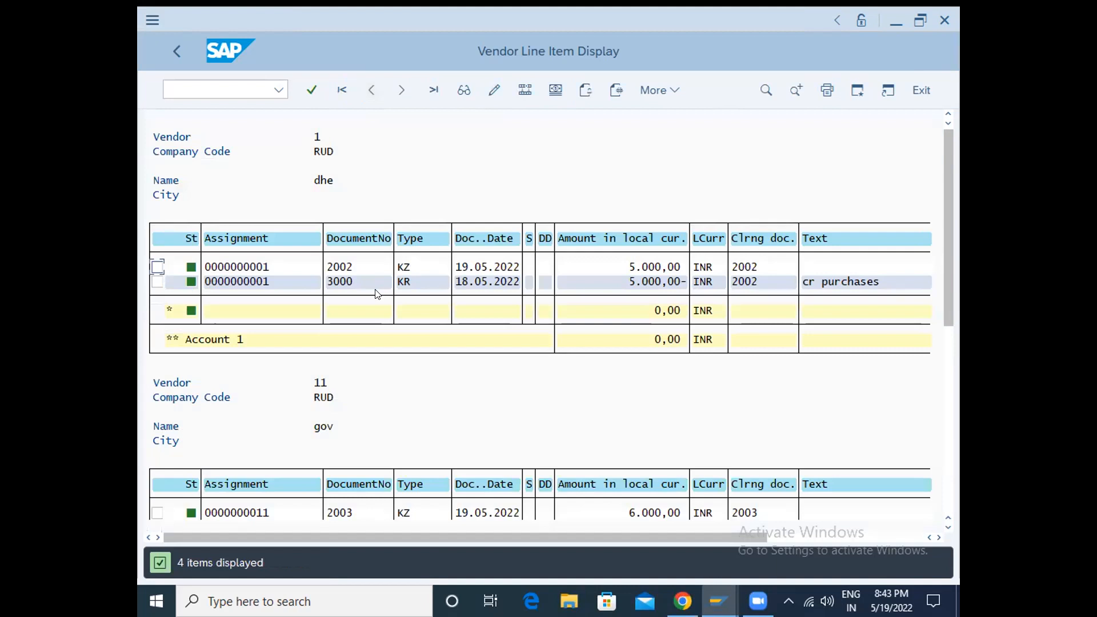
- Examine the line items, document types, amounts and account balances listed for each vendor of company code RUD
{"action": "scroll", "coordinate": [377, 294], "scroll_direction": "down", "scroll_amount": 3}
{"action": "scroll", "coordinate": [377, 295], "scroll_direction": "down", "scroll_amount": 4}
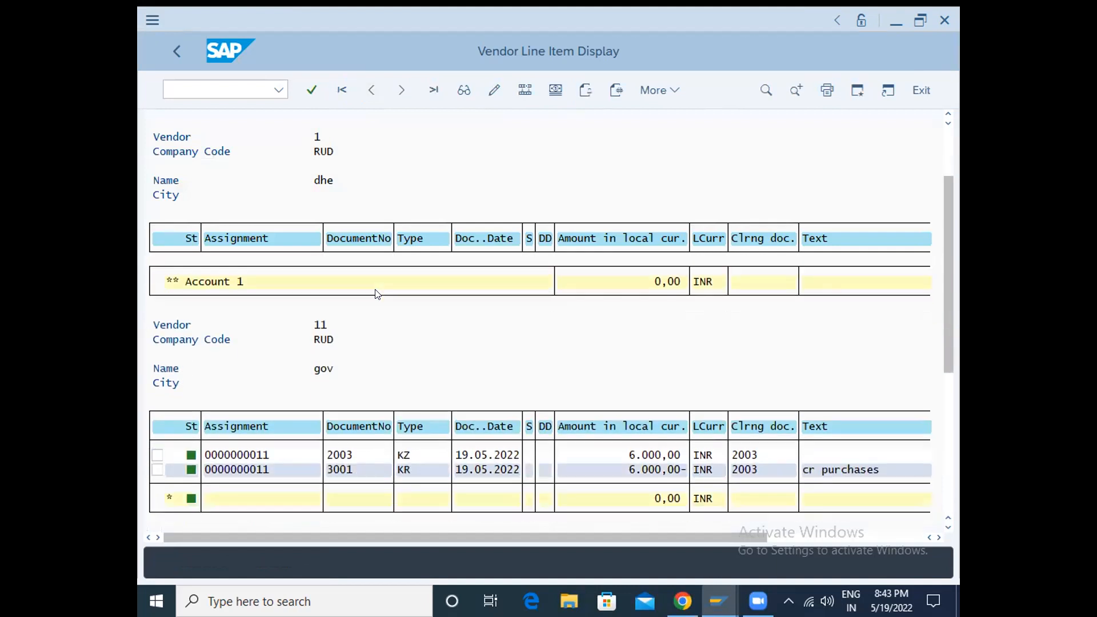
{"action": "scroll", "coordinate": [375, 294], "scroll_direction": "down", "scroll_amount": 5}
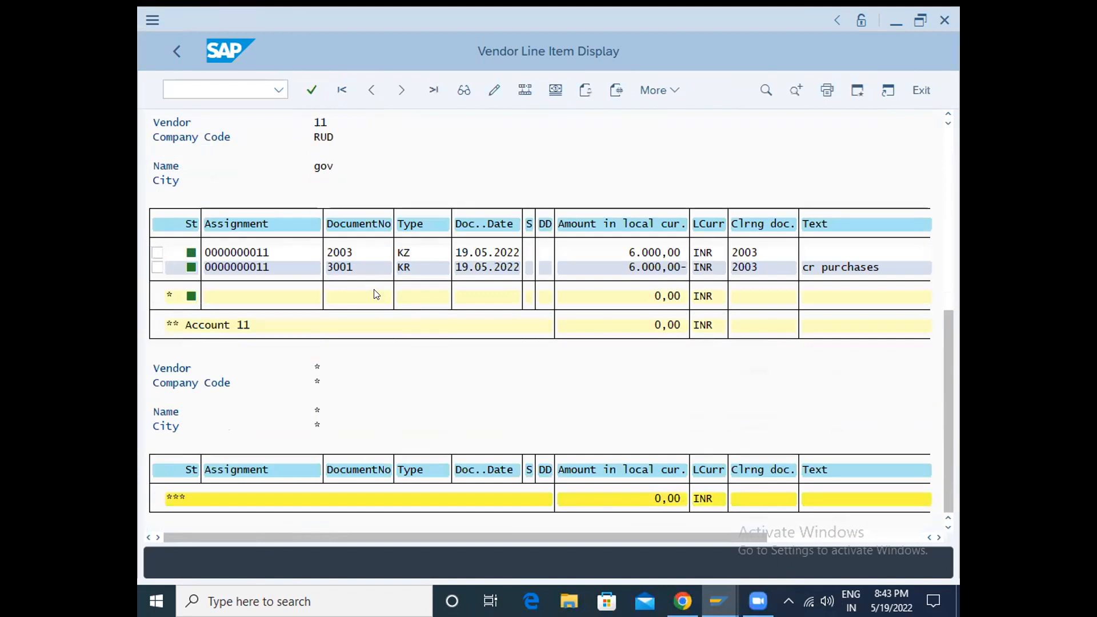
{"action": "scroll", "coordinate": [376, 294], "scroll_direction": "up", "scroll_amount": 5}
{"action": "scroll", "coordinate": [375, 294], "scroll_direction": "up", "scroll_amount": 3}
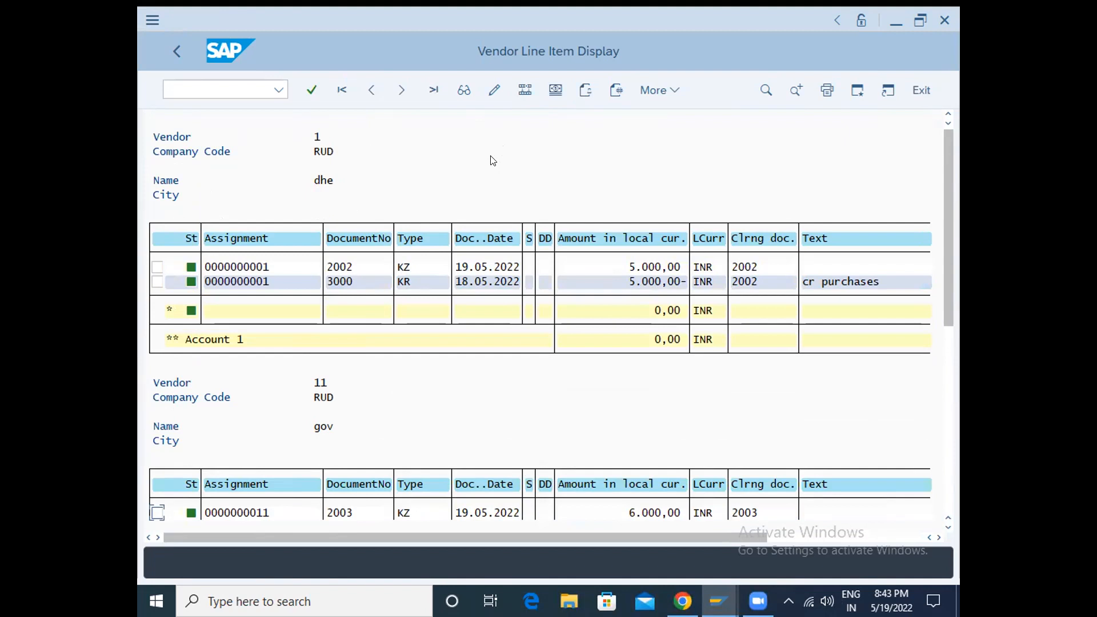
{"action": "scroll", "coordinate": [493, 160], "scroll_direction": "down", "scroll_amount": 2}
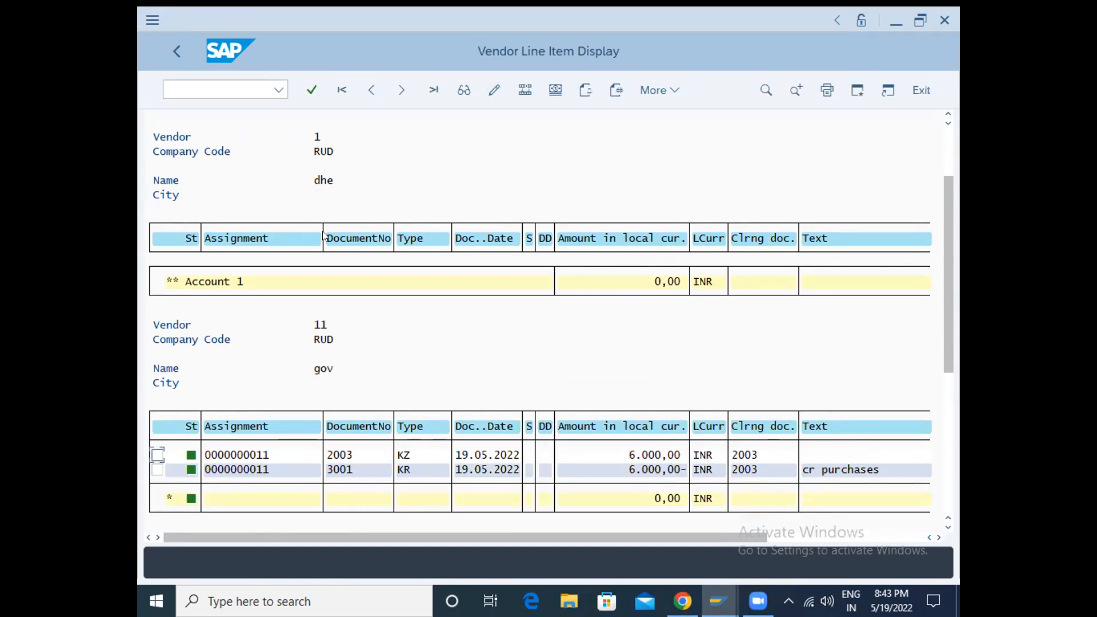
{"action": "scroll", "coordinate": [384, 262], "scroll_direction": "down", "scroll_amount": 1}
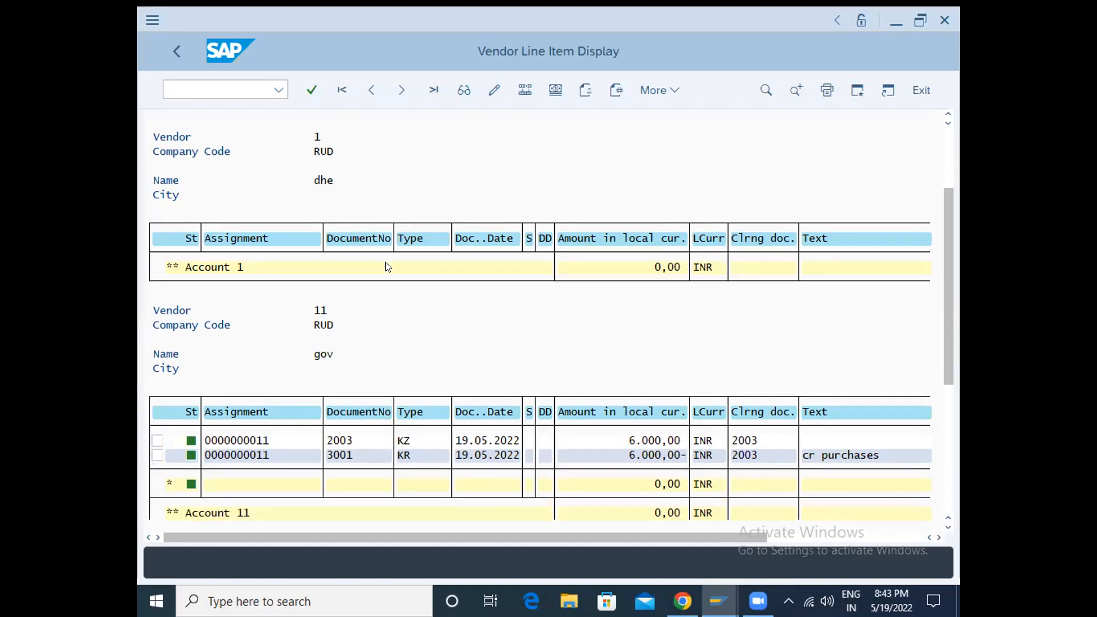
{"action": "scroll", "coordinate": [388, 262], "scroll_direction": "up", "scroll_amount": 5}
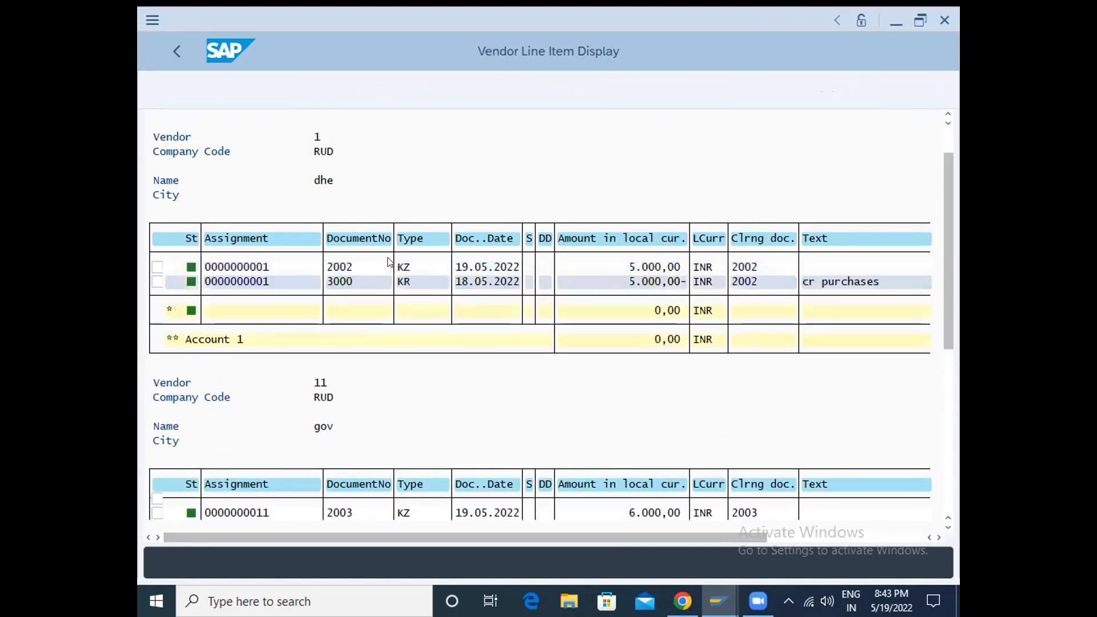
{"action": "scroll", "coordinate": [388, 262], "scroll_direction": "down", "scroll_amount": 5}
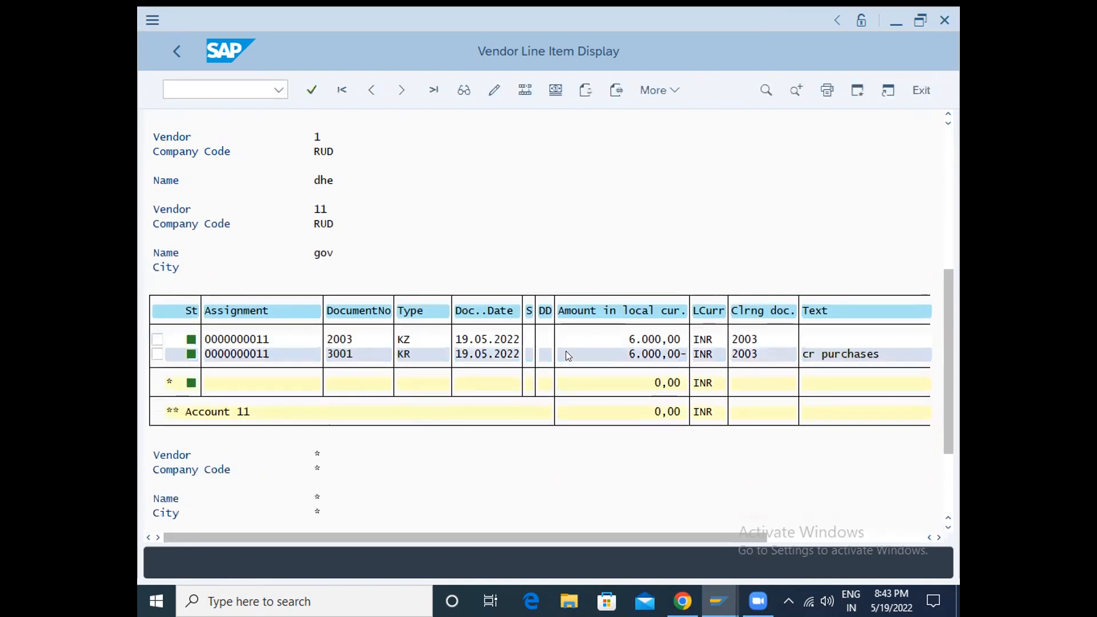
{"action": "scroll", "coordinate": [569, 355], "scroll_direction": "down", "scroll_amount": 3}
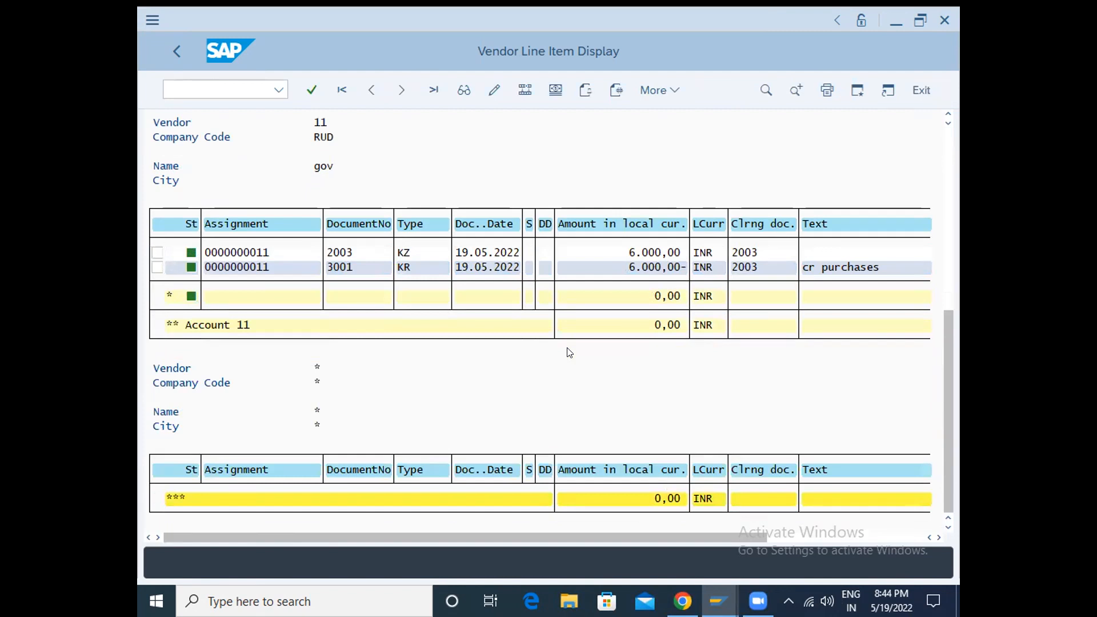
{"action": "scroll", "coordinate": [568, 350], "scroll_direction": "up", "scroll_amount": 4}
{"action": "scroll", "coordinate": [567, 341], "scroll_direction": "up", "scroll_amount": 4}
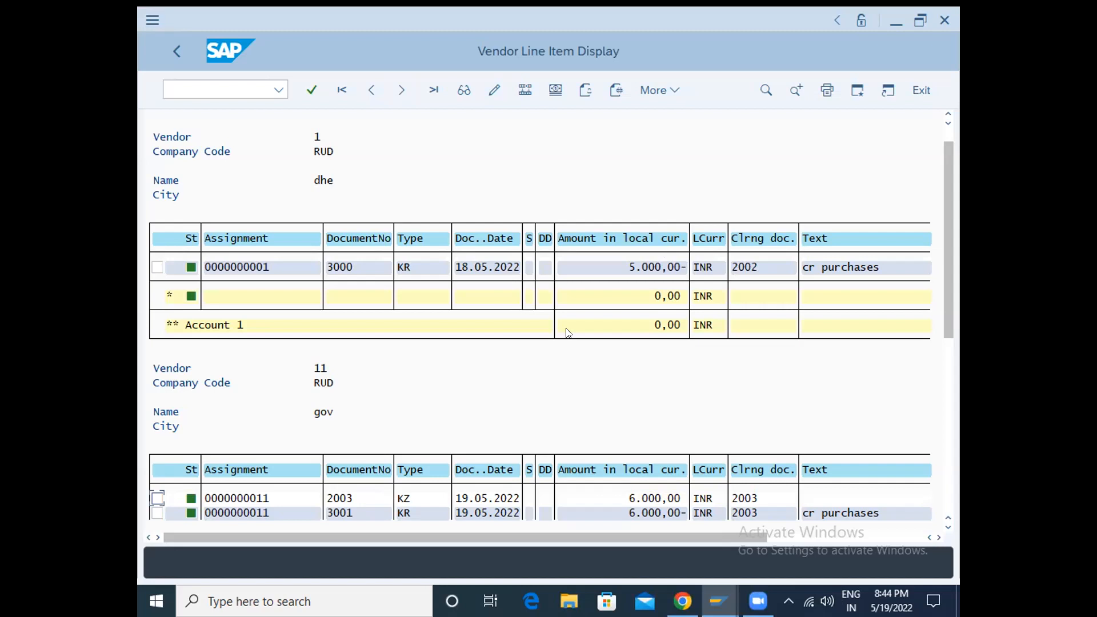
{"action": "scroll", "coordinate": [532, 342], "scroll_direction": "down", "scroll_amount": 2}
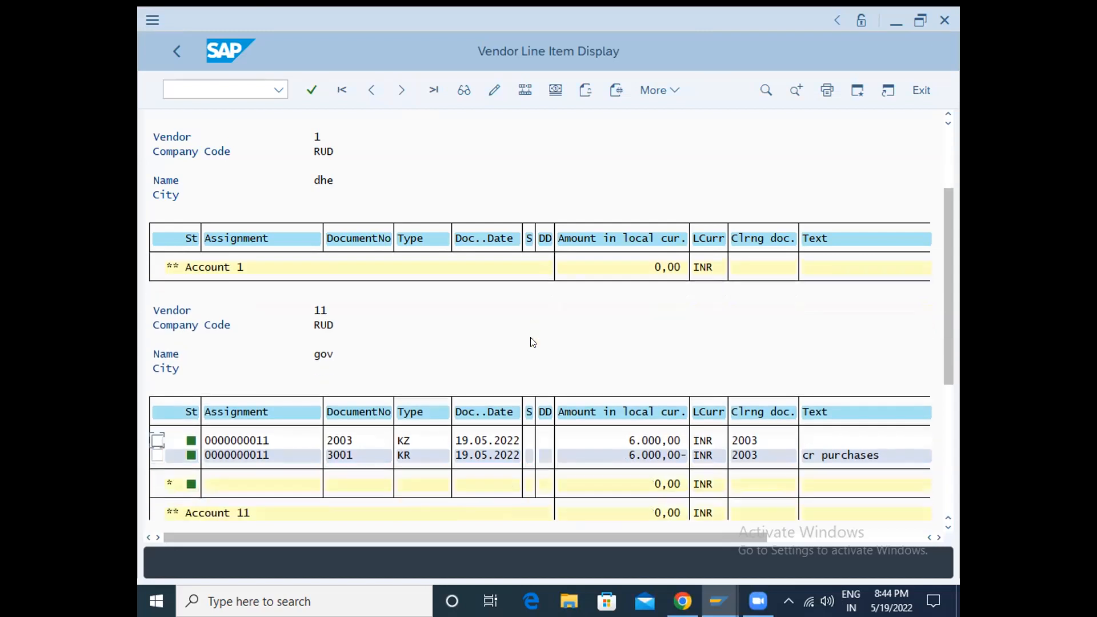
{"action": "scroll", "coordinate": [532, 341], "scroll_direction": "up", "scroll_amount": 1}
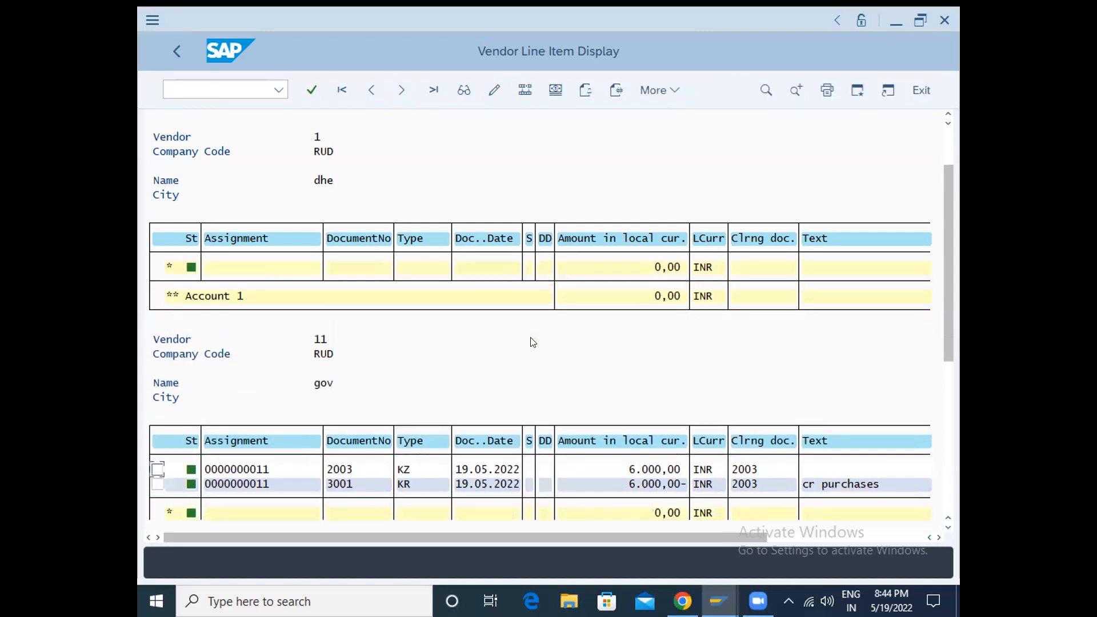
{"action": "scroll", "coordinate": [533, 342], "scroll_direction": "up", "scroll_amount": 2}
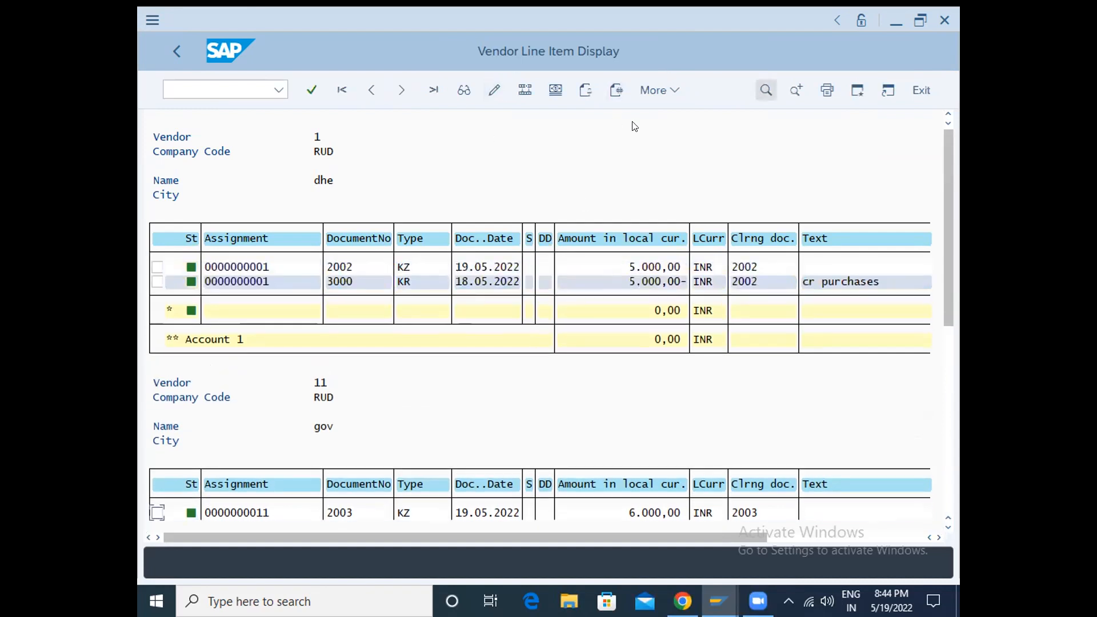
- Open the initial screen for creating a vendor with transaction XK01
{"action": "left_click", "coordinate": [213, 95]}
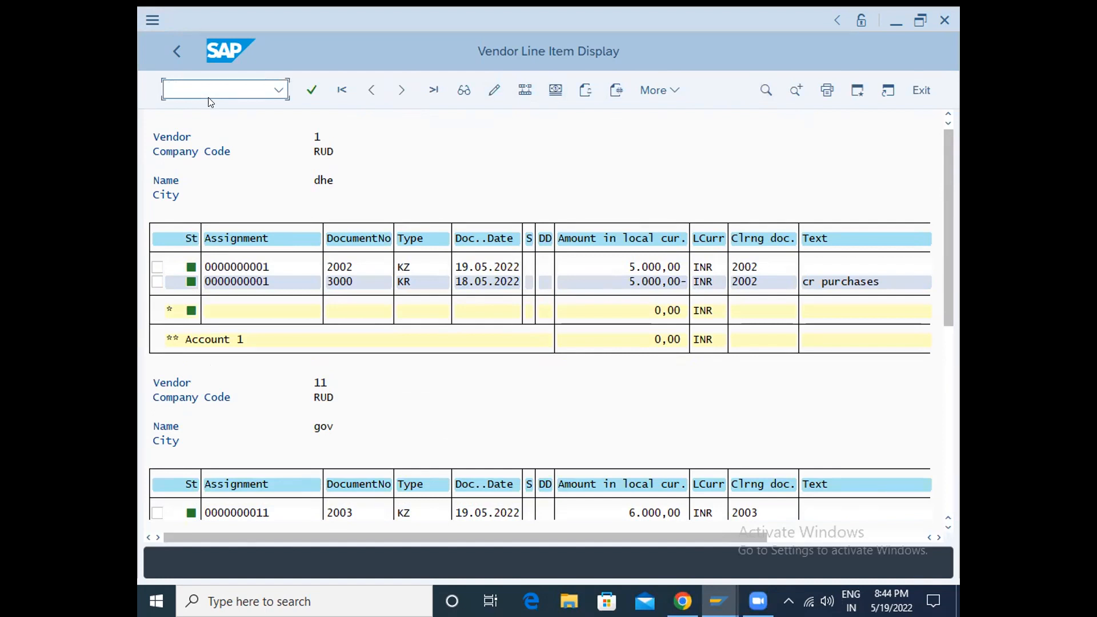
{"action": "type", "text": "/nxk01"}
{"action": "key", "text": "Return"}
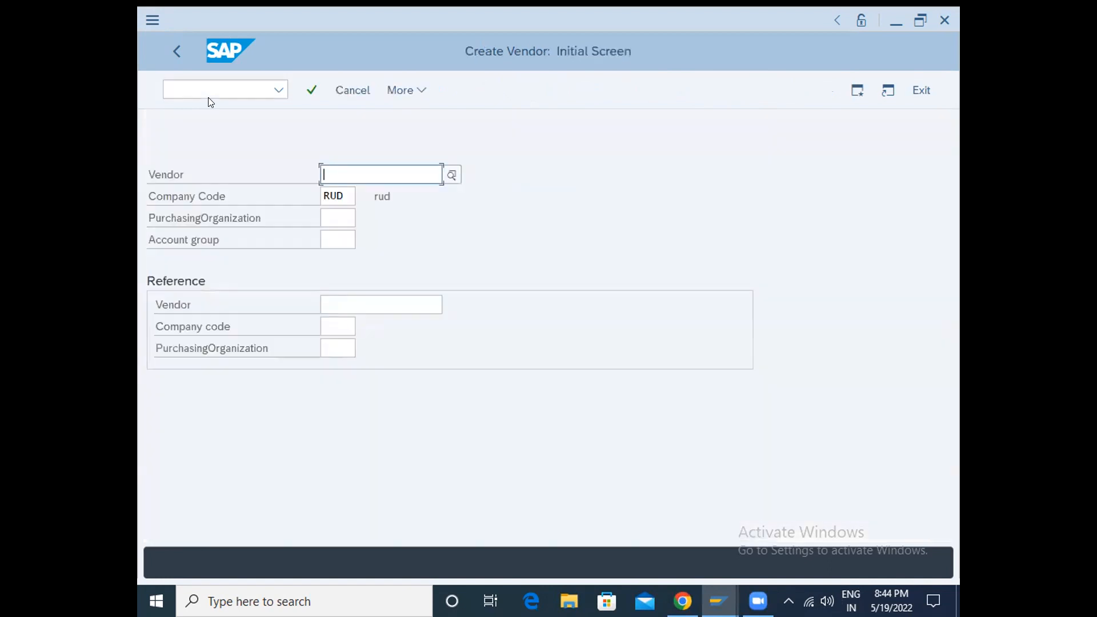
- Assign account group RUD to the new vendor in company code RUD and proceed to its address data
{"action": "key", "text": "Tab"}
{"action": "key", "text": "Tab"}
{"action": "key", "text": "Tab"}
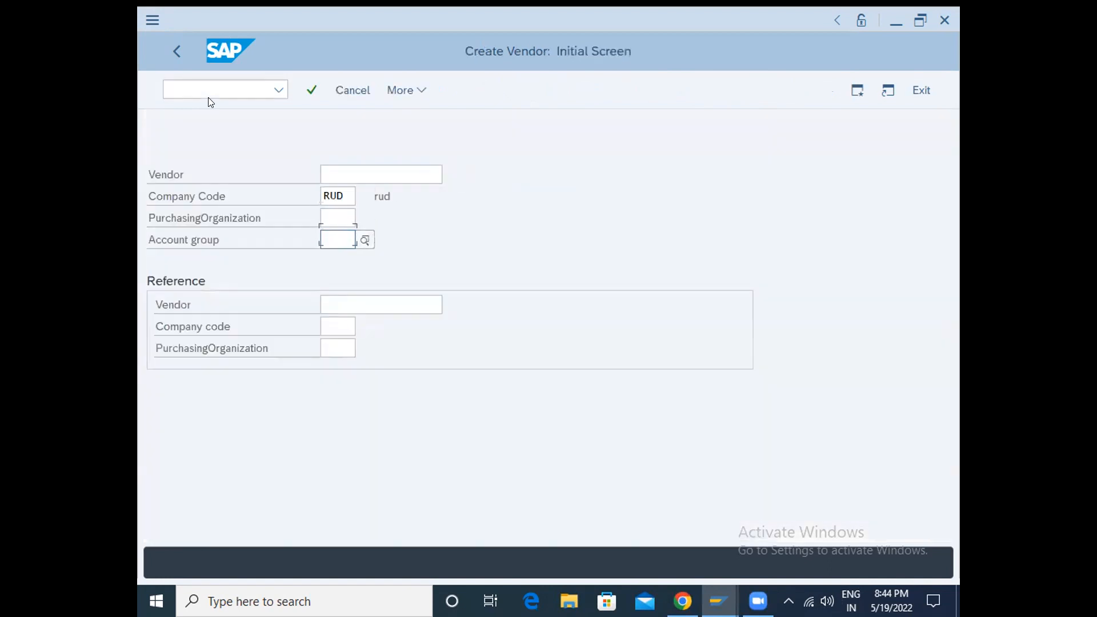
{"action": "type", "text": "ru"}
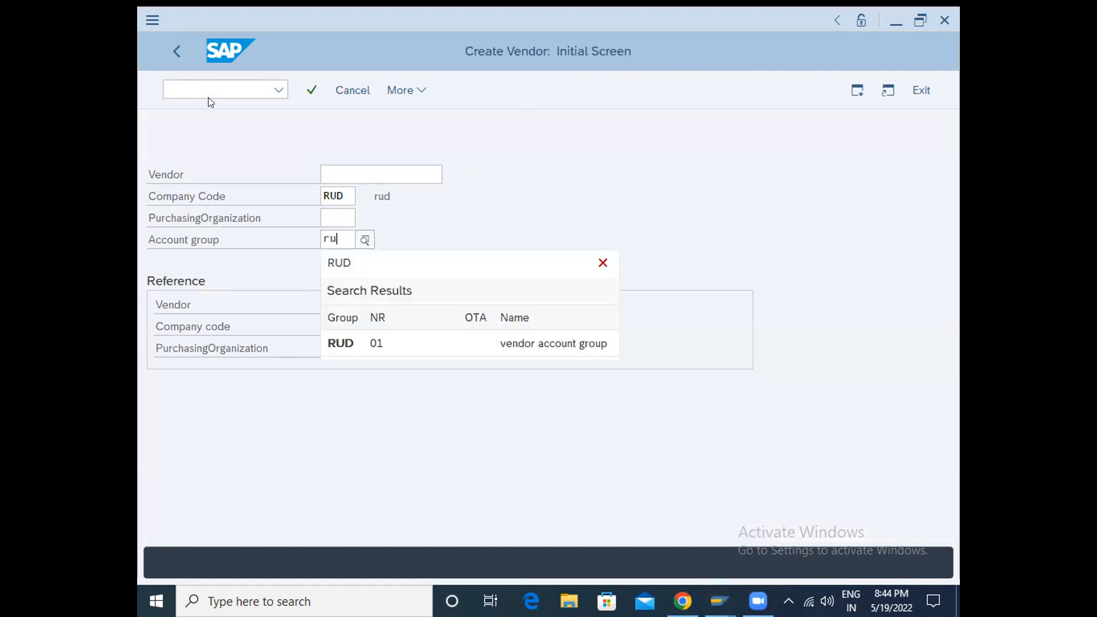
{"action": "key", "text": "Down"}
{"action": "key", "text": "Return"}
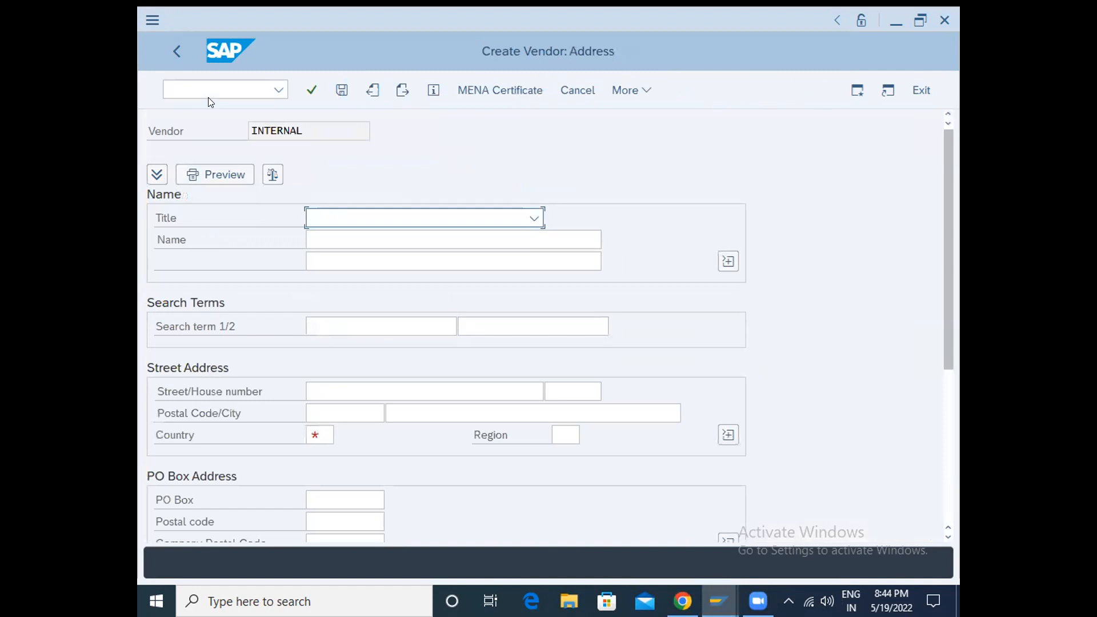
- Set the vendor's title to Company and its name to sru
{"action": "type", "text": "Company"}
{"action": "key", "text": "Tab"}
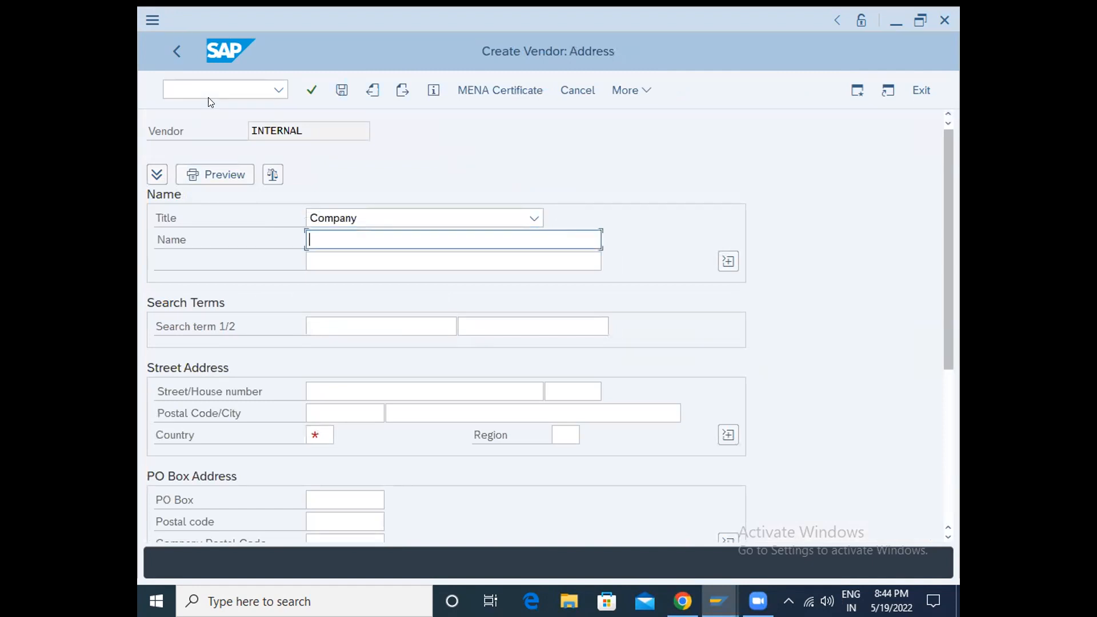
{"action": "type", "text": "sr"}
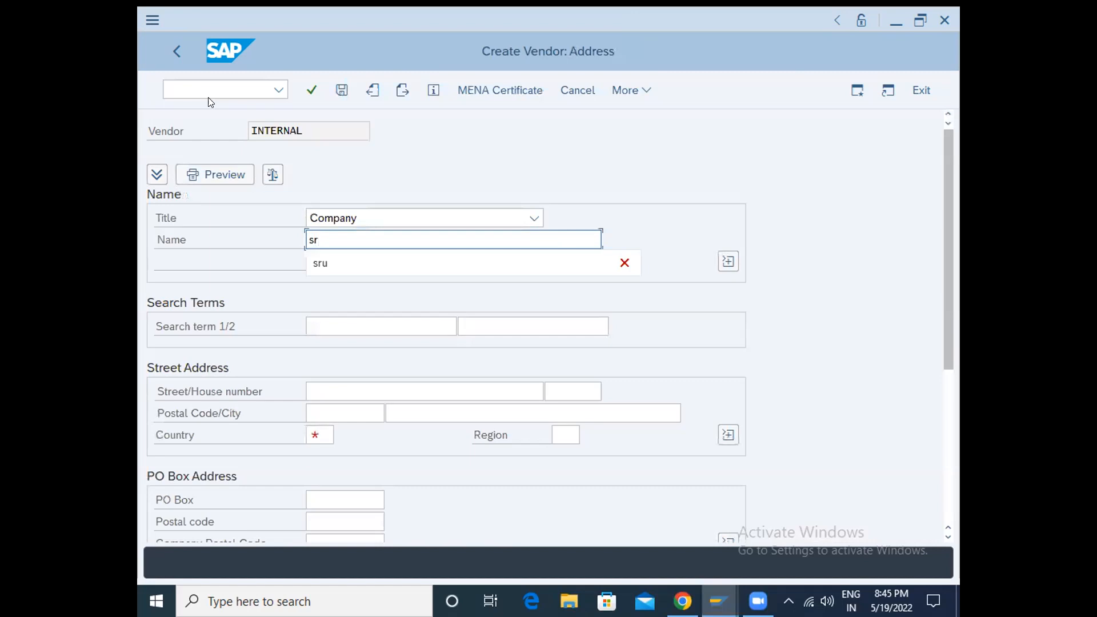
{"action": "key", "text": "Down"}
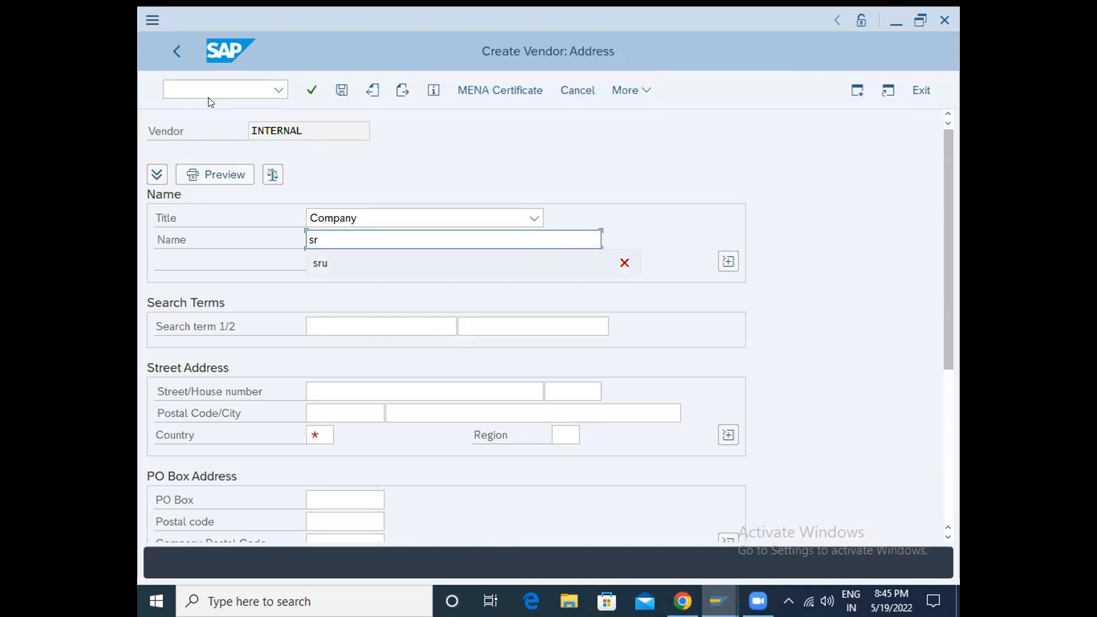
{"action": "key", "text": "Return"}
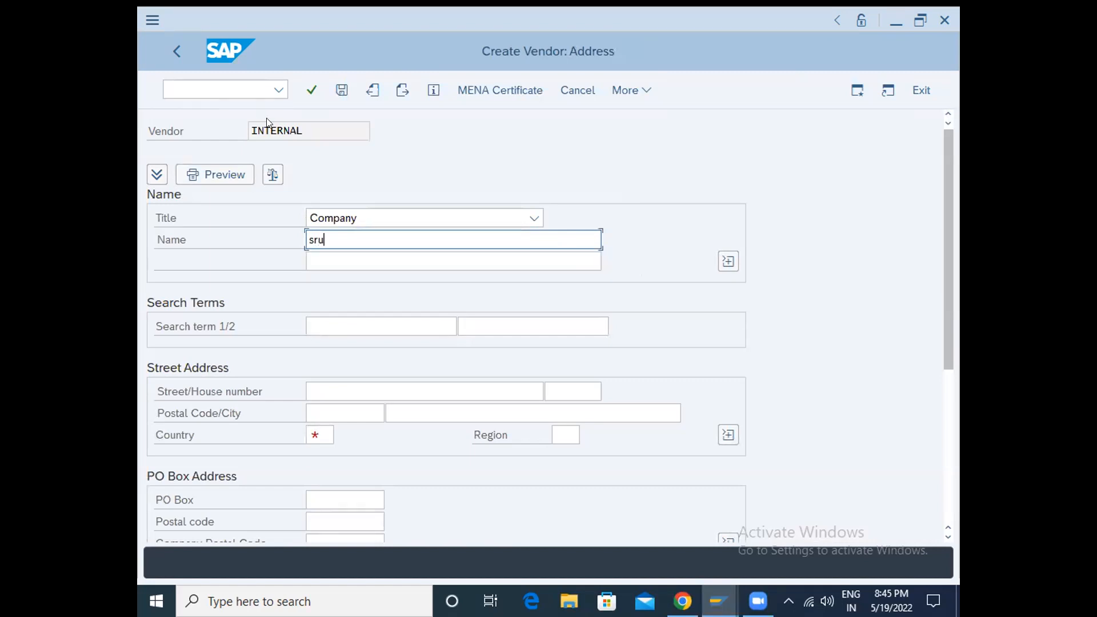
- Set the country in the vendor's street address to IN and the region to 01 (Andhra Pradesh)
{"action": "scroll", "coordinate": [266, 158], "scroll_direction": "down", "scroll_amount": 2}
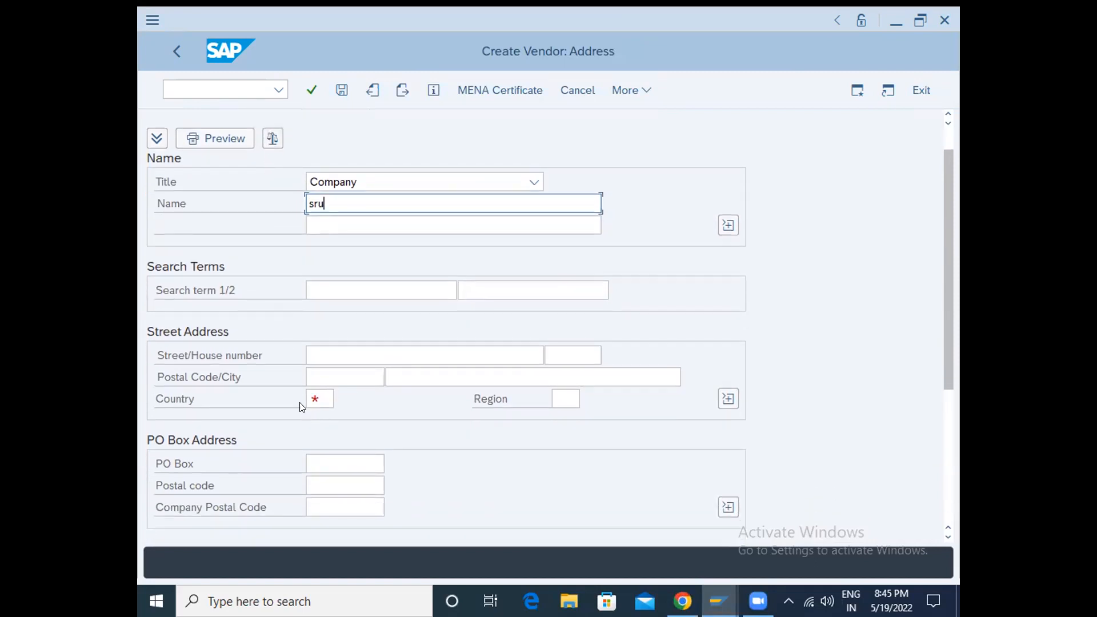
{"action": "left_click", "coordinate": [322, 397]}
{"action": "type", "text": "in"}
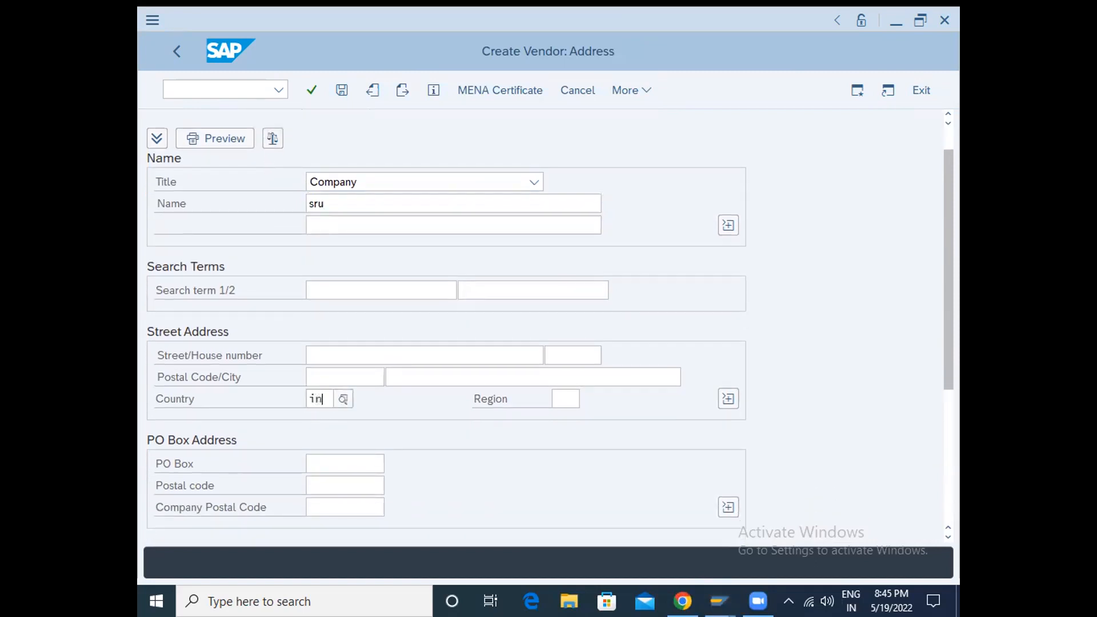
{"action": "key", "text": "Down"}
{"action": "key", "text": "Return"}
{"action": "left_click", "coordinate": [562, 397]}
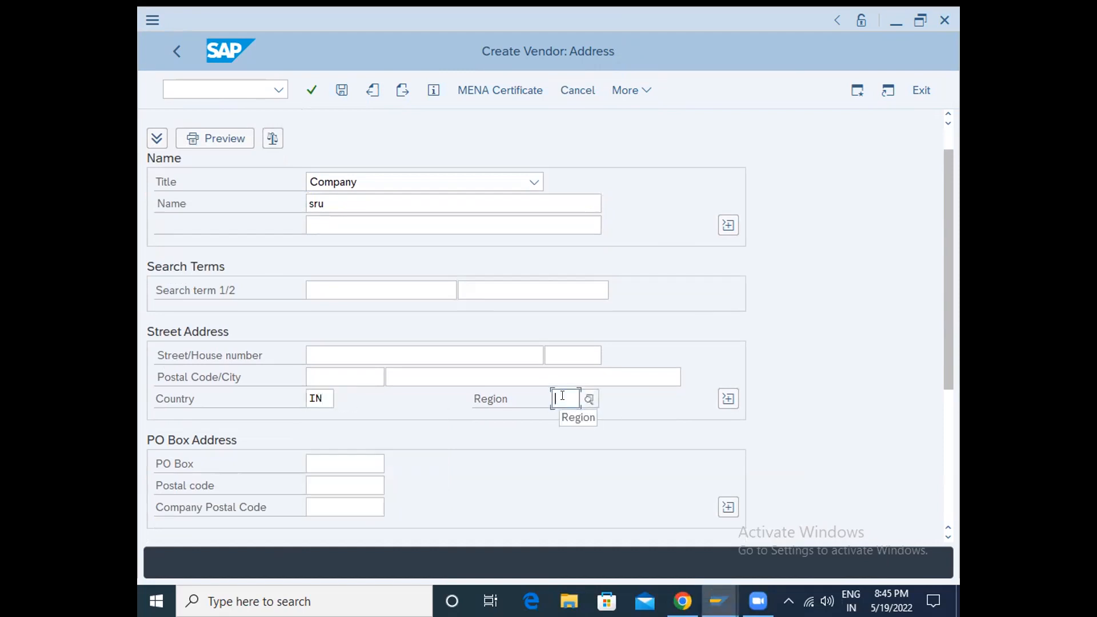
{"action": "type", "text": "01"}
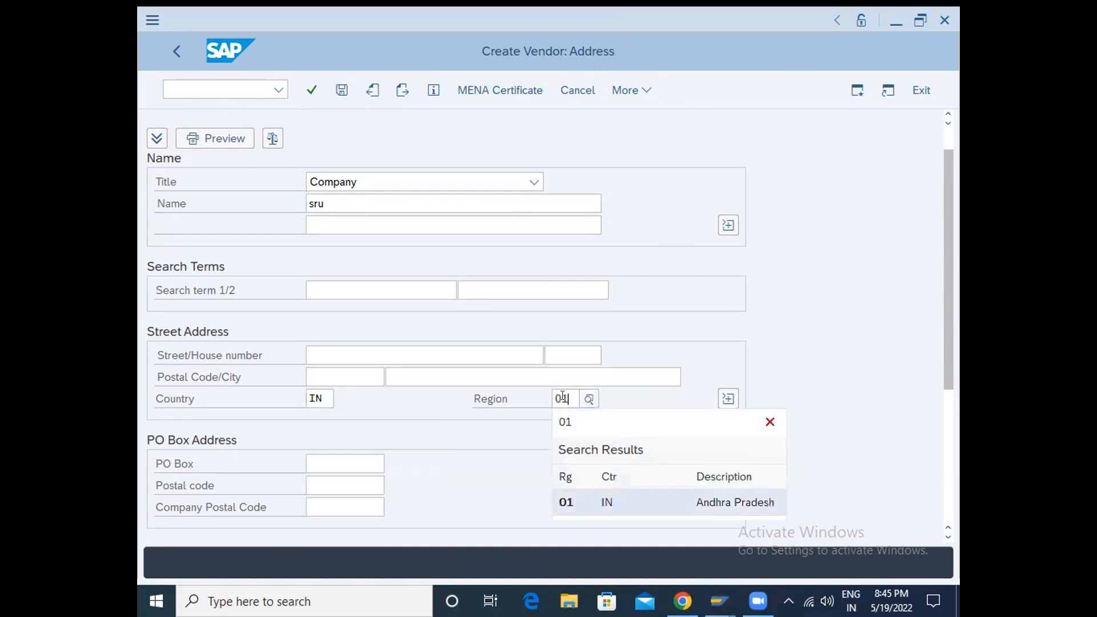
{"action": "key", "text": "Return"}
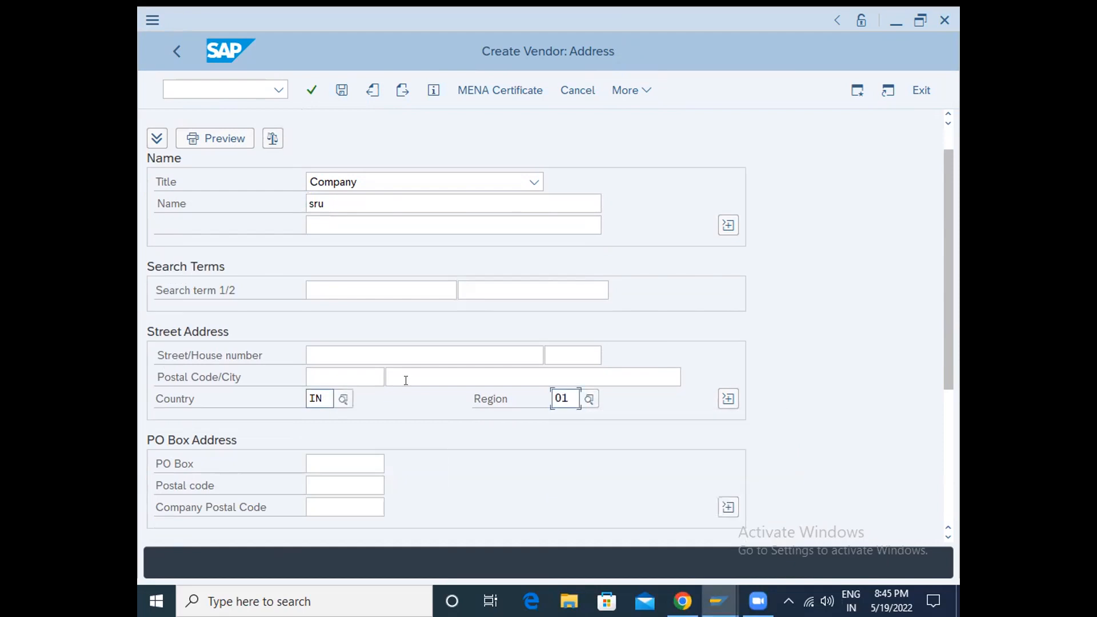
- Accept the address and continue to the company code accounting information, leaving the tax control and bank details empty
{"action": "key", "text": "Return"}
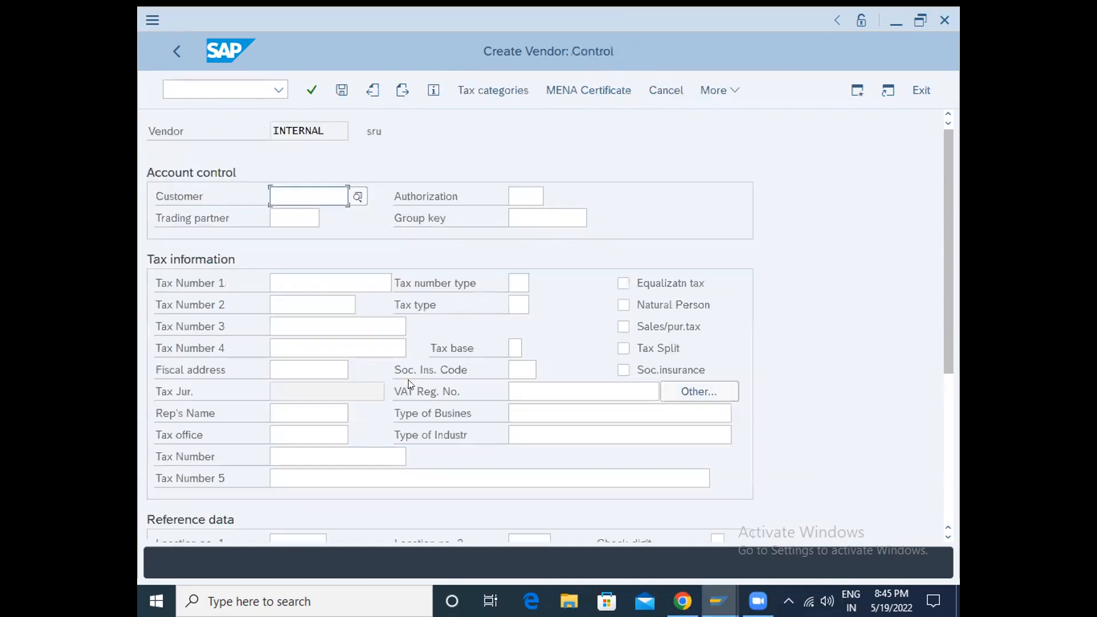
{"action": "key", "text": "Return"}
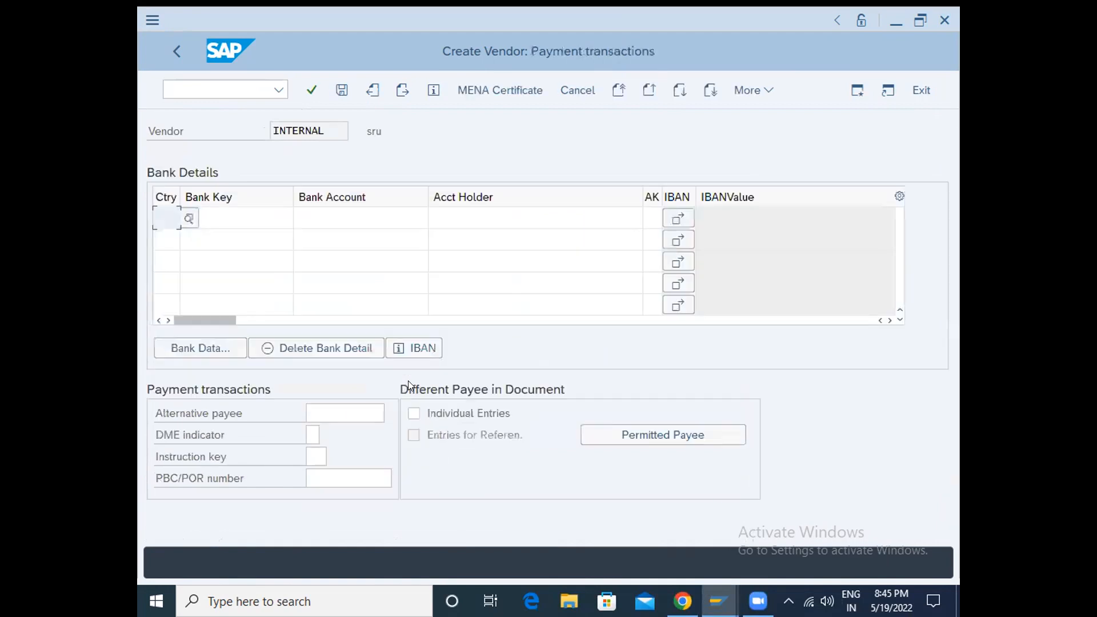
{"action": "key", "text": "Return"}
{"action": "key", "text": "Return"}
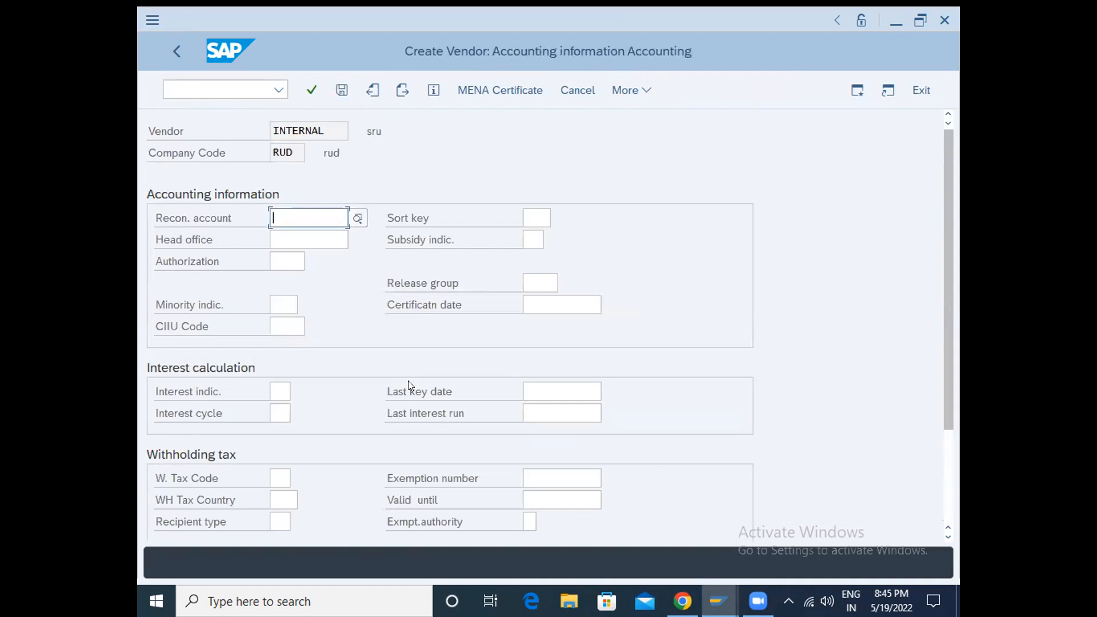
- Assign reconciliation account 73 (sundry creditors) and sort key 012 in the accounting information and accept them
{"action": "type", "text": "*"}
{"action": "left_click", "coordinate": [358, 216]}
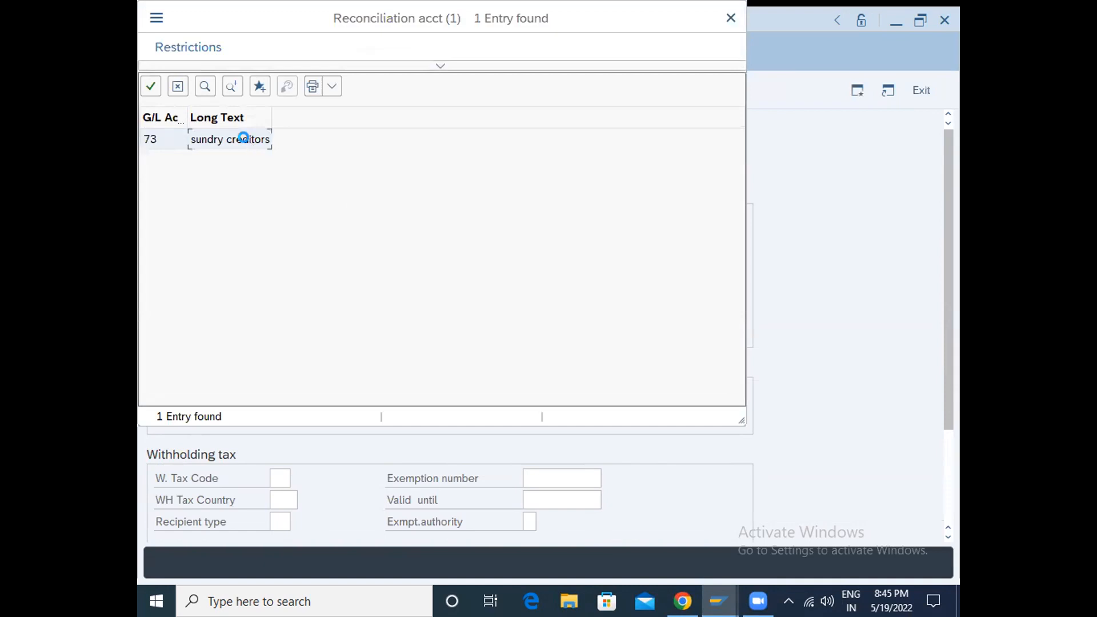
{"action": "double_click", "coordinate": [249, 141]}
{"action": "left_click", "coordinate": [536, 217]}
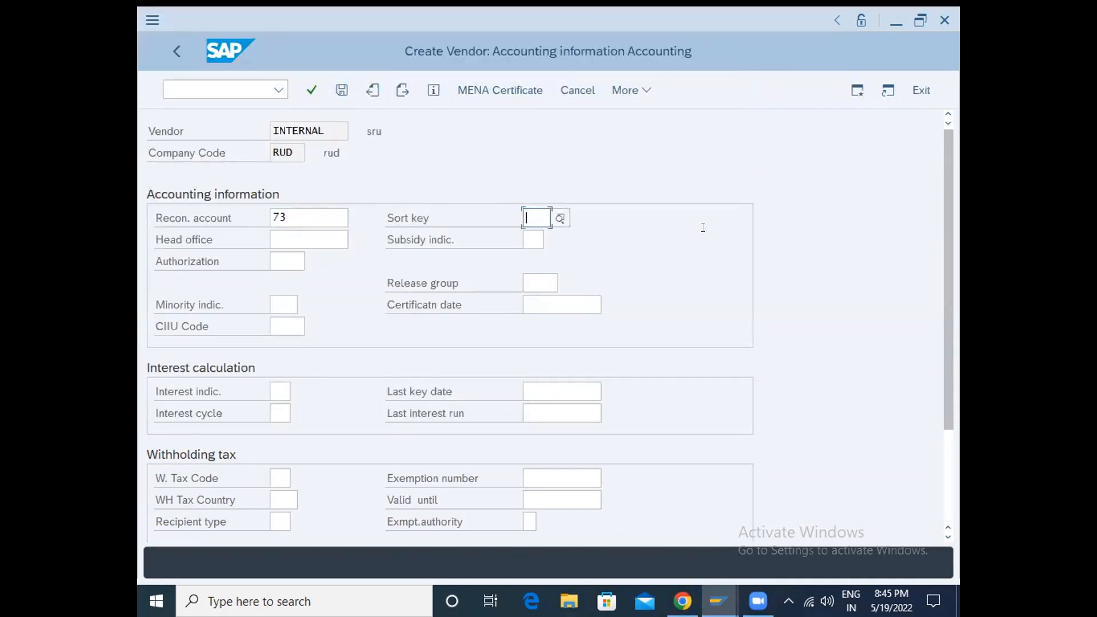
{"action": "type", "text": "012"}
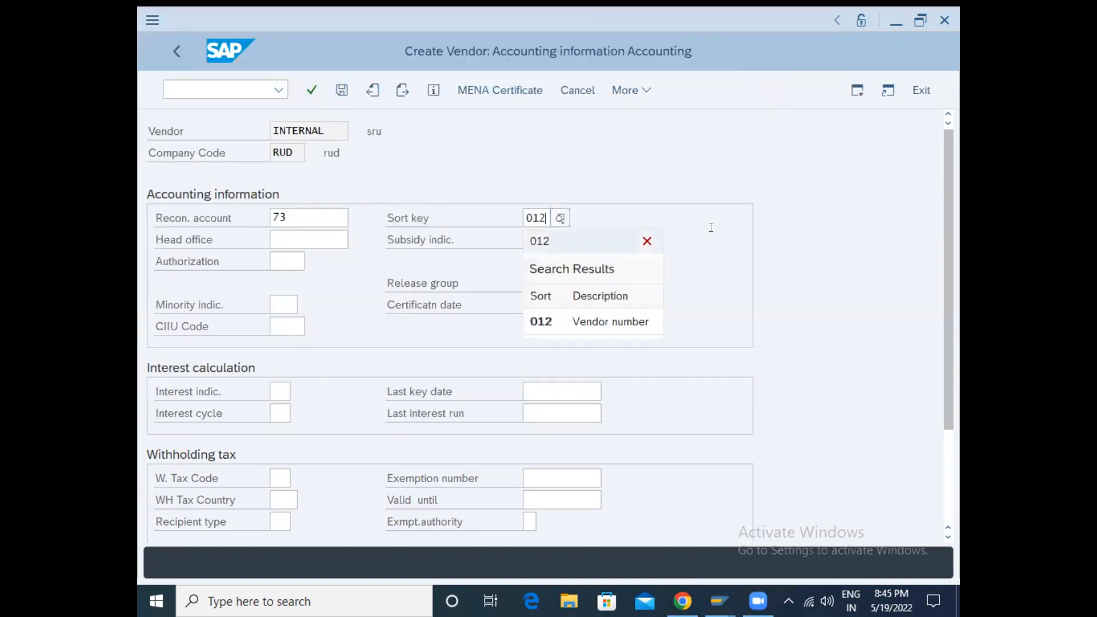
{"action": "left_click", "coordinate": [710, 227]}
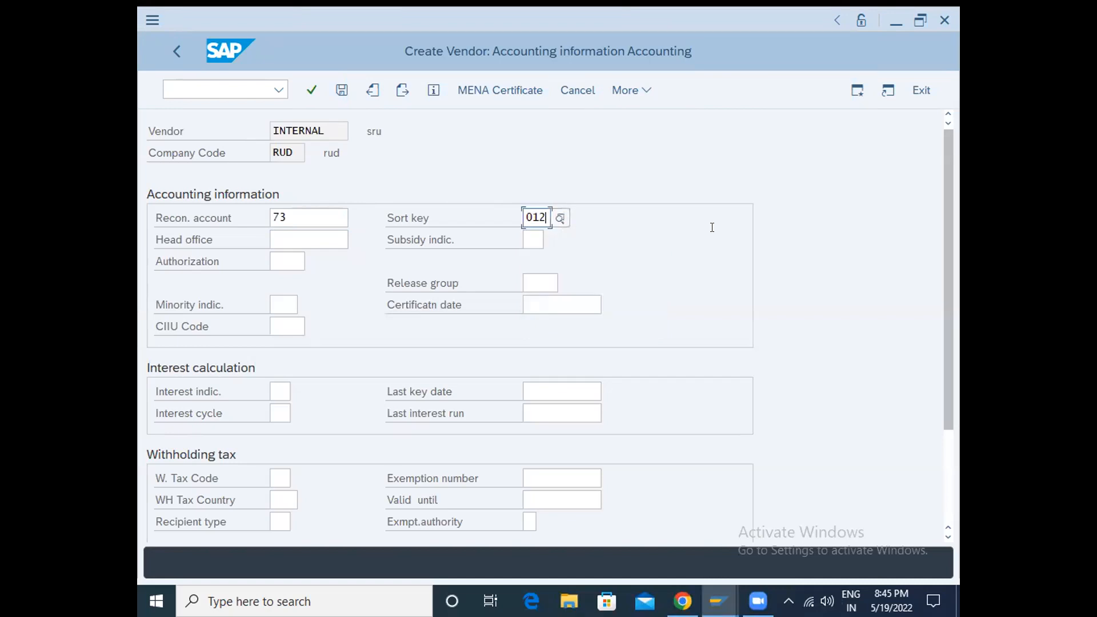
{"action": "scroll", "coordinate": [397, 315], "scroll_direction": "down", "scroll_amount": 2}
{"action": "scroll", "coordinate": [398, 321], "scroll_direction": "up", "scroll_amount": 2}
{"action": "key", "text": "Return"}
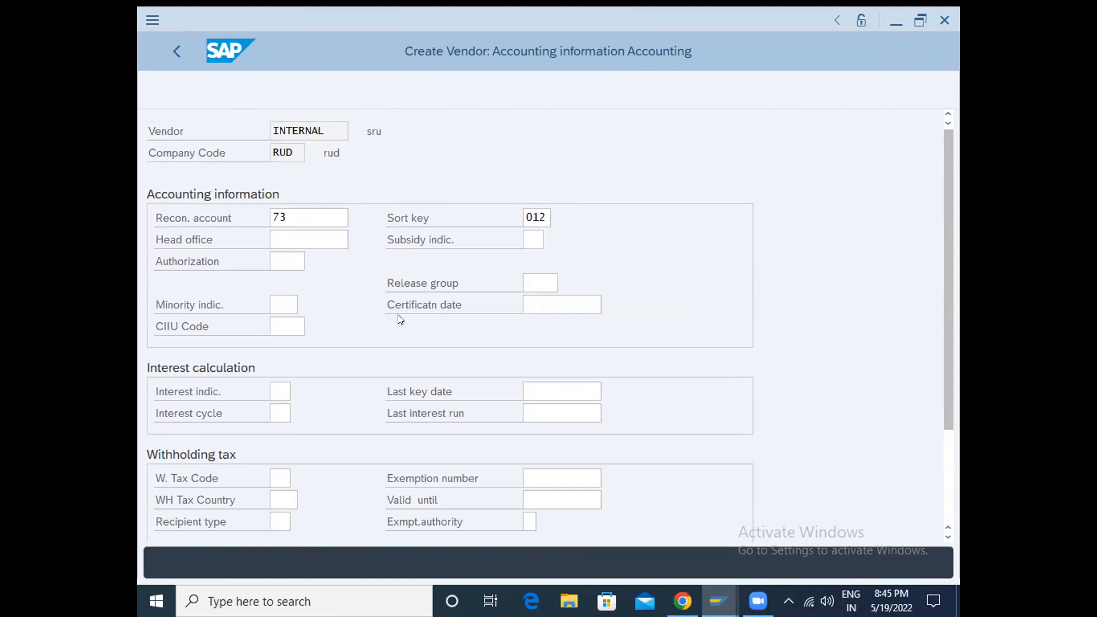
- Set the vendor's payment terms to 0001 and the payment method to C
{"action": "type", "text": "0001"}
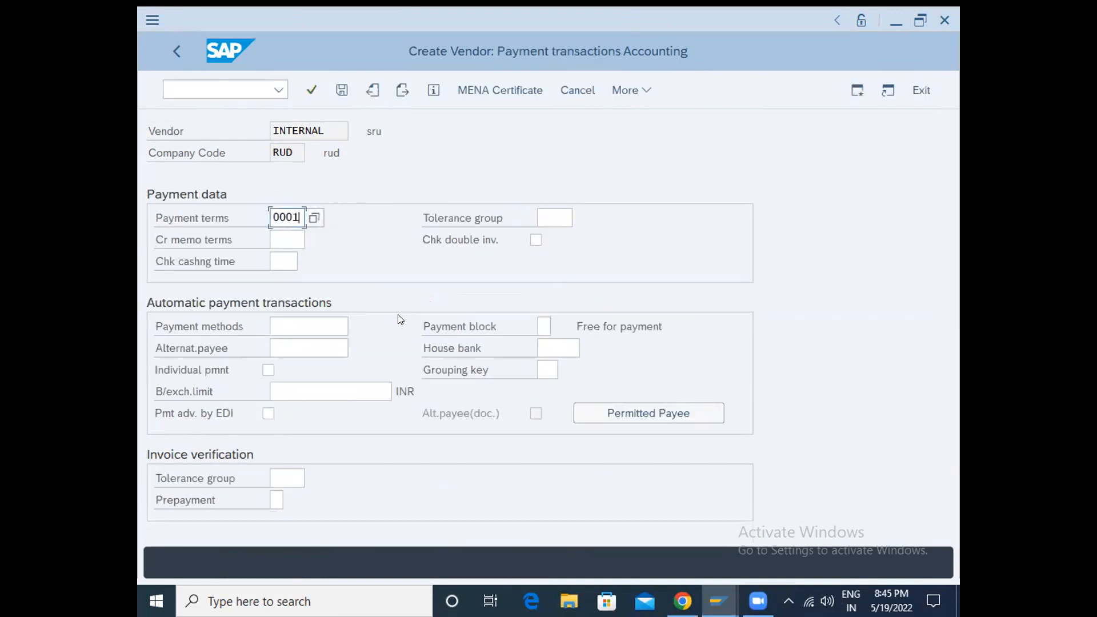
{"action": "left_click", "coordinate": [279, 329]}
{"action": "type", "text": "C"}
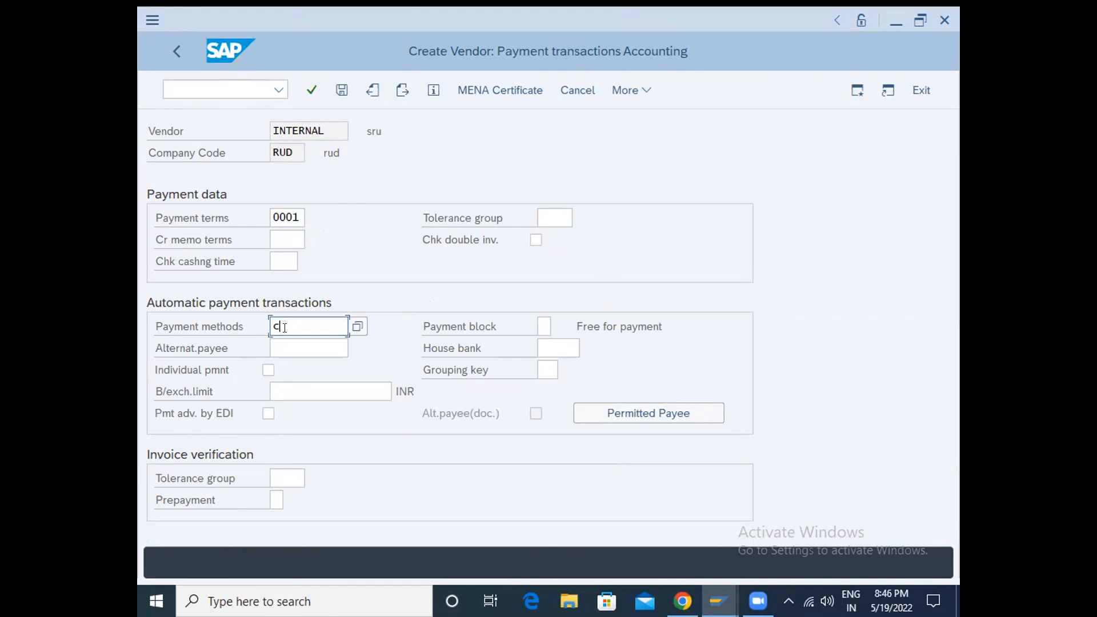
- Leave the dunning and correspondence data empty and save the new vendor
{"action": "key", "text": "Return"}
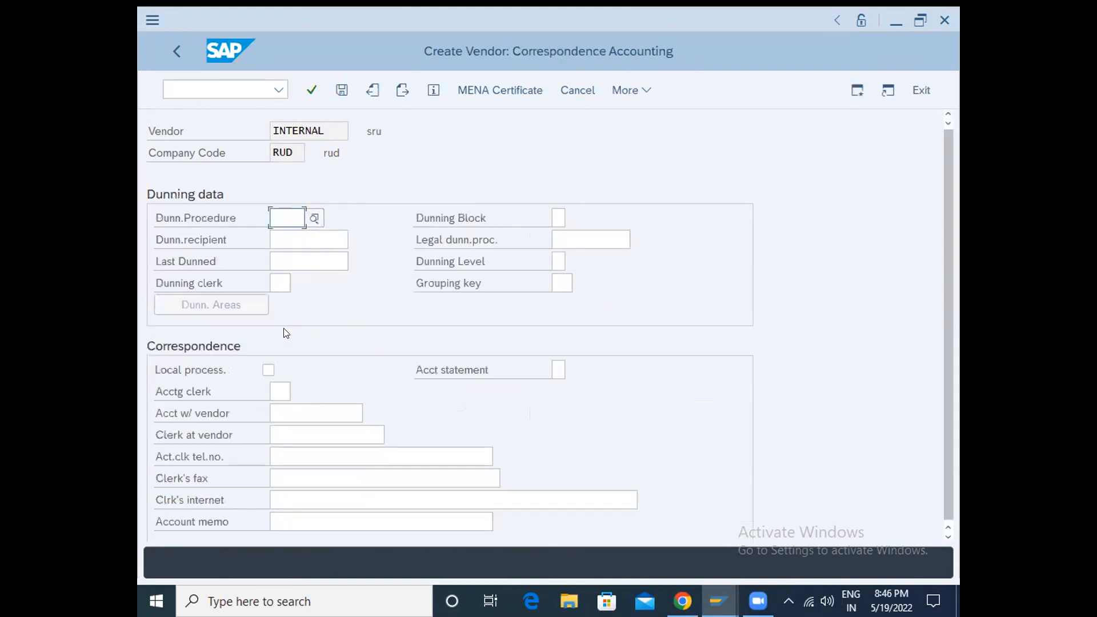
{"action": "key", "text": "Return"}
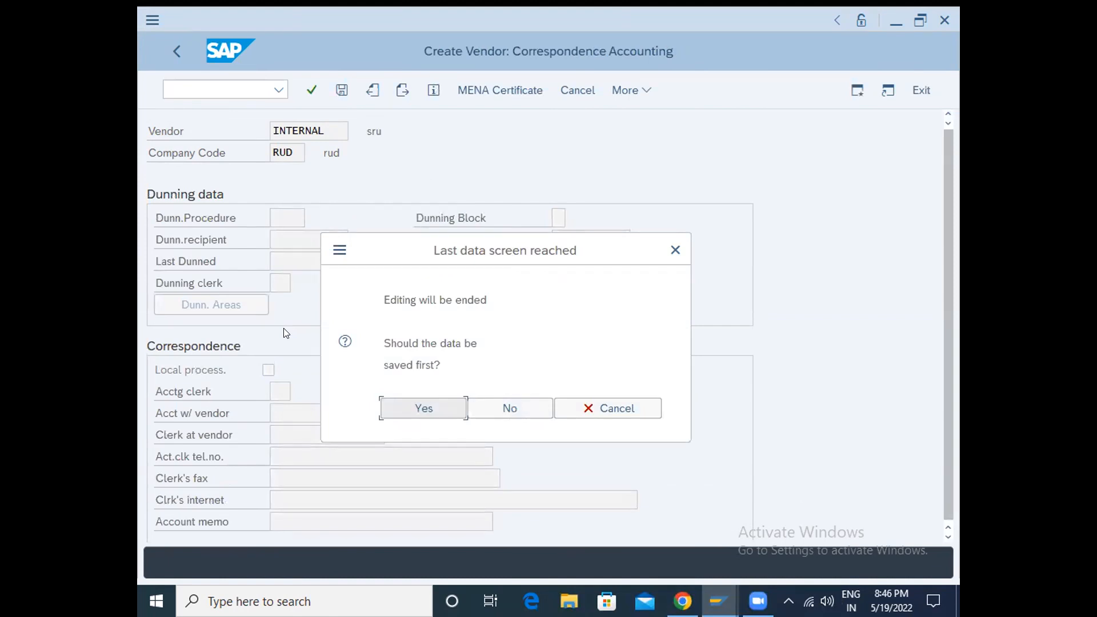
{"action": "key", "text": "Return"}
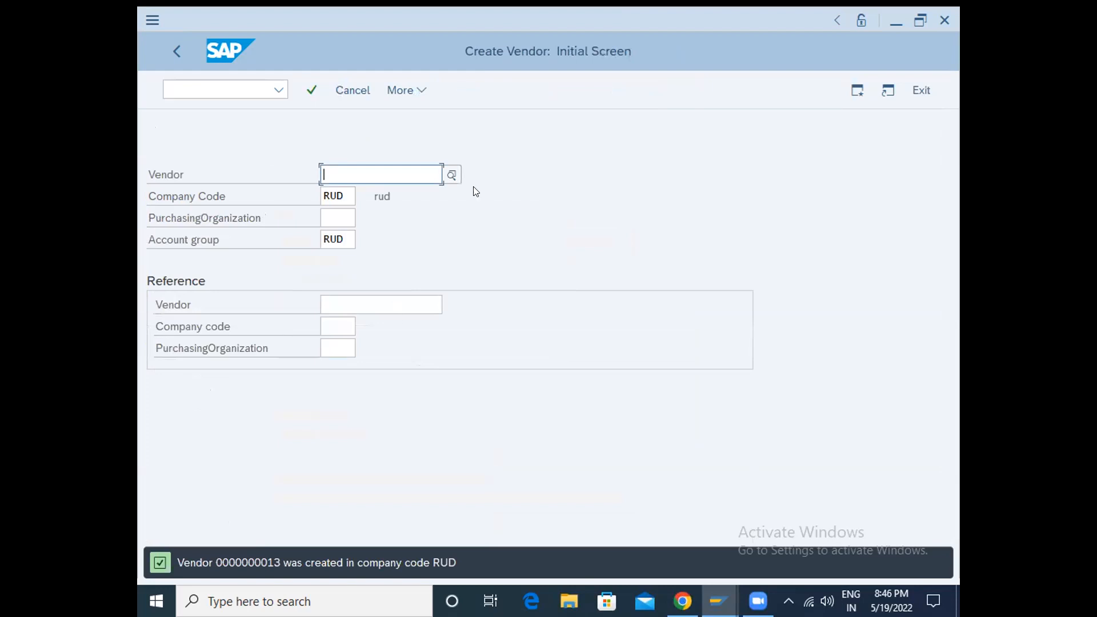
- Switch from vendor creation to the vendor line item display with transaction FBL1N
{"action": "left_click", "coordinate": [176, 85]}
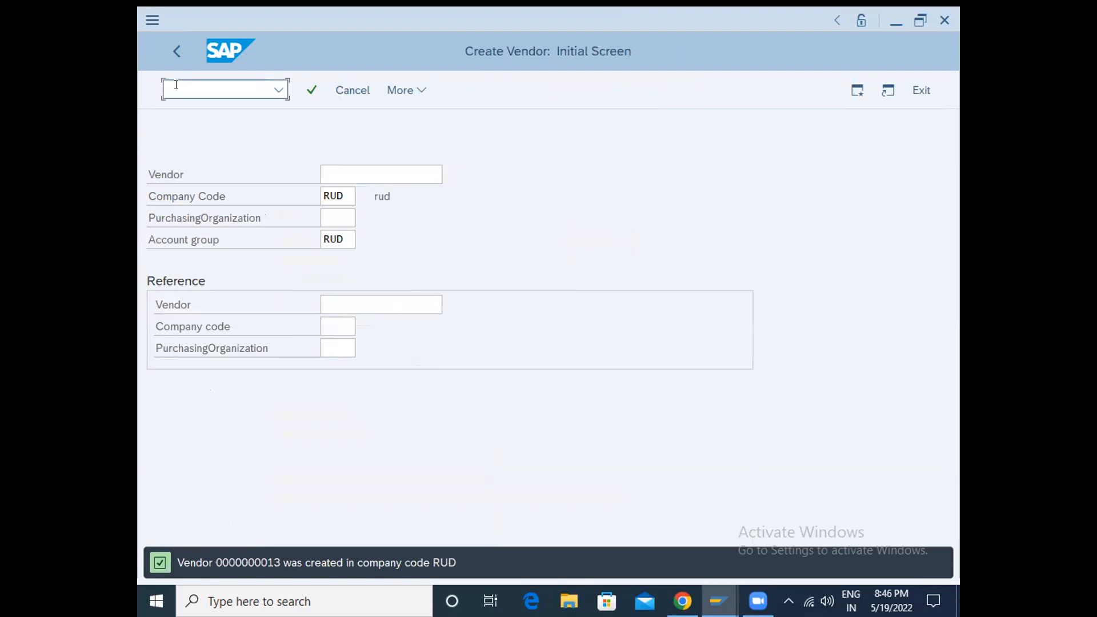
{"action": "type", "text": "/nf"}
{"action": "type", "text": "bl1n"}
{"action": "key", "text": "Return"}
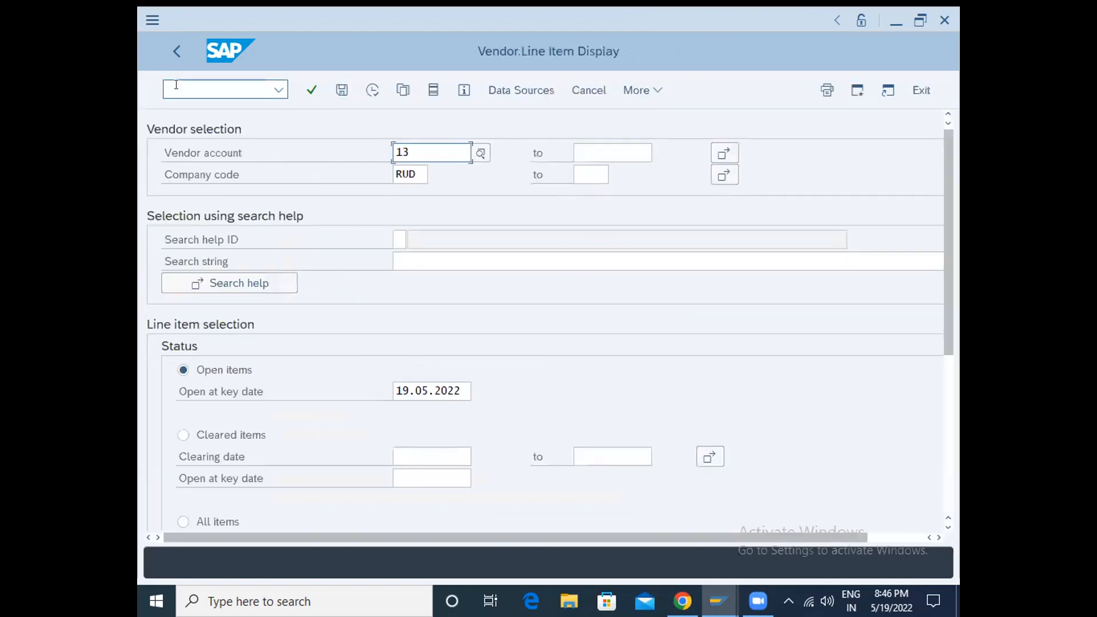
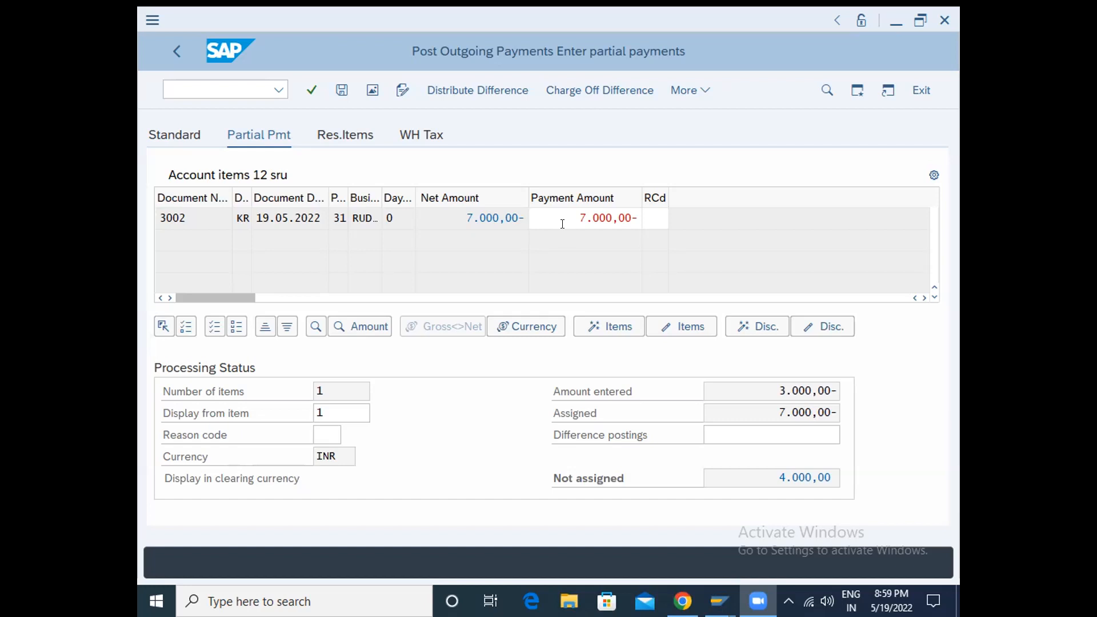
{"action": "left_click", "coordinate": [579, 218]}
{"action": "type", "text": "300"}
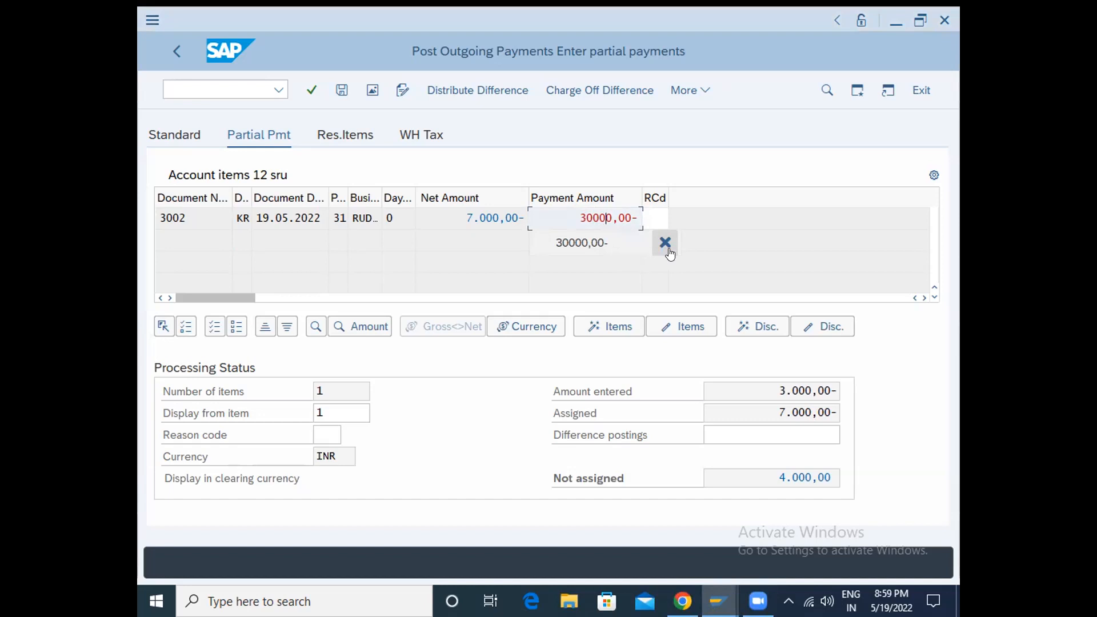
{"action": "key", "text": "Return"}
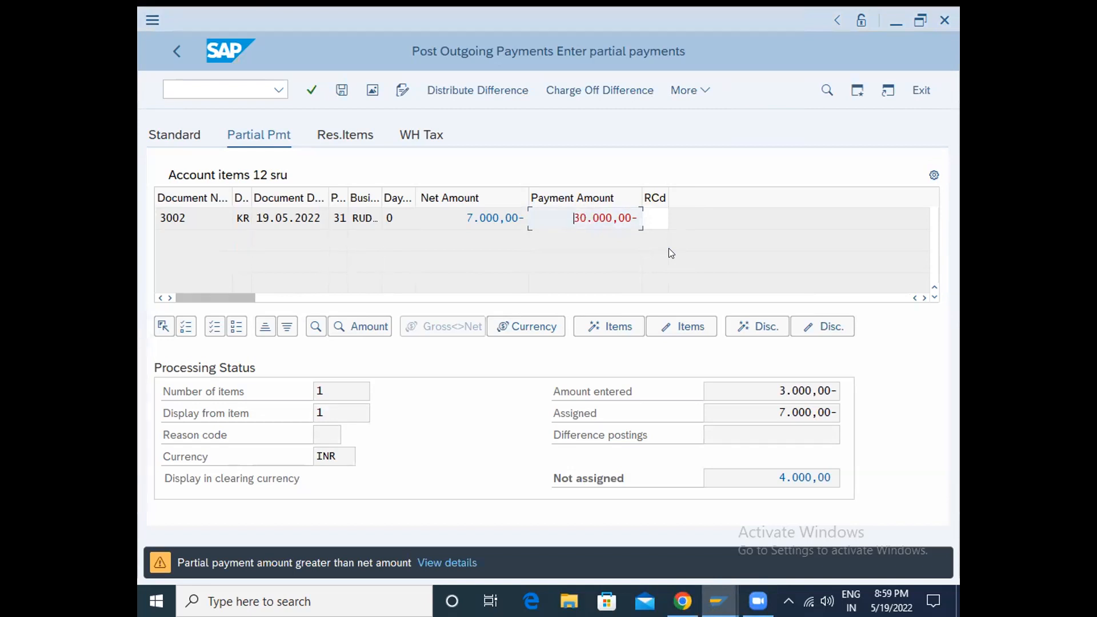
{"action": "type", "text": "0"}
{"action": "key", "text": "Return"}
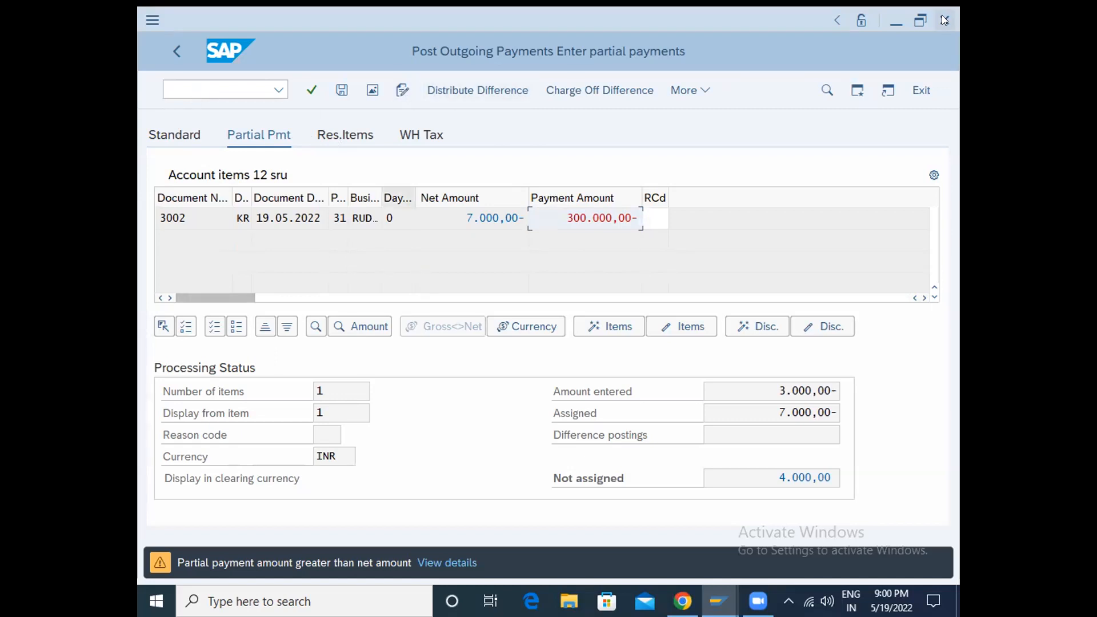
- Replace the partial payment amount for invoice 3002 with 3000 and post the outgoing payment
{"action": "left_click", "coordinate": [613, 217]}
{"action": "key", "text": "BackSpace"}
{"action": "key", "text": "BackSpace"}
{"action": "key", "text": "BackSpace"}
{"action": "key", "text": "BackSpace"}
{"action": "key", "text": "BackSpace"}
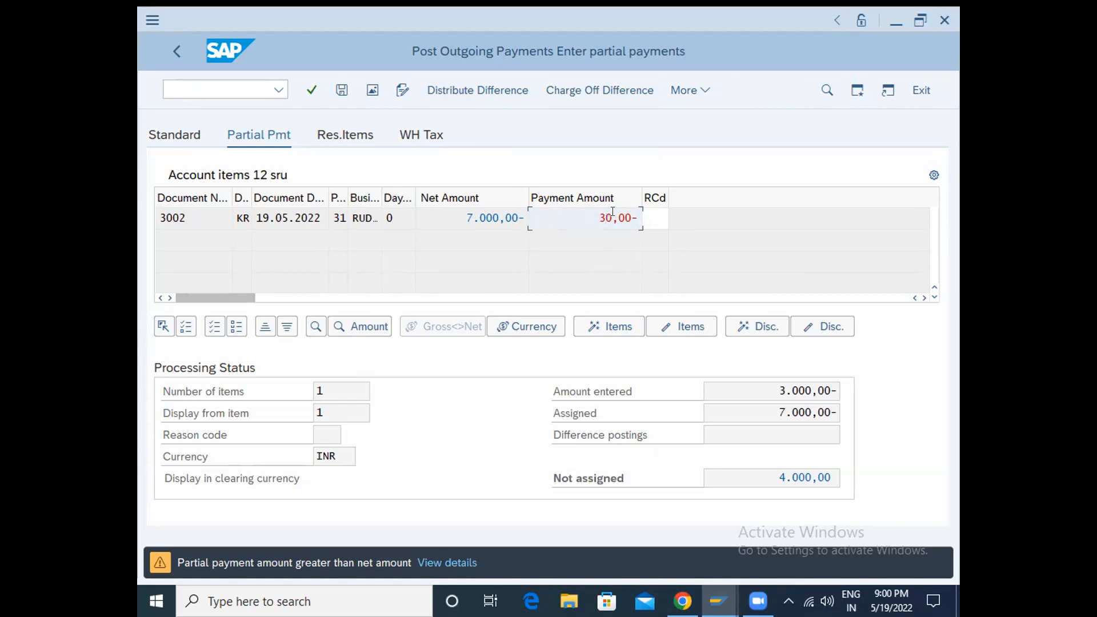
{"action": "key", "text": "Right"}
{"action": "key", "text": "Right"}
{"action": "key", "text": "Right"}
{"action": "key", "text": "Right"}
{"action": "key", "text": "BackSpace"}
{"action": "key", "text": "BackSpace"}
{"action": "key", "text": "BackSpace"}
{"action": "key", "text": "BackSpace"}
{"action": "key", "text": "BackSpace"}
{"action": "key", "text": "BackSpace"}
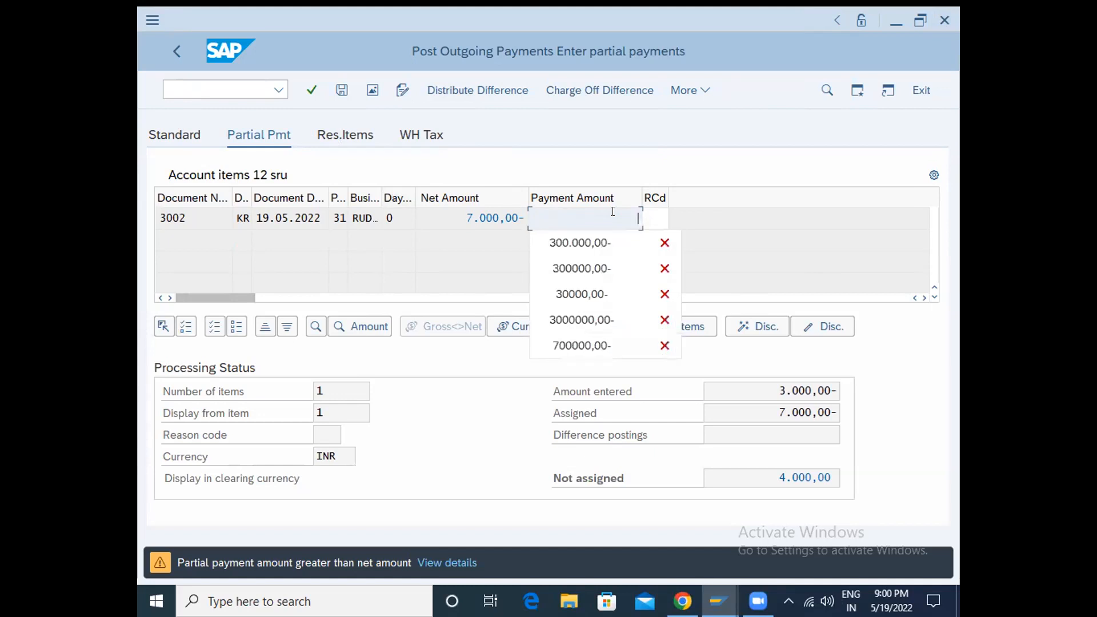
{"action": "type", "text": "3000"}
{"action": "key", "text": "Return"}
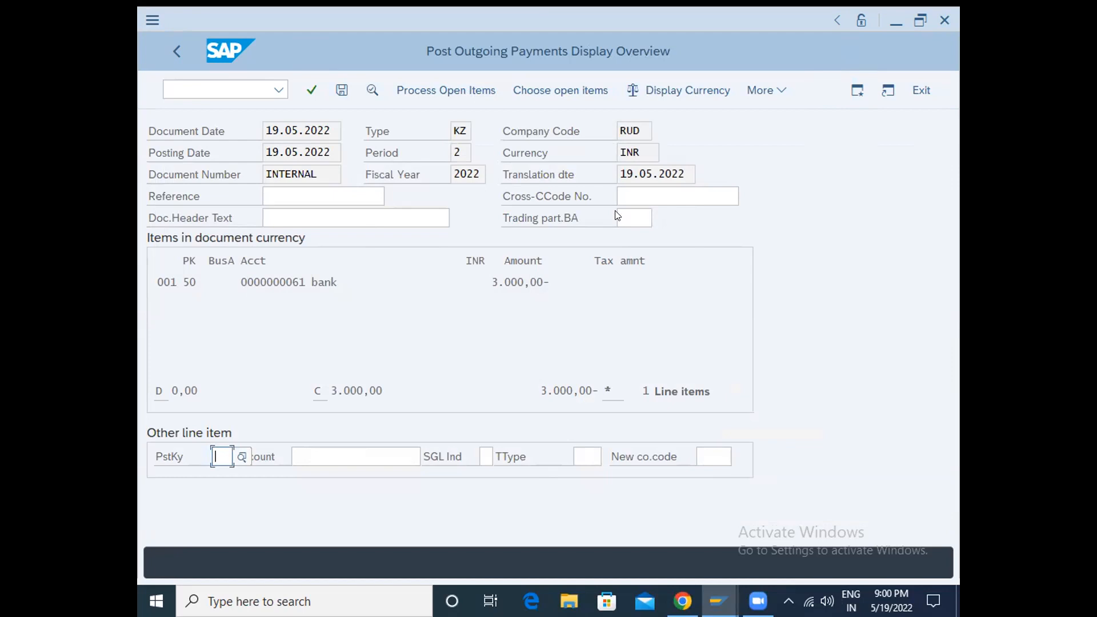
{"action": "key", "text": "ctrl+s"}
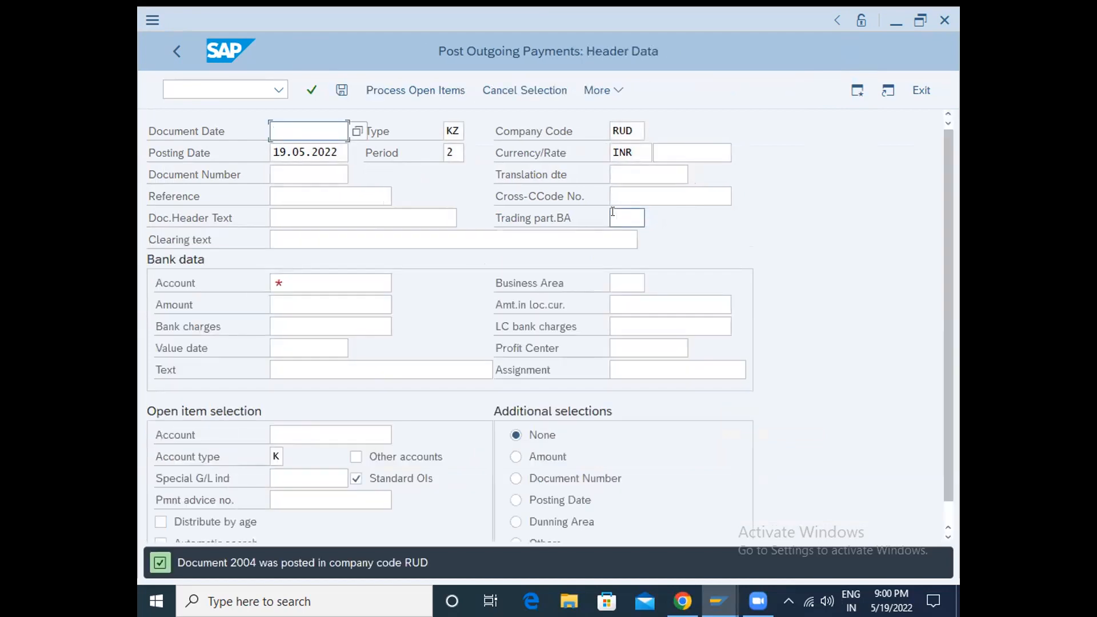
- Switch from outgoing payments to the vendor line item display with transaction FBL1N
{"action": "left_click", "coordinate": [194, 86]}
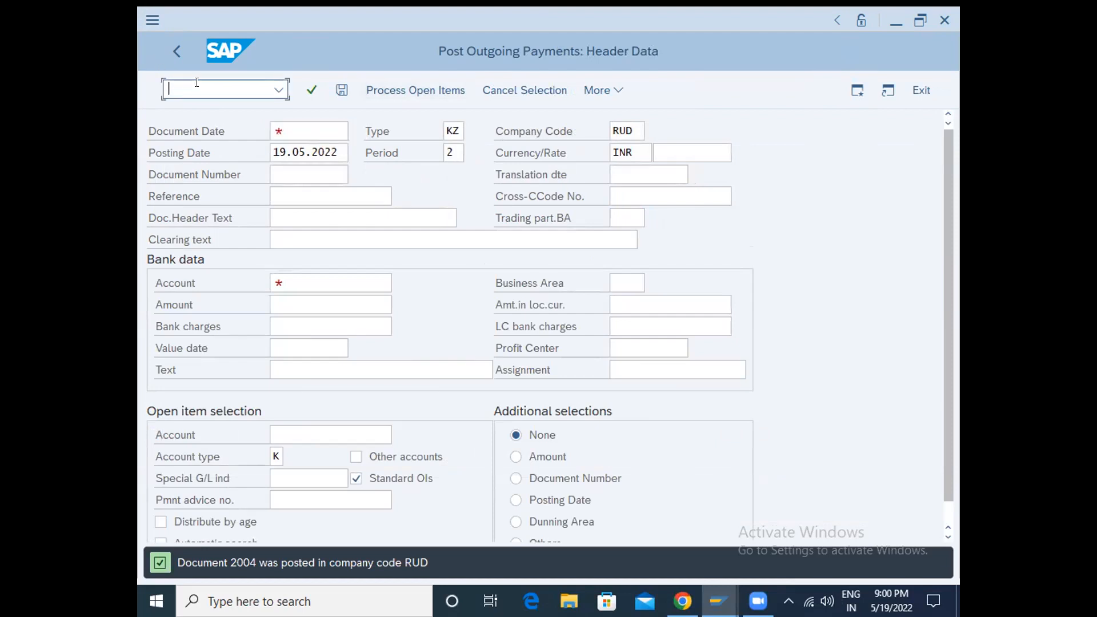
{"action": "type", "text": "/nfbl"}
{"action": "type", "text": "1n"}
{"action": "key", "text": "Return"}
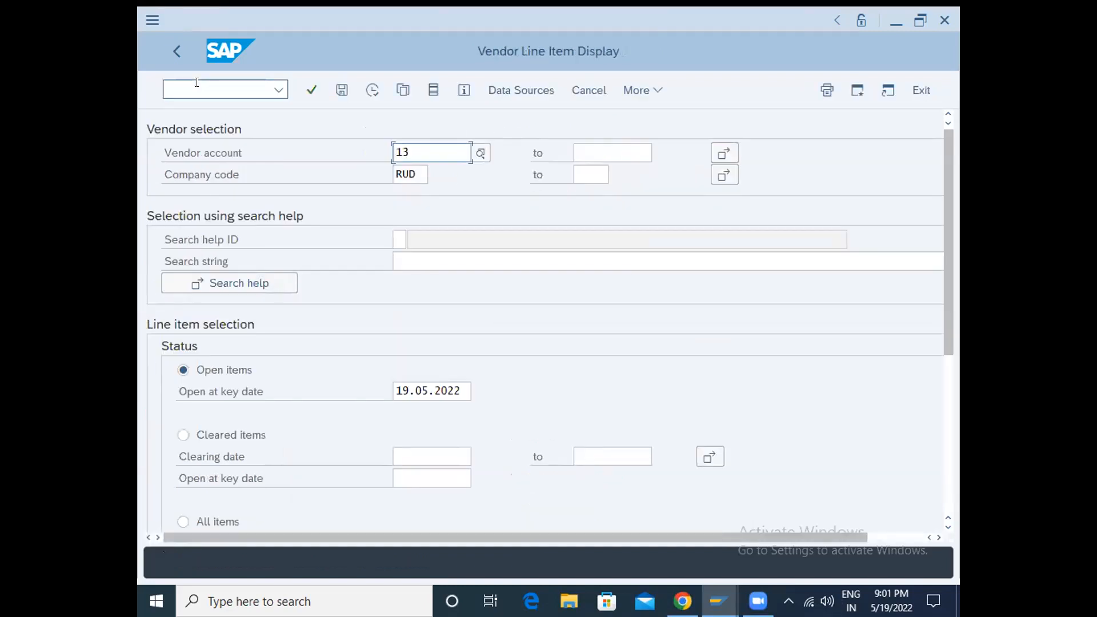
- Clear the vendor account restriction, list all items for company code RUD, and examine the line items down to vendor 12
{"action": "key", "text": "Right"}
{"action": "key", "text": "BackSpace"}
{"action": "key", "text": "Right"}
{"action": "key", "text": "BackSpace"}
{"action": "scroll", "coordinate": [194, 402], "scroll_direction": "down", "scroll_amount": 2}
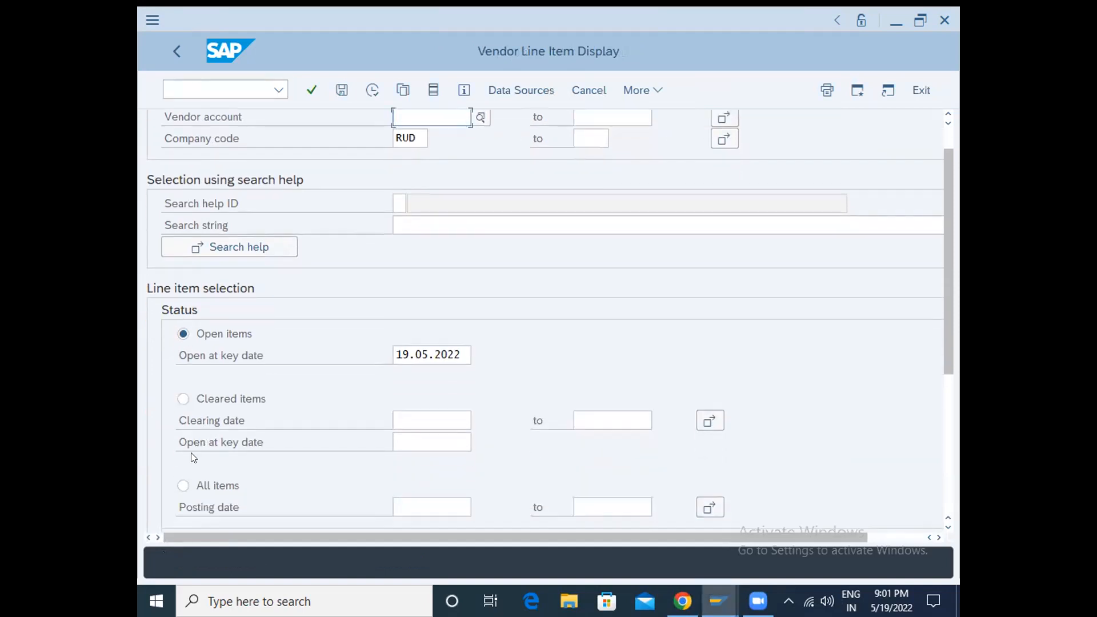
{"action": "left_click", "coordinate": [179, 489]}
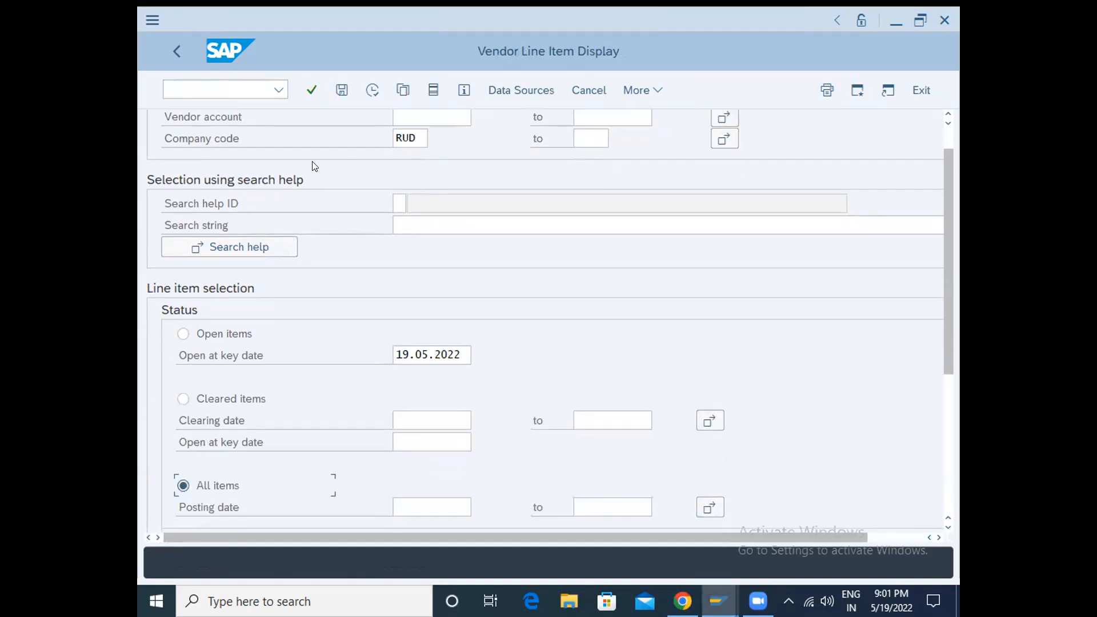
{"action": "left_click", "coordinate": [372, 89]}
{"action": "scroll", "coordinate": [428, 314], "scroll_direction": "down", "scroll_amount": 1}
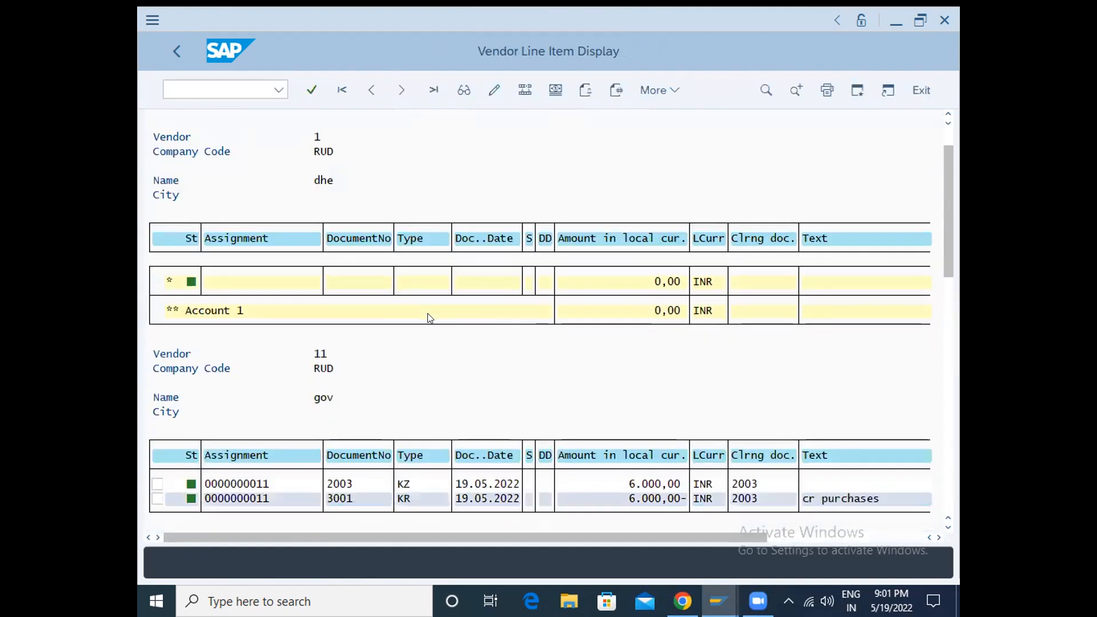
{"action": "scroll", "coordinate": [428, 314], "scroll_direction": "down", "scroll_amount": 4}
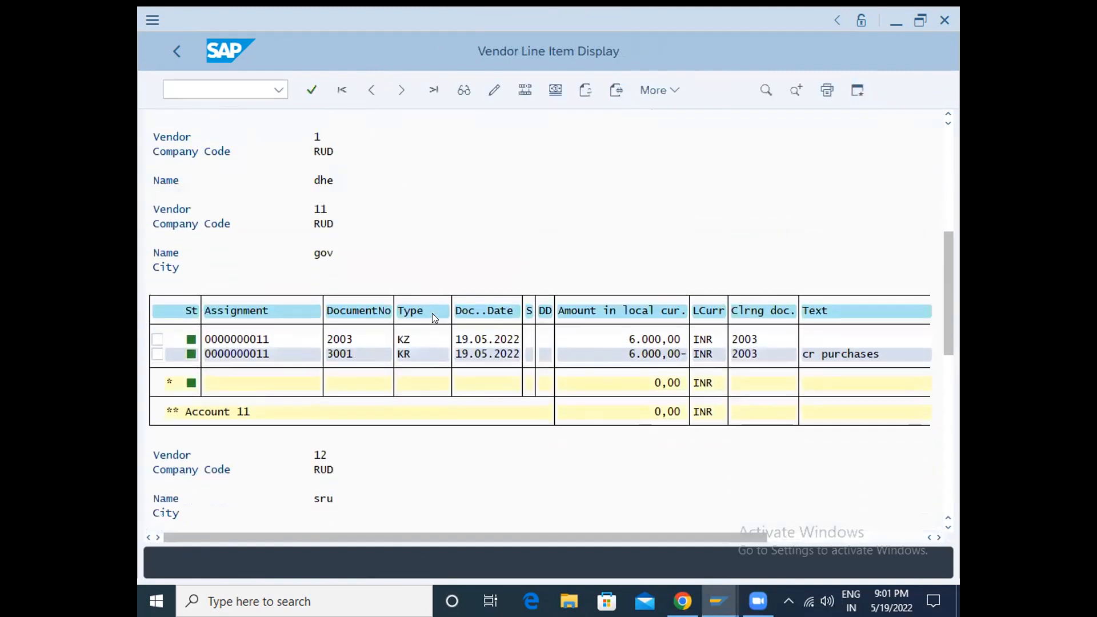
{"action": "scroll", "coordinate": [432, 314], "scroll_direction": "down", "scroll_amount": 5}
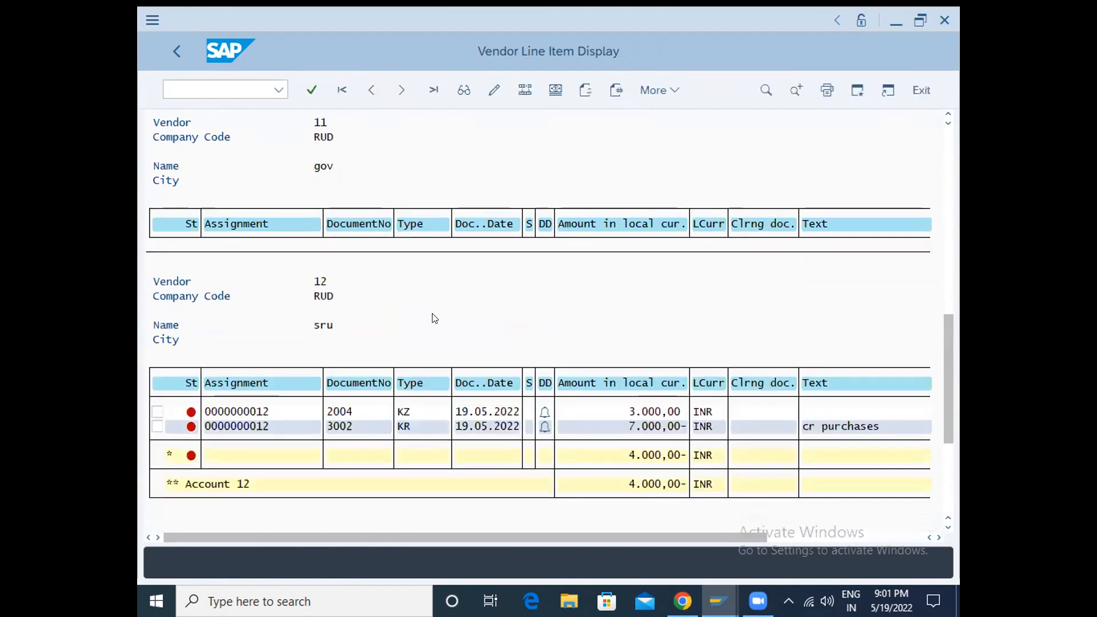
{"action": "scroll", "coordinate": [434, 318], "scroll_direction": "down", "scroll_amount": 1}
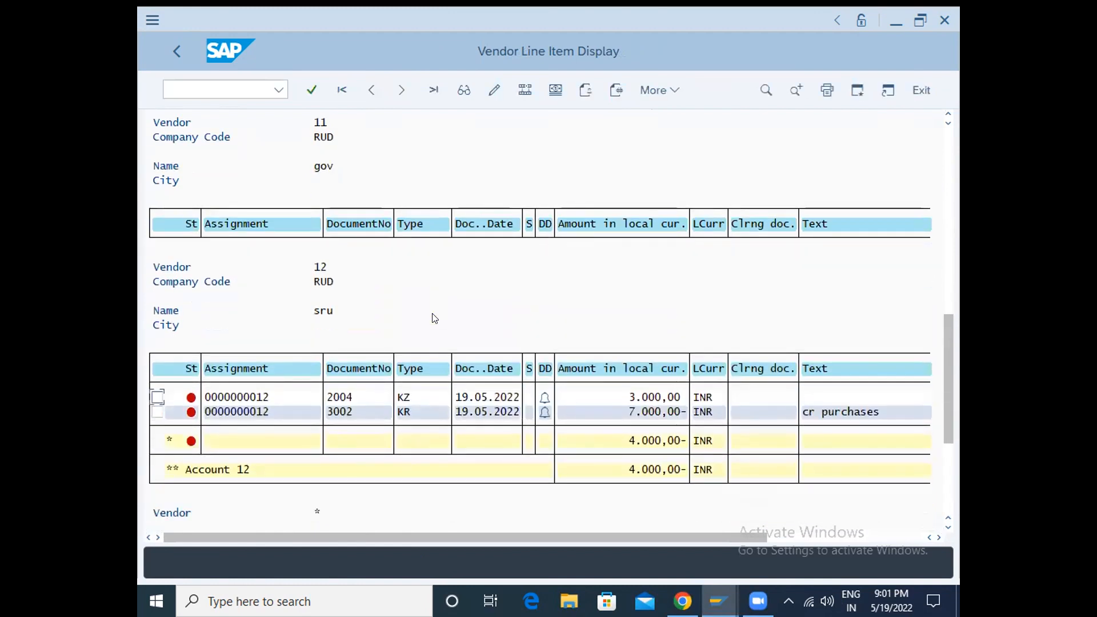